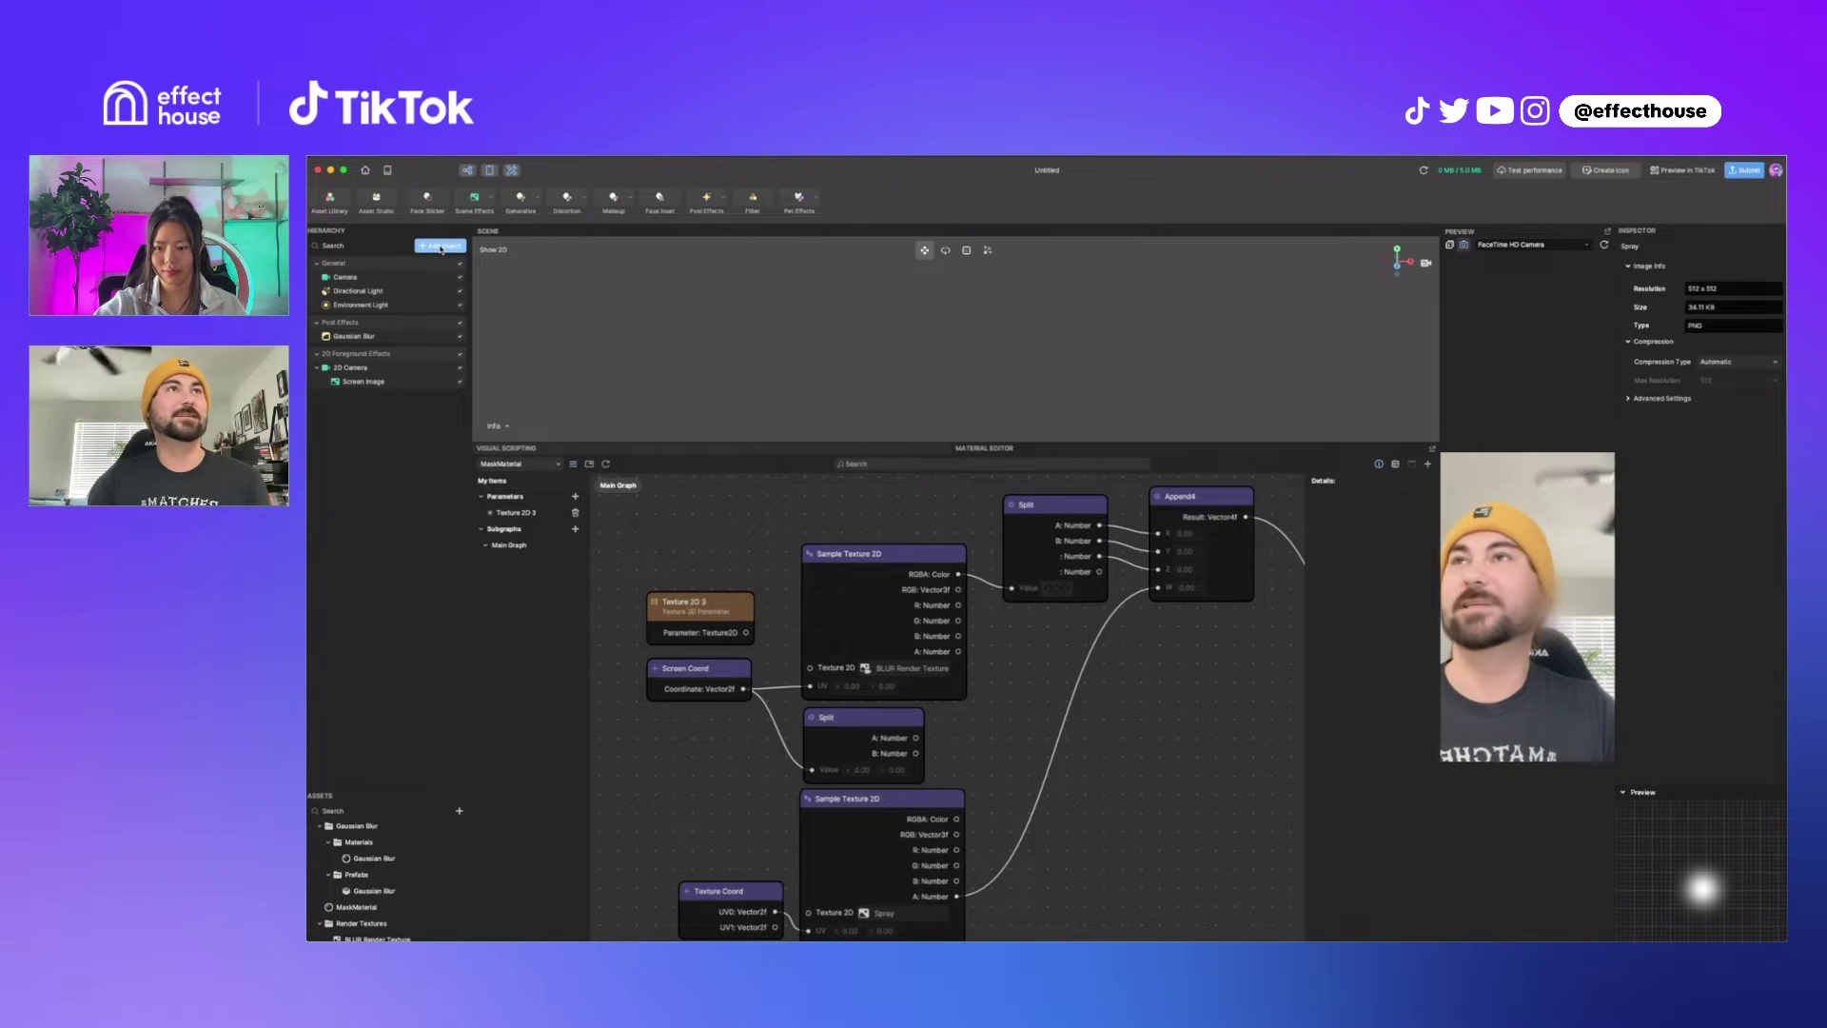
Add a Body Avatar Drive, expand its Advanced Settings, then save and return to the home screen.
{"action": "left_click", "coordinate": [439, 248]}
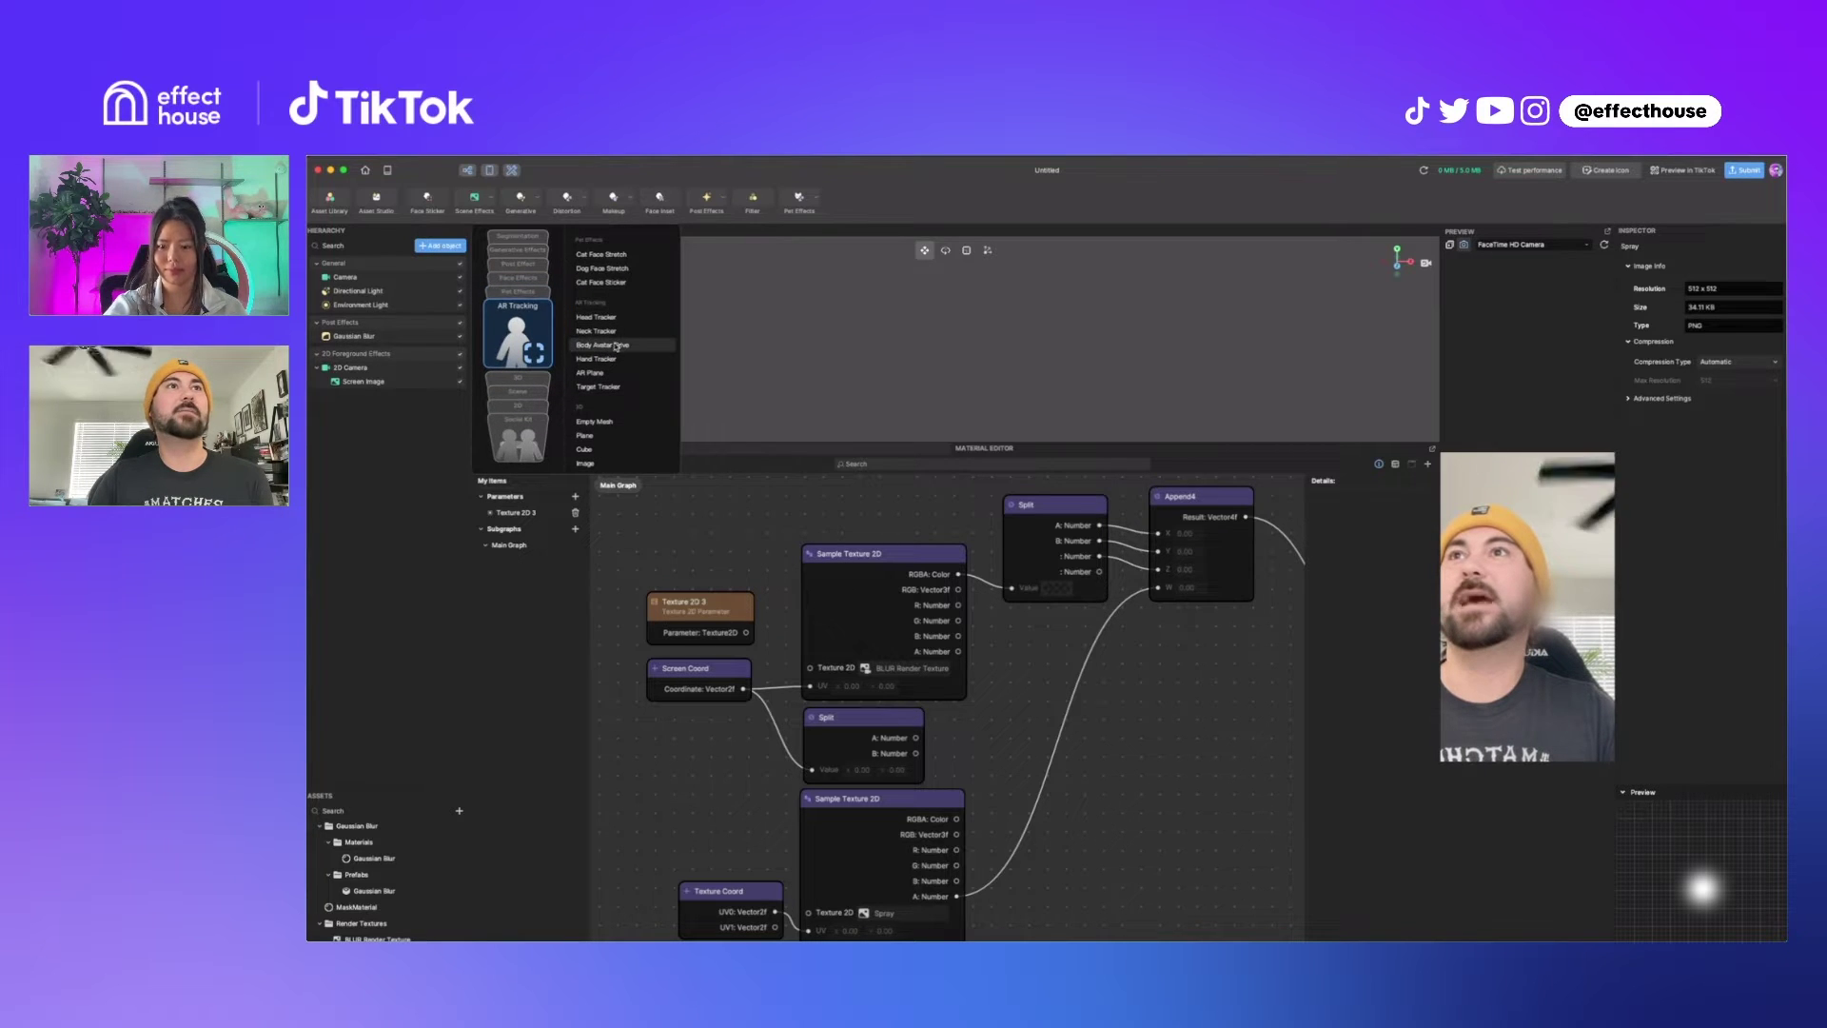
{"action": "left_click", "coordinate": [616, 347]}
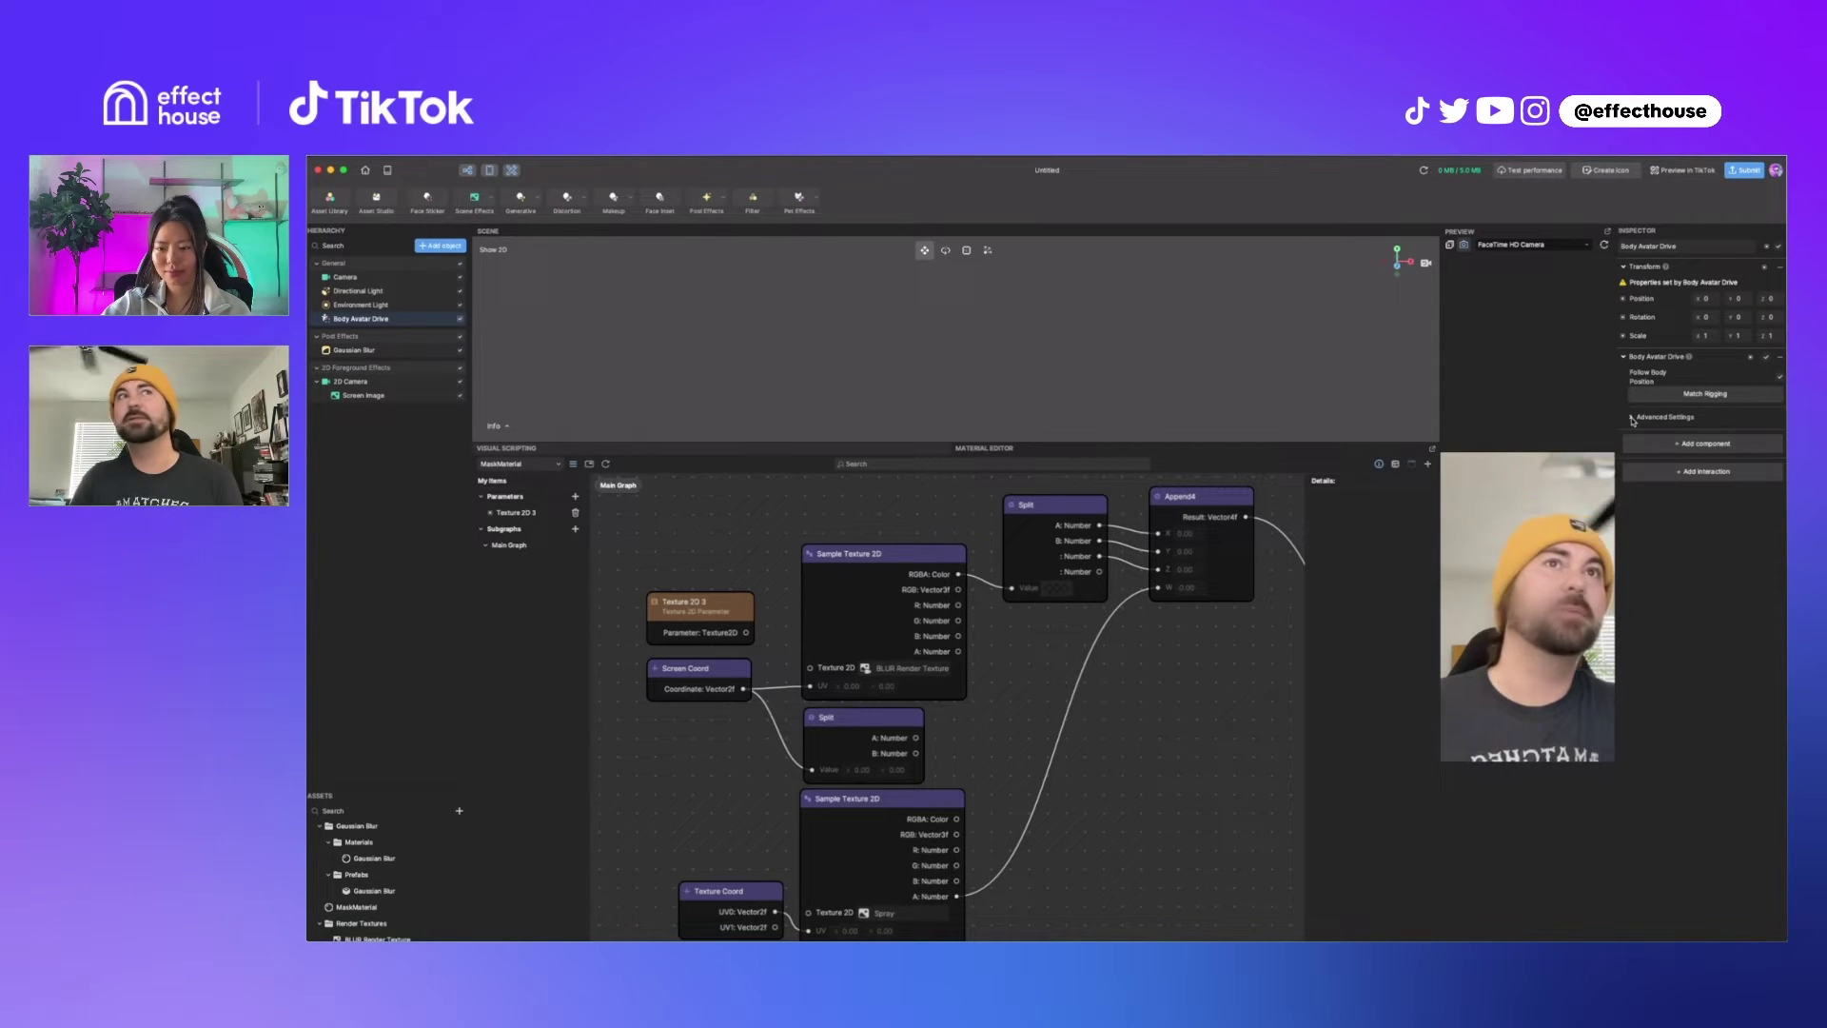
{"action": "left_click", "coordinate": [1632, 419]}
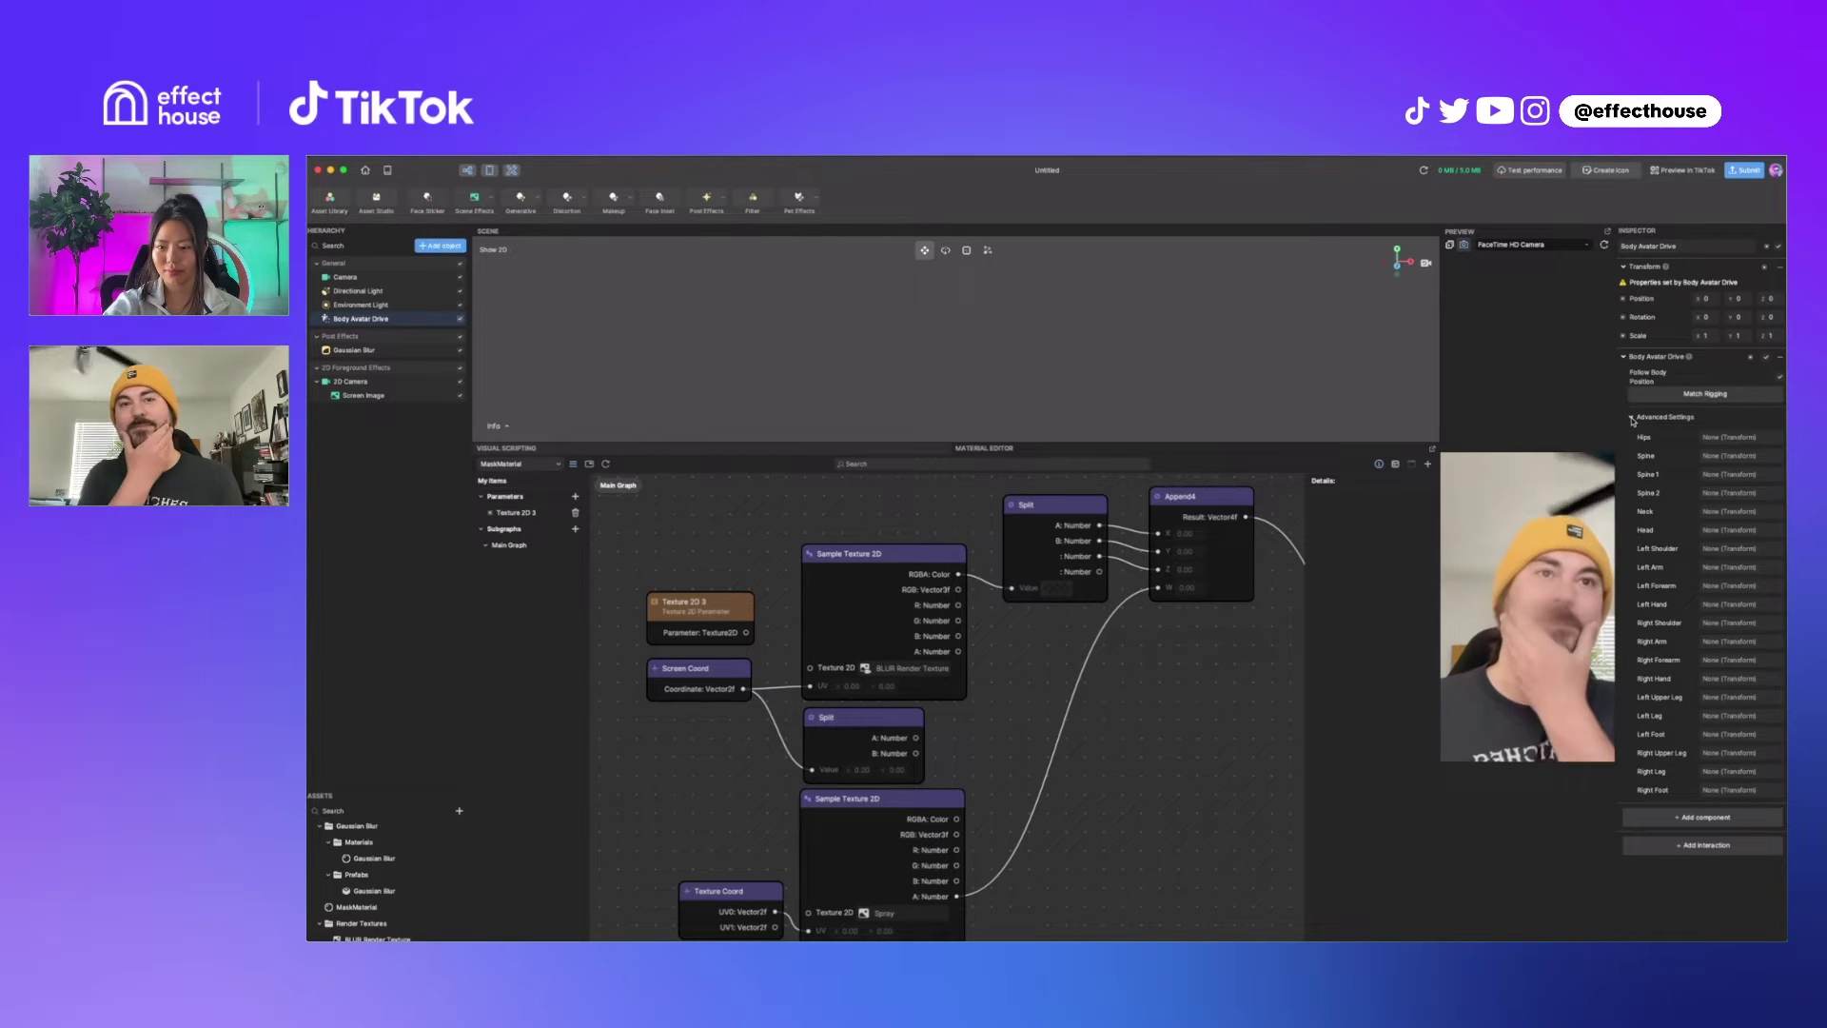
{"action": "left_click", "coordinate": [364, 170]}
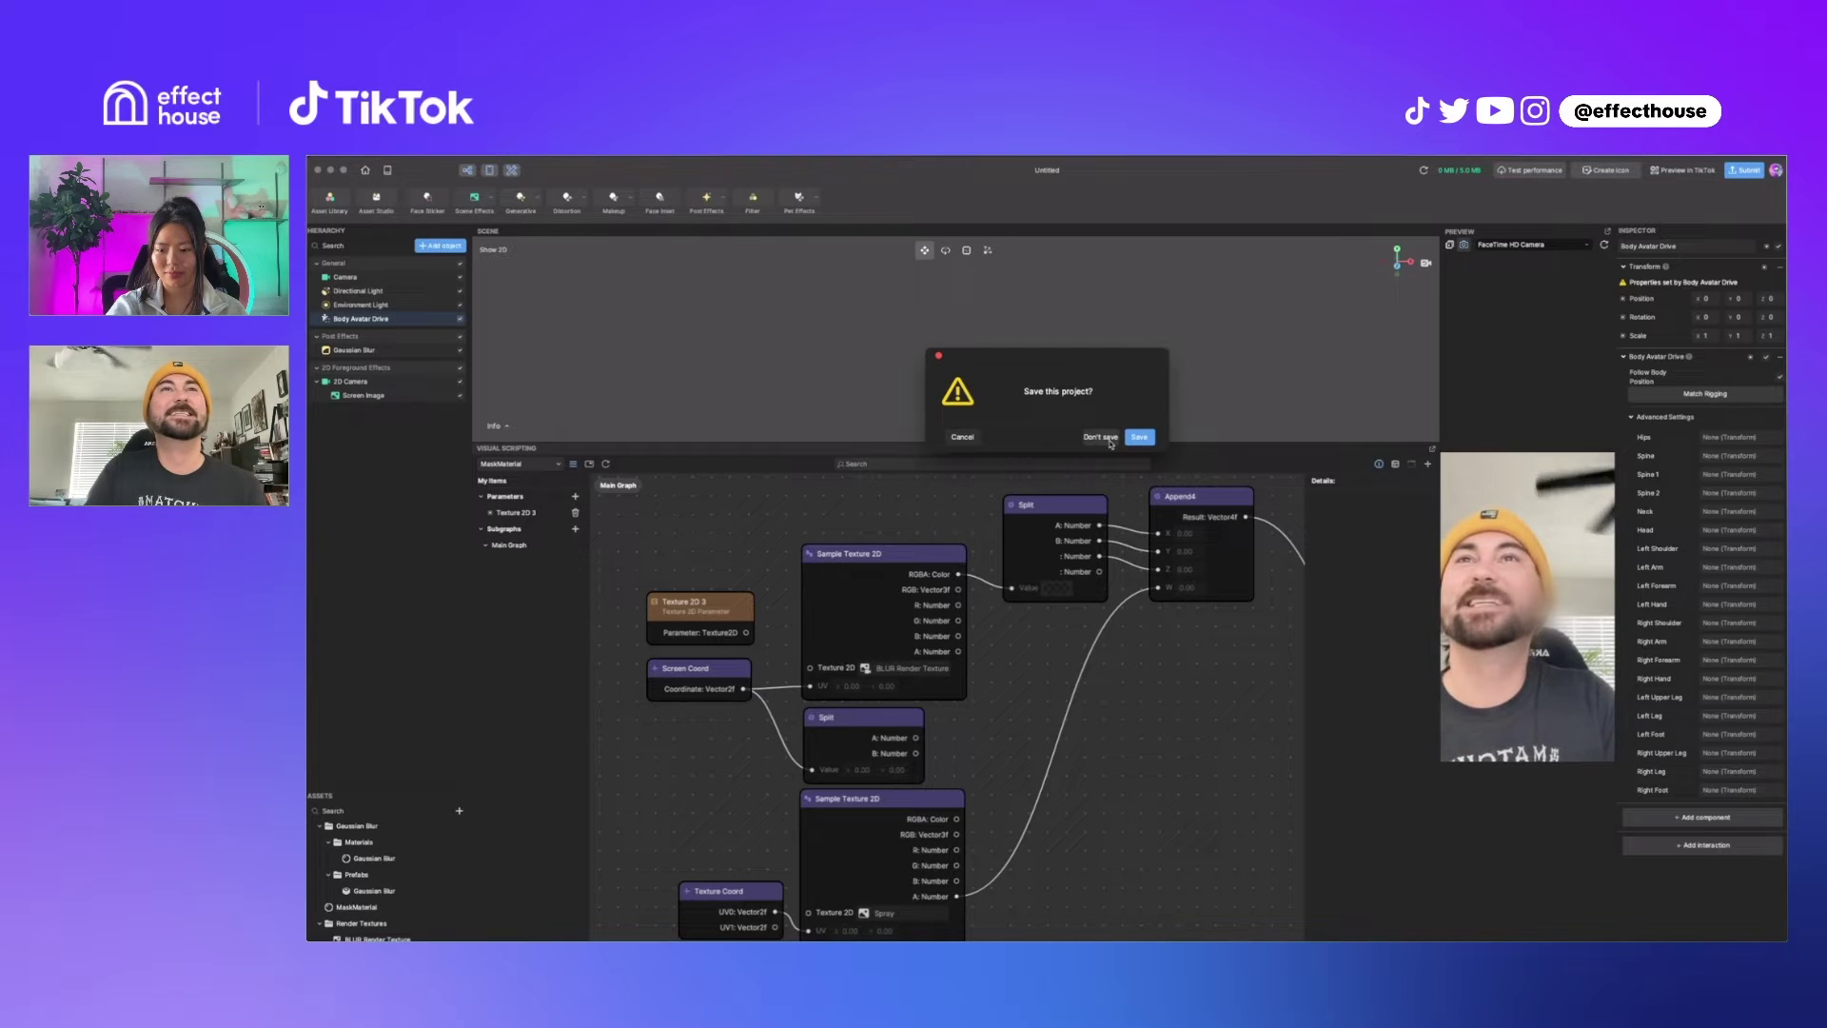
{"action": "left_click", "coordinate": [1140, 437]}
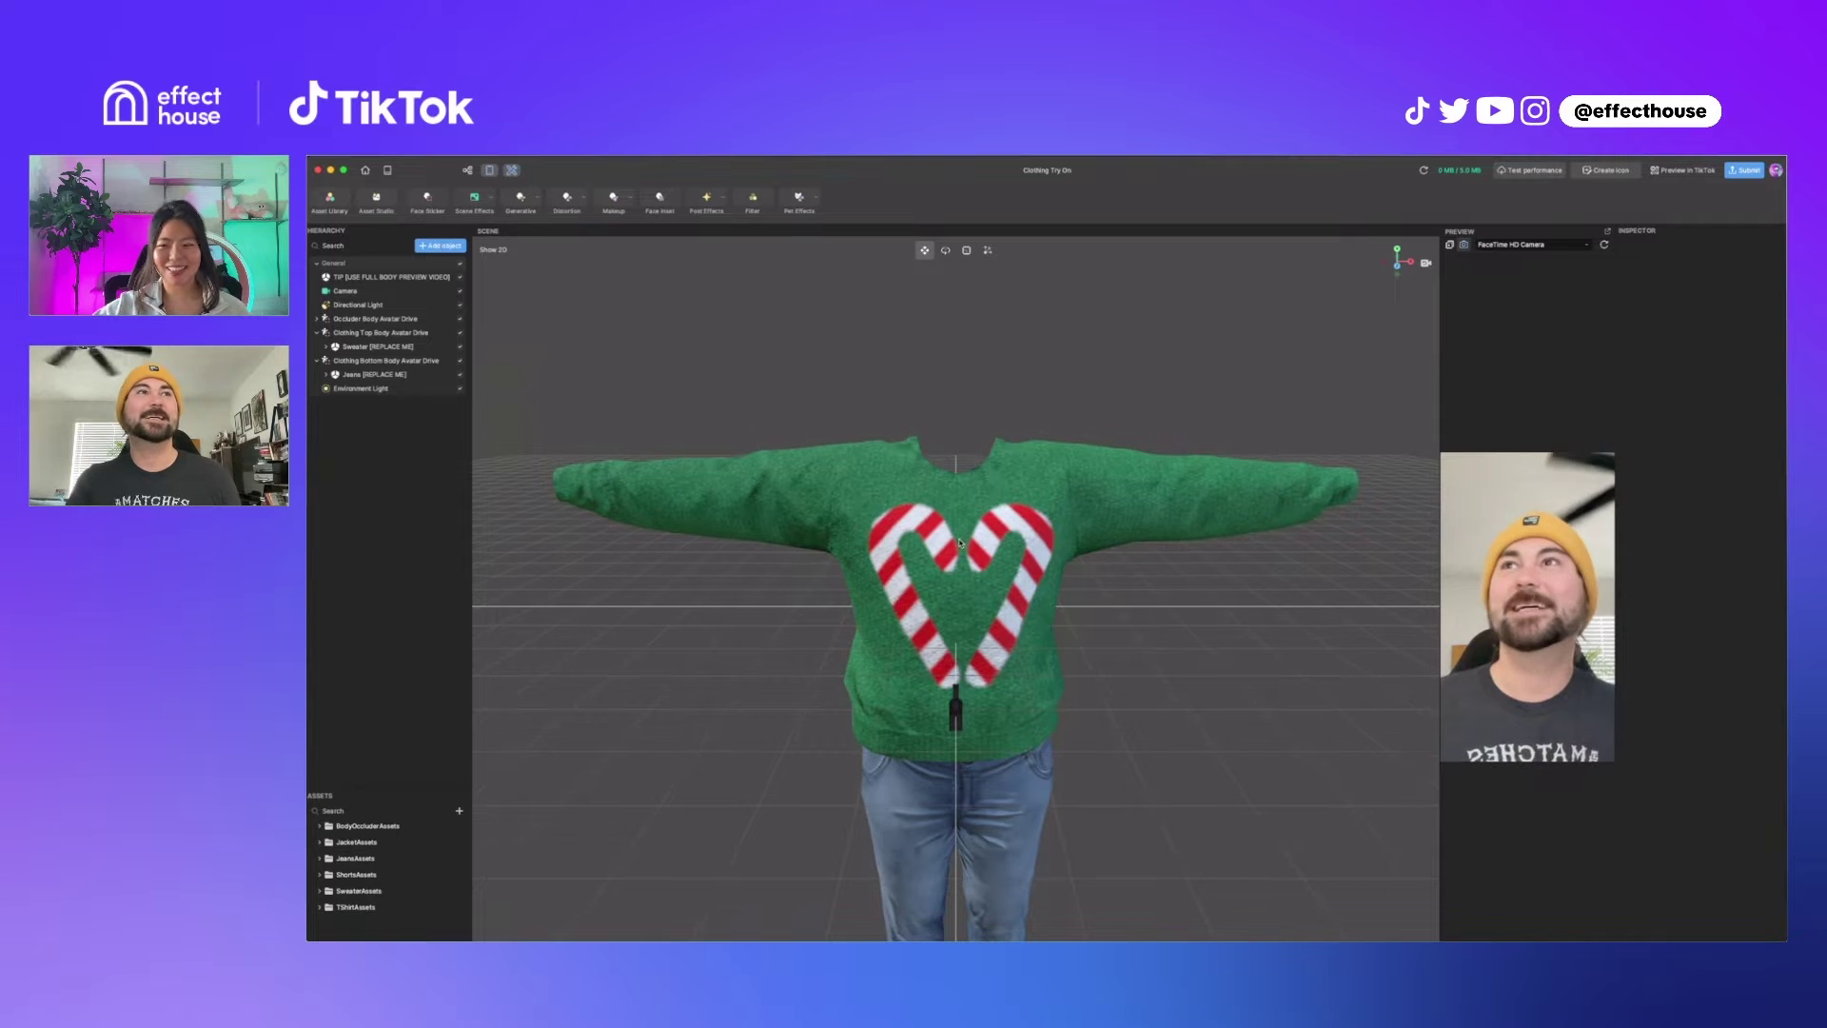
Select Clothing Top Body Avatar Drive and expand its Advanced Settings to view the bone mapping.
{"action": "scroll", "coordinate": [959, 542], "scroll_direction": "up", "scroll_amount": 5}
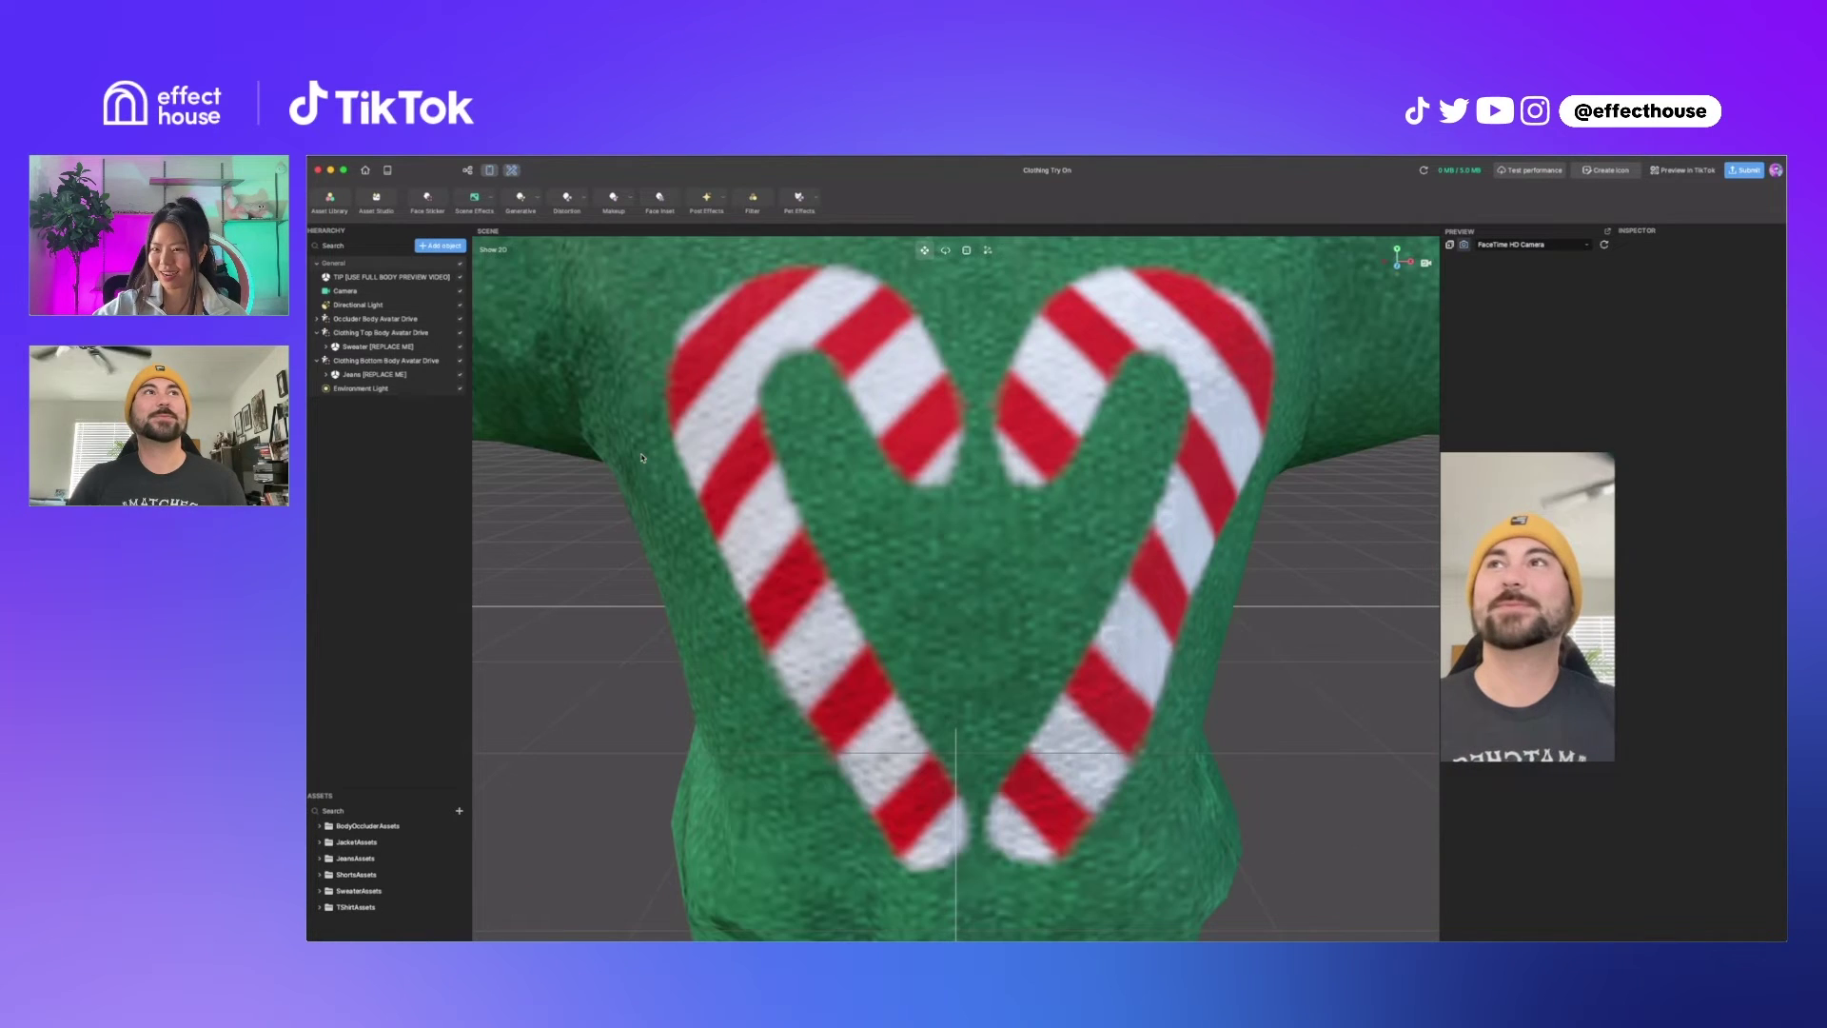
{"action": "scroll", "coordinate": [959, 542], "scroll_direction": "down", "scroll_amount": 2}
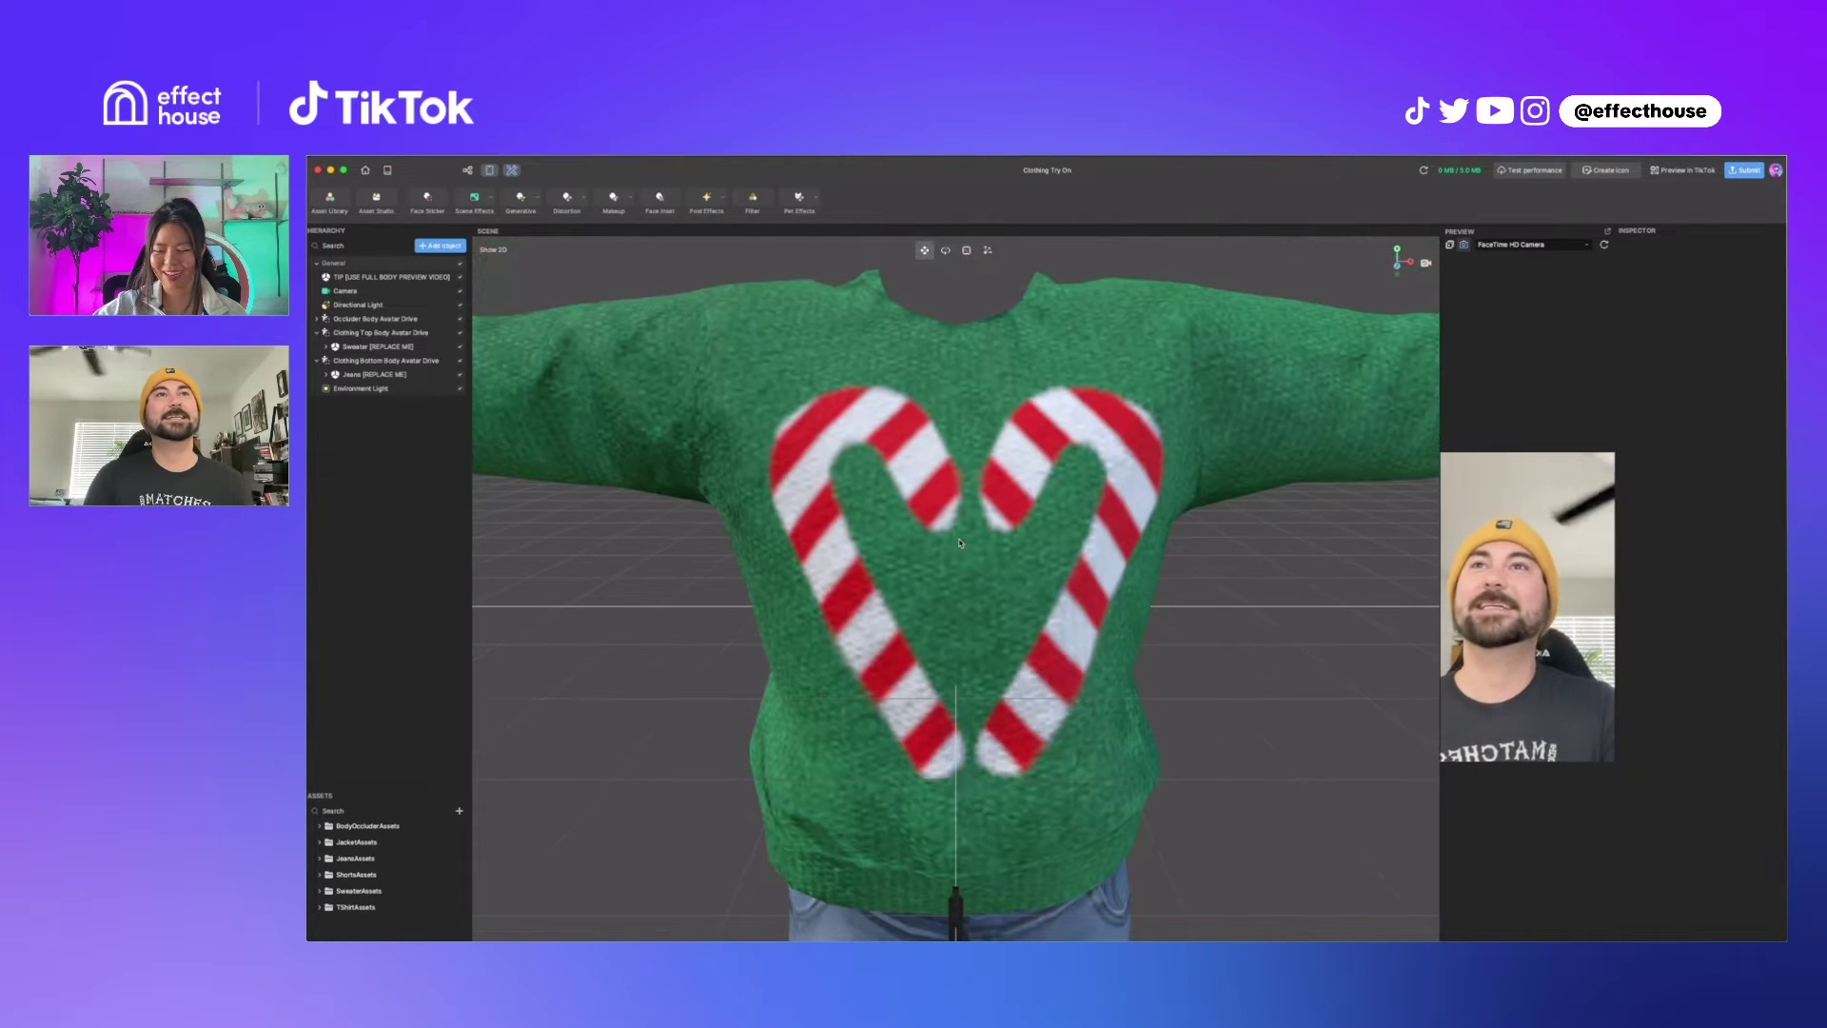
{"action": "scroll", "coordinate": [960, 543], "scroll_direction": "down", "scroll_amount": 4}
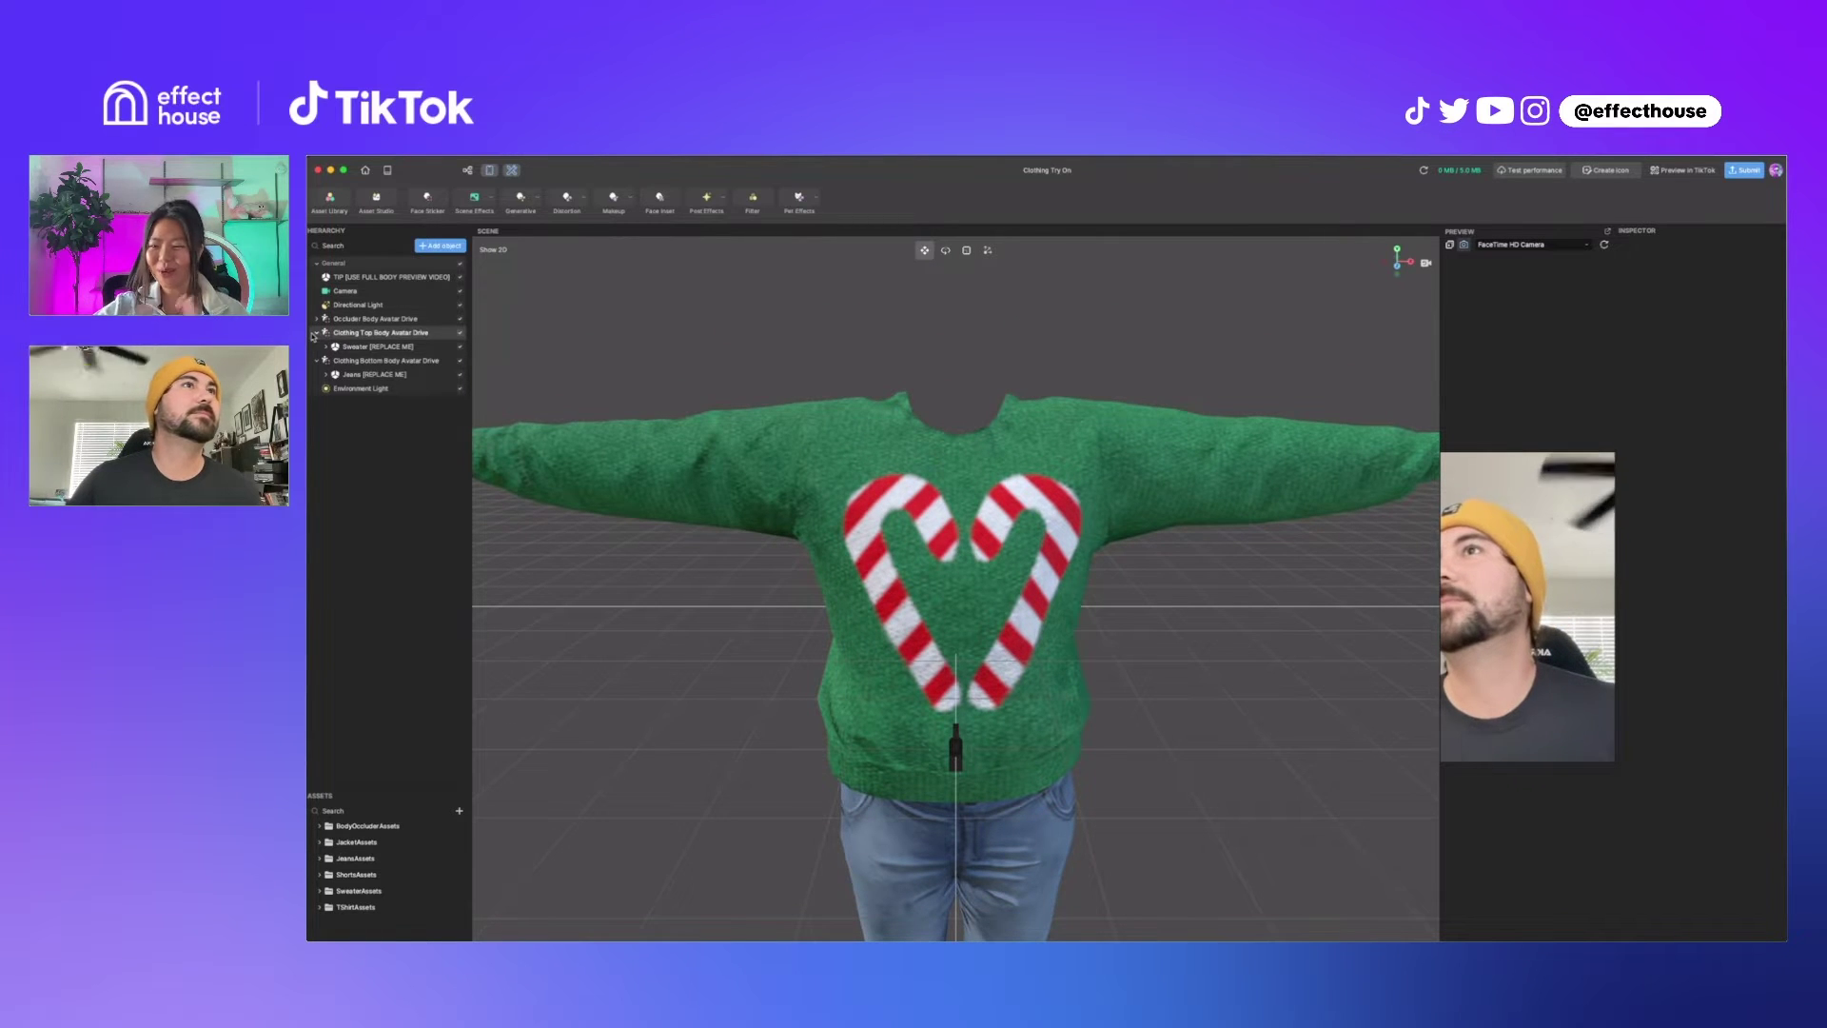
{"action": "left_click", "coordinate": [355, 333]}
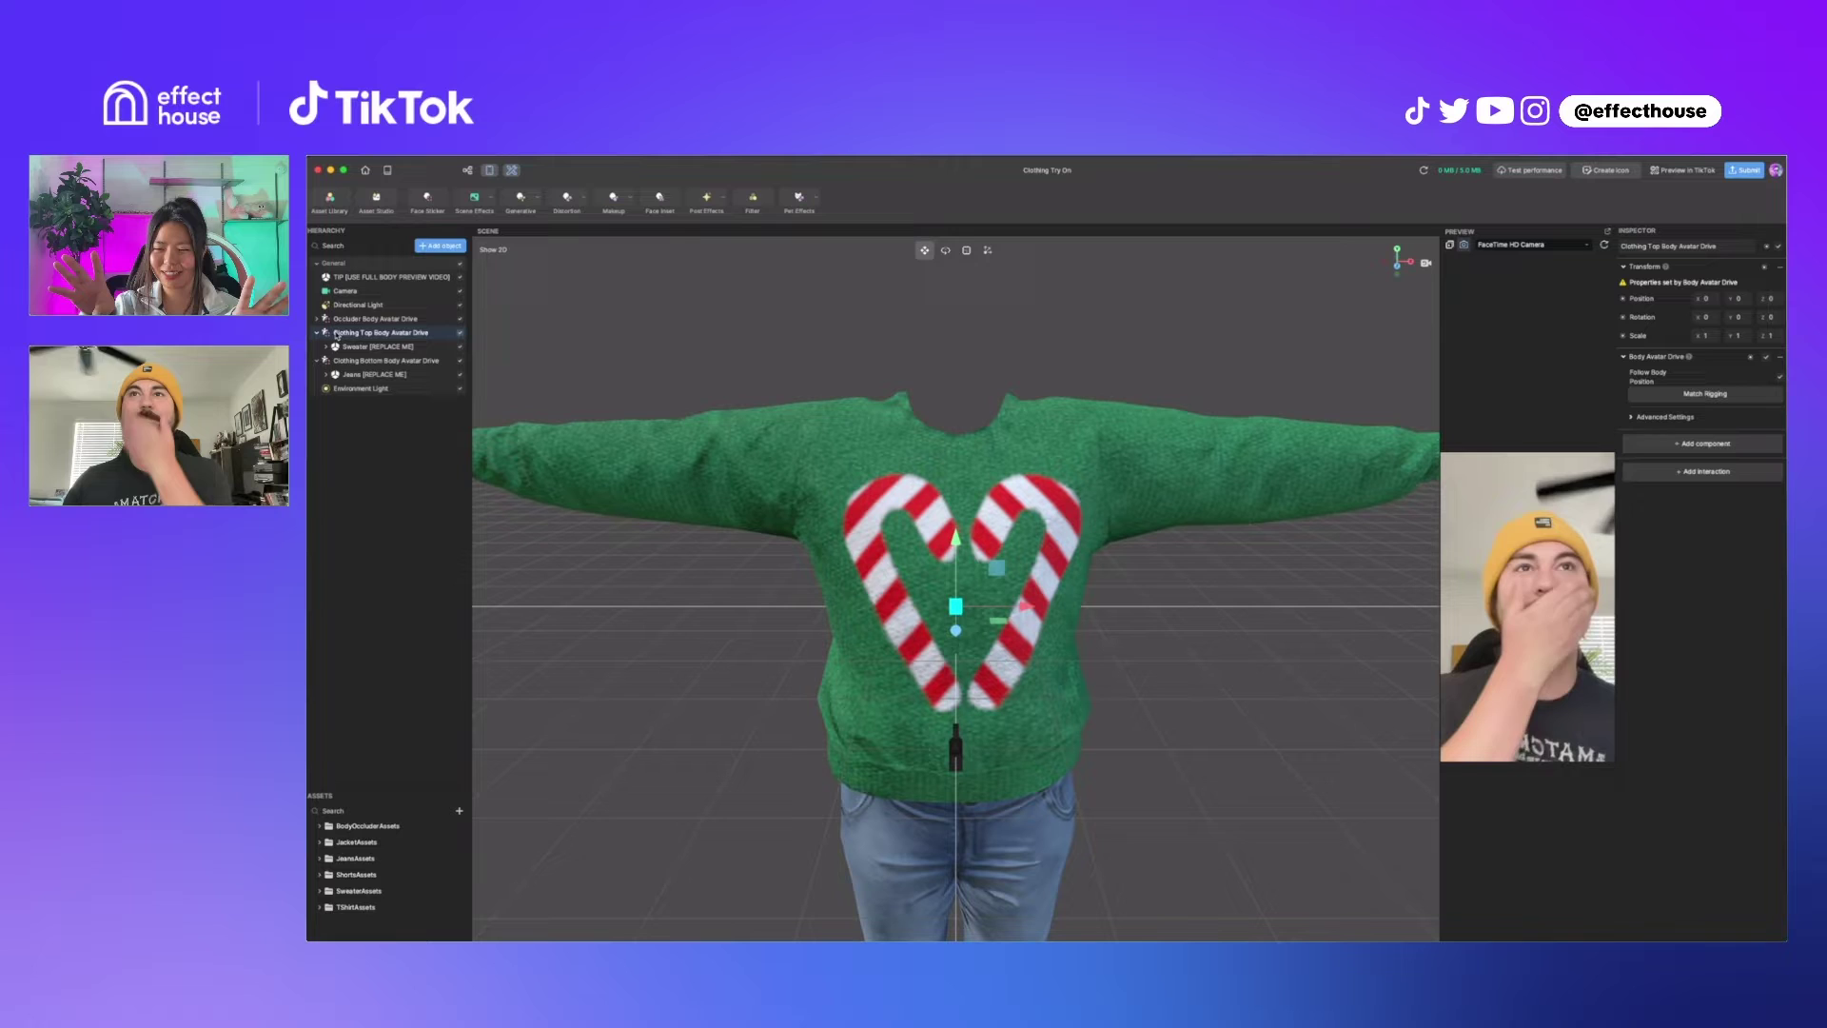
{"action": "left_click", "coordinate": [1633, 418]}
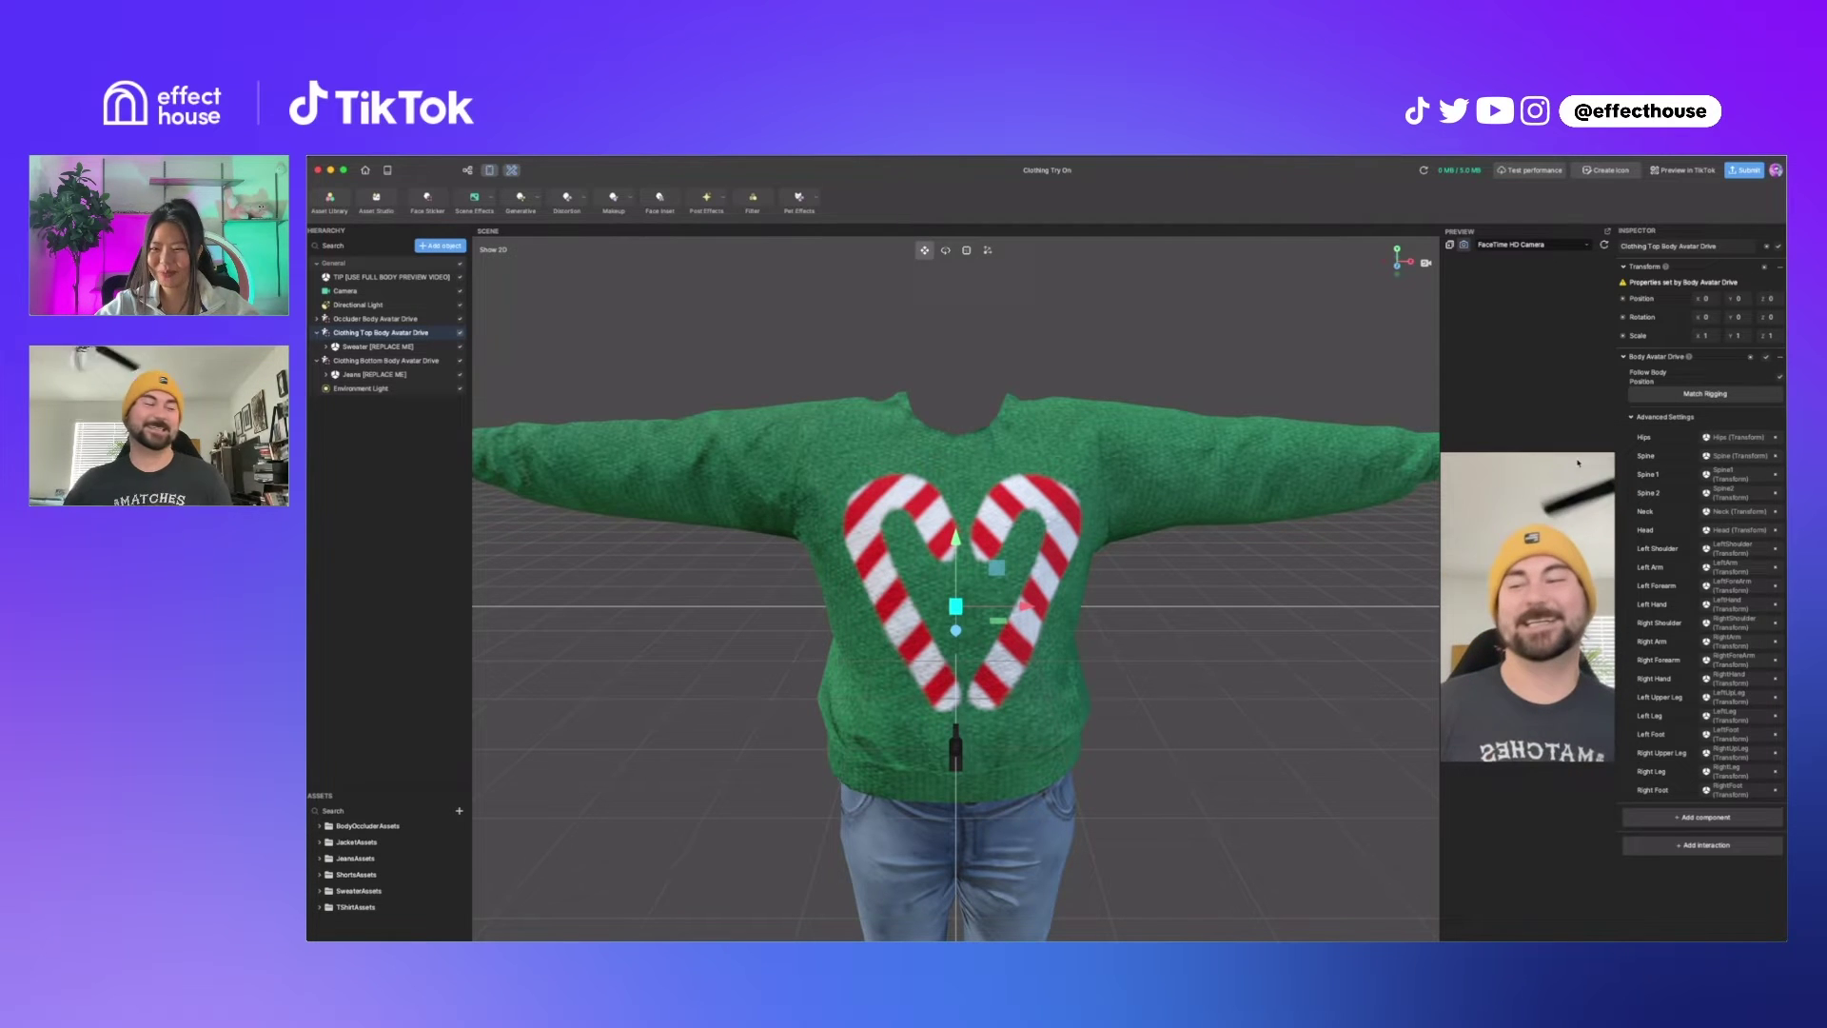
{"action": "scroll", "coordinate": [1035, 499], "scroll_direction": "down", "scroll_amount": 2}
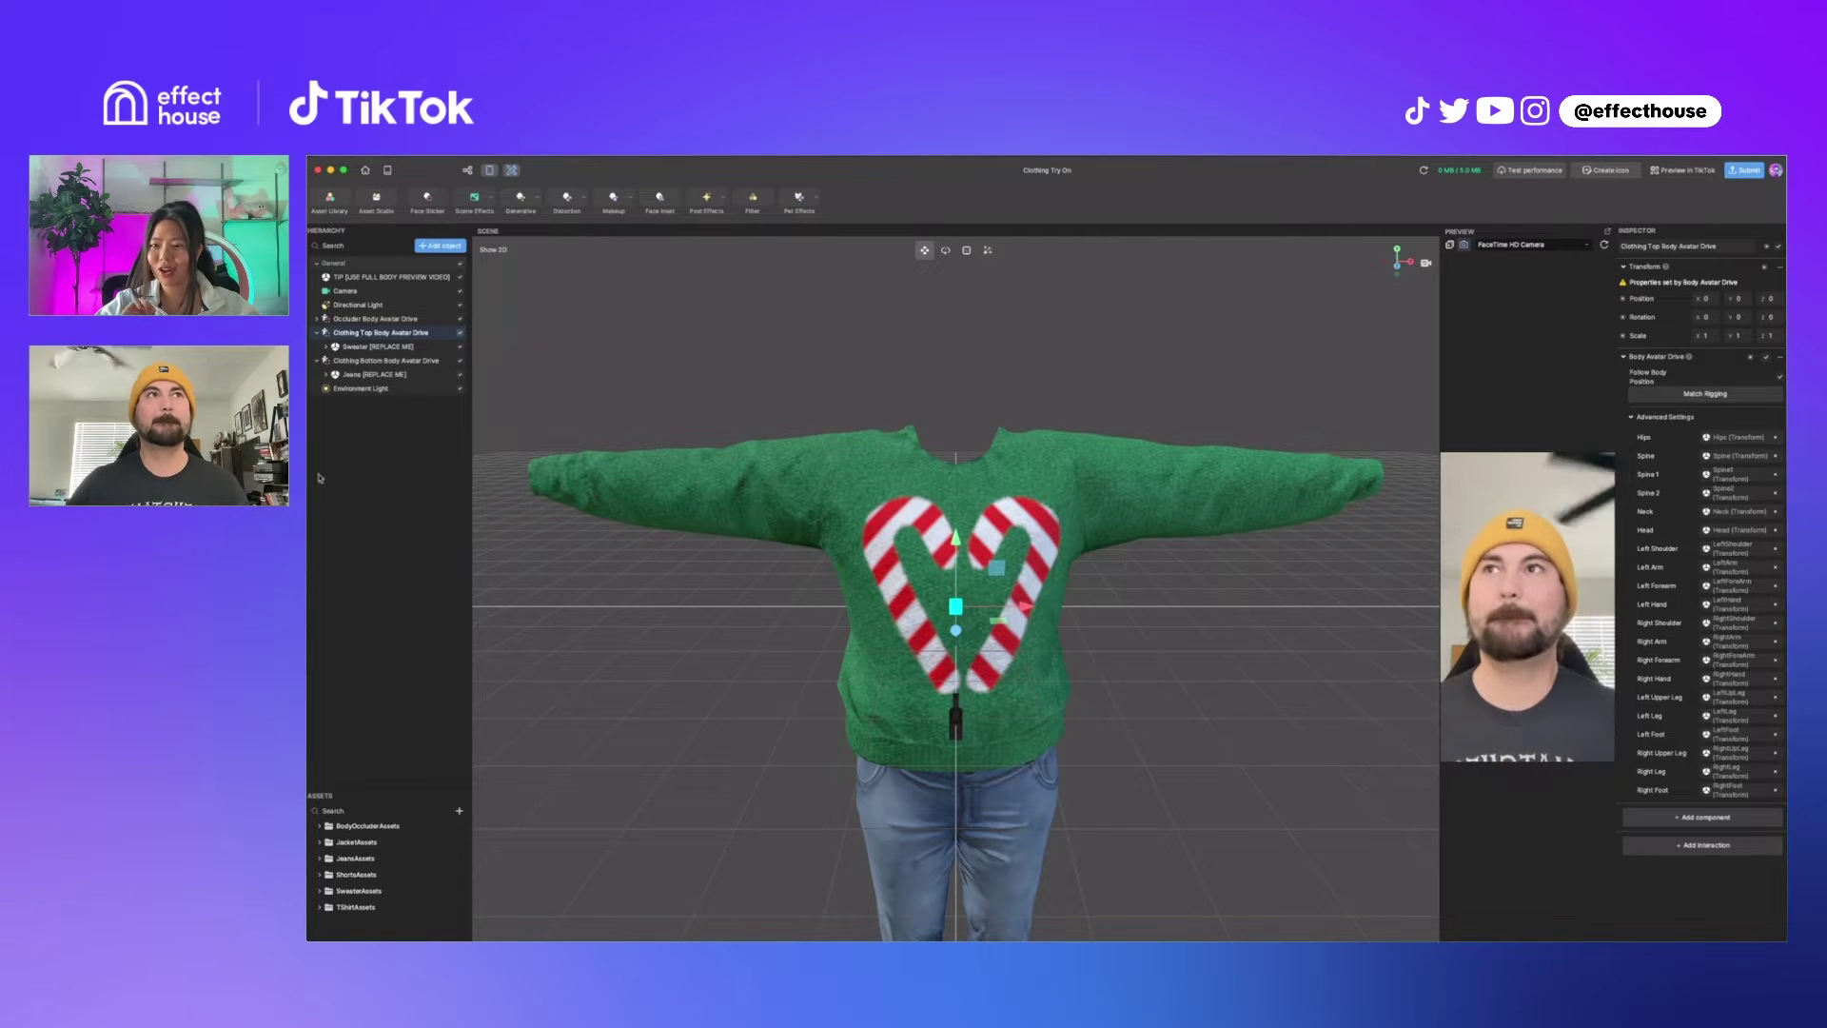
Unfold Sweater, SkeletonAndRenderRoot, Hips, Spine, Spine1 and Spine2 in the Hierarchy.
{"action": "left_click", "coordinate": [326, 348]}
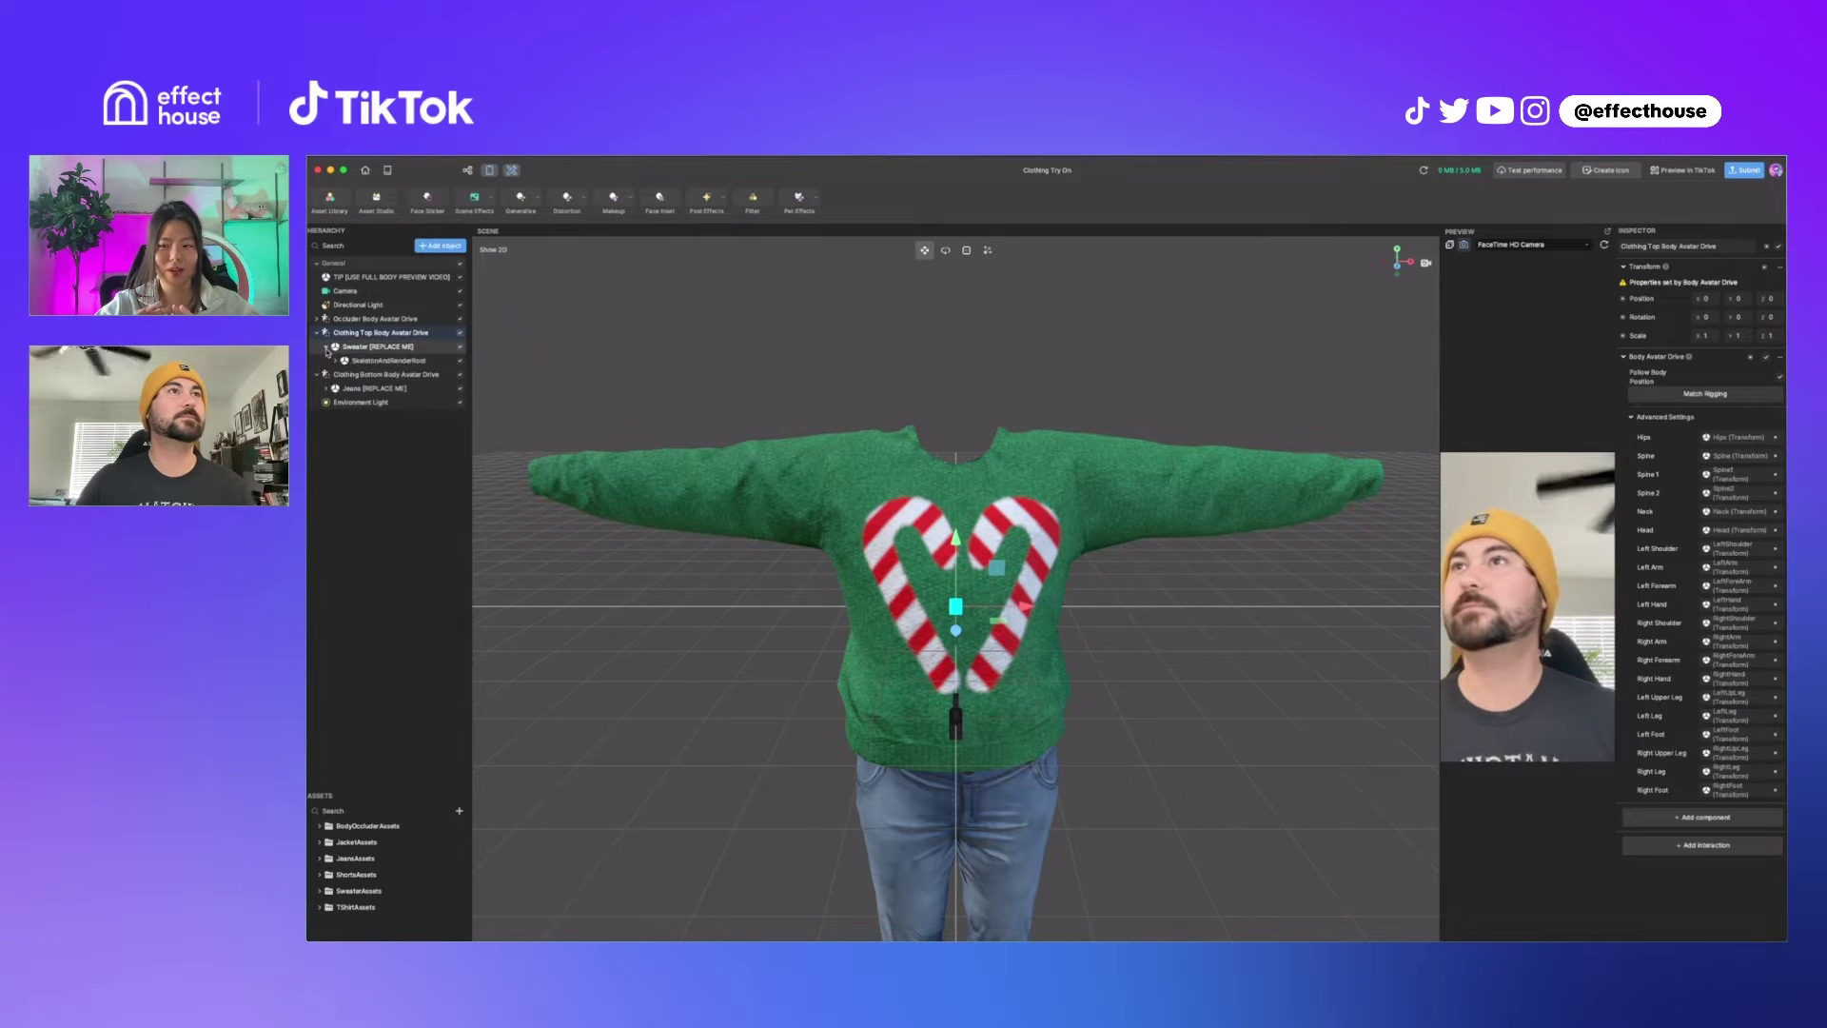
{"action": "left_click", "coordinate": [336, 360]}
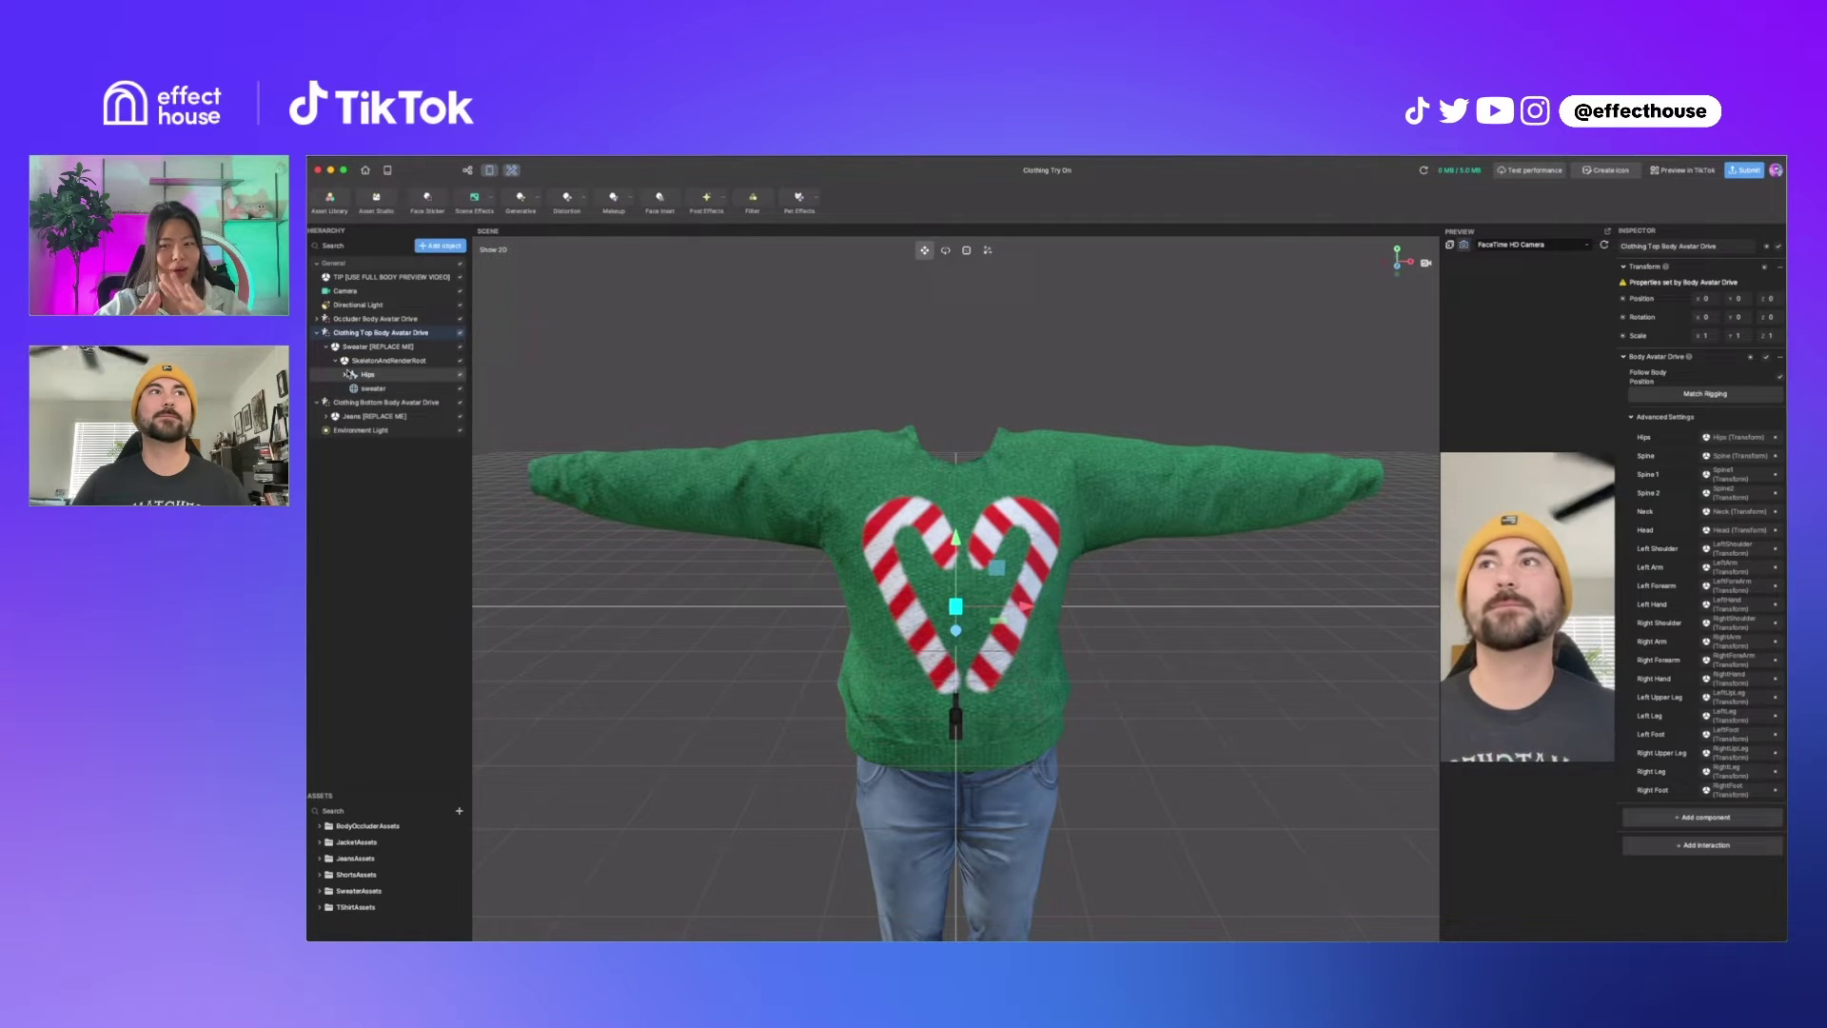
{"action": "left_click", "coordinate": [347, 374]}
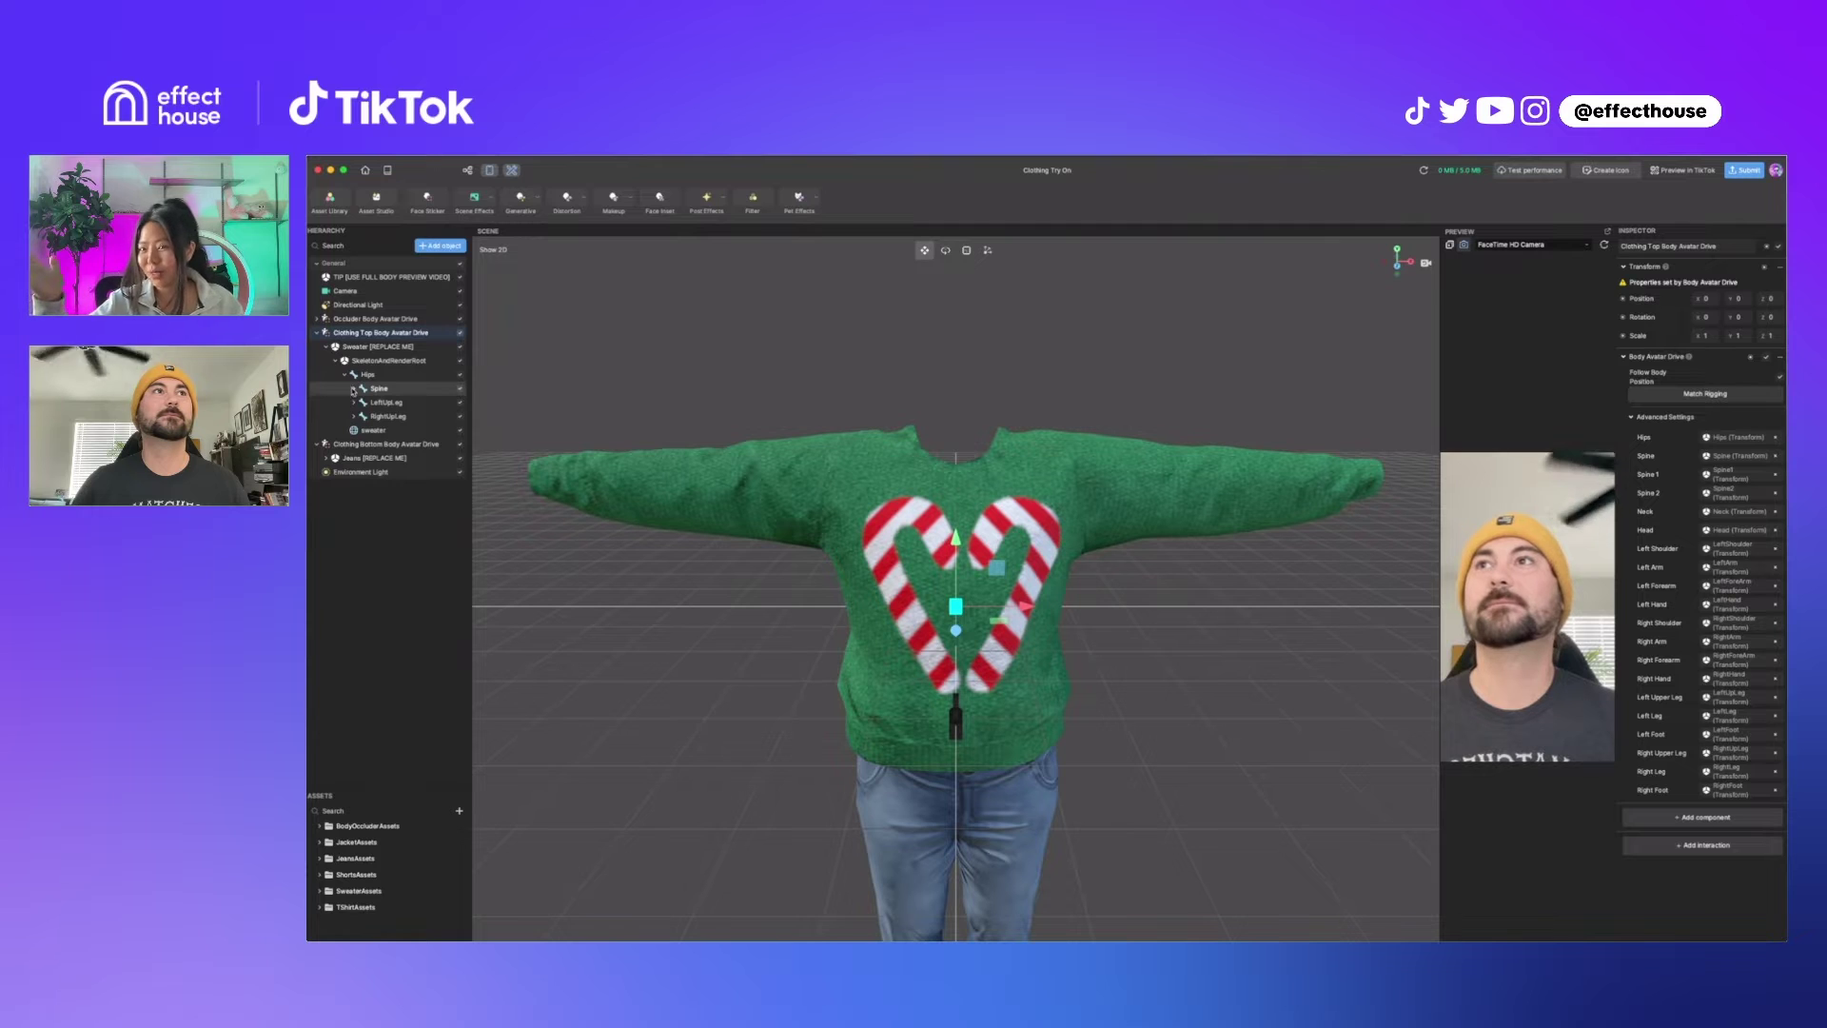
{"action": "left_click", "coordinate": [353, 389]}
{"action": "left_click", "coordinate": [365, 402]}
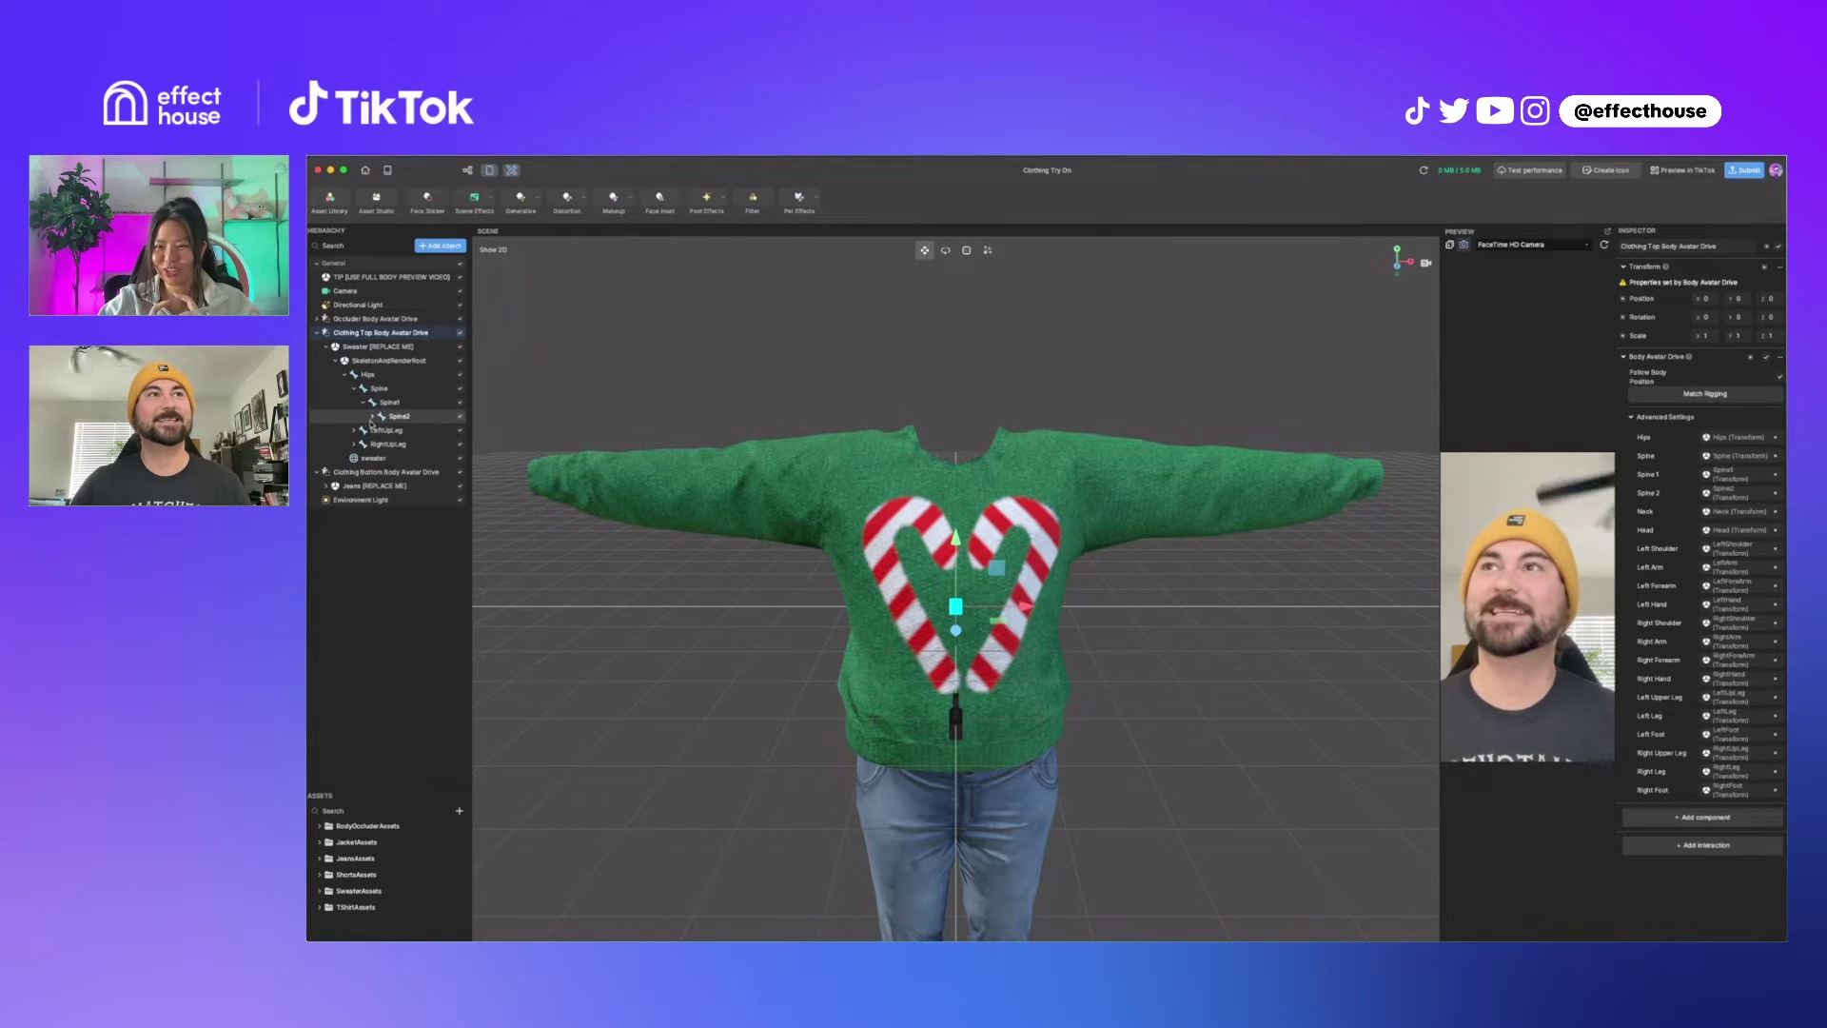
{"action": "left_click", "coordinate": [372, 419]}
Unfold RightShoulder, RightArm and RightForearm, then select the RightHand bone.
{"action": "left_click", "coordinate": [381, 445]}
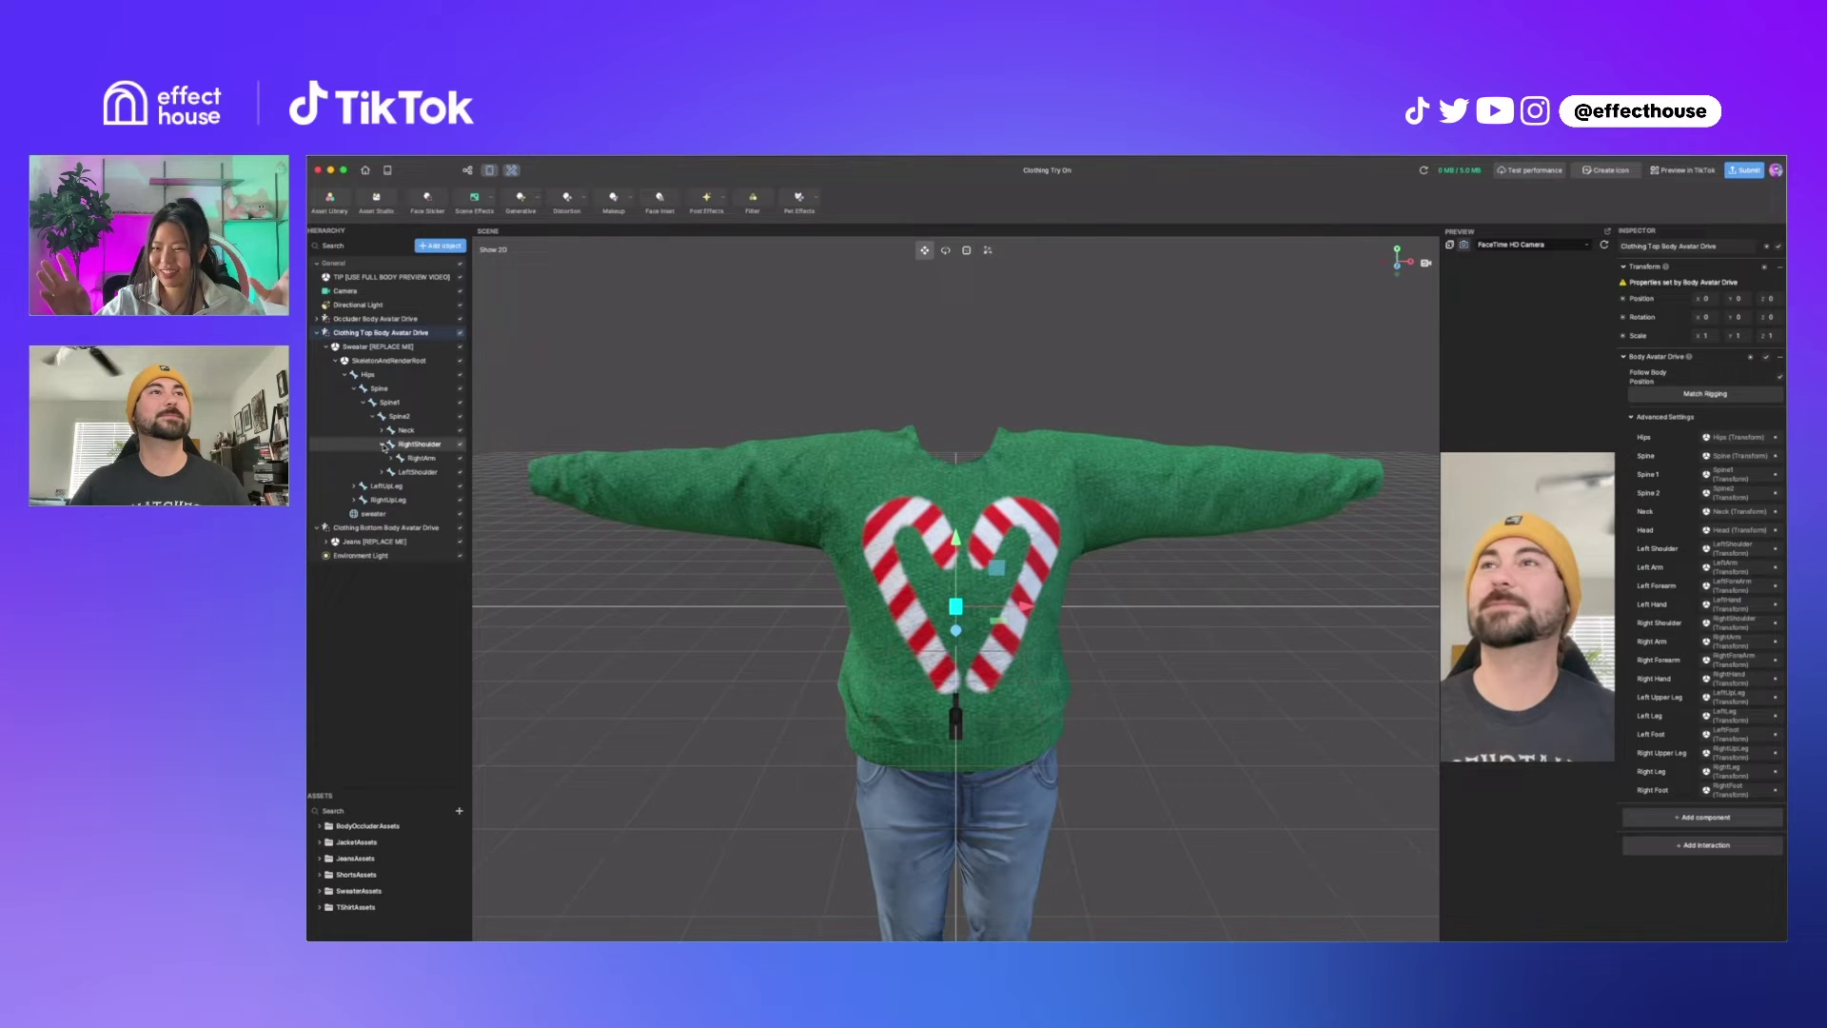
{"action": "left_click", "coordinate": [390, 458]}
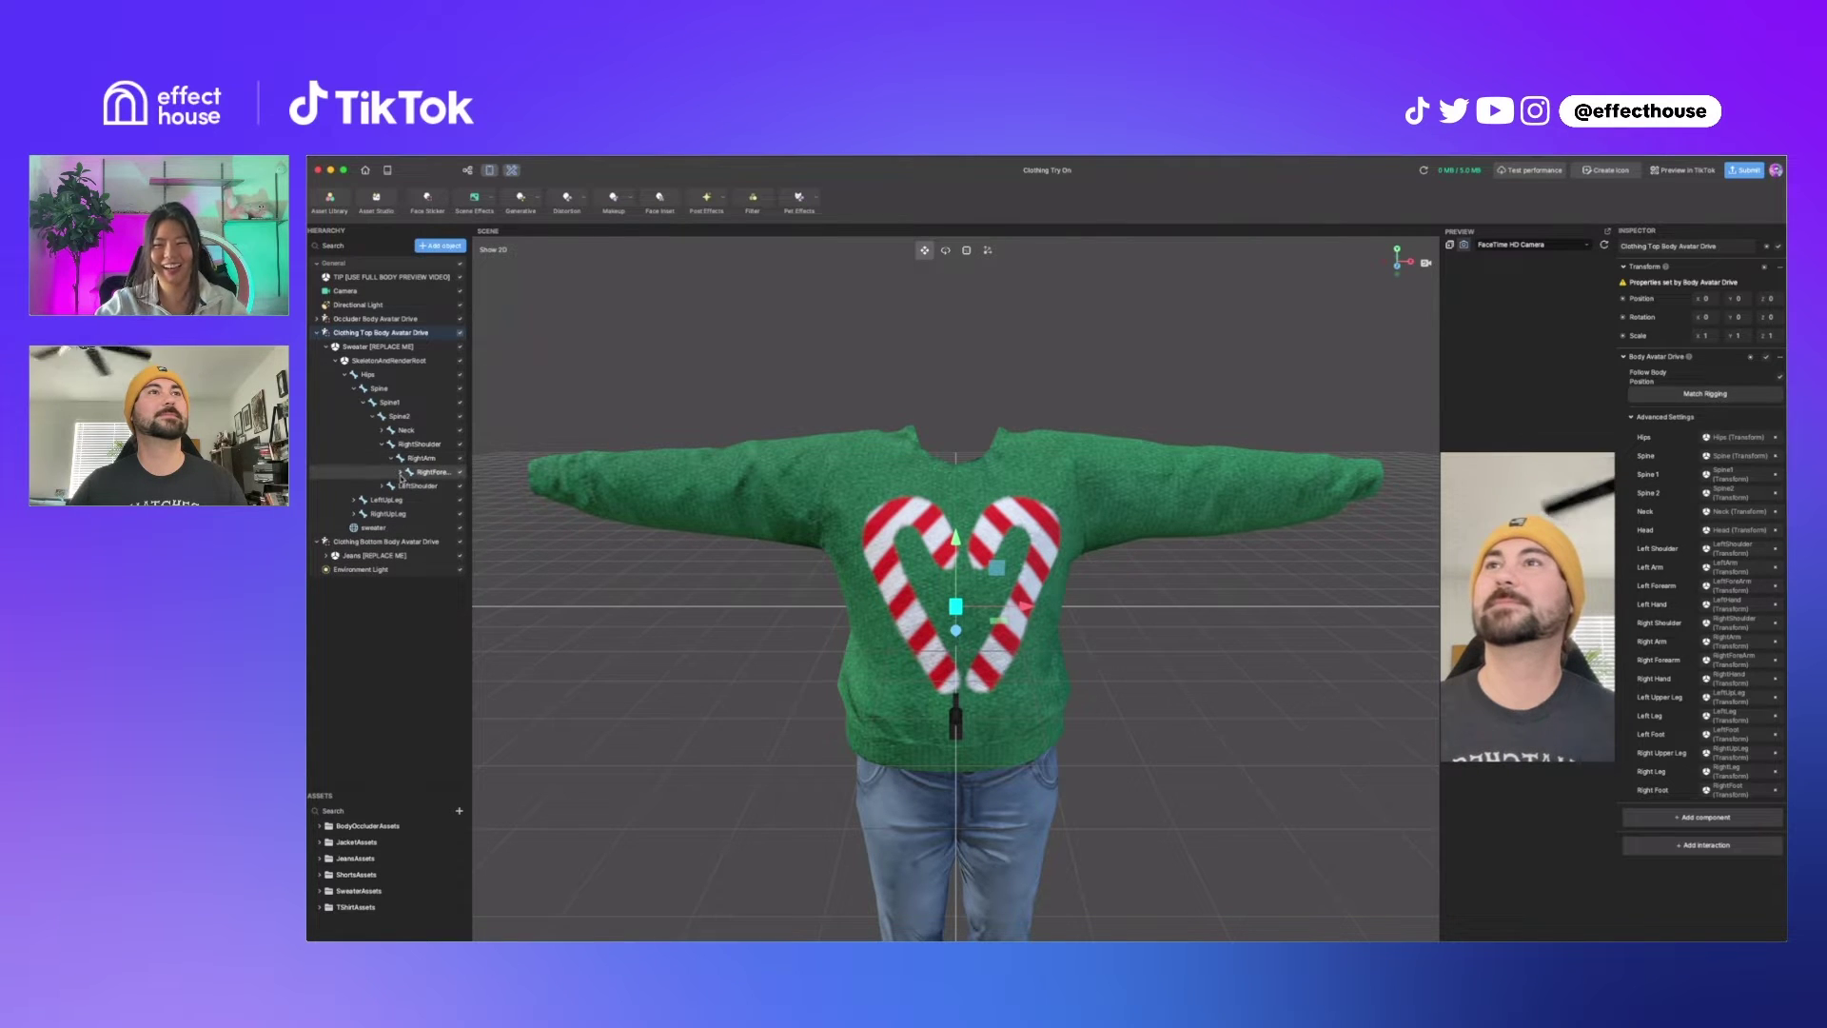
{"action": "left_click", "coordinate": [399, 472]}
{"action": "left_click", "coordinate": [430, 472]}
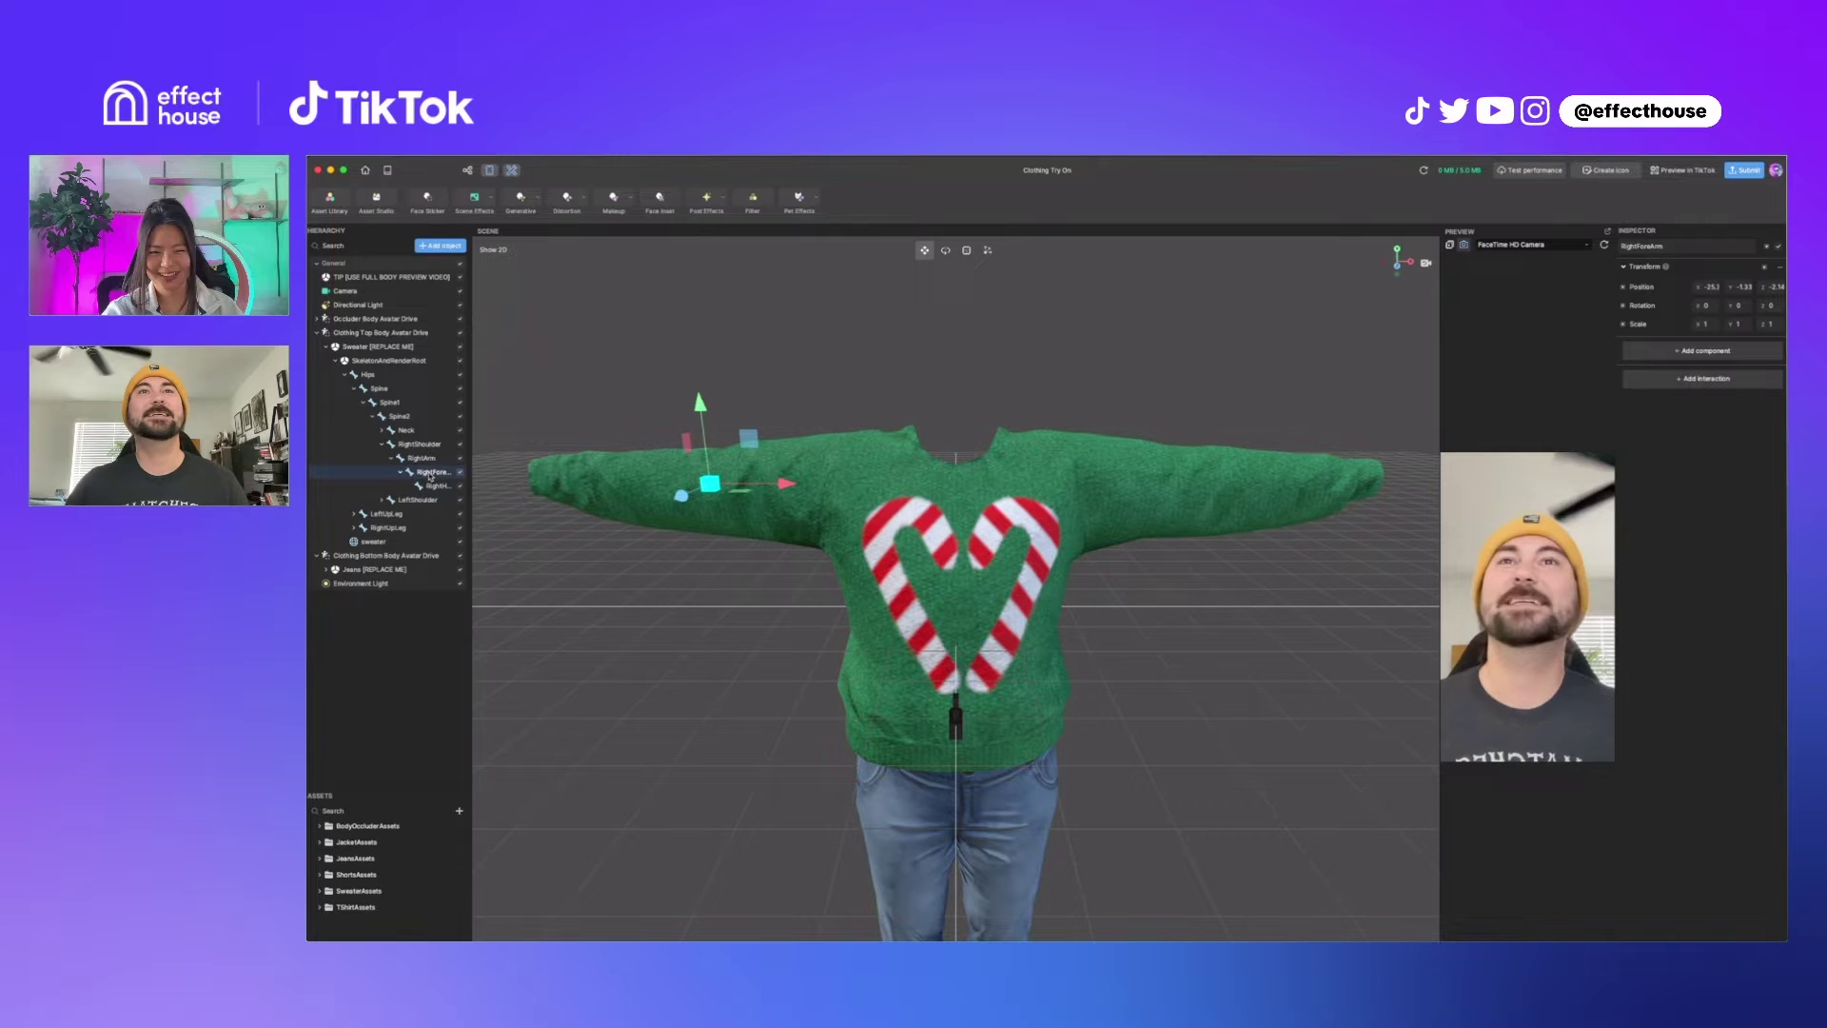
{"action": "scroll", "coordinate": [762, 531], "scroll_direction": "down", "scroll_amount": 3}
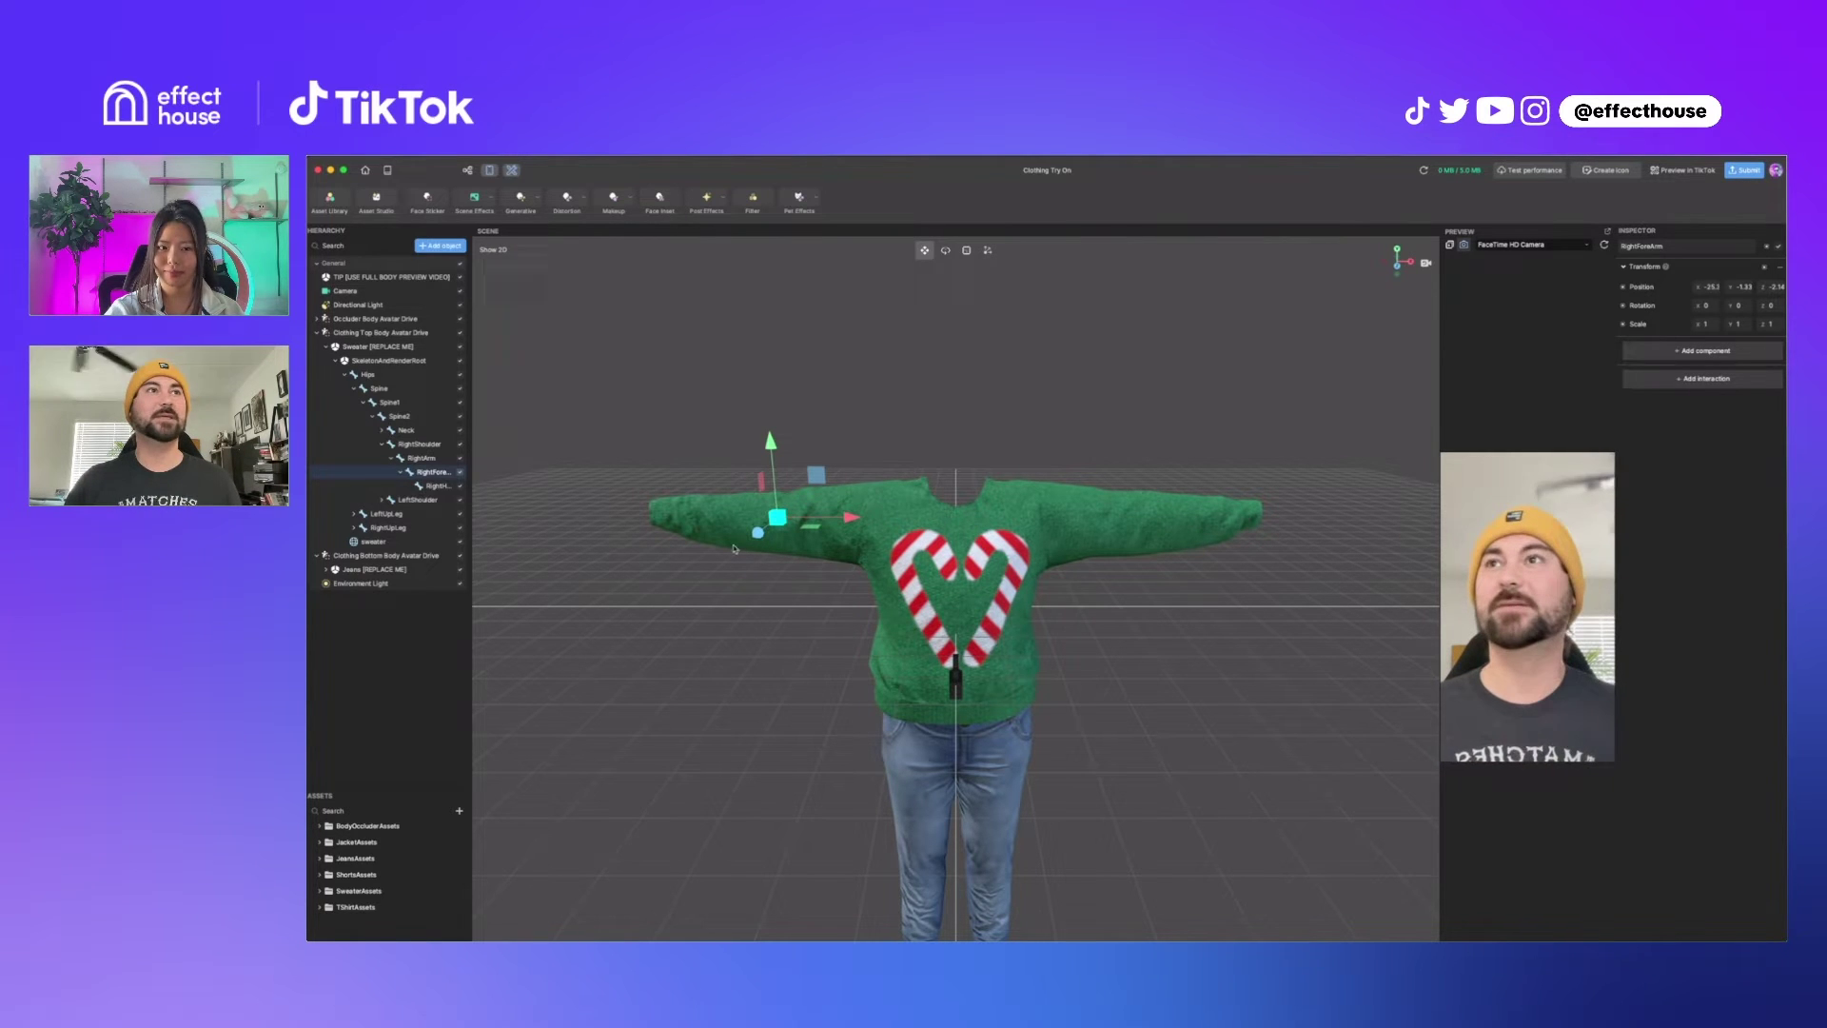
{"action": "left_click", "coordinate": [433, 486]}
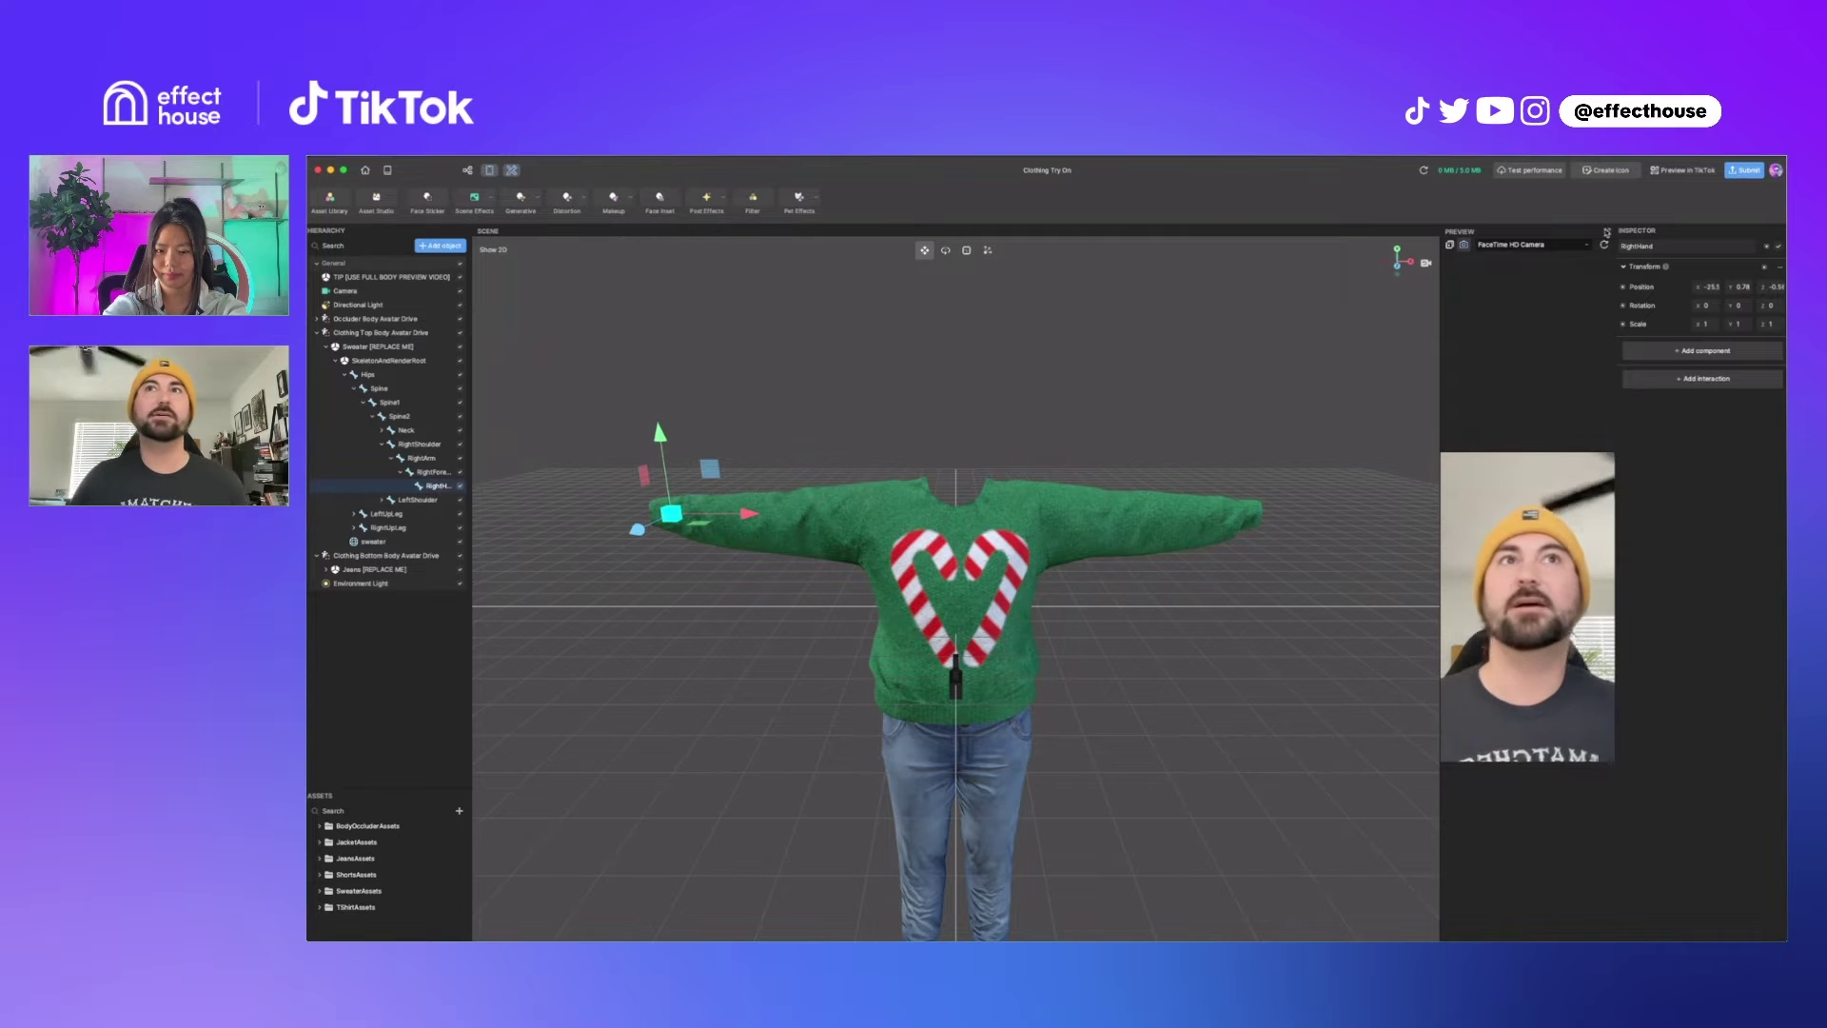
{"action": "left_click", "coordinate": [1705, 350]}
{"action": "mouse_move", "coordinate": [1614, 410]}
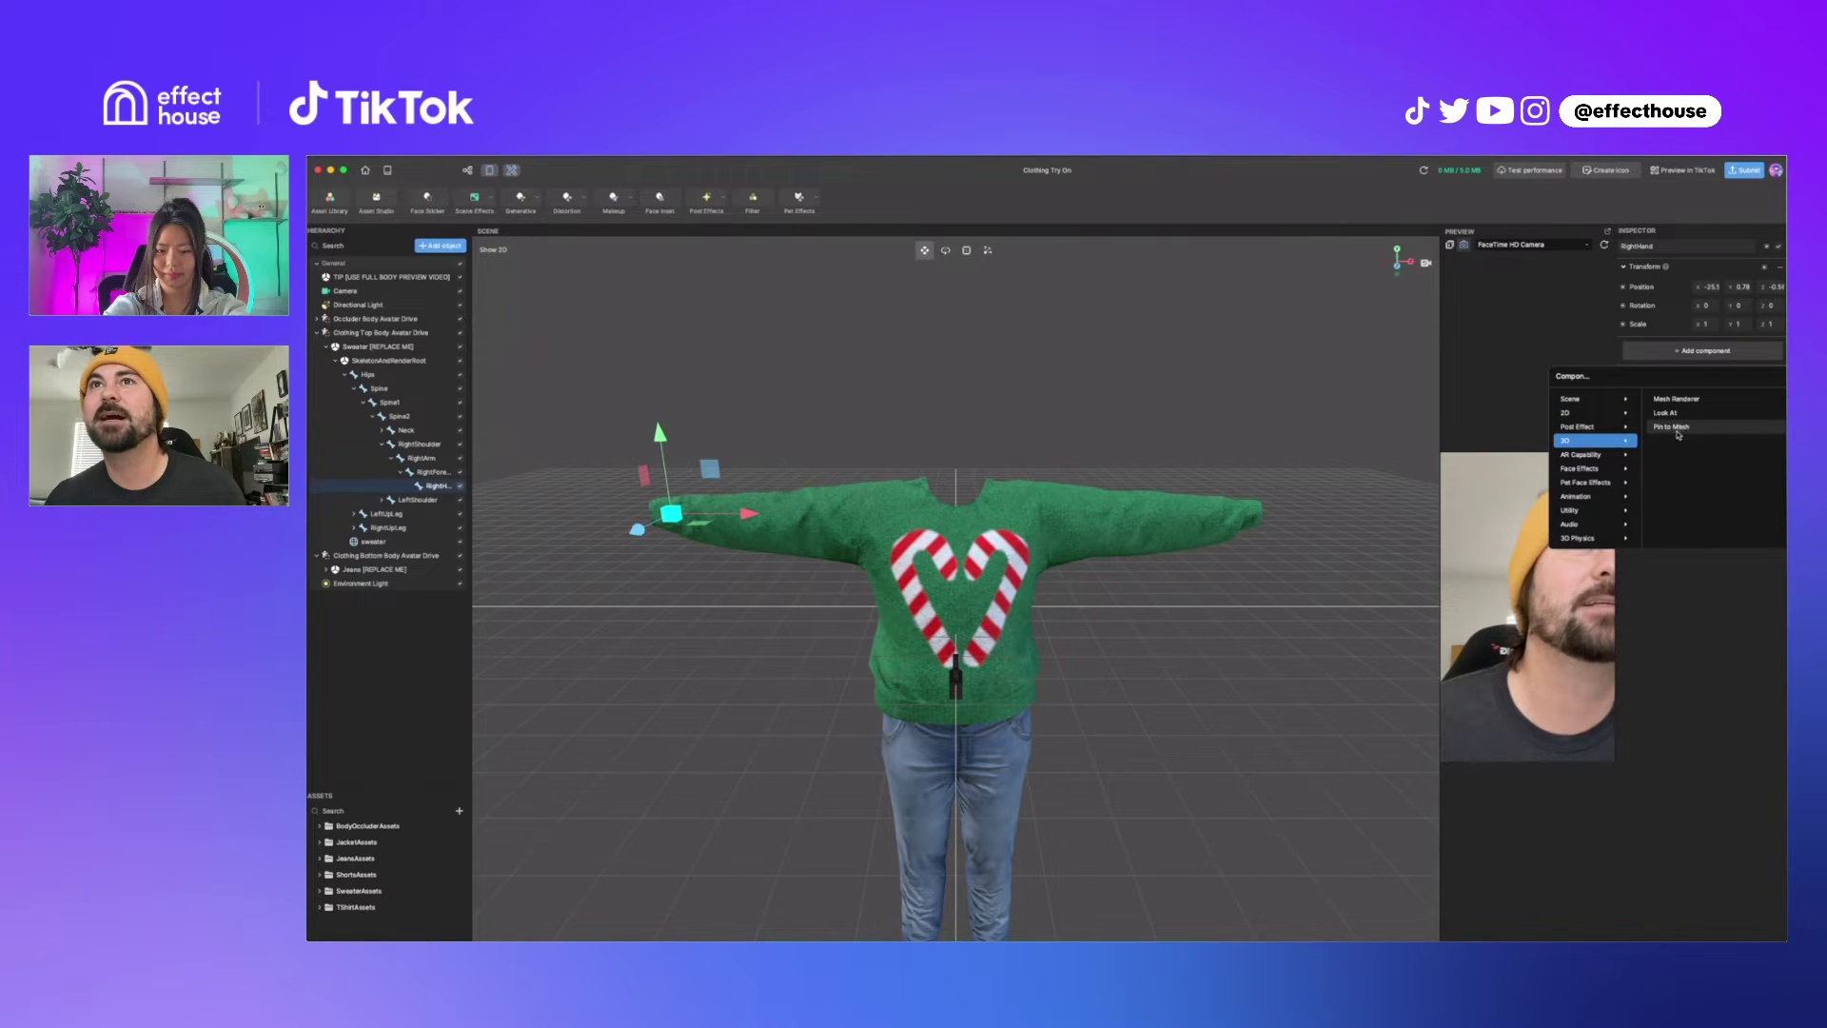
{"action": "mouse_move", "coordinate": [1610, 509]}
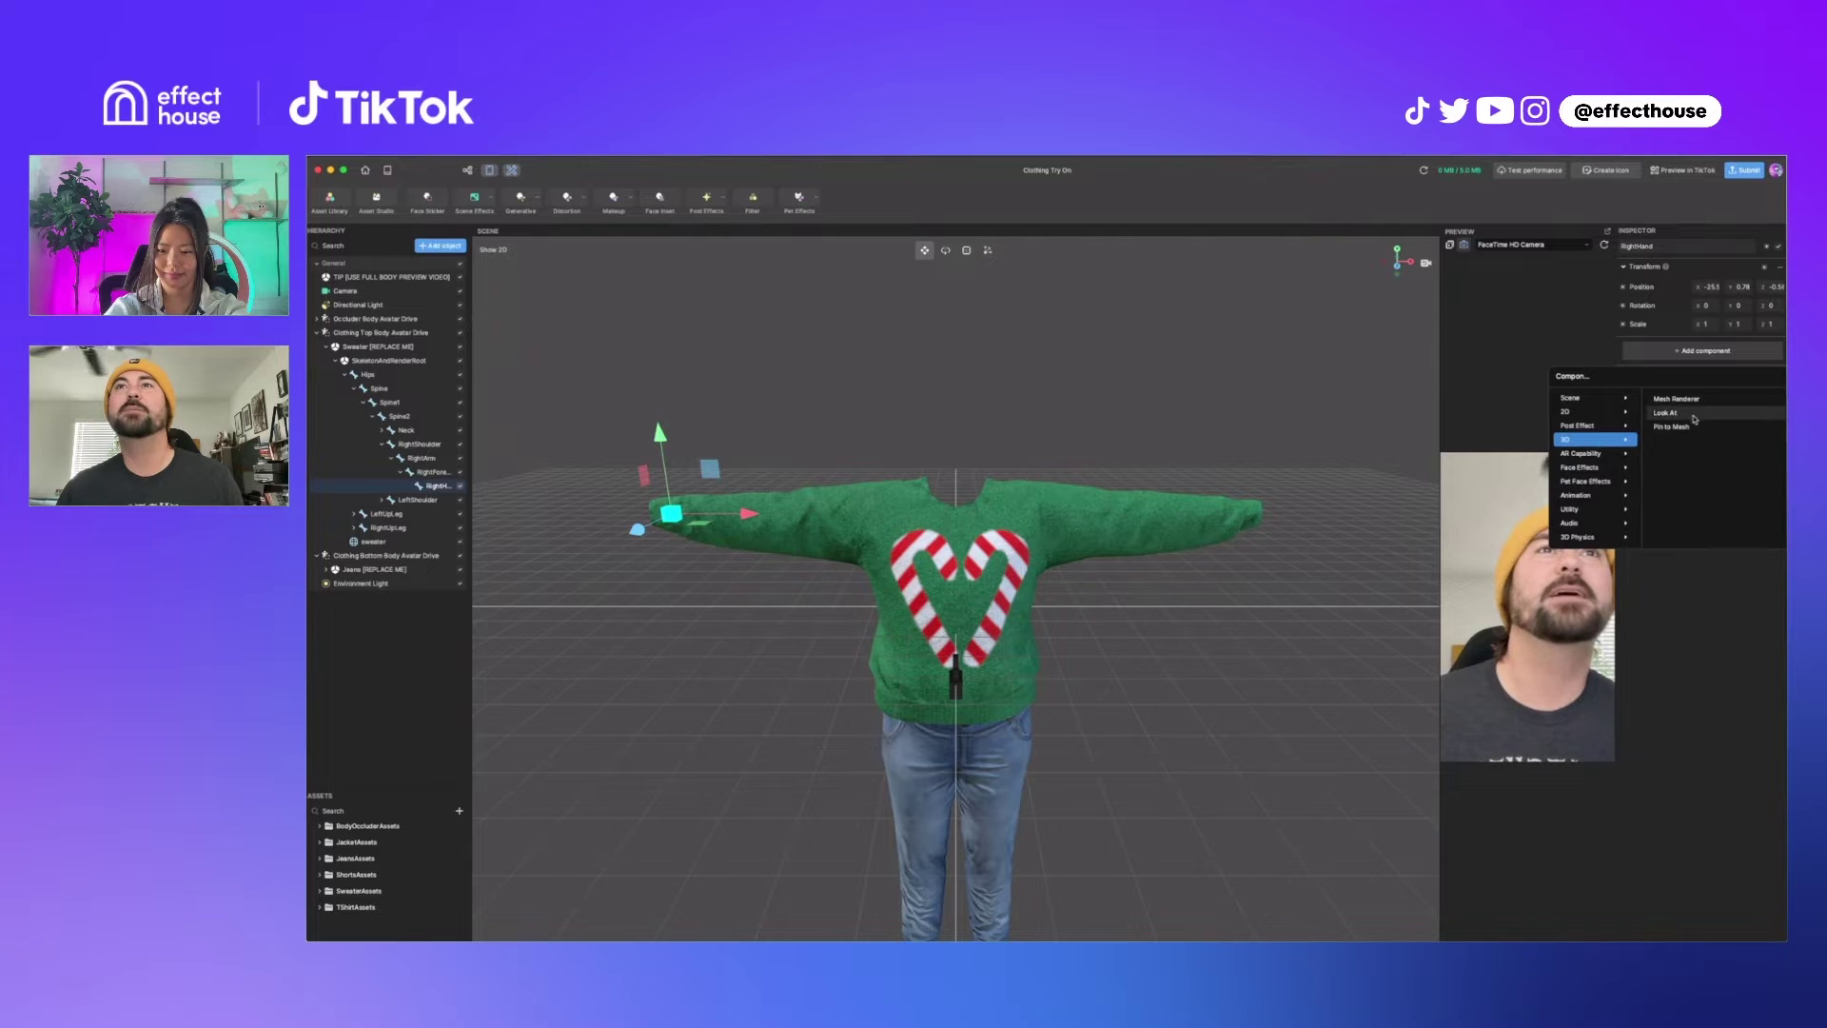
{"action": "left_click", "coordinate": [1695, 401]}
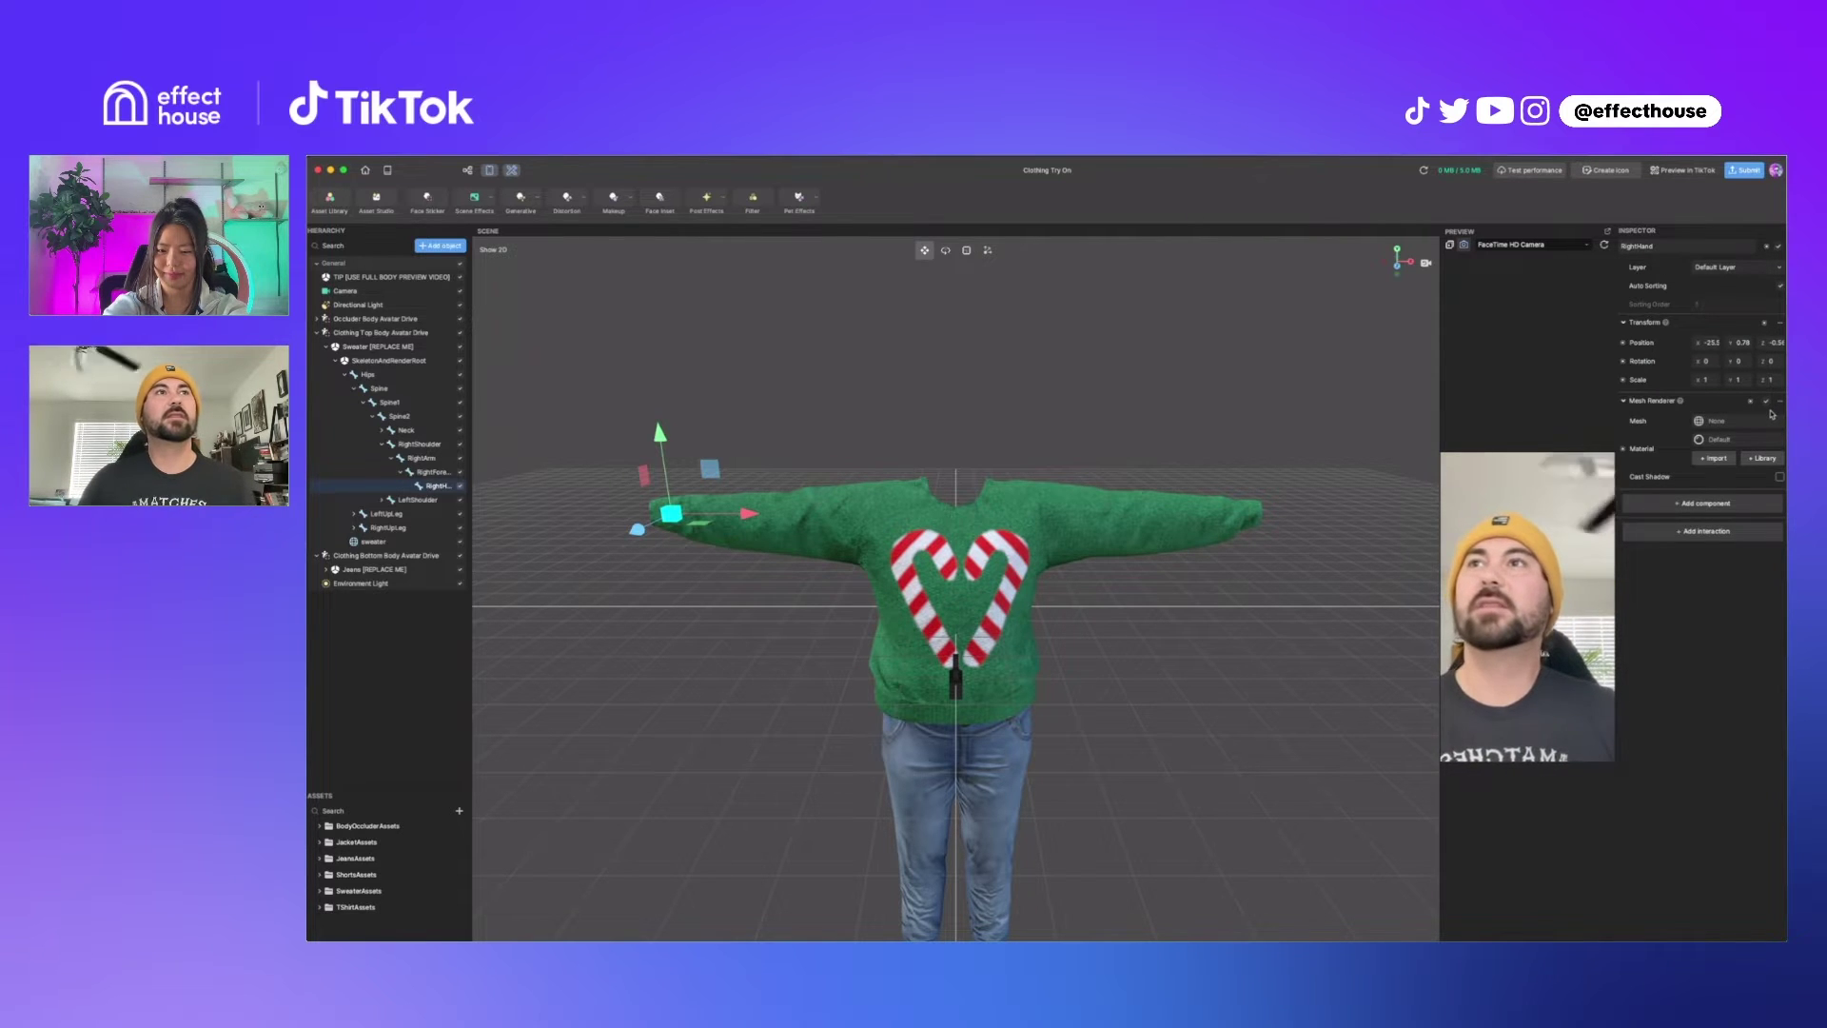
{"action": "left_click", "coordinate": [1779, 400]}
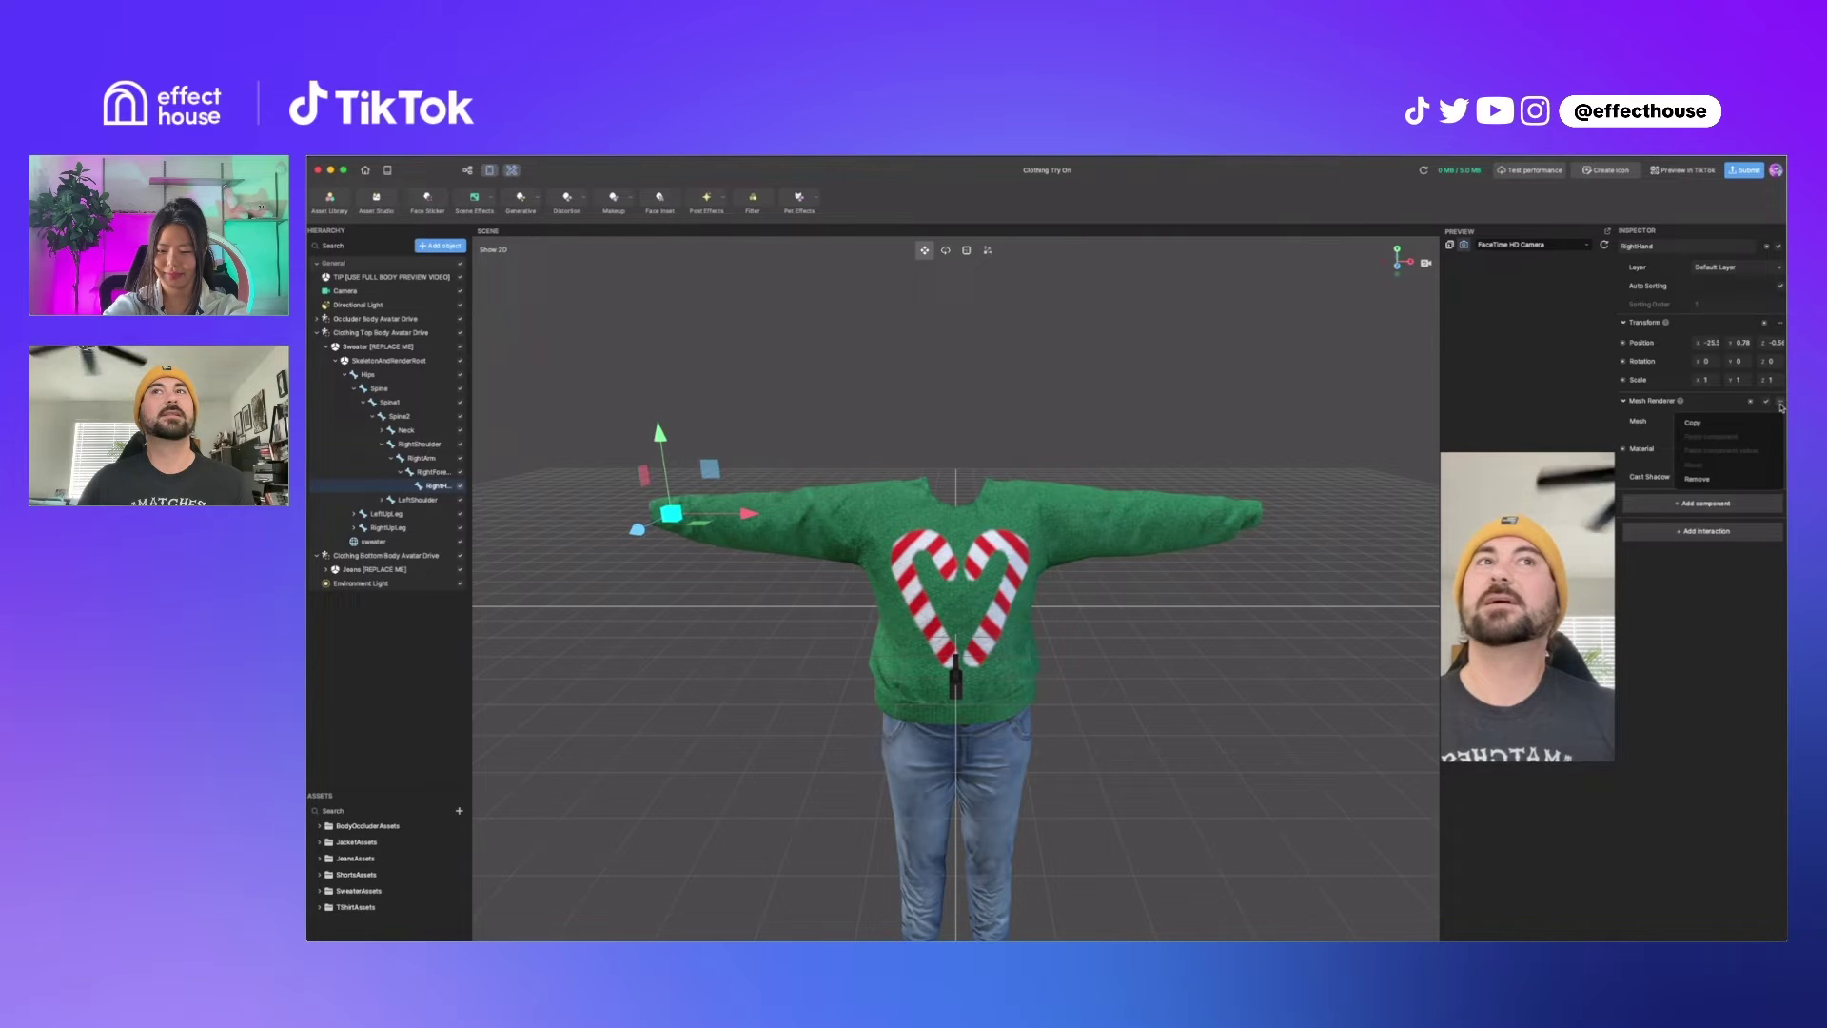
{"action": "left_click", "coordinate": [1722, 479]}
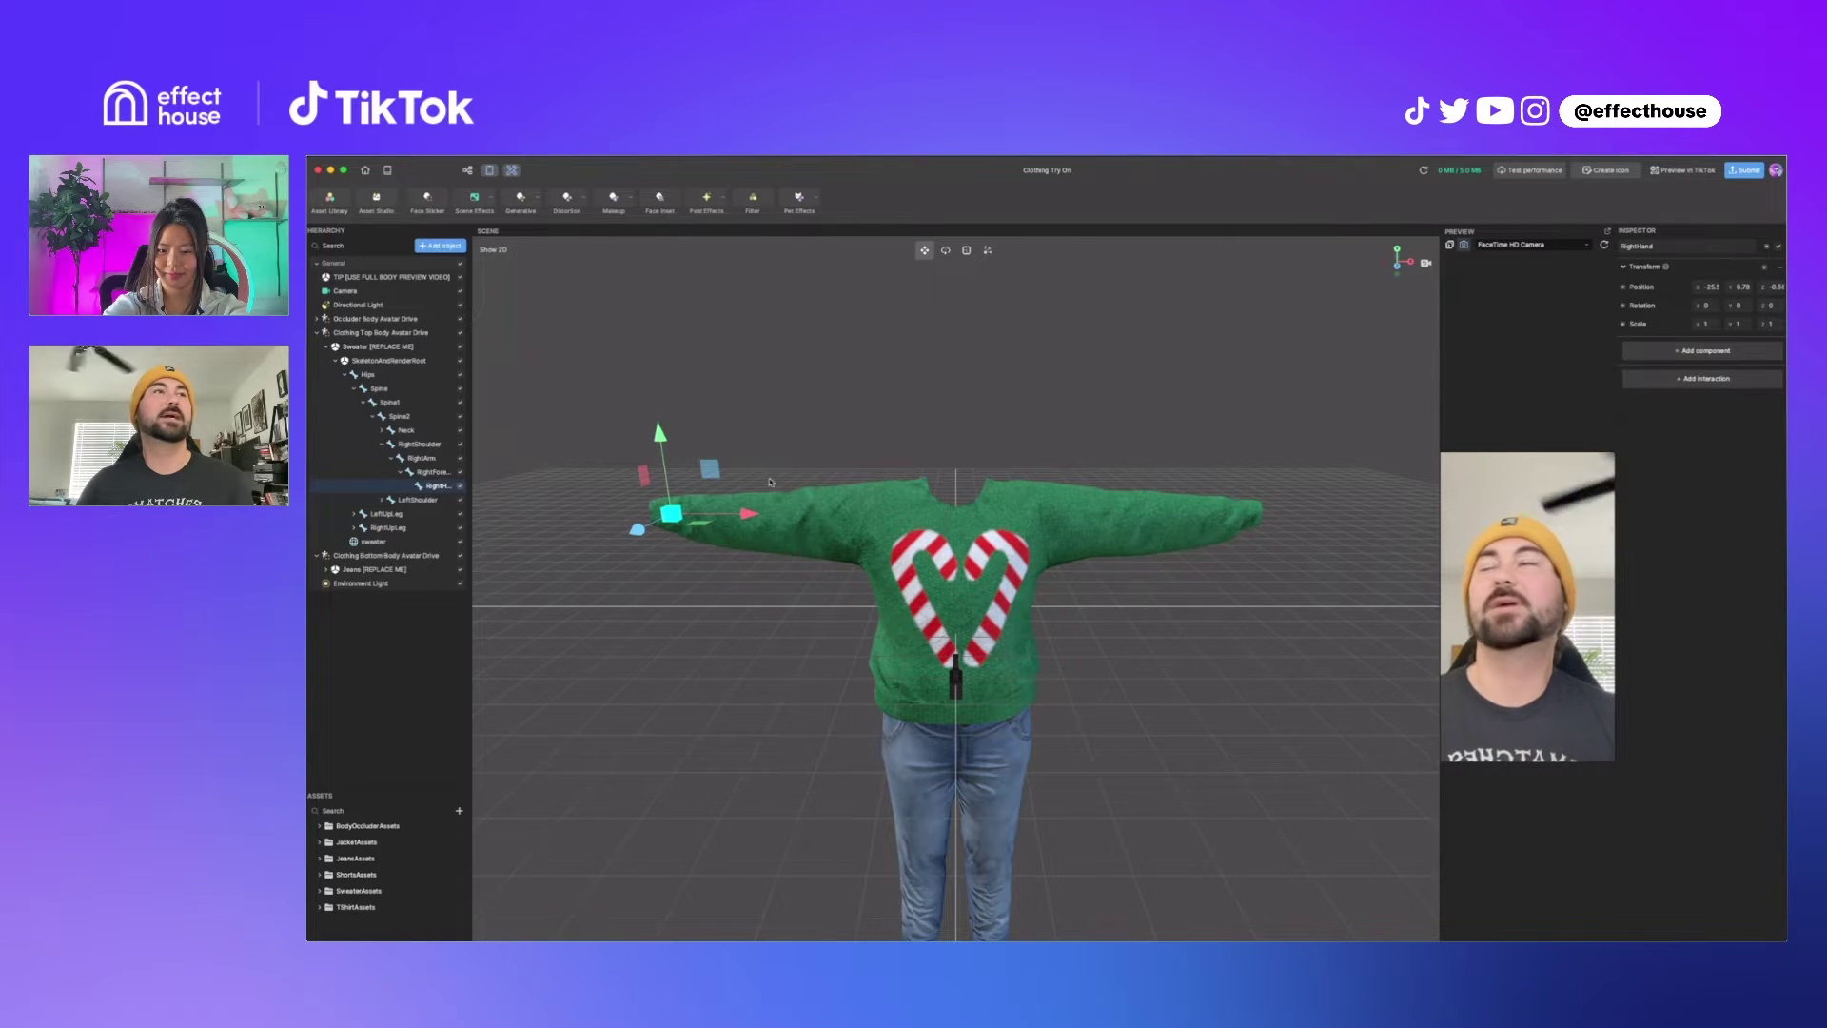
Add an empty Scene Object and parent it under the RightHand bone.
{"action": "left_click", "coordinate": [440, 246]}
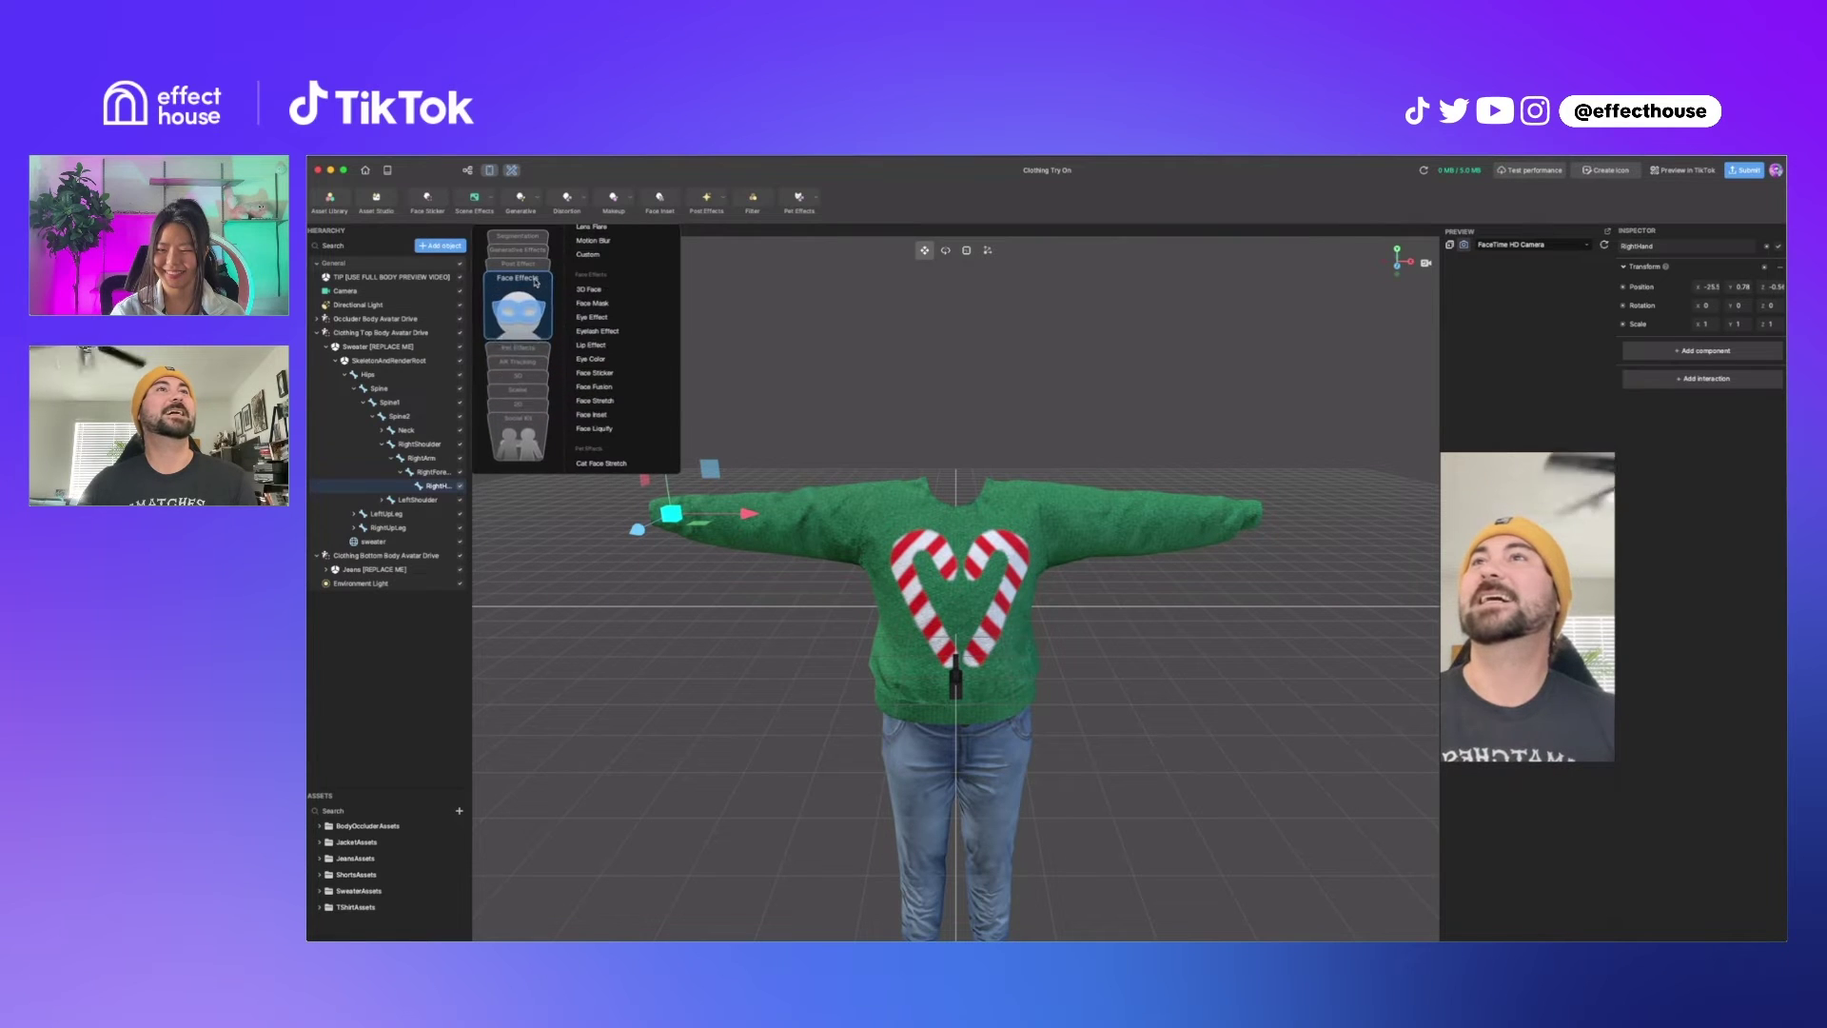
{"action": "mouse_move", "coordinate": [519, 362]}
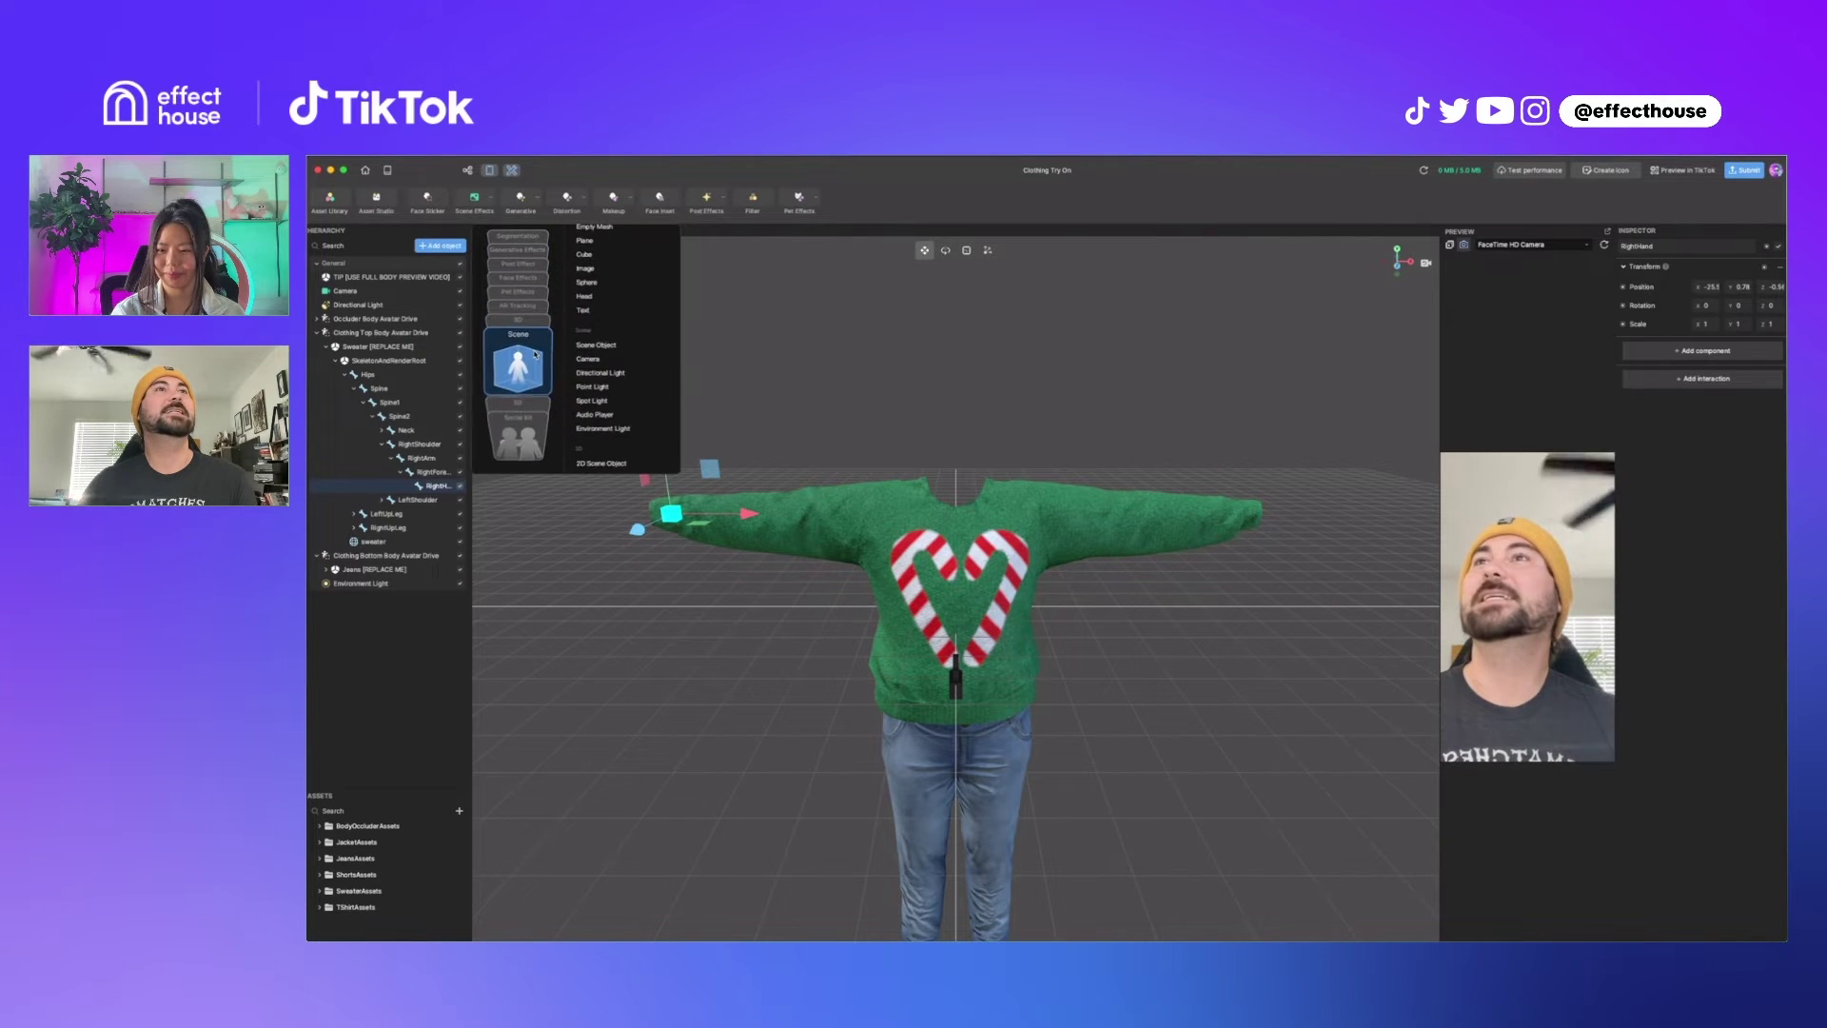
{"action": "left_click", "coordinate": [604, 348]}
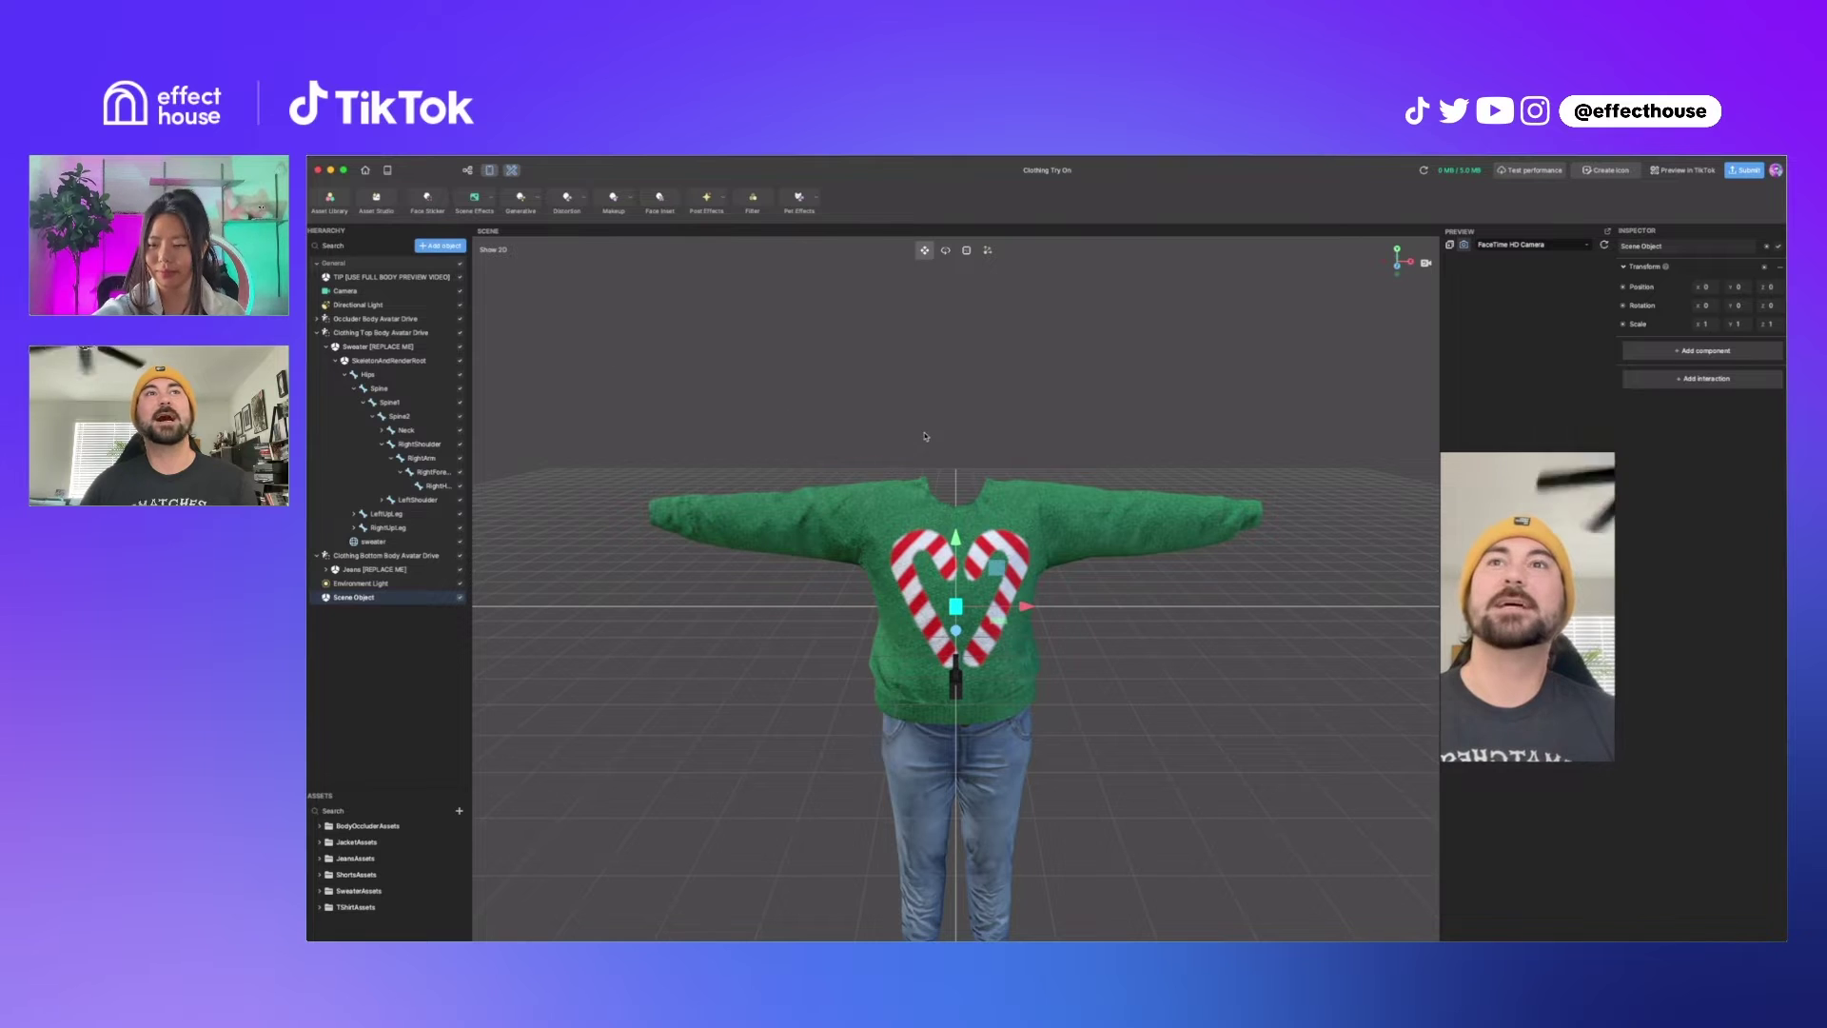
{"action": "left_click_drag", "start_coordinate": [352, 603], "coordinate": [440, 490]}
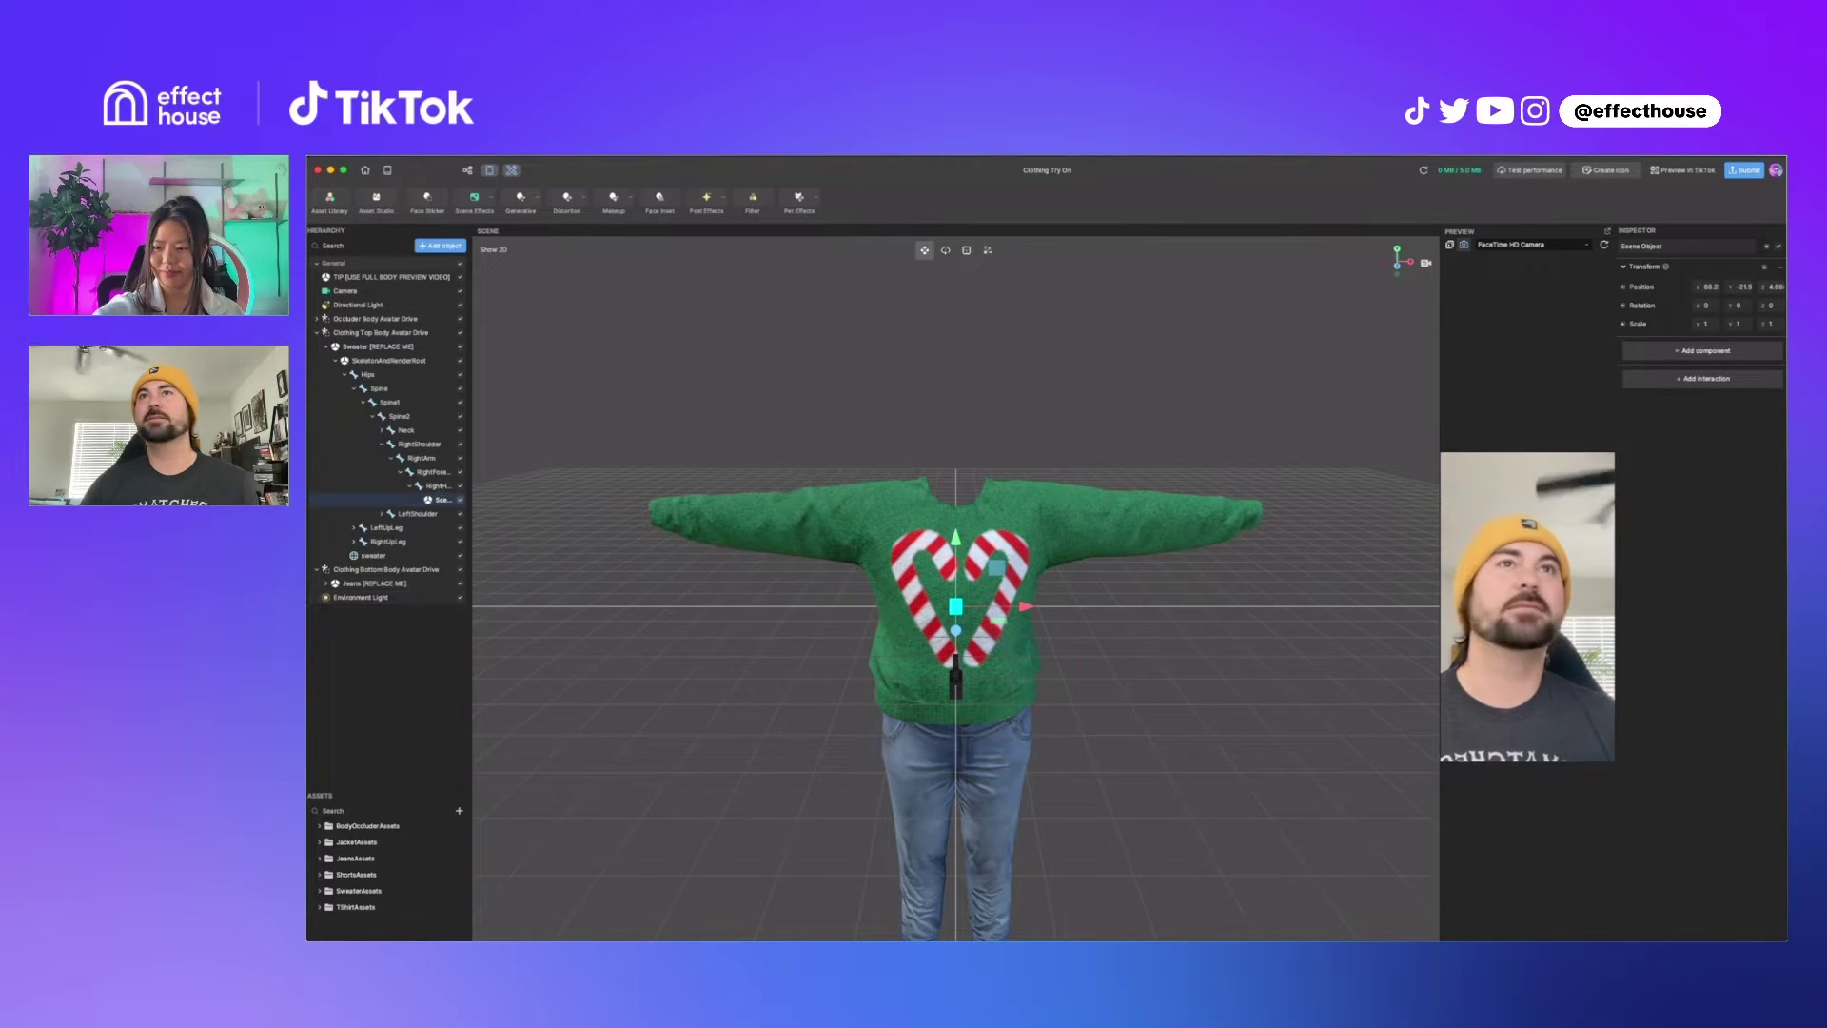
Reset the Scene Object's Transform to position and rotation 0, scale 1.
{"action": "left_click", "coordinate": [1780, 271]}
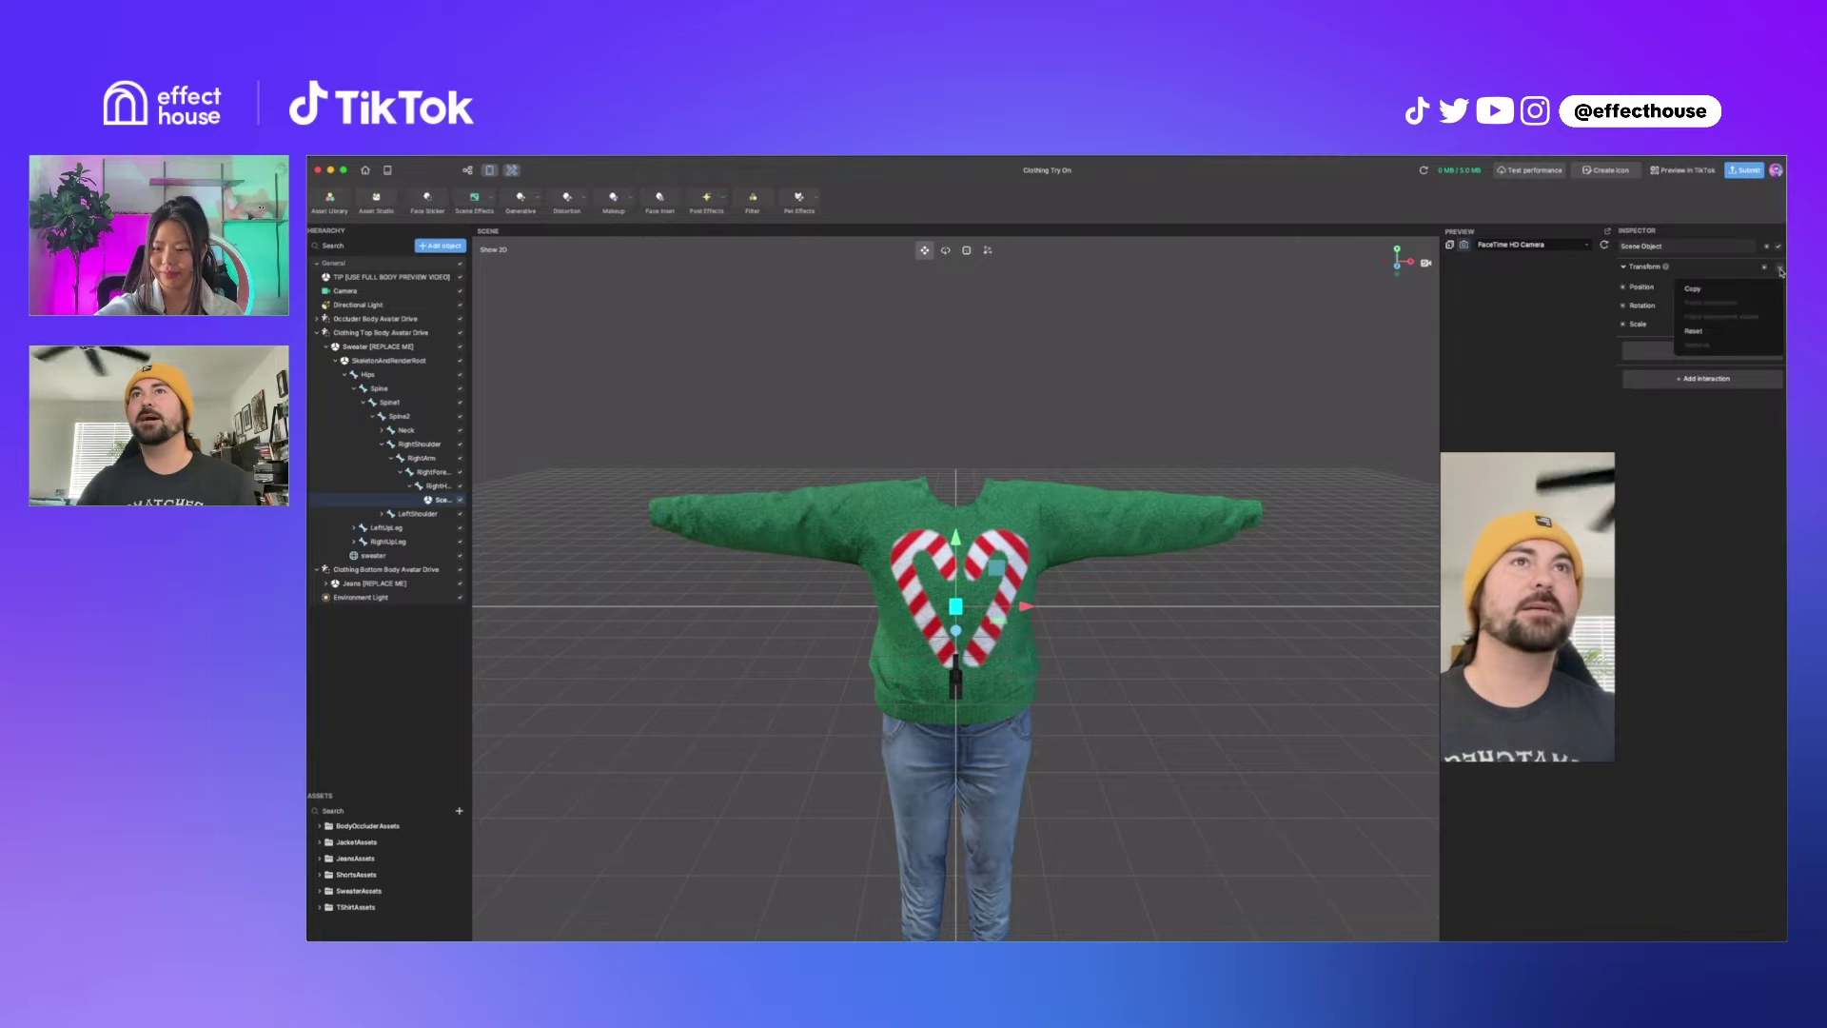
{"action": "left_click", "coordinate": [1729, 330]}
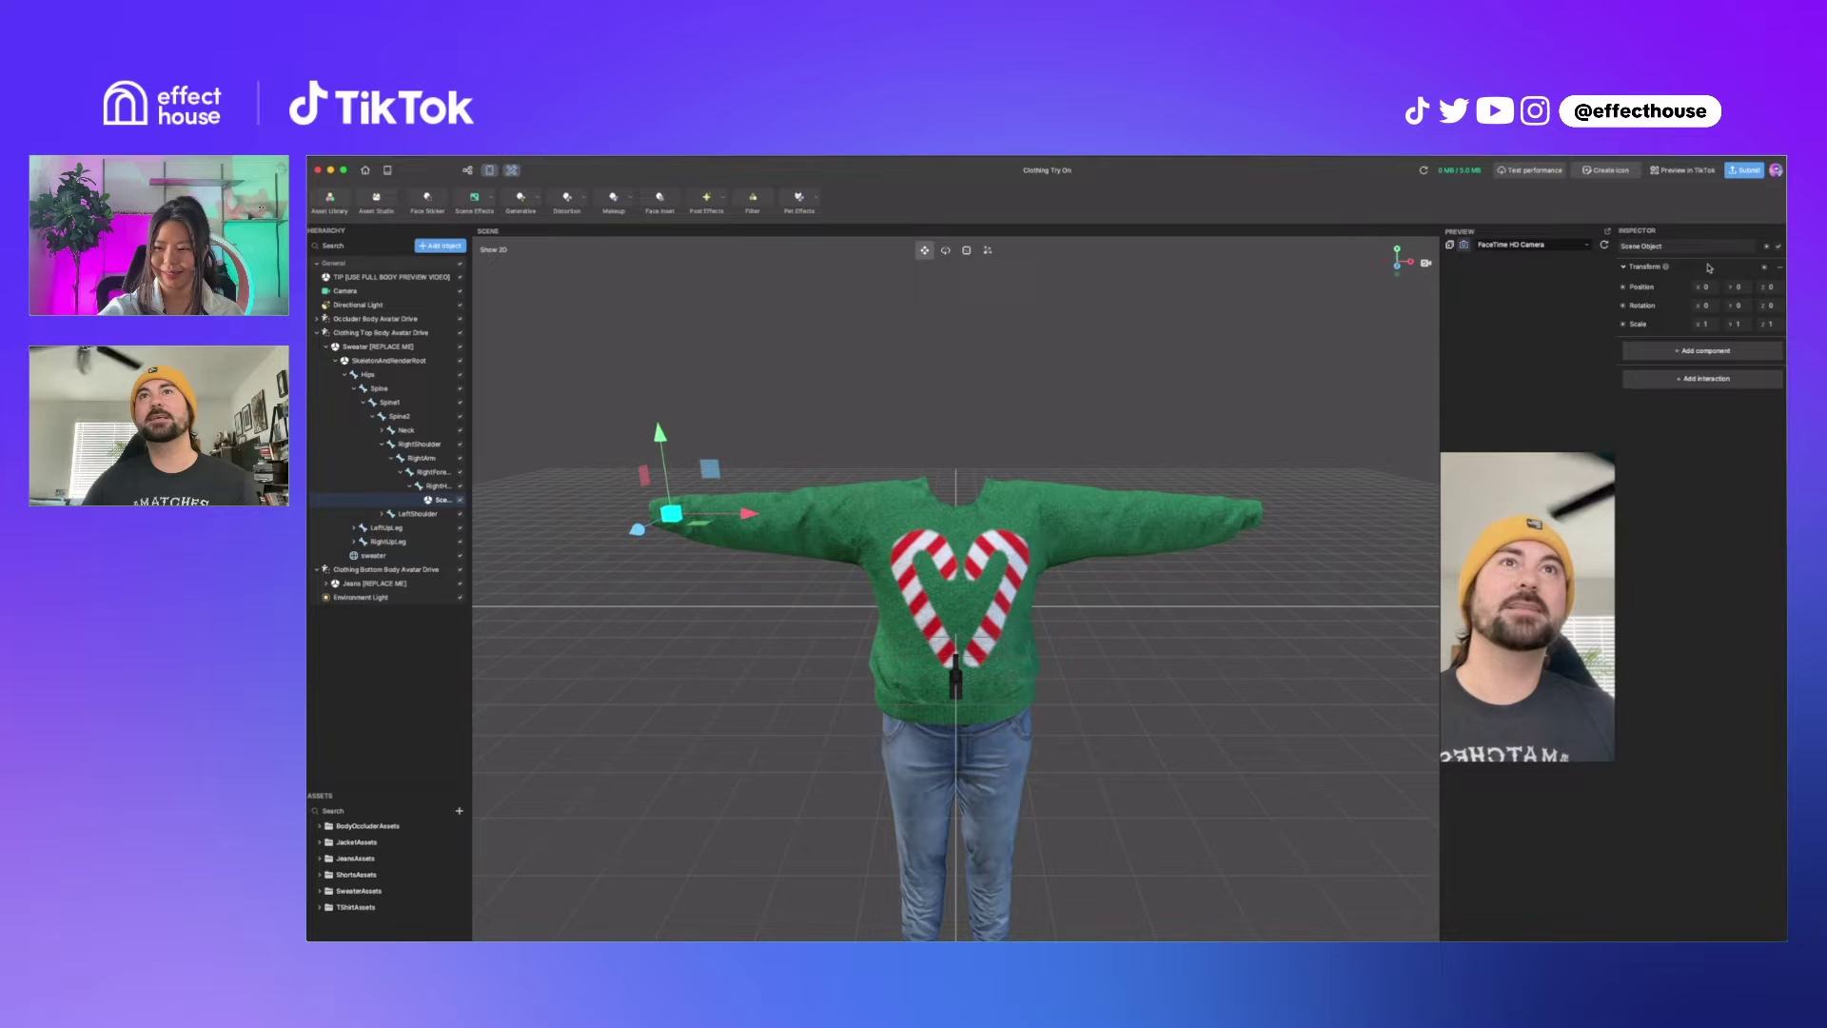
{"action": "left_click", "coordinate": [1781, 272]}
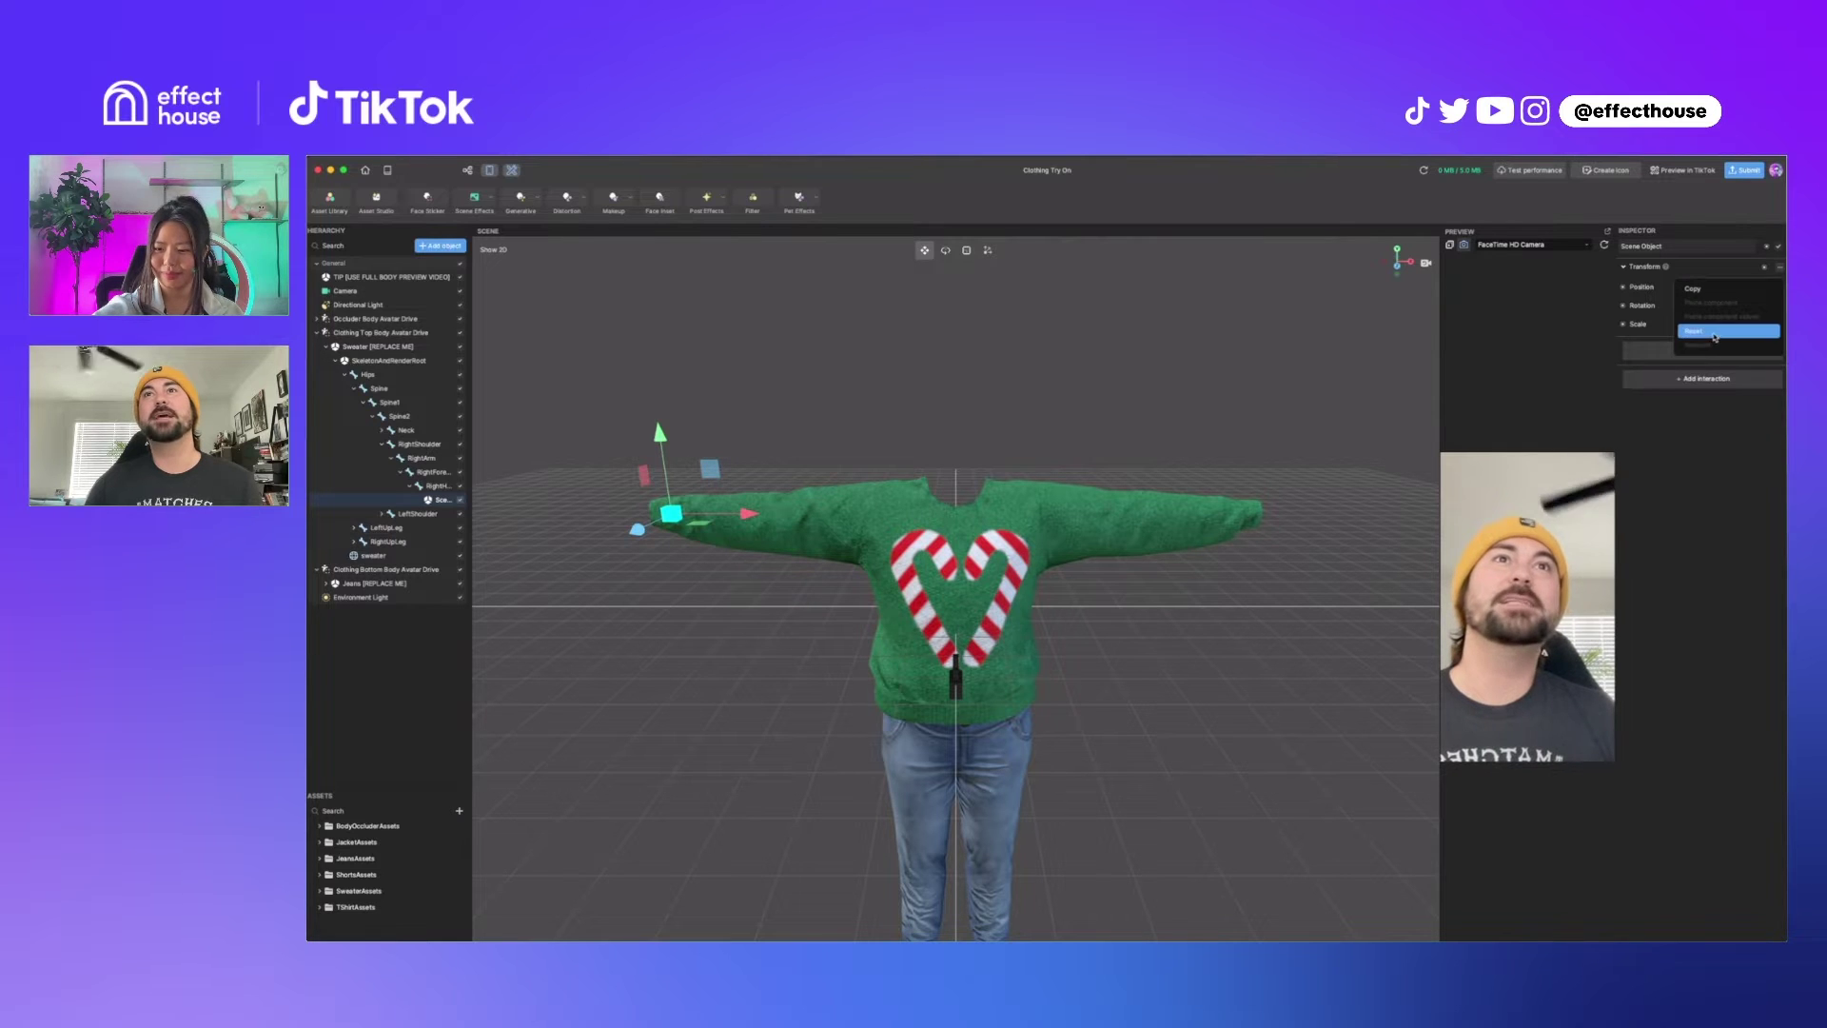
{"action": "left_click", "coordinate": [1716, 556]}
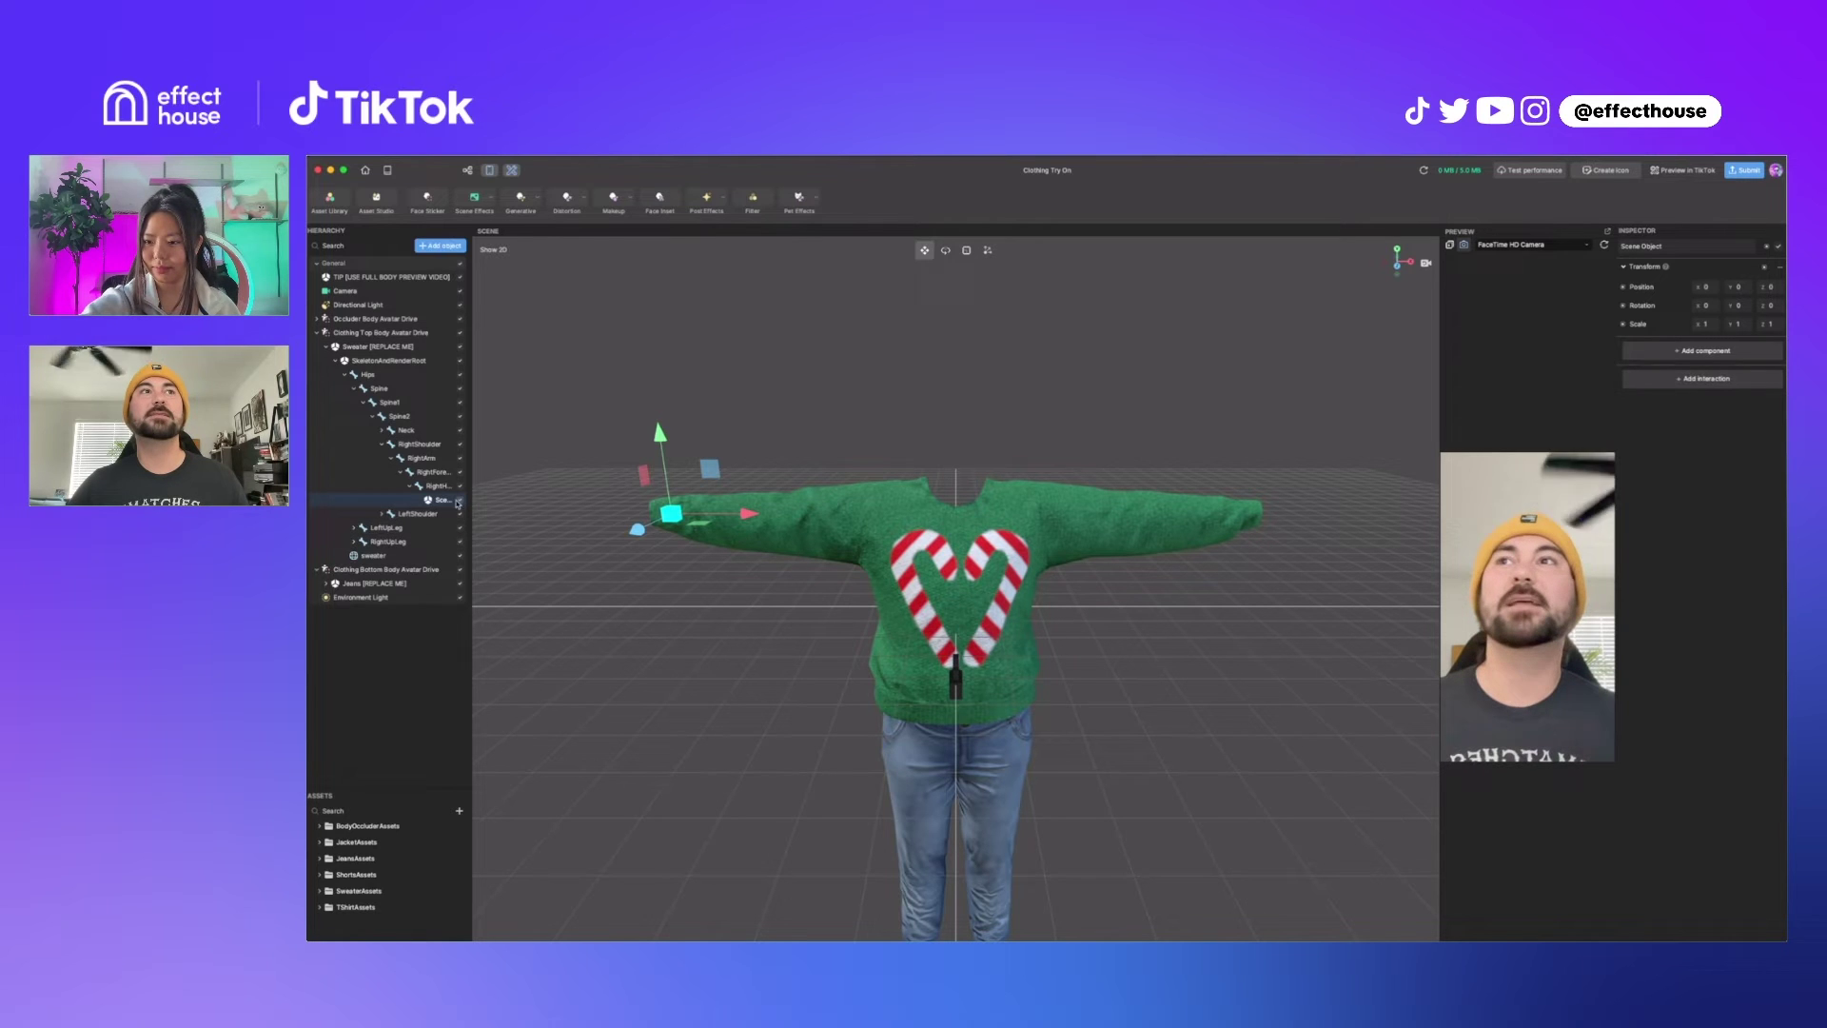
Widen the Hierarchy and rename the empty Scene Object under RightHand to 'ColliderHolder'.
{"action": "left_click_drag", "start_coordinate": [477, 506], "coordinate": [486, 506]}
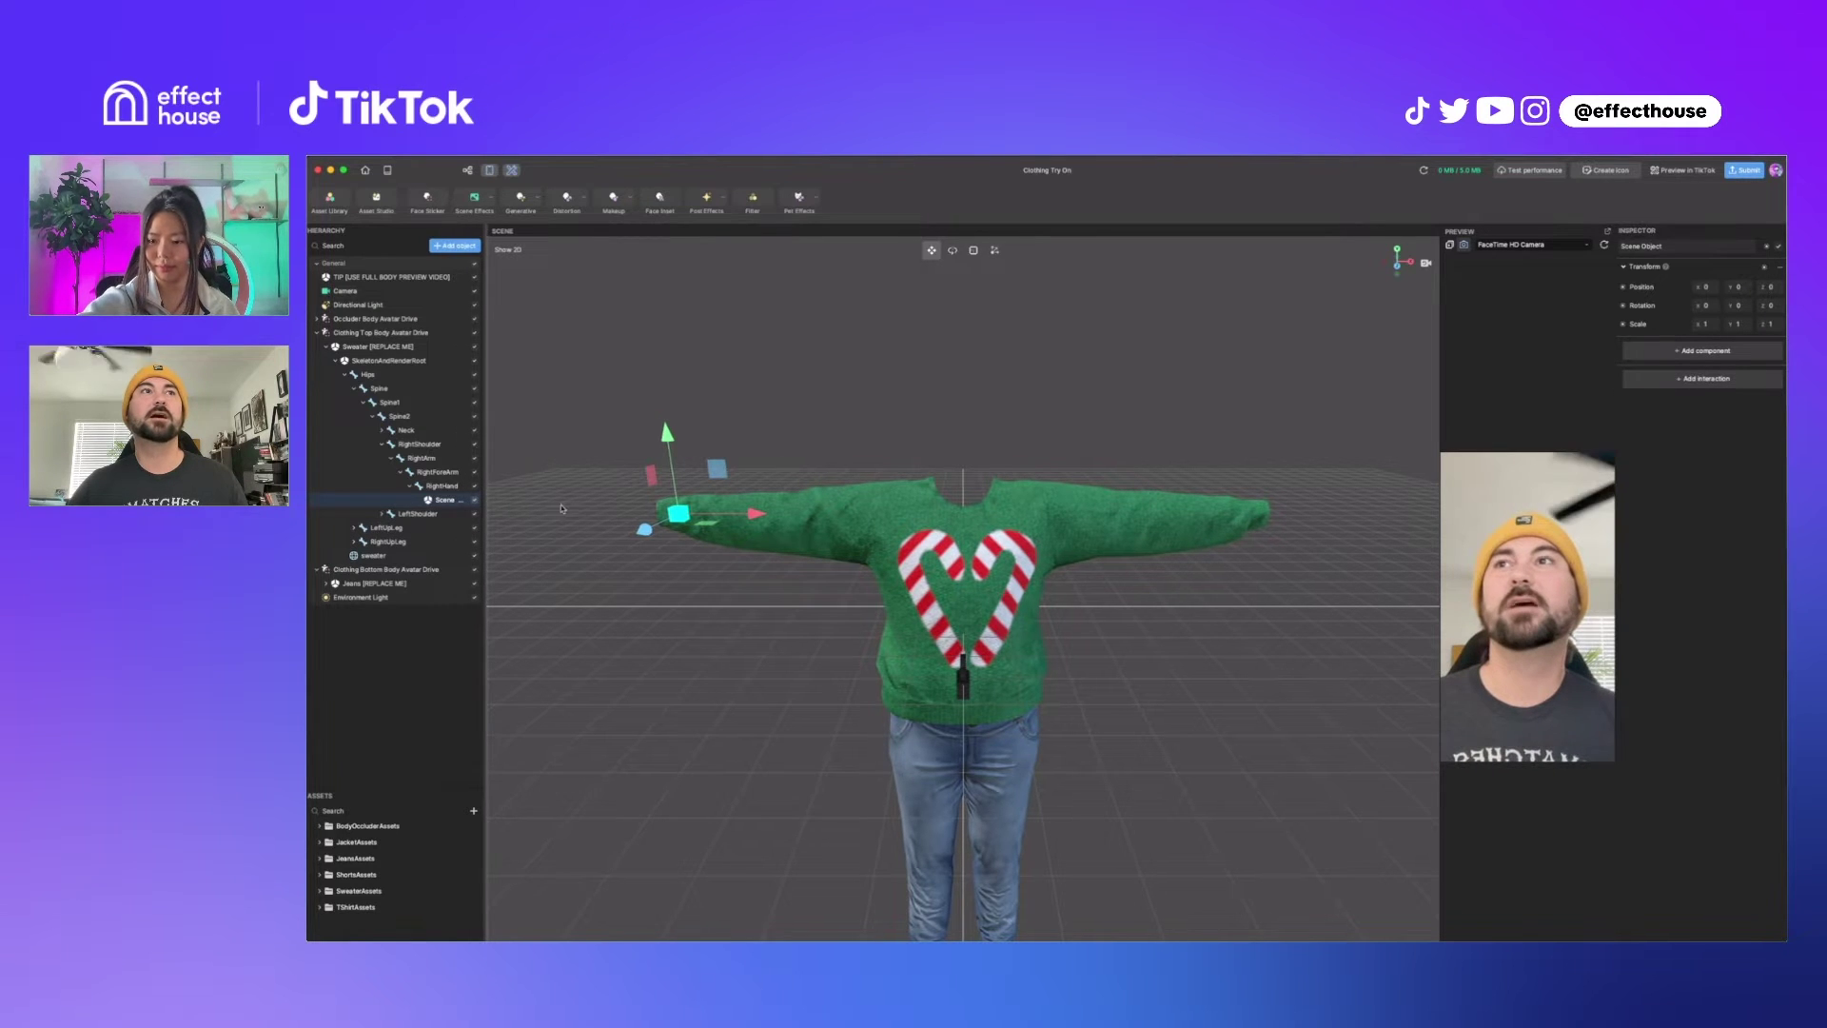
{"action": "double_click", "coordinate": [453, 501]}
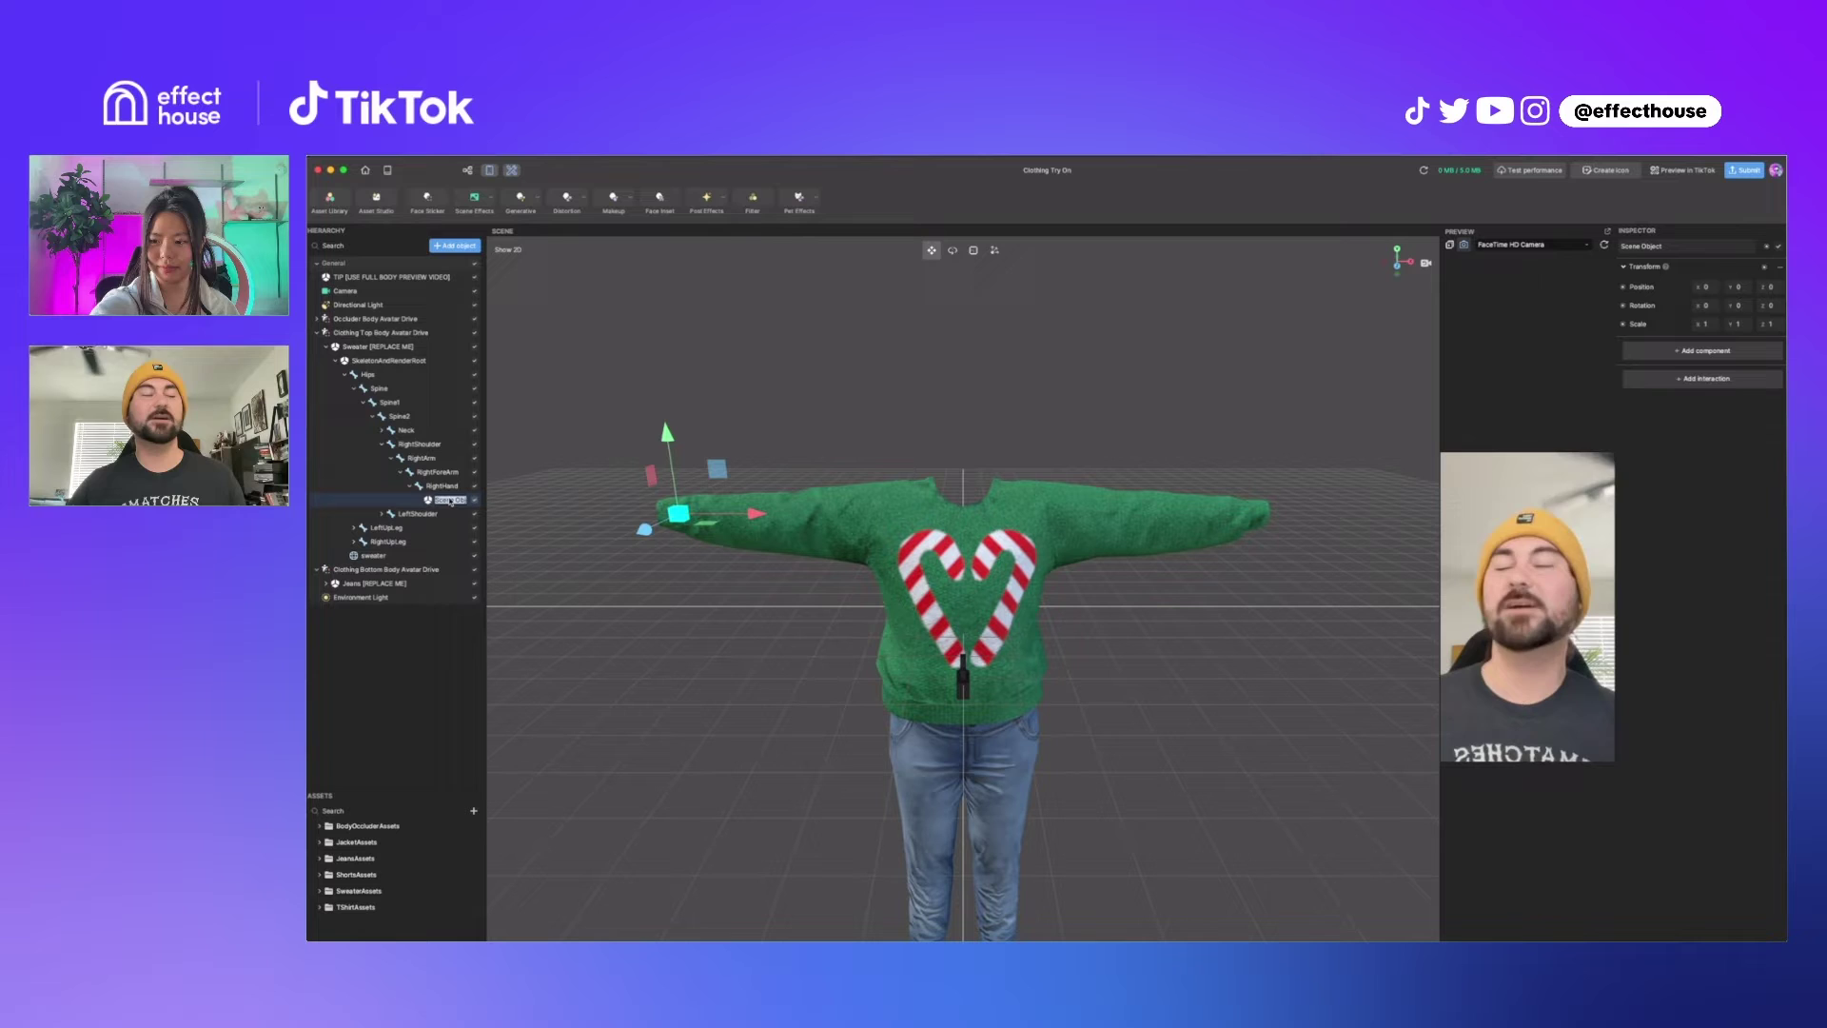
{"action": "type", "text": "Co"}
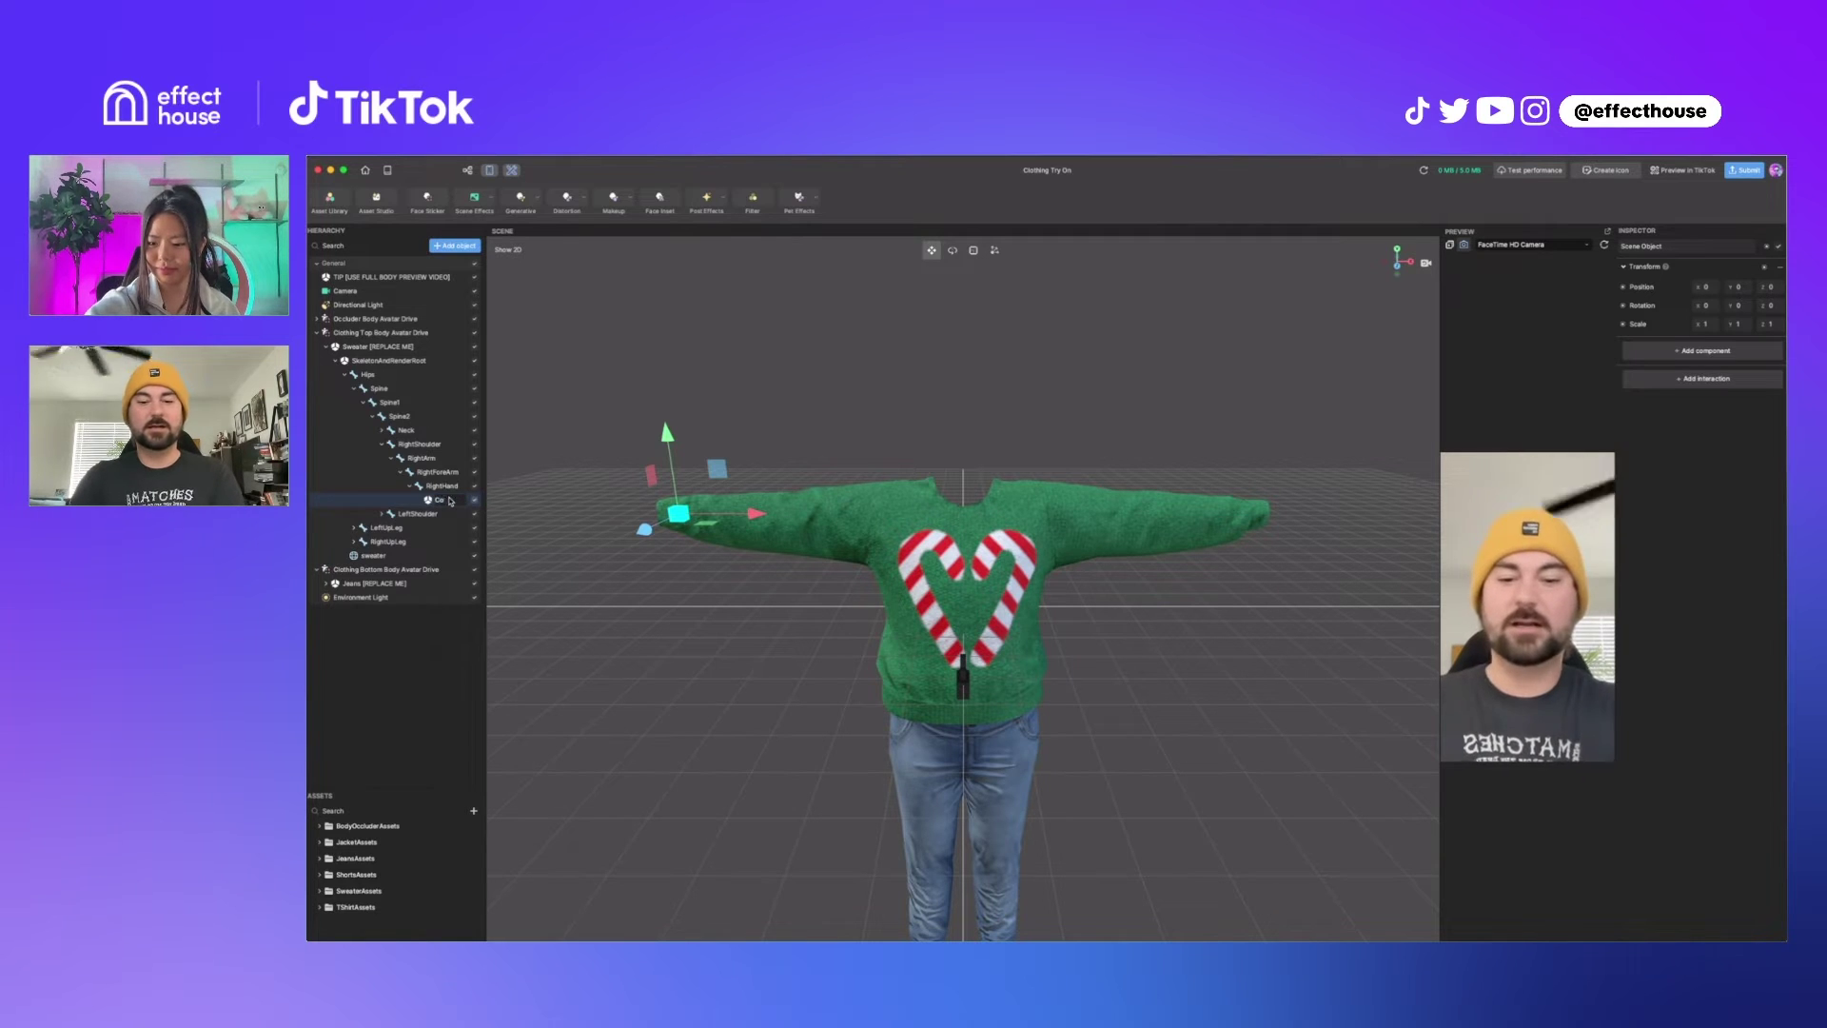
{"action": "type", "text": "lliderHold"}
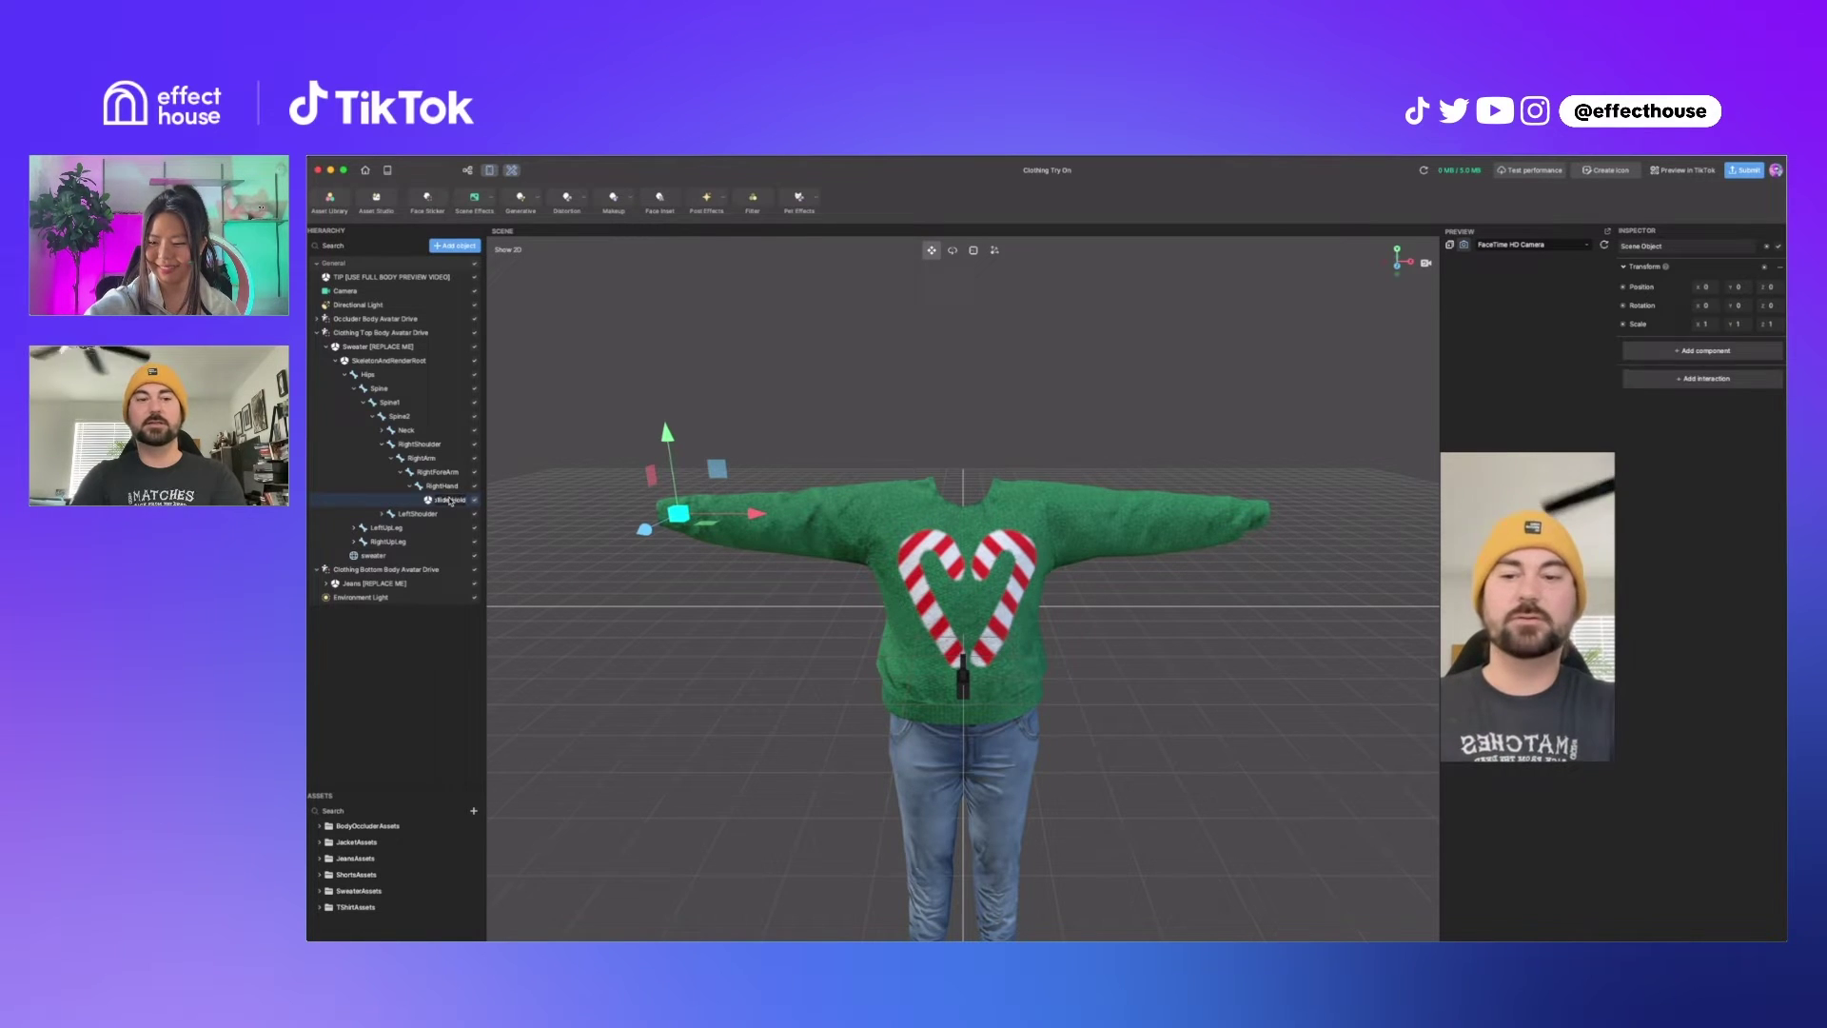
{"action": "type", "text": "er"}
{"action": "key", "text": "Return"}
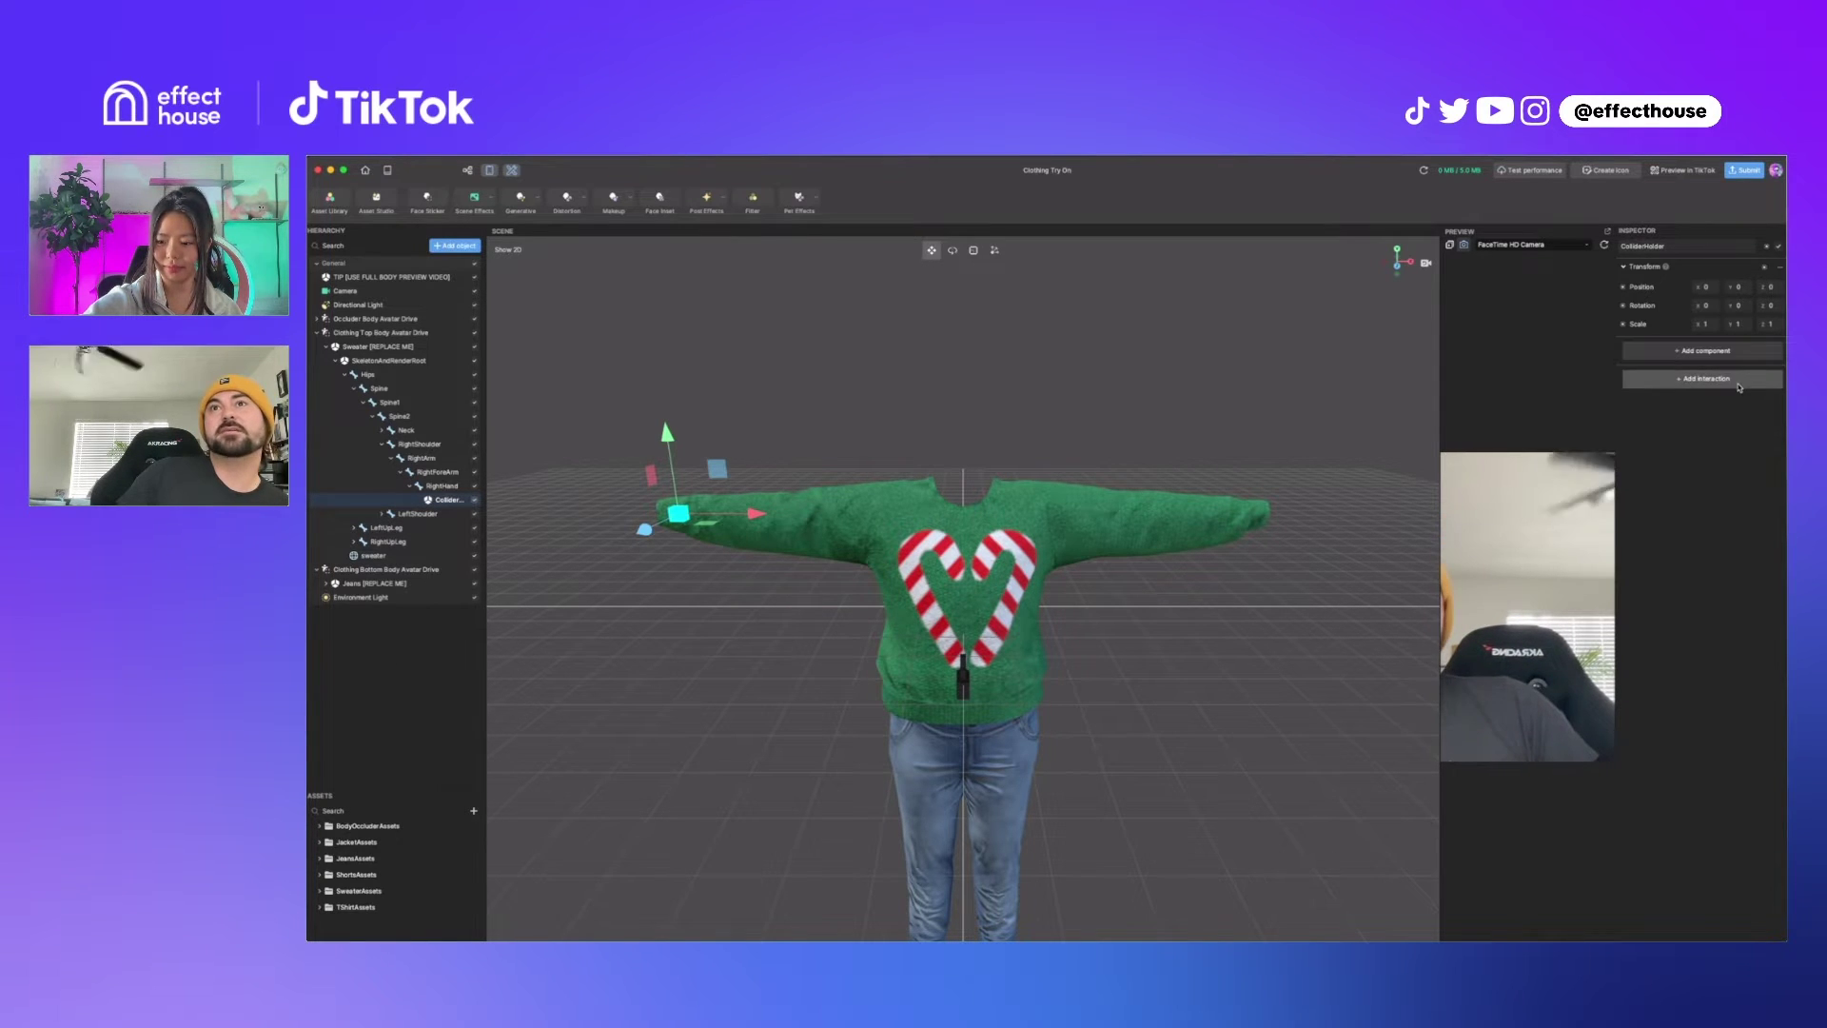
Add a Box Collider and a Rigid Body with Is Static ticked to ColliderHolder.
{"action": "left_click", "coordinate": [1740, 358]}
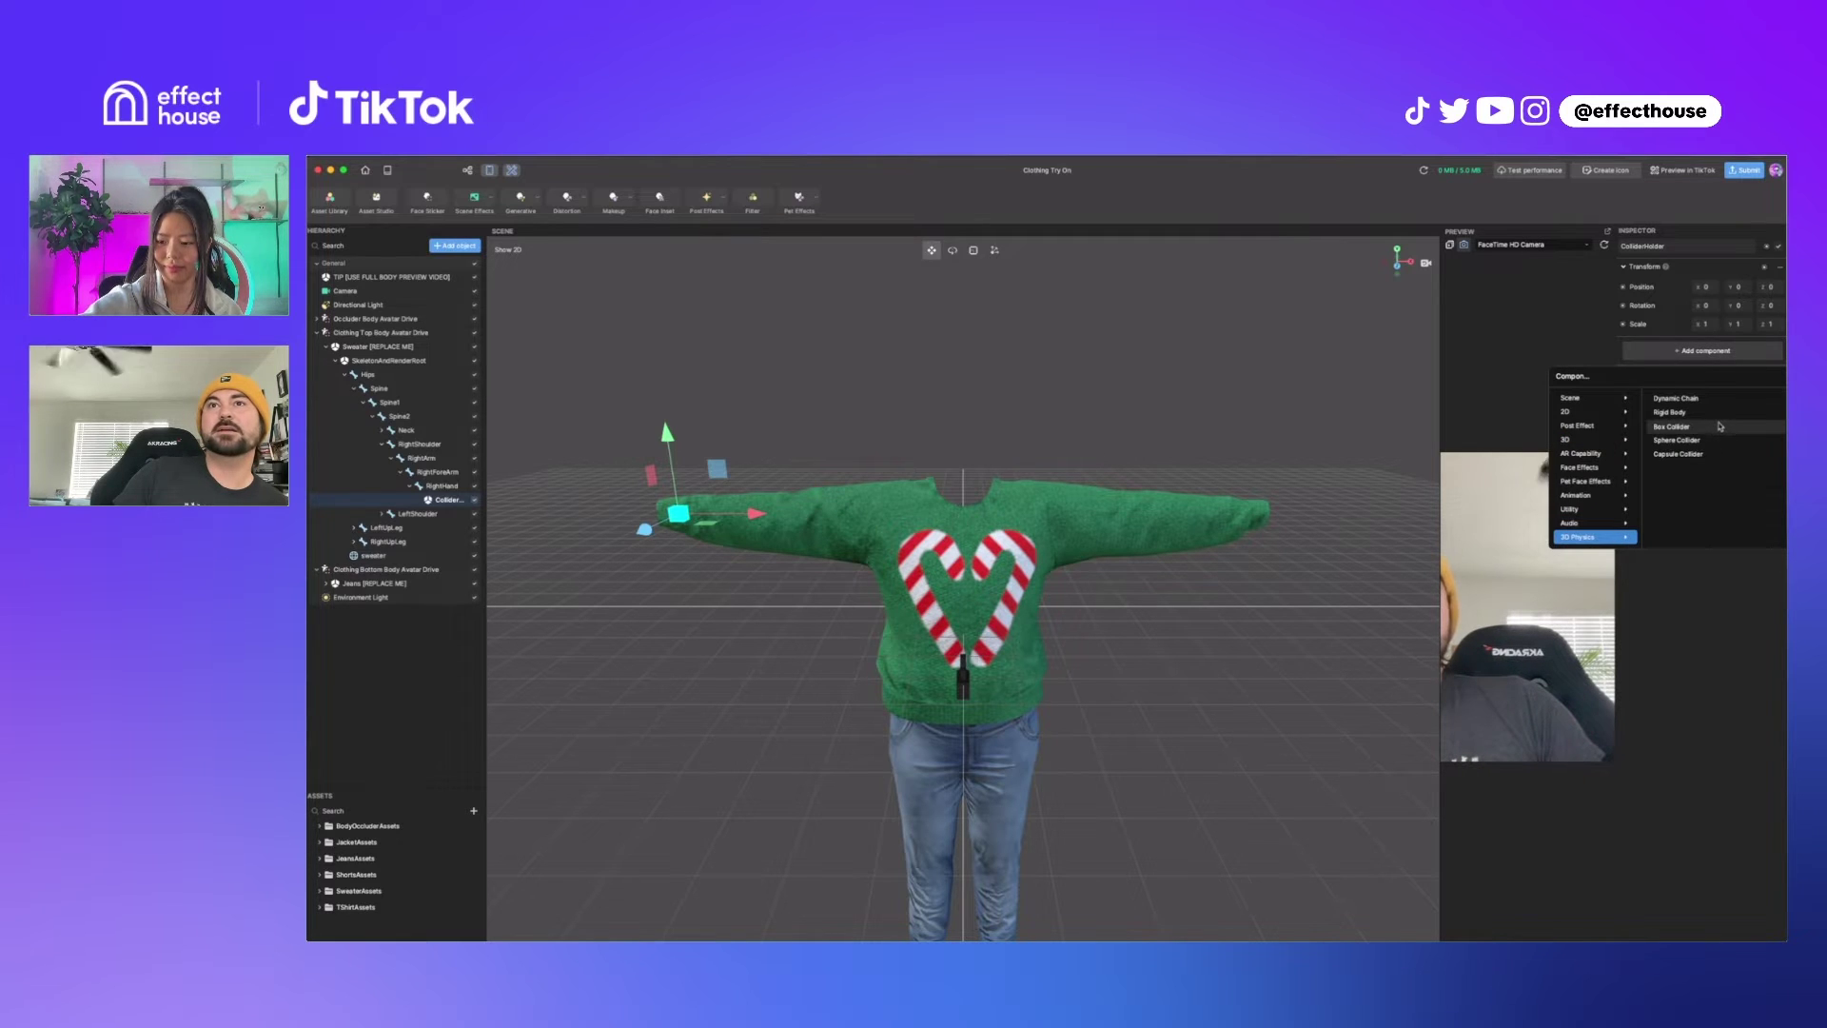
{"action": "left_click", "coordinate": [1719, 427]}
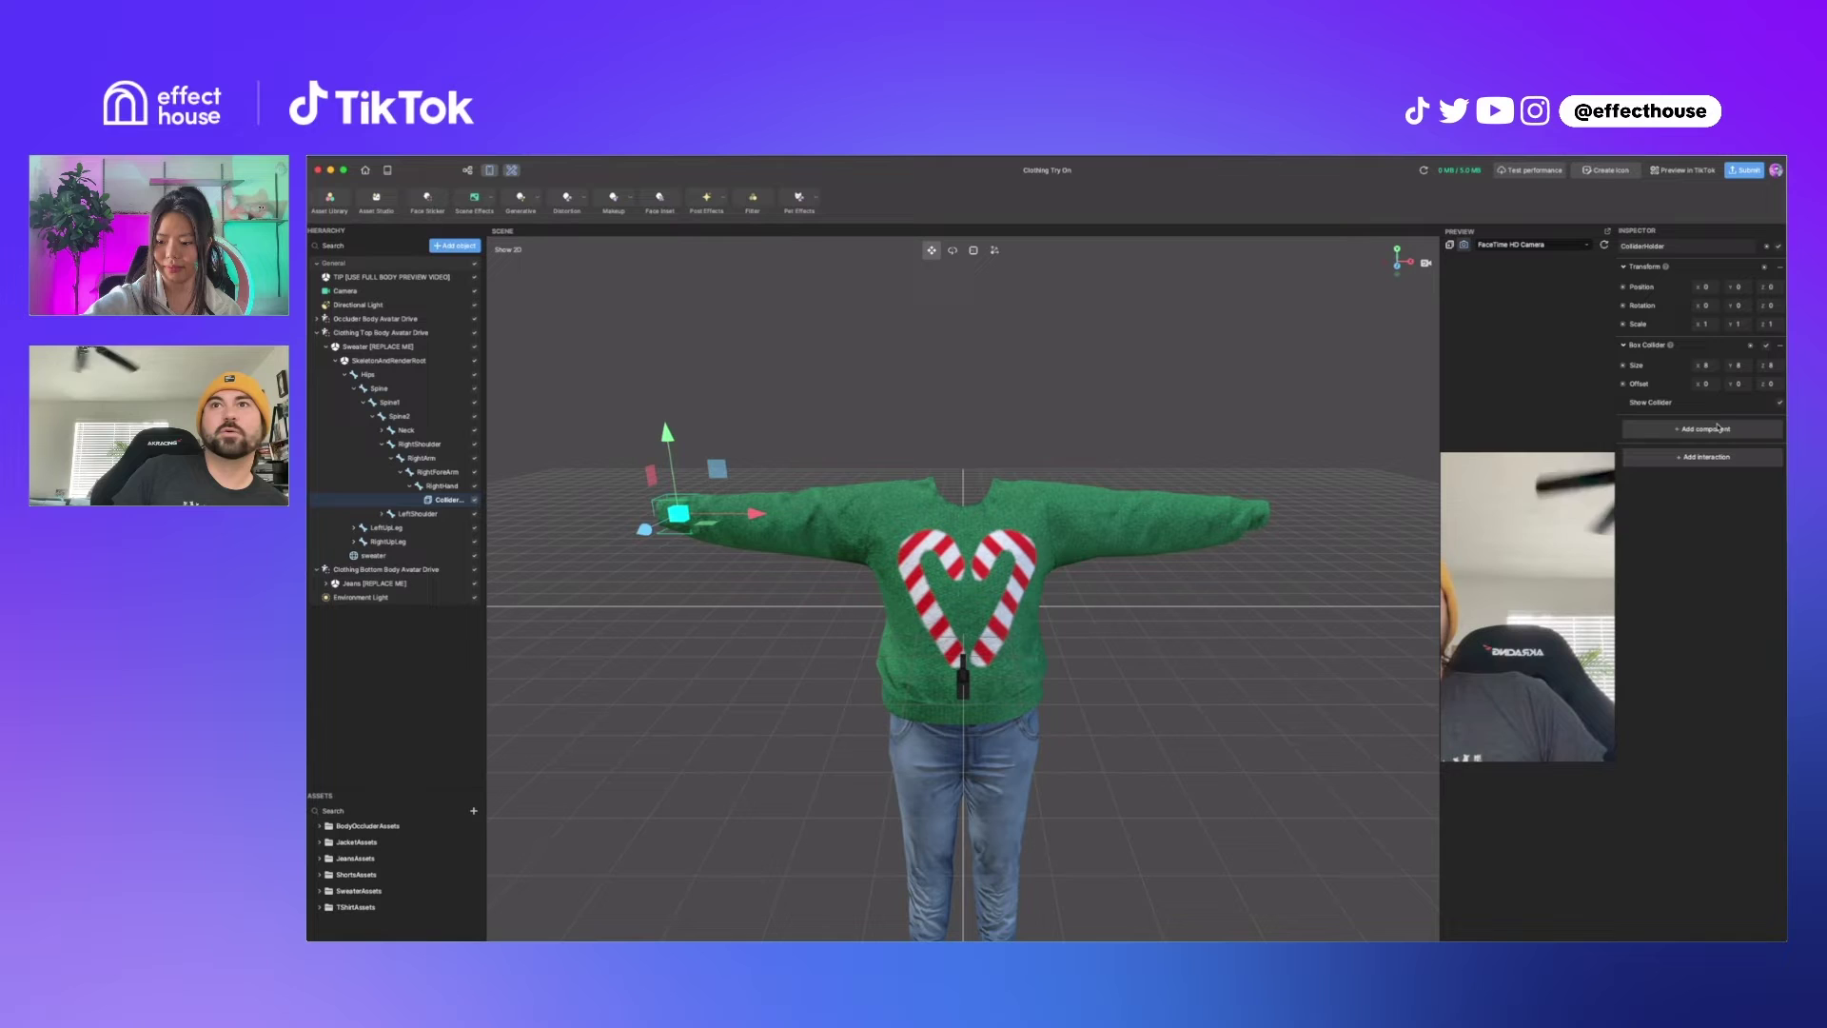
{"action": "left_click", "coordinate": [1720, 437]}
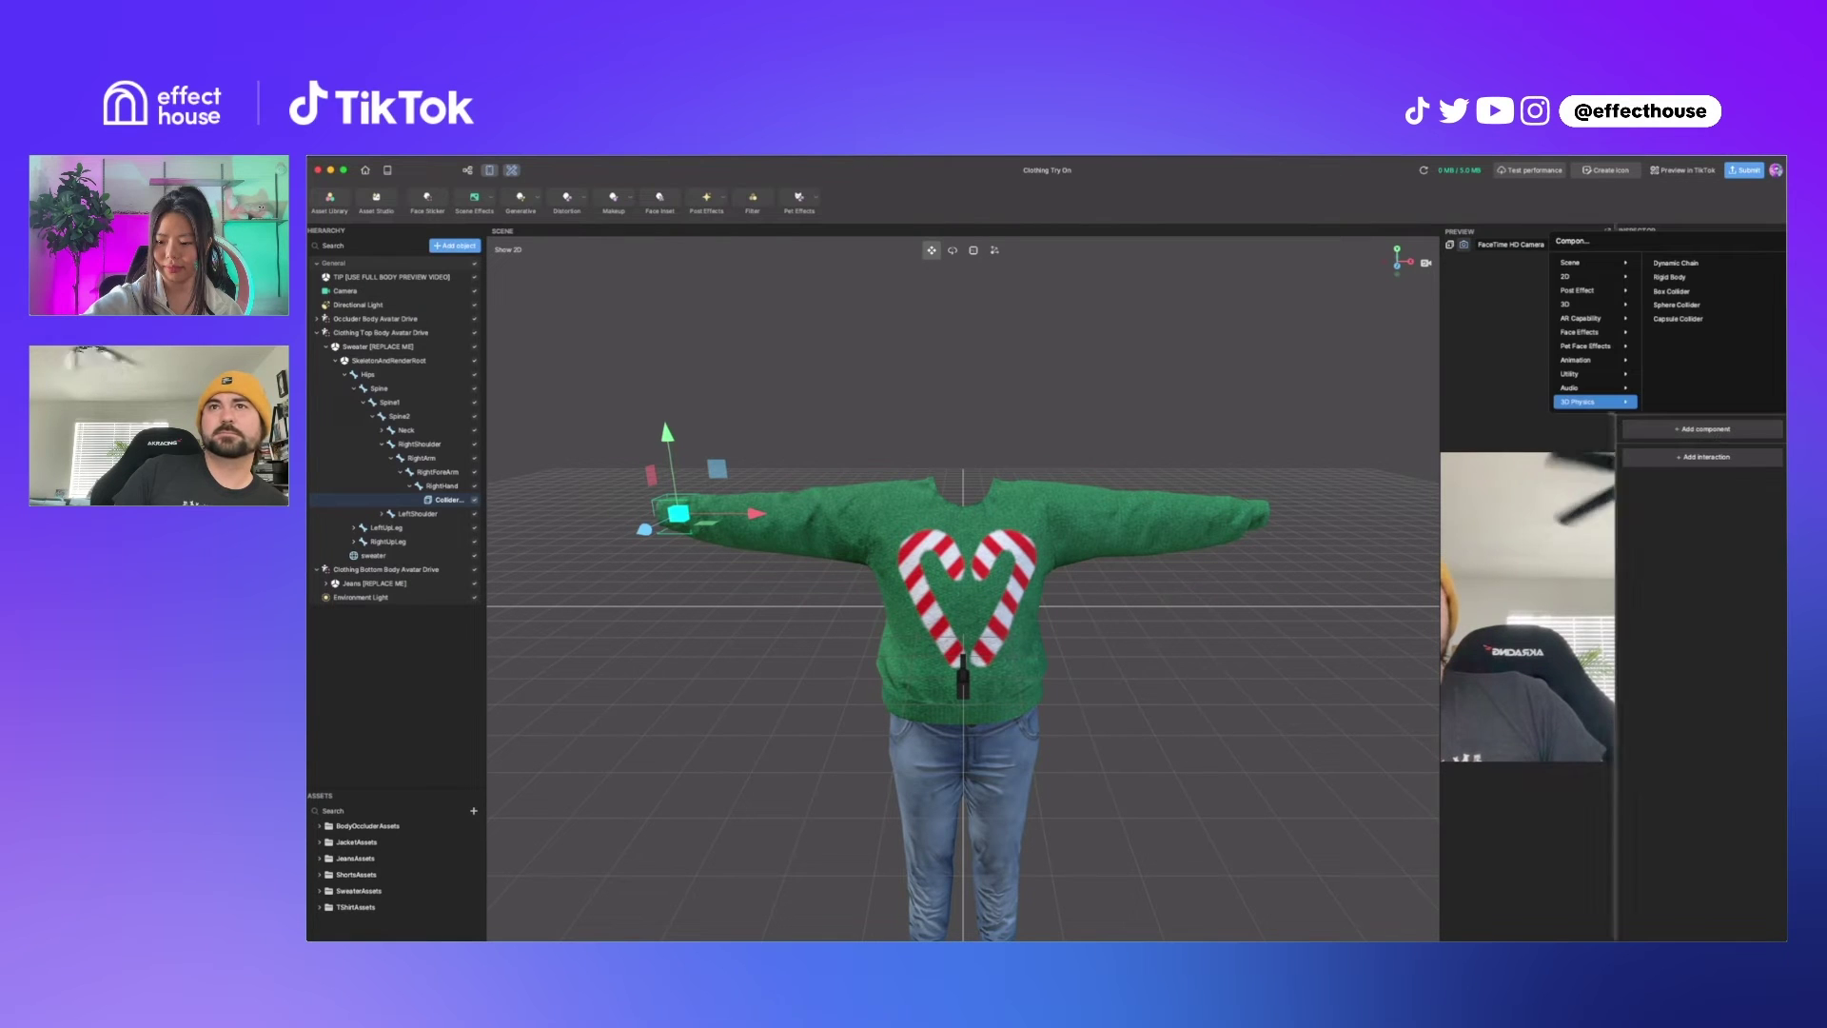
{"action": "left_click", "coordinate": [1674, 277]}
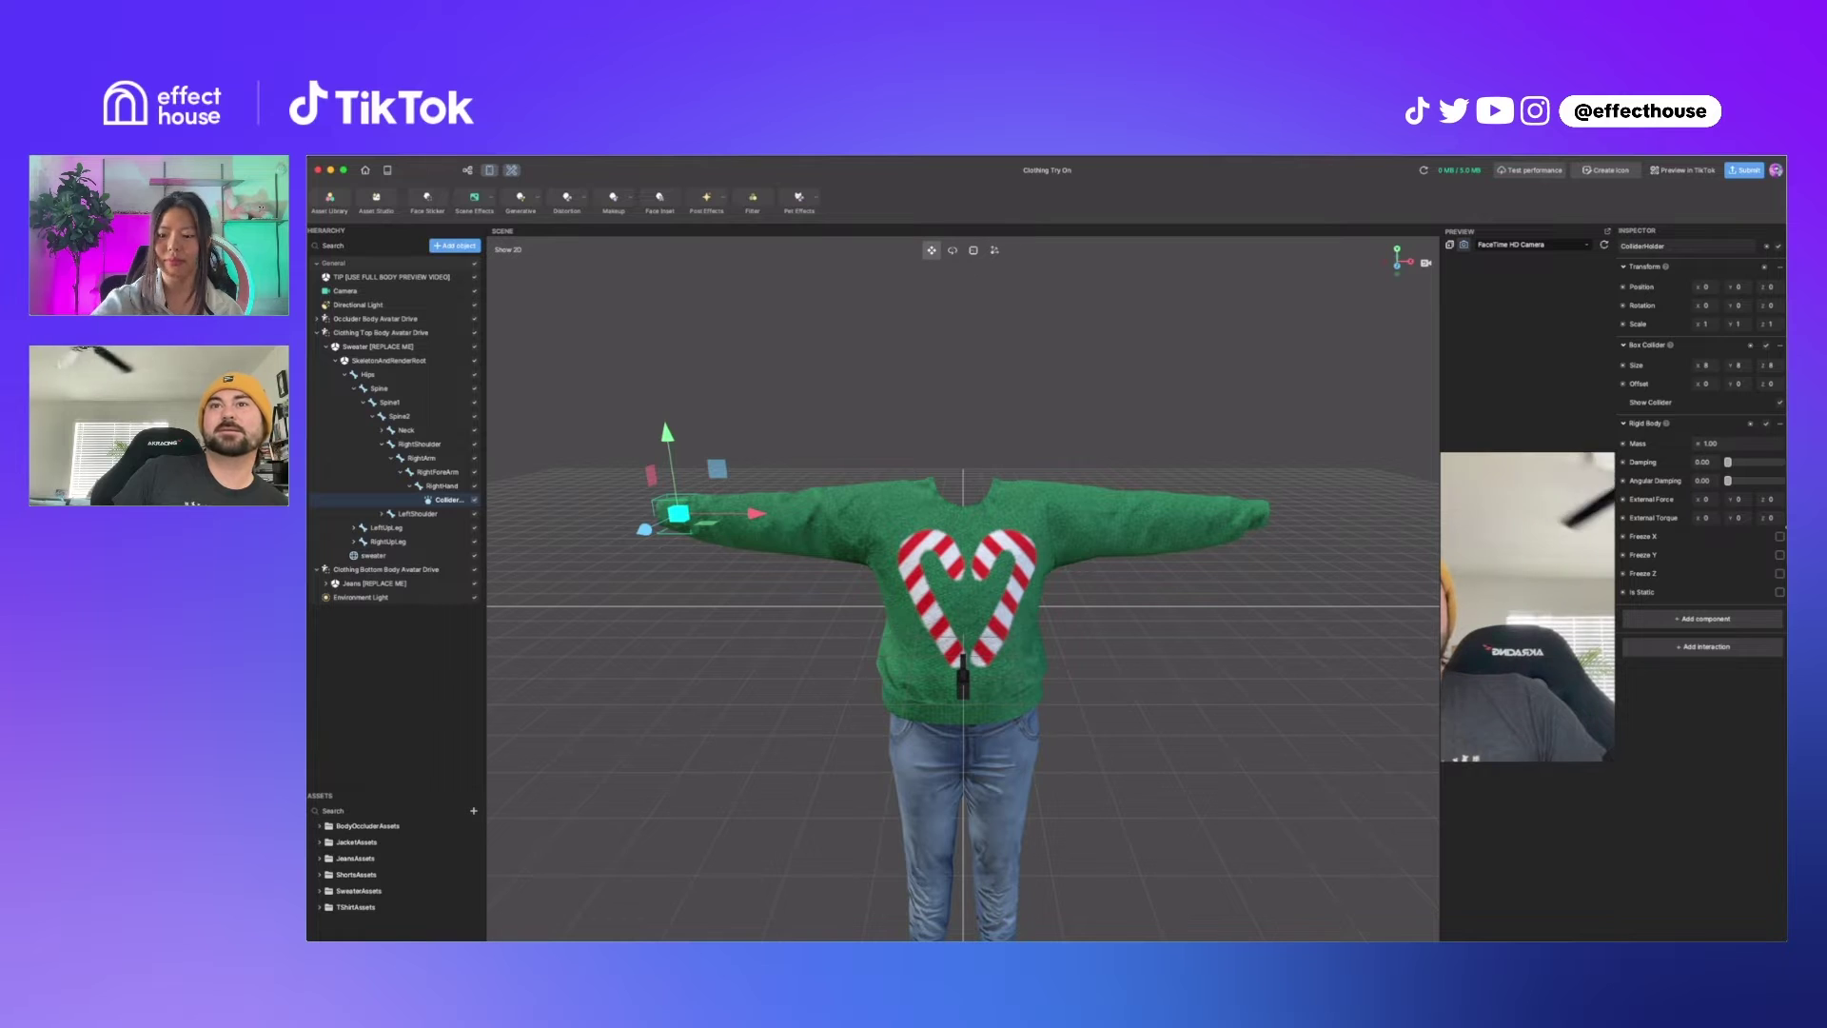
{"action": "left_click", "coordinate": [1779, 592]}
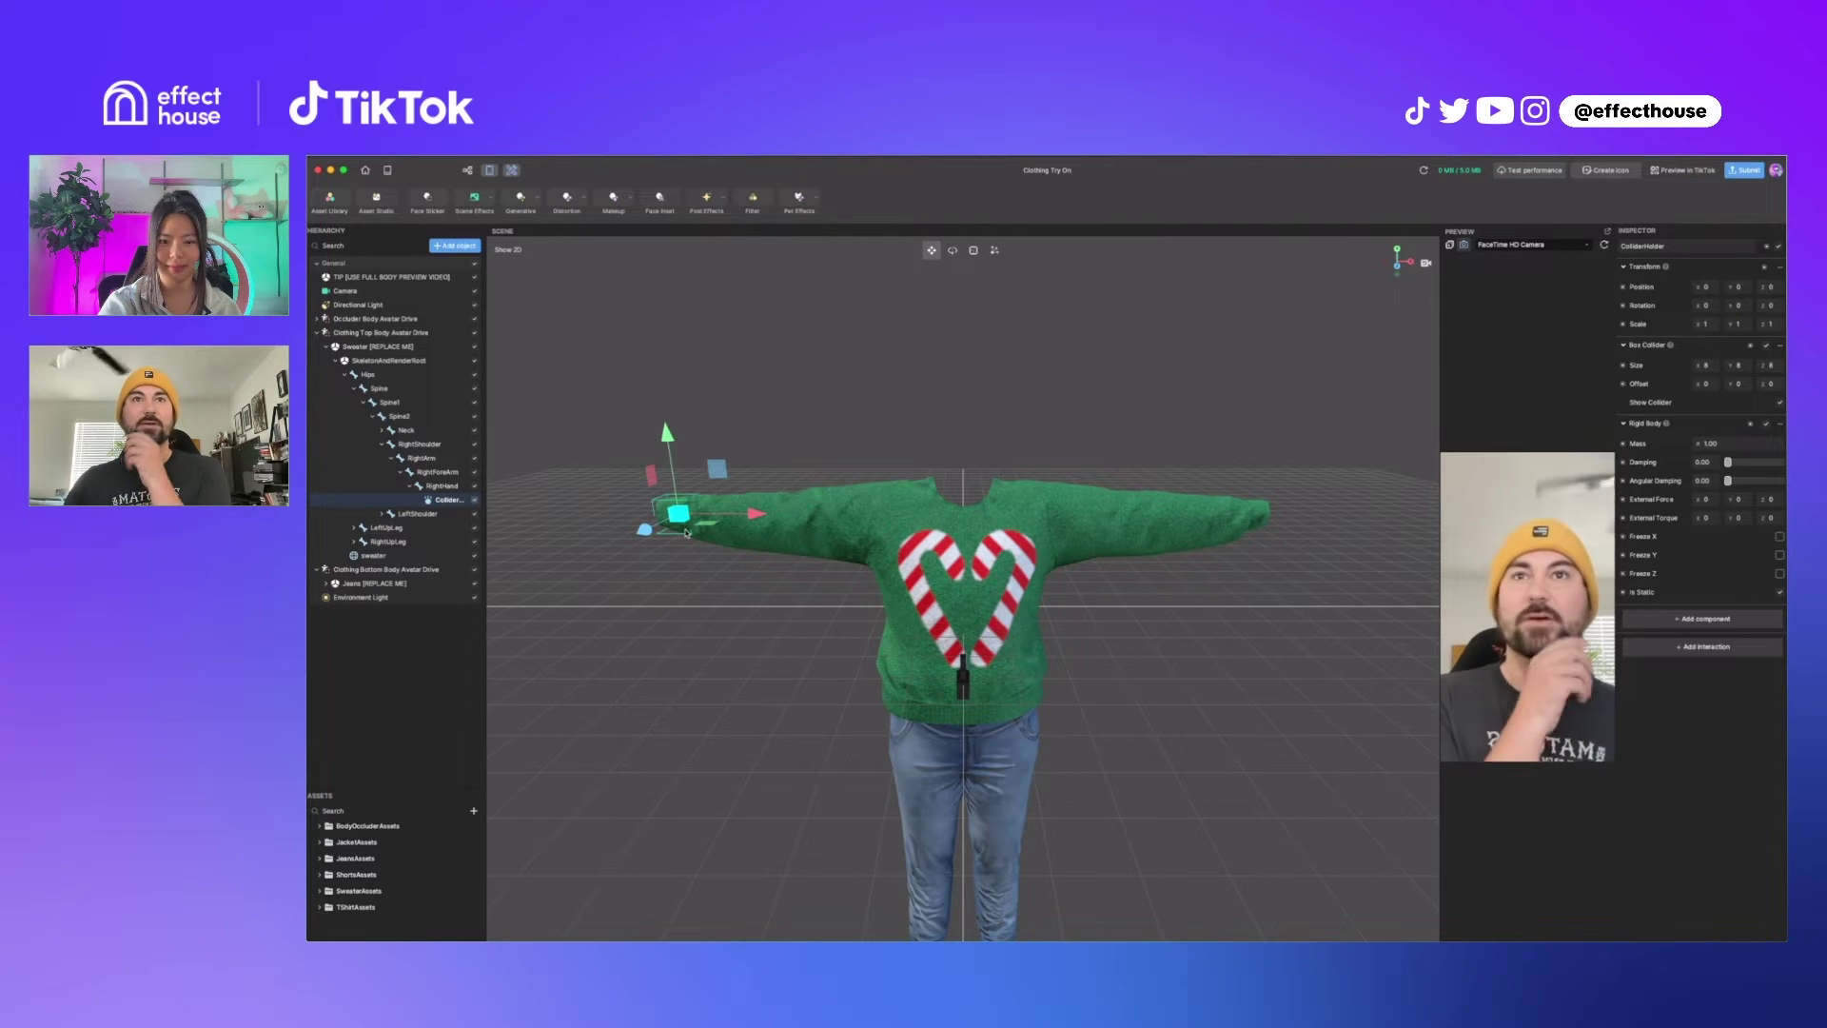
Add a 3D Cube to the scene.
{"action": "left_click", "coordinate": [455, 245]}
{"action": "left_click", "coordinate": [557, 262]}
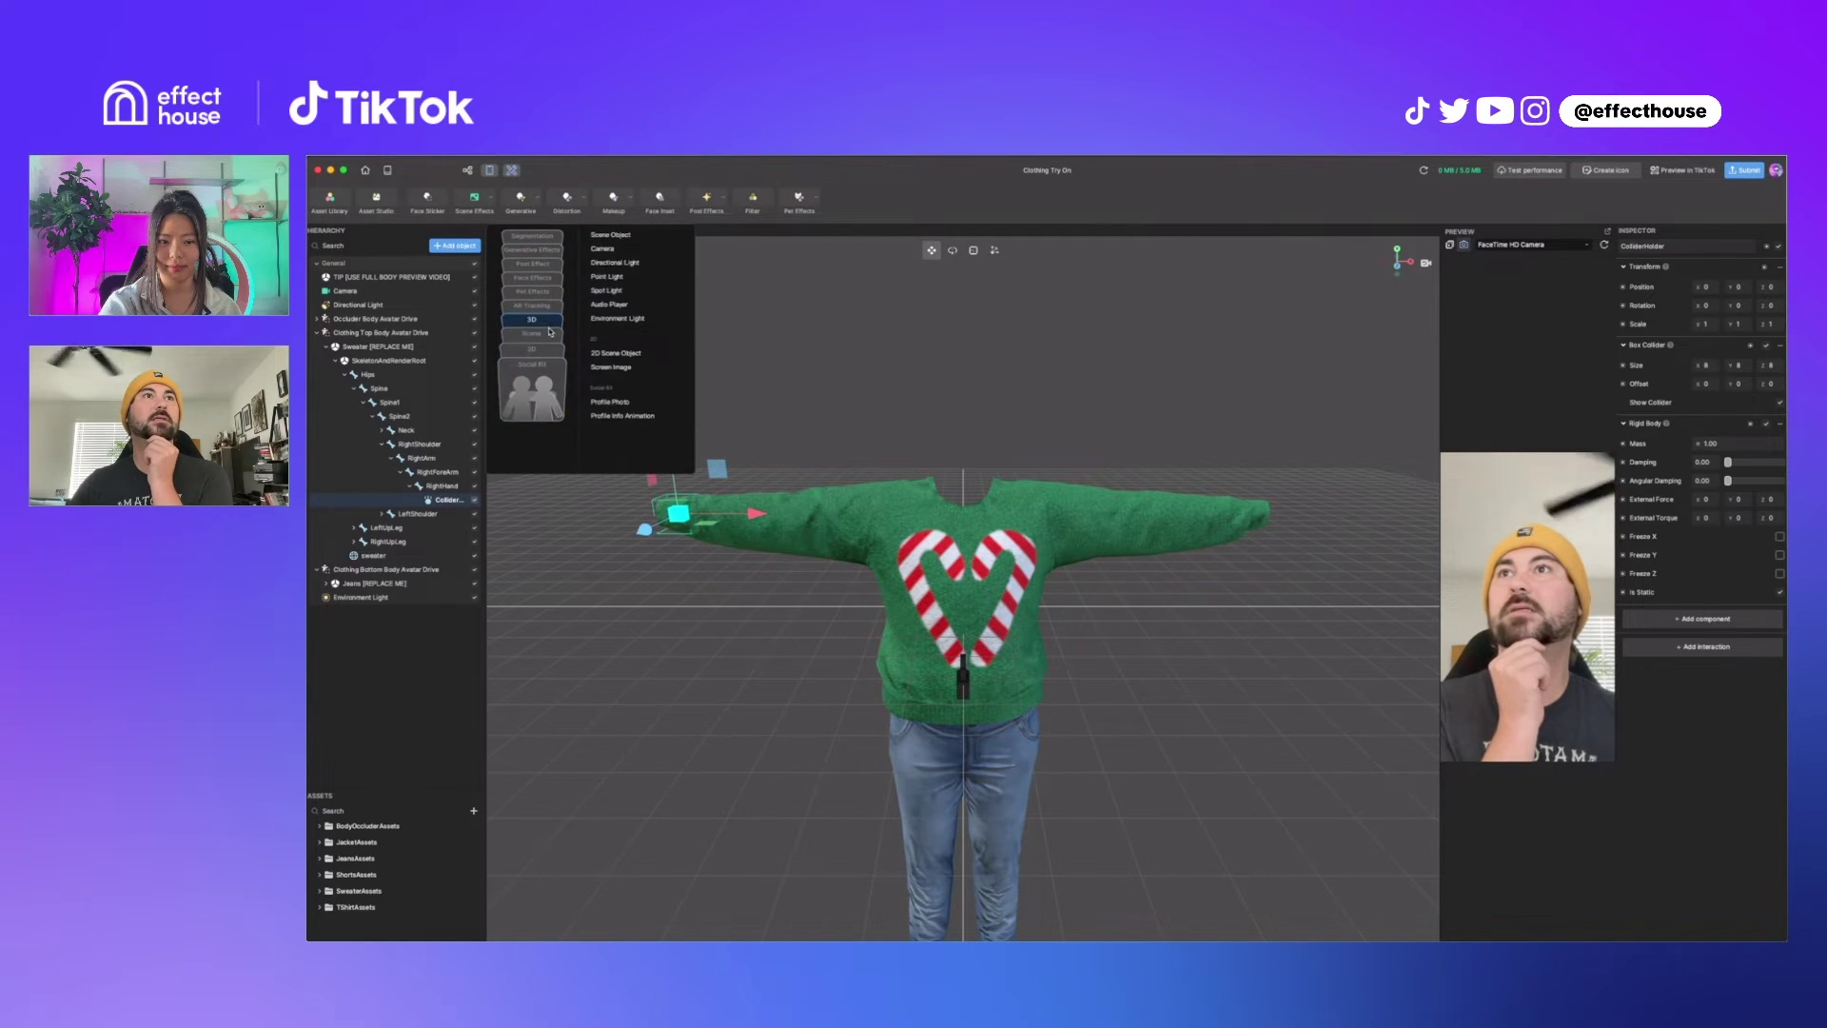
{"action": "mouse_move", "coordinate": [551, 323]}
{"action": "left_click", "coordinate": [599, 359]}
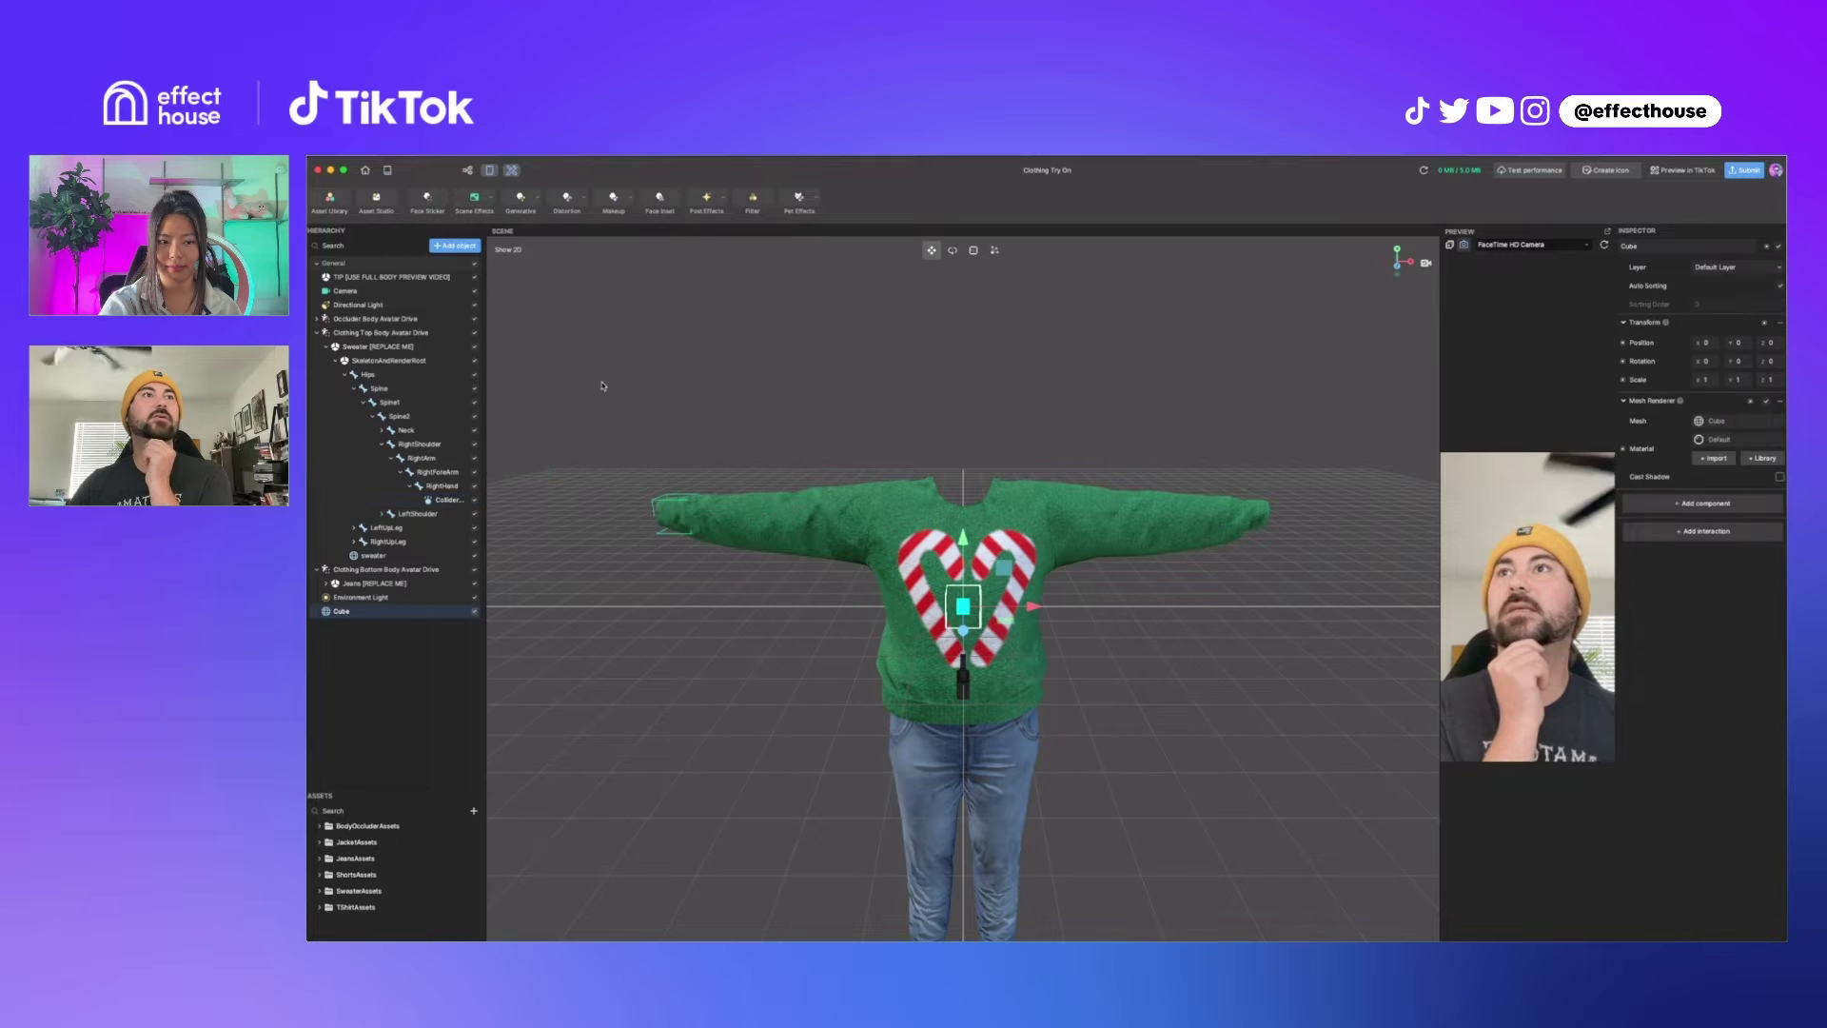
Give the cube a static Rigid Body and Box Collider, and move it above the right sleeve.
{"action": "left_click", "coordinate": [1744, 513]}
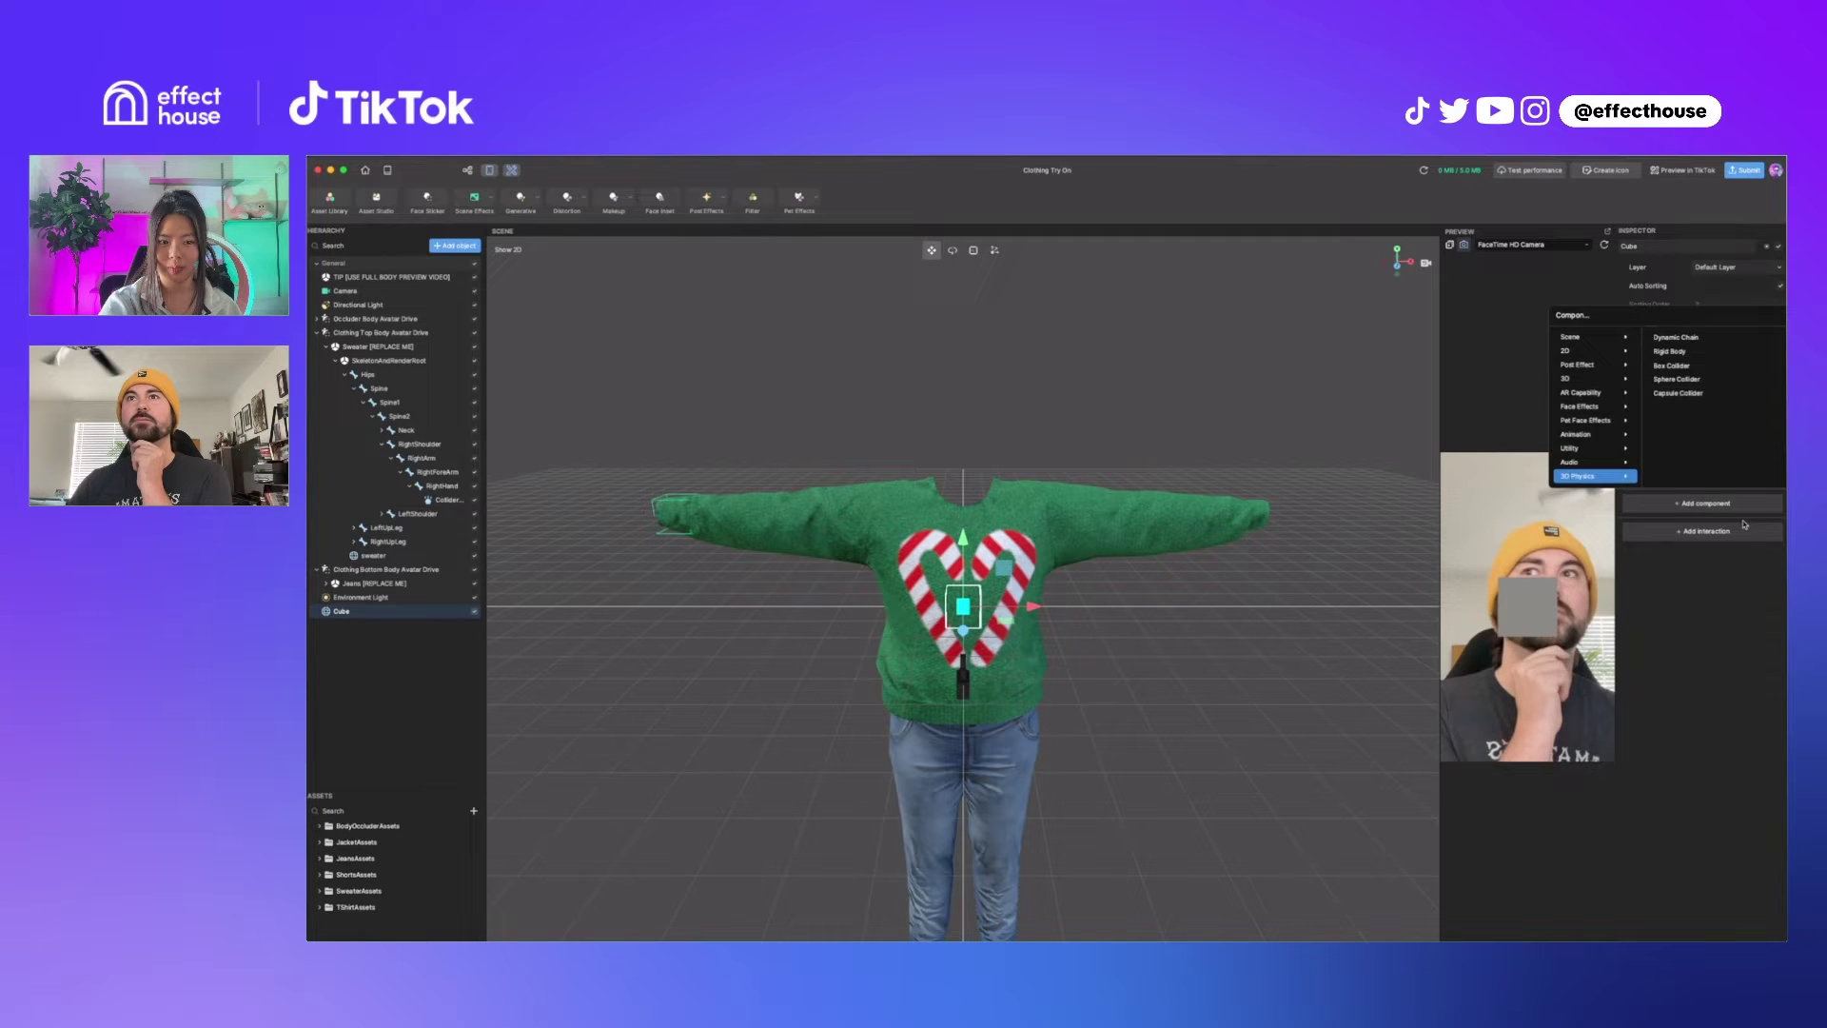
{"action": "left_click", "coordinate": [1706, 353]}
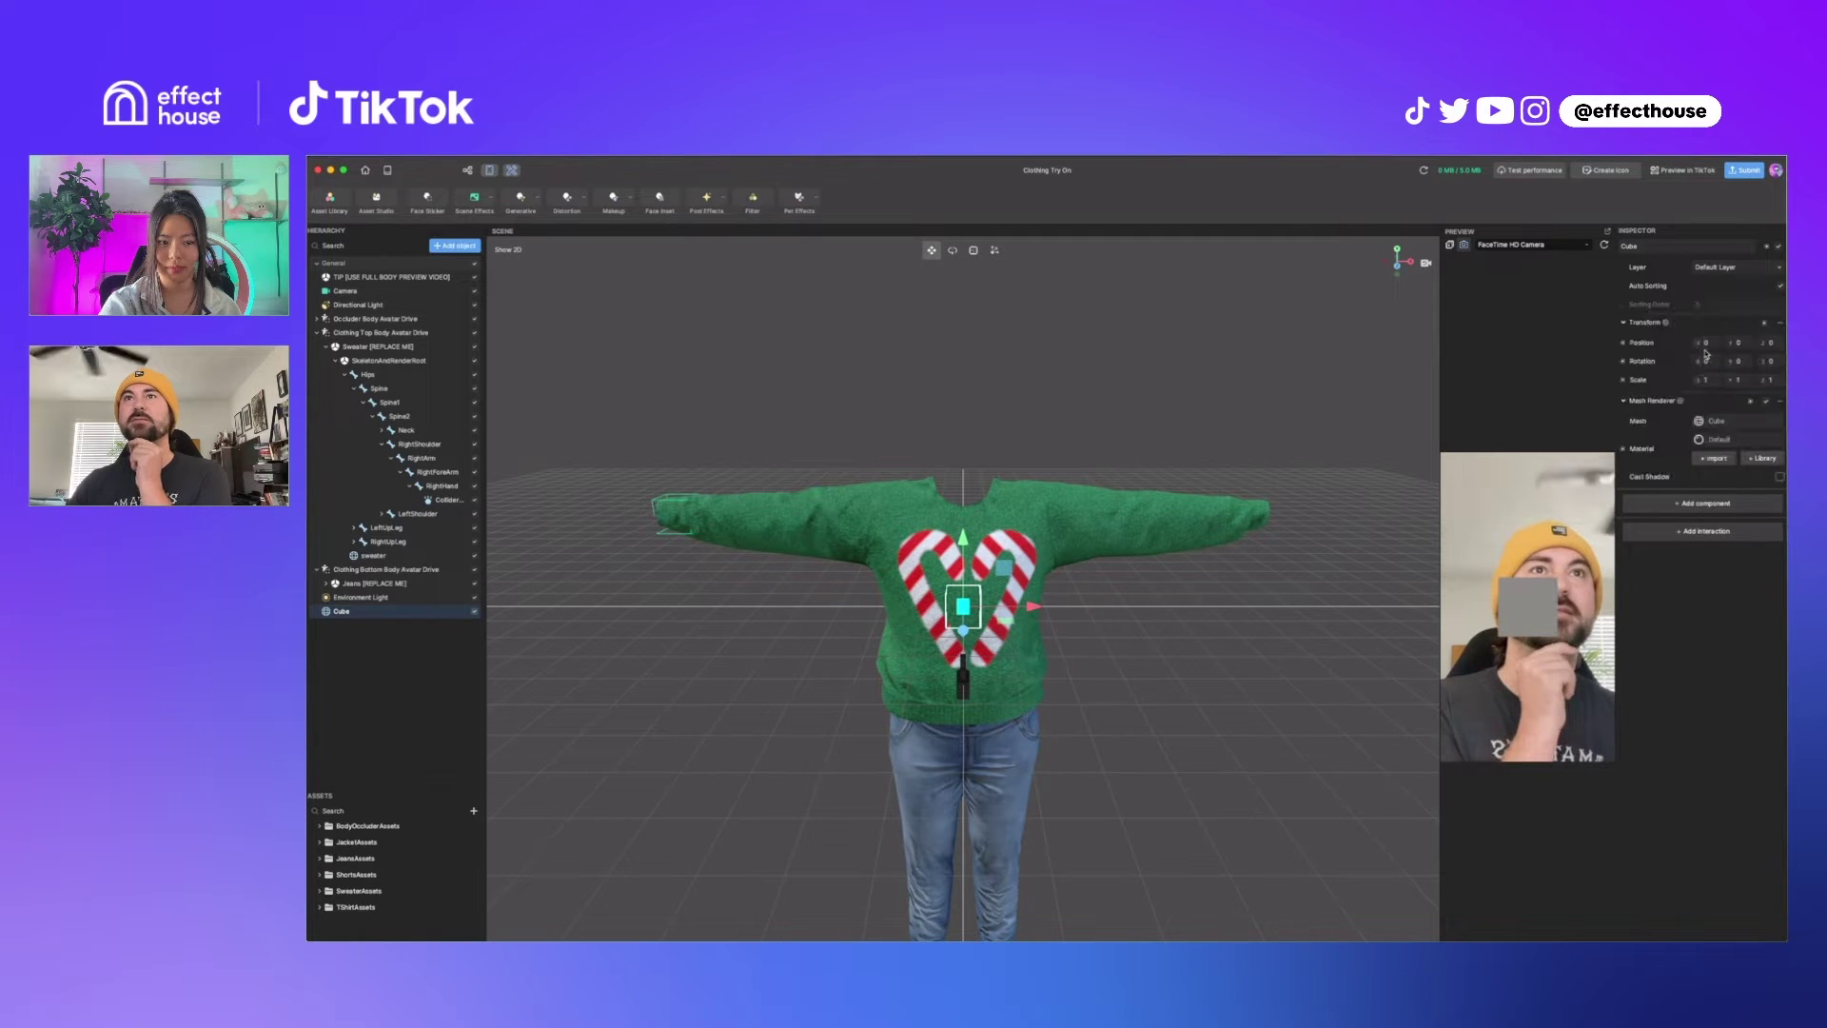
{"action": "left_click", "coordinate": [1780, 667]}
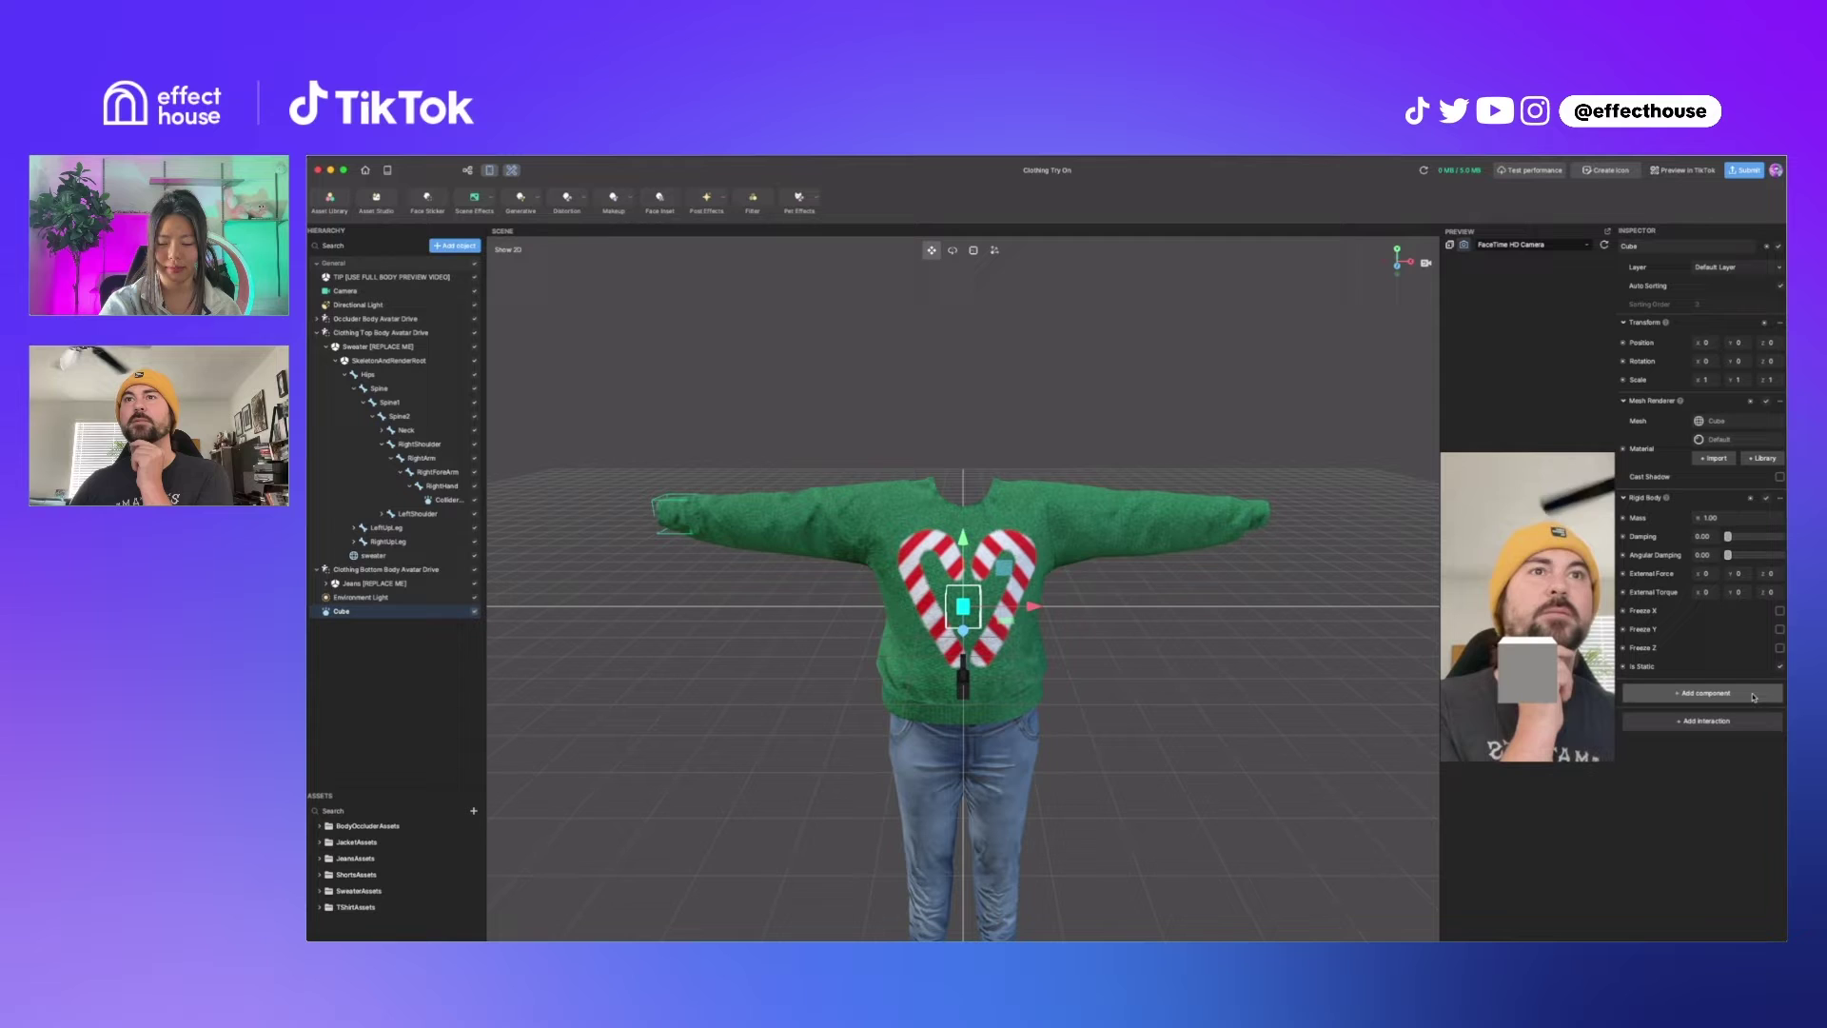
{"action": "left_click", "coordinate": [1753, 697]}
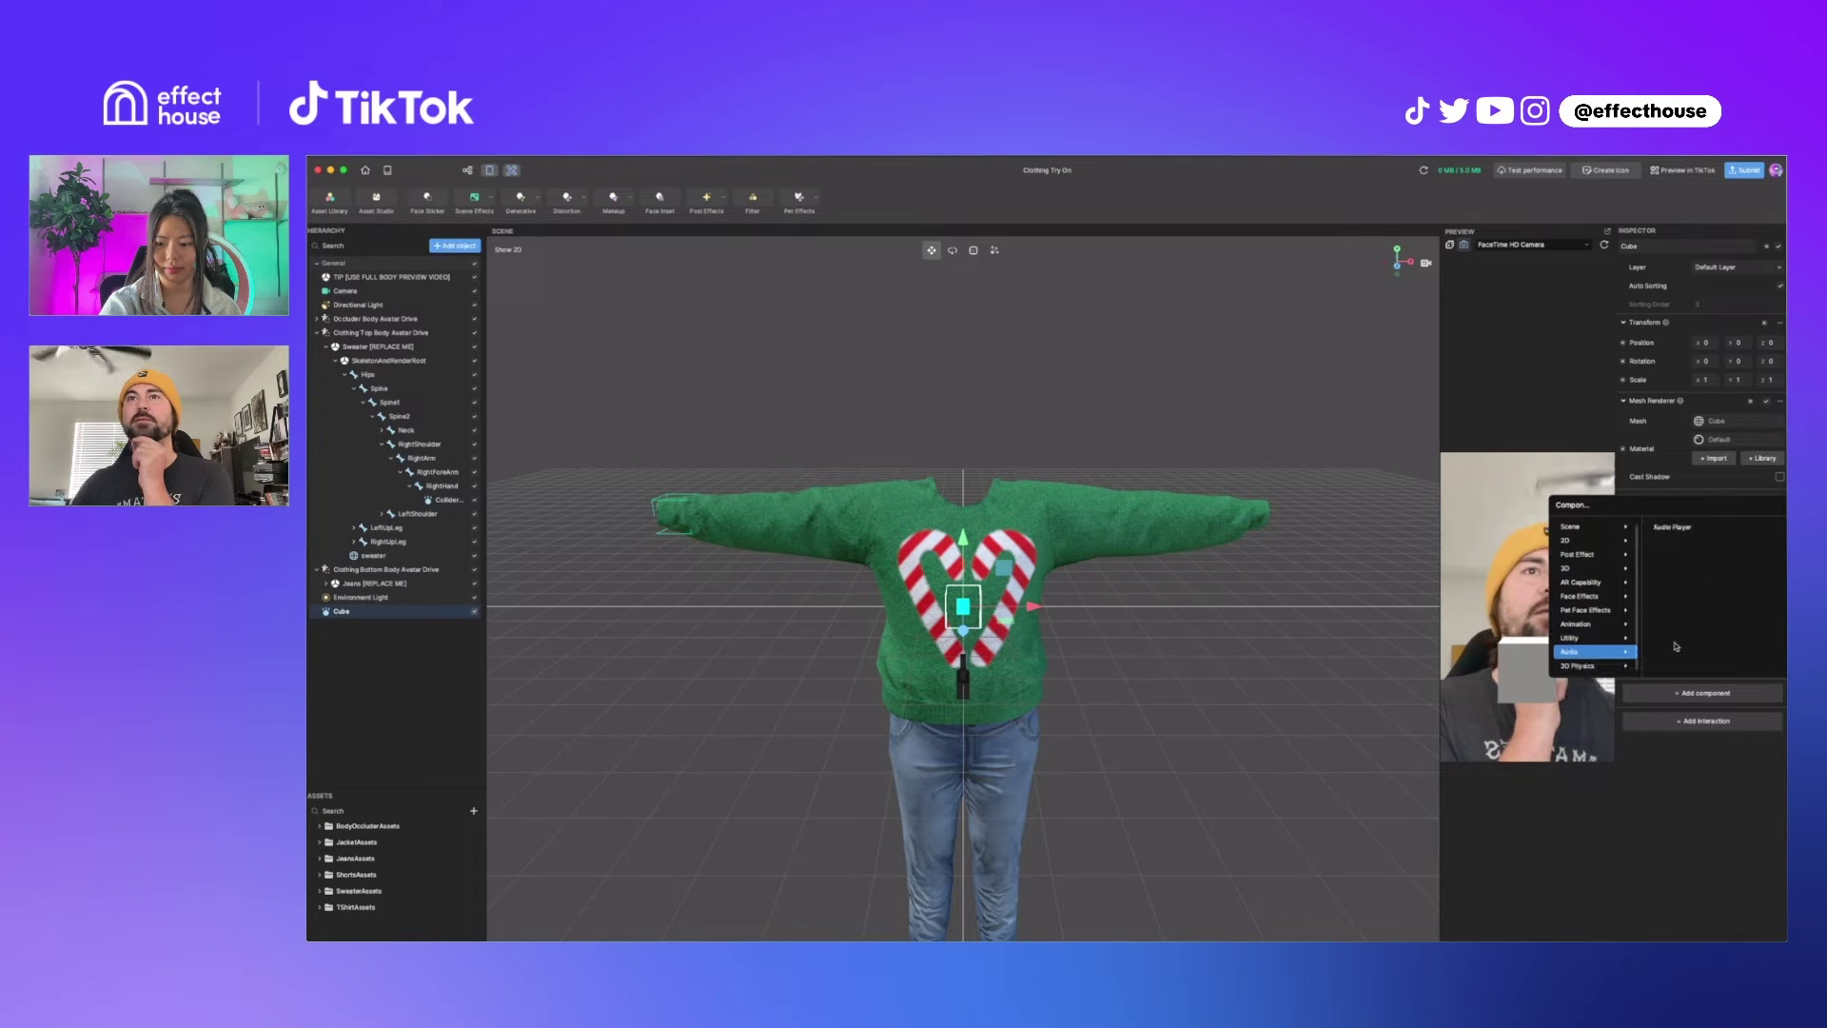
{"action": "left_click", "coordinate": [1679, 528]}
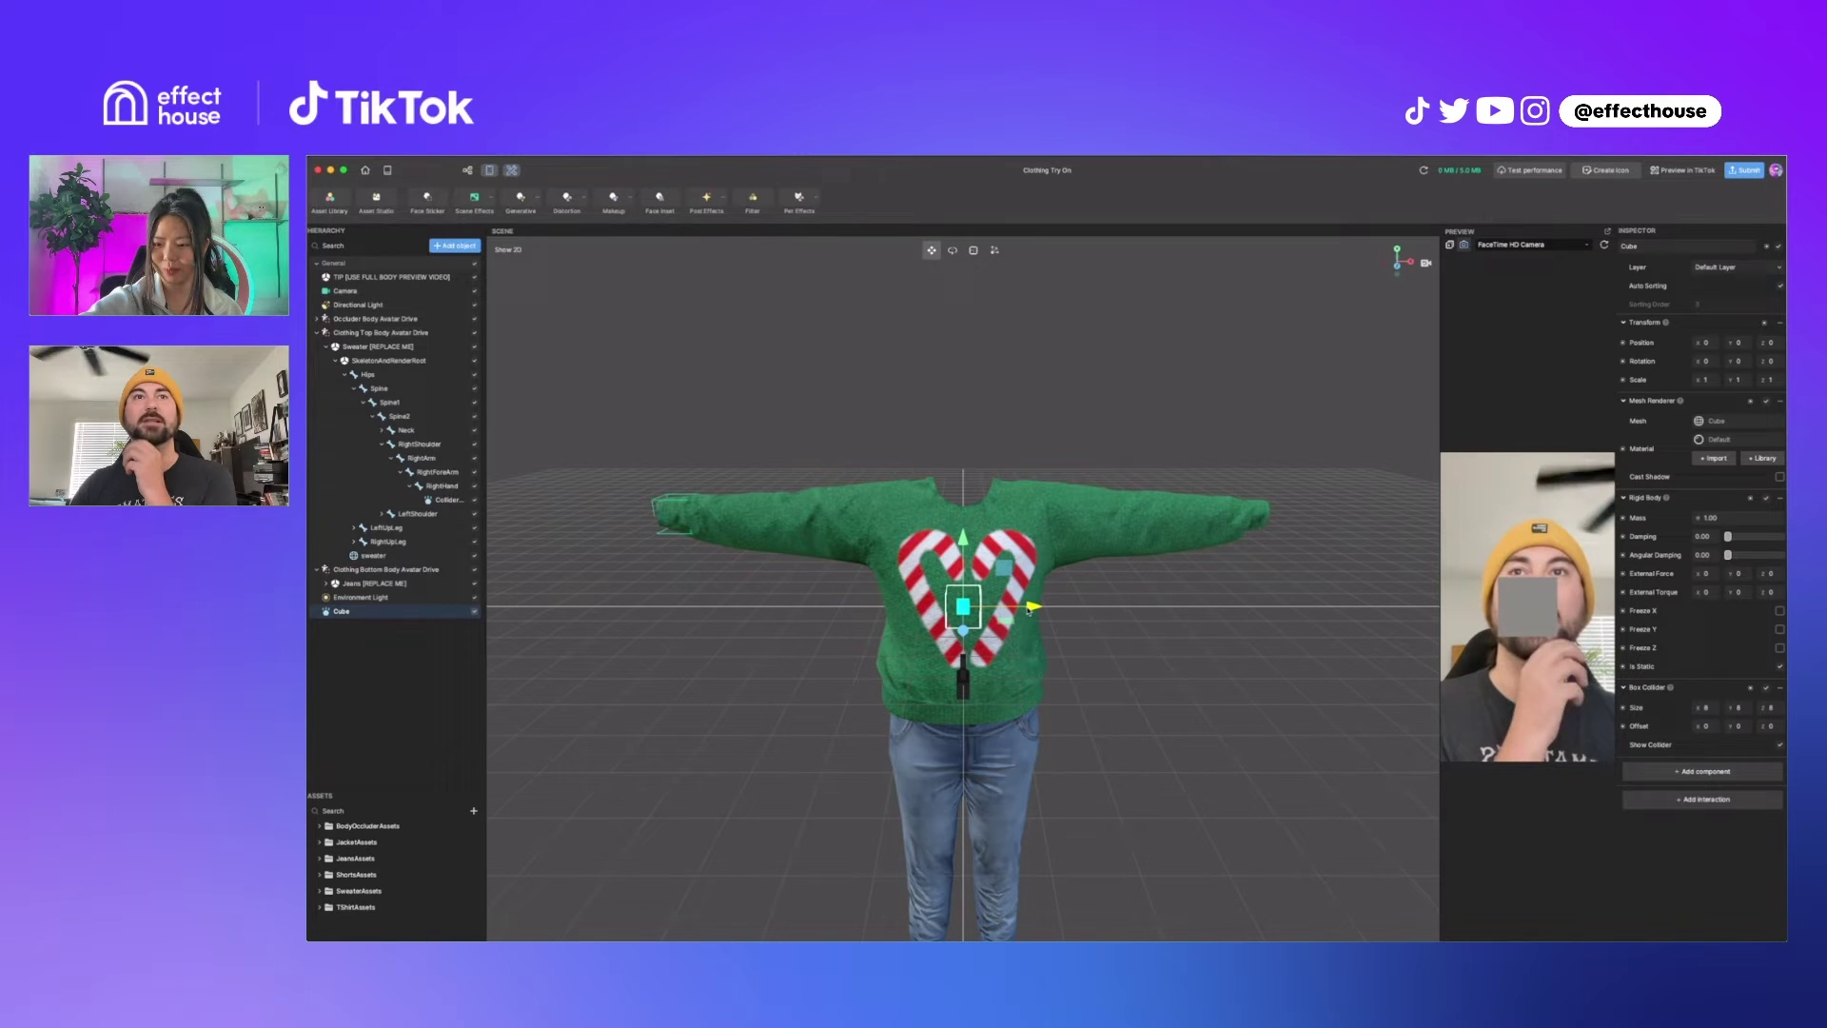
{"action": "left_click_drag", "start_coordinate": [1031, 609], "coordinate": [752, 607]}
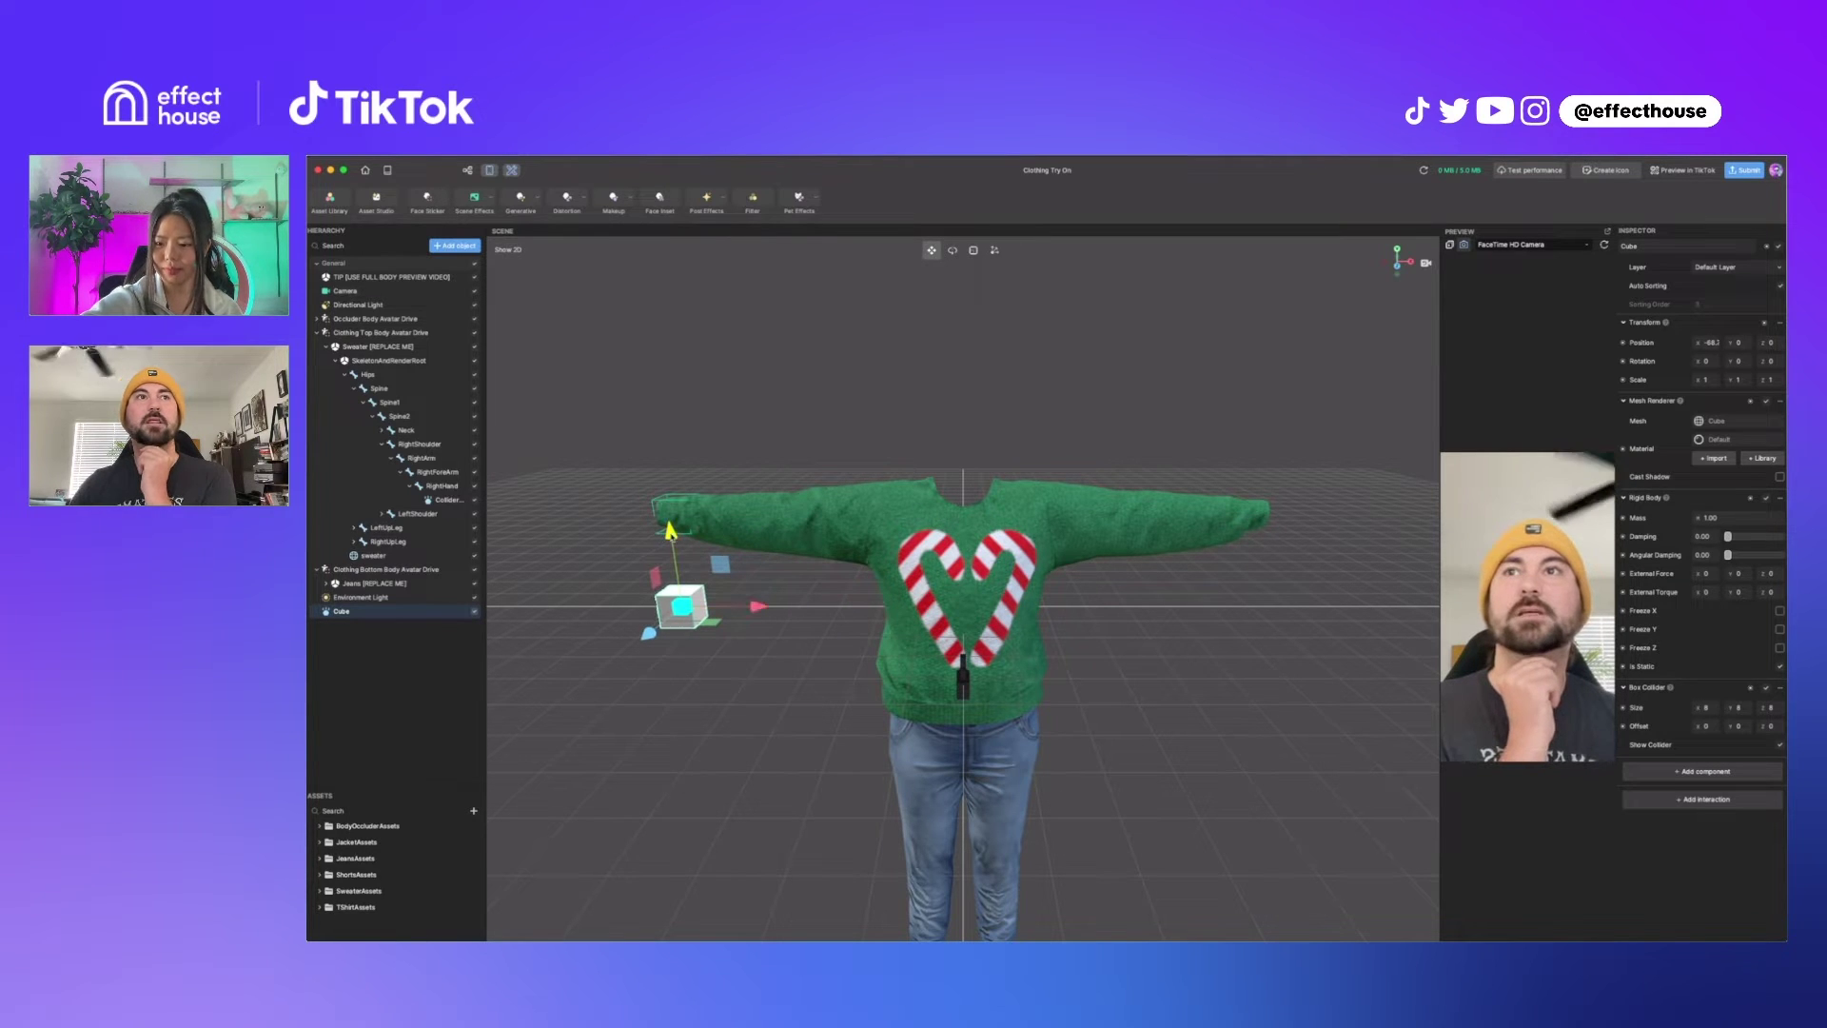
{"action": "left_click_drag", "start_coordinate": [669, 529], "coordinate": [707, 398]}
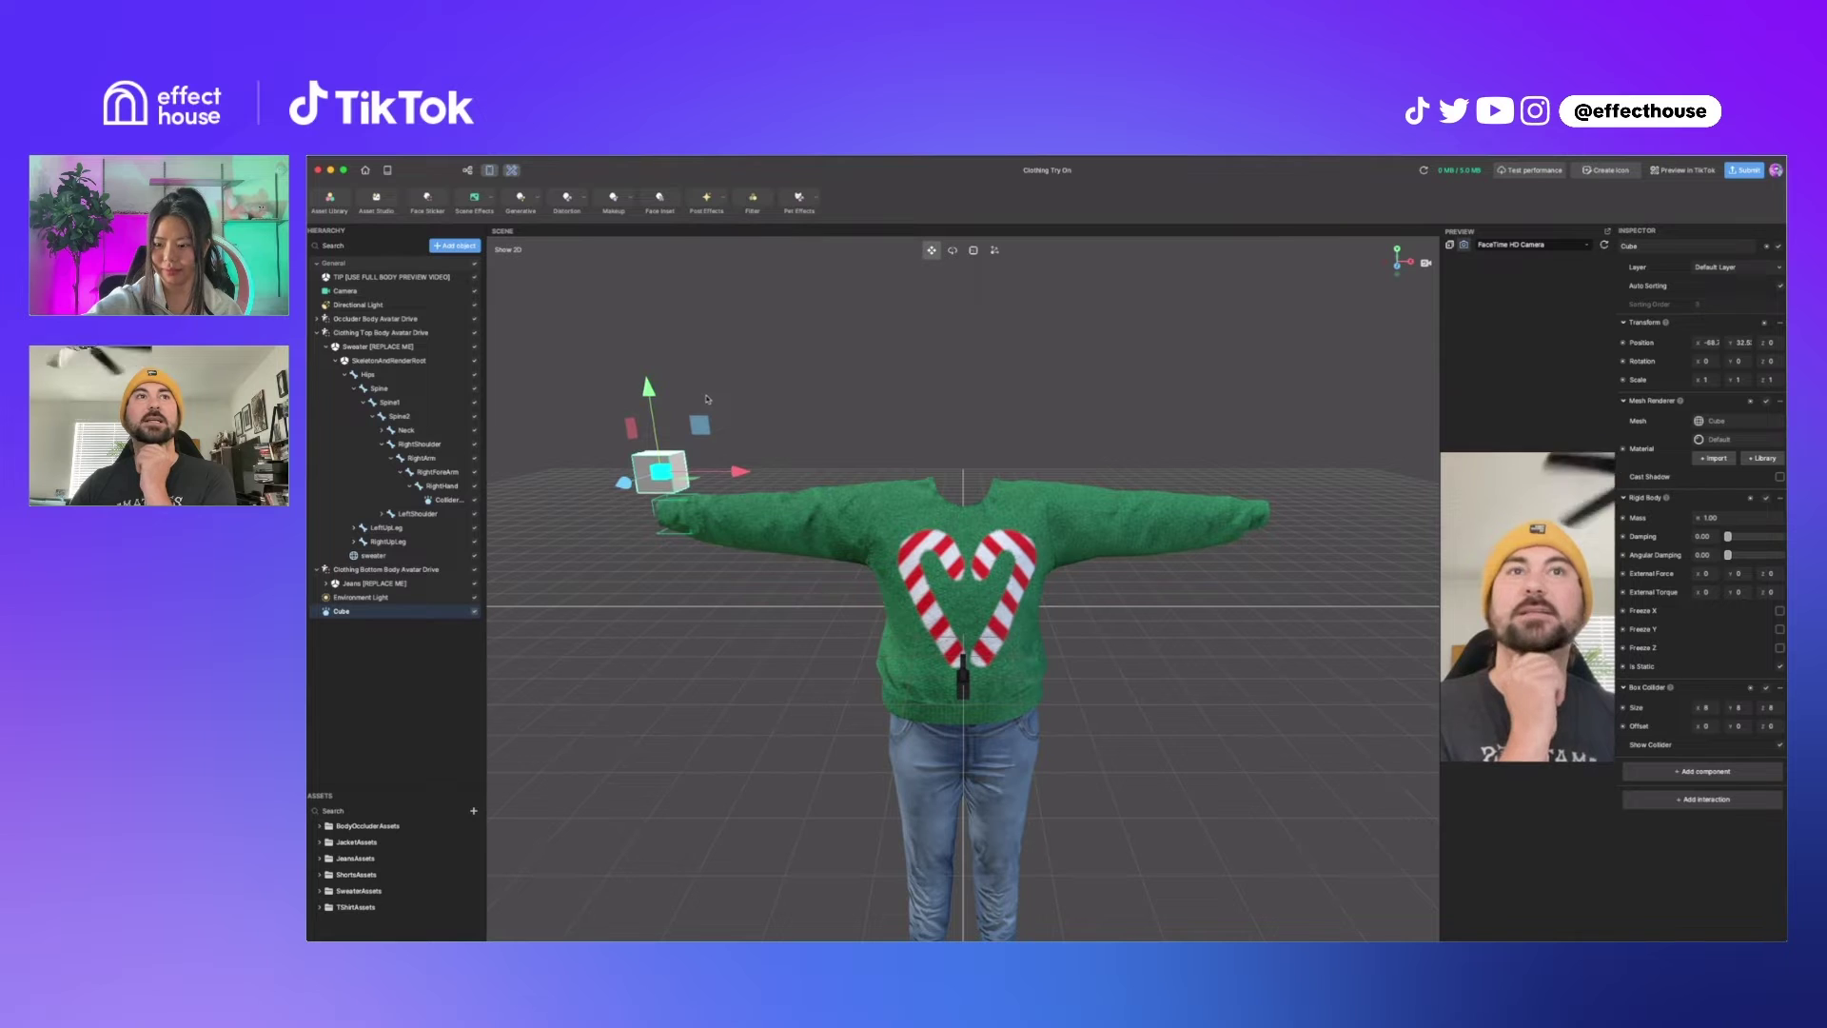
Add a Collision Event node to the Visual Scripting graph.
{"action": "left_click", "coordinate": [467, 170]}
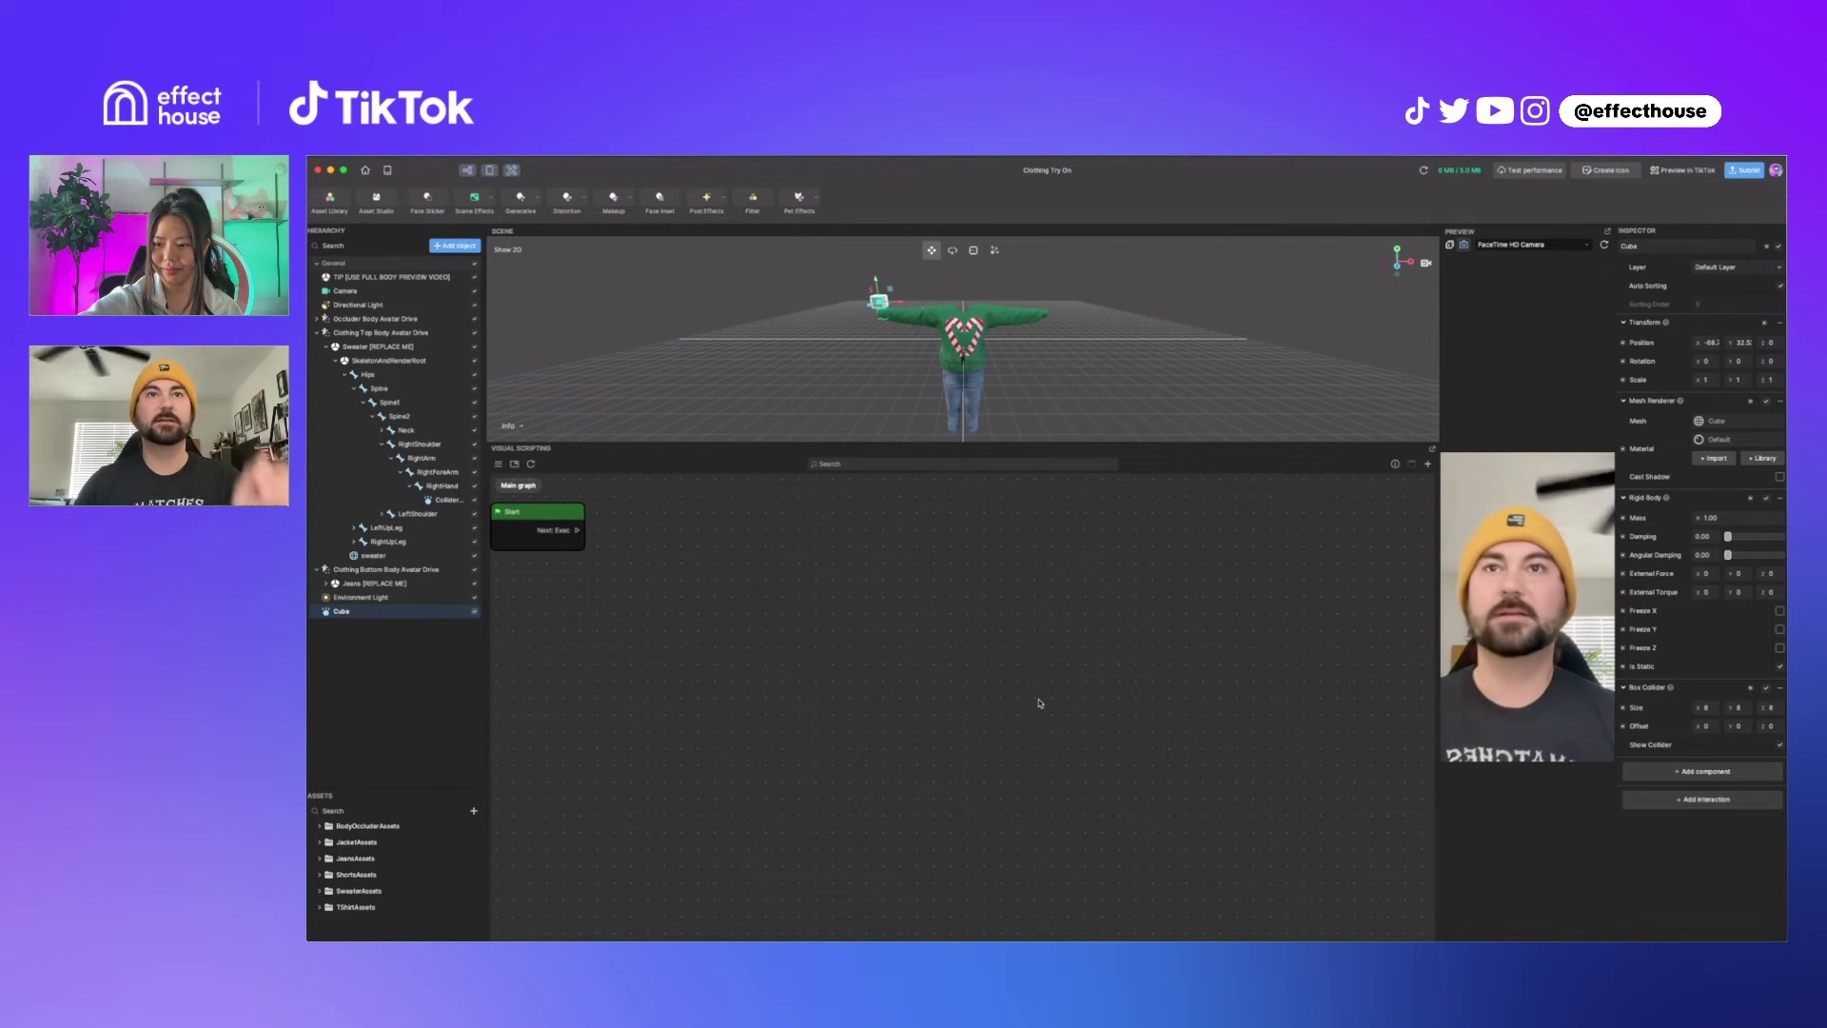
{"action": "right_click", "coordinate": [903, 598]}
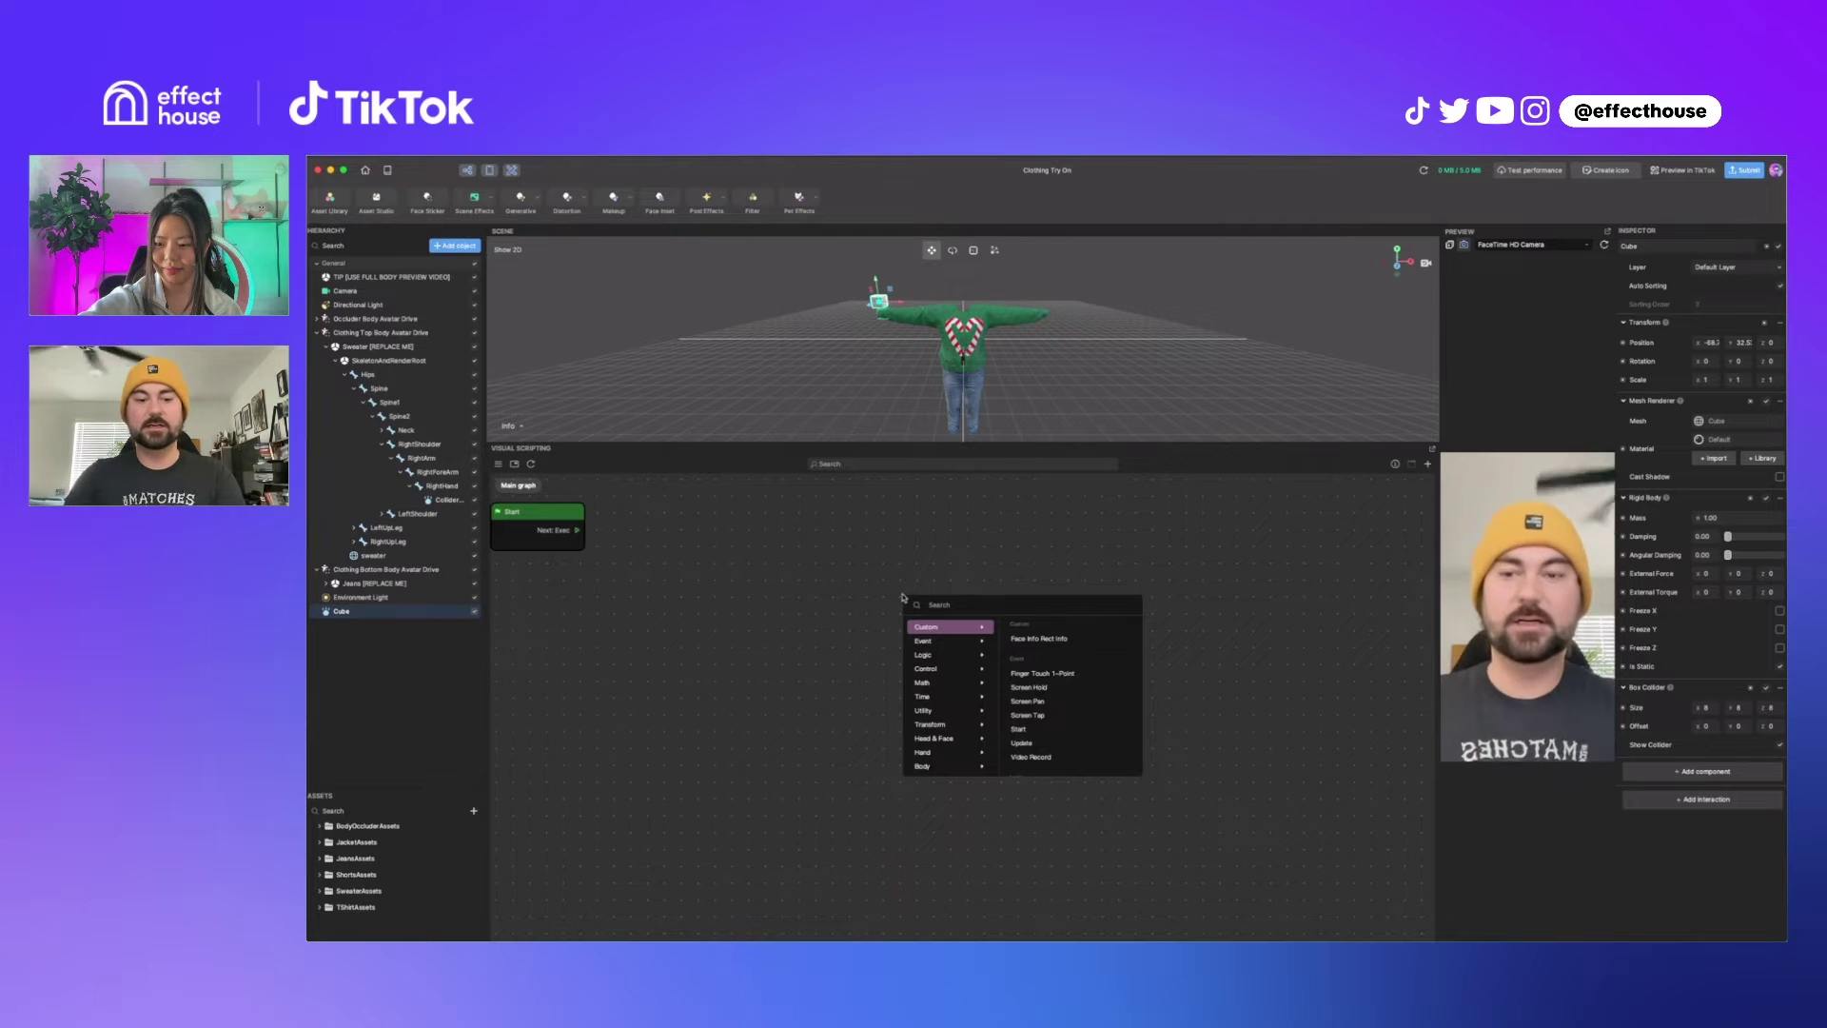
{"action": "scroll", "coordinate": [947, 747], "scroll_direction": "down", "scroll_amount": 1}
{"action": "mouse_move", "coordinate": [942, 750]}
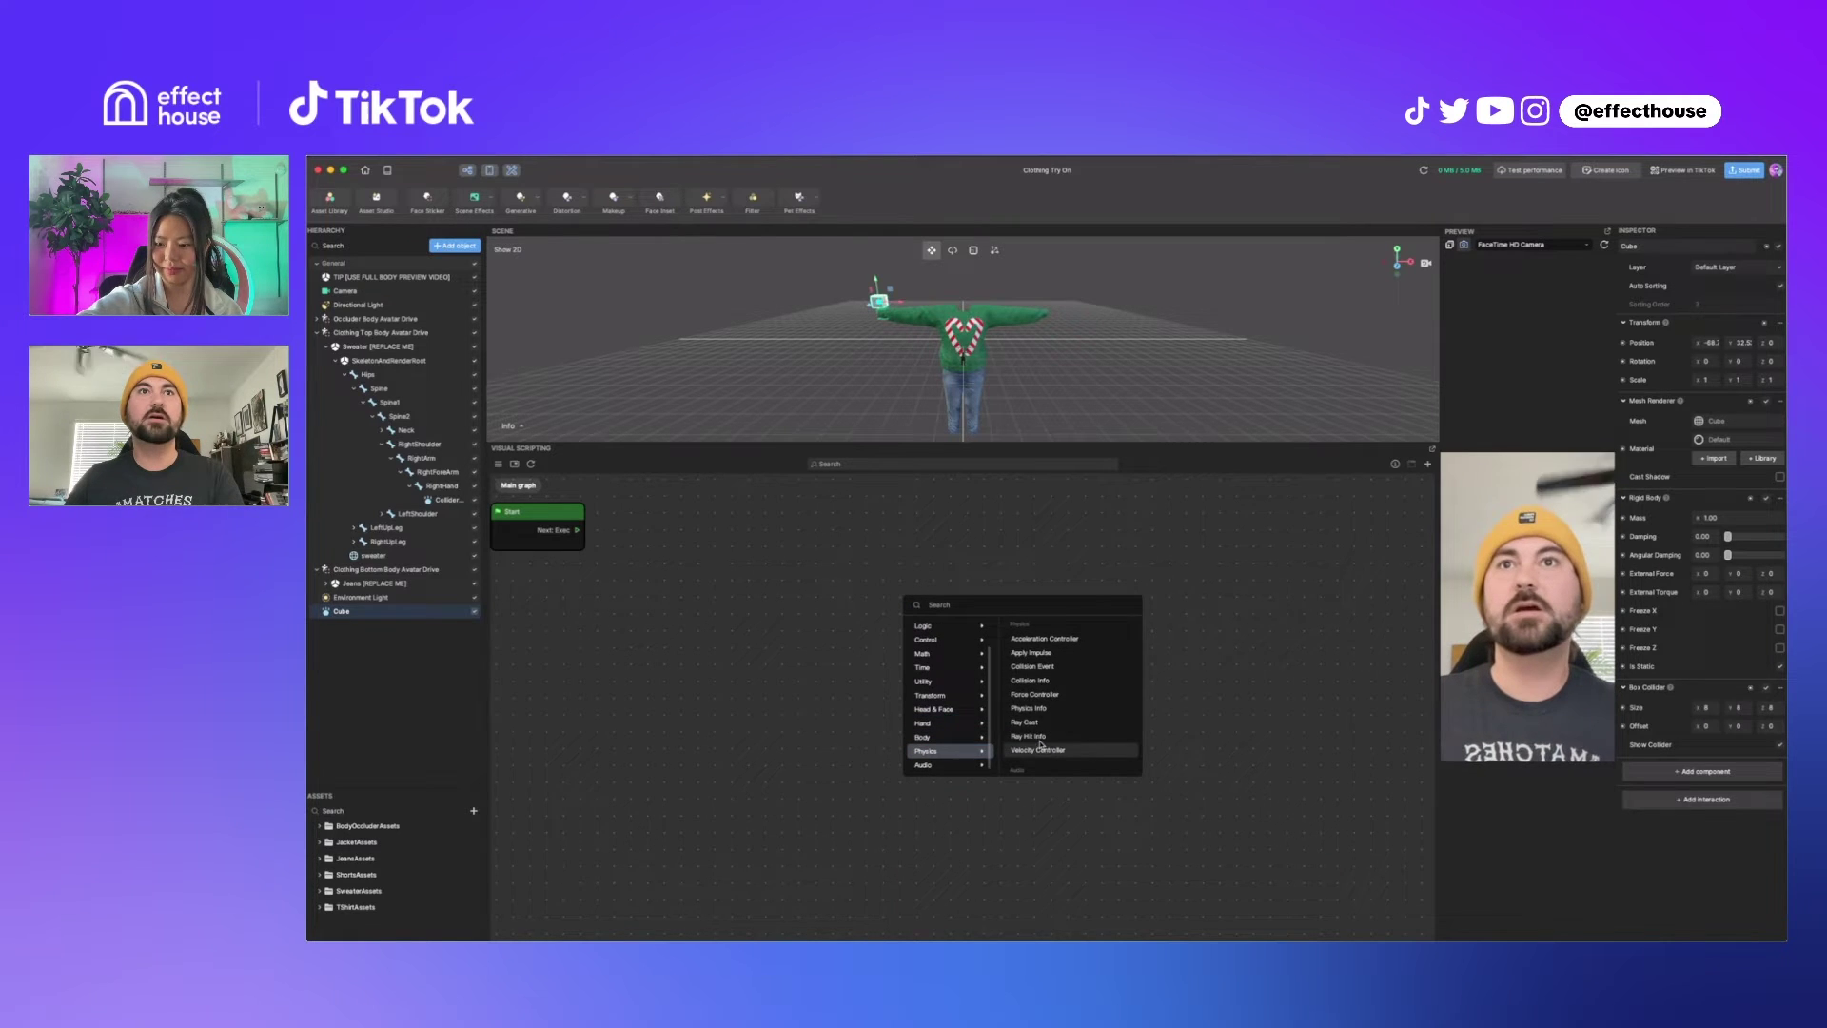
{"action": "left_click", "coordinate": [1052, 667]}
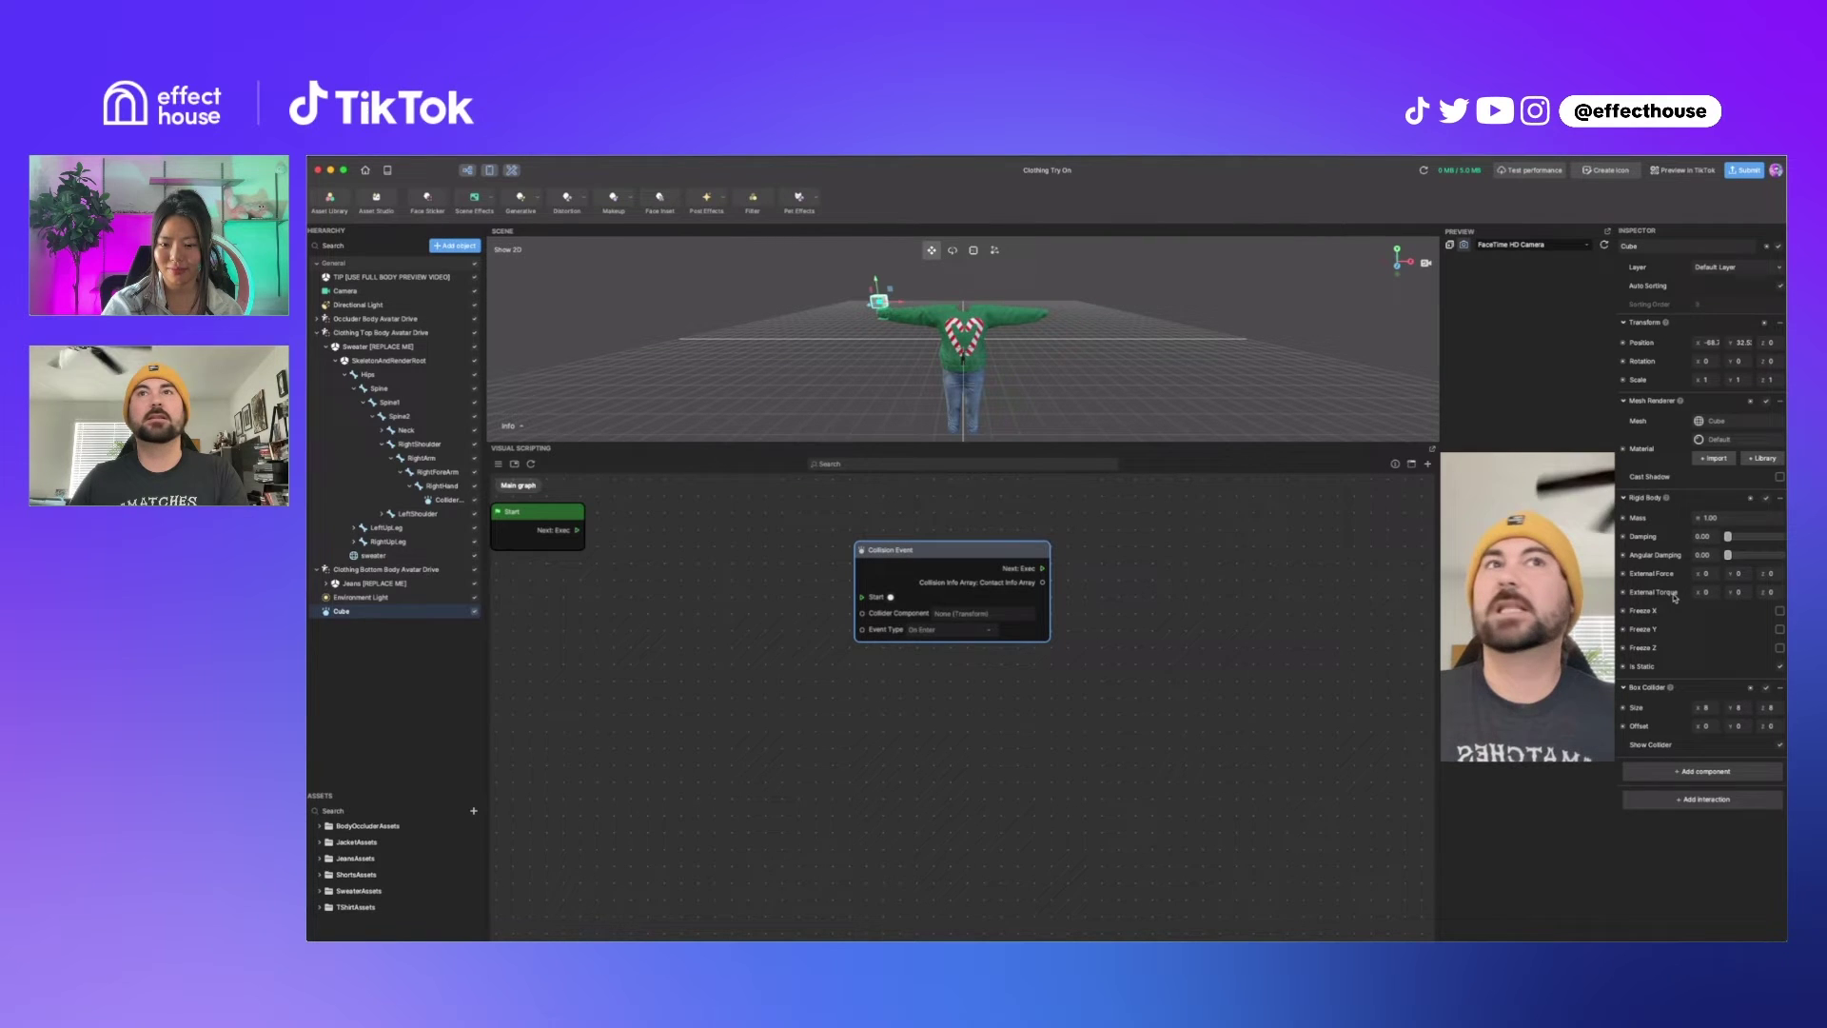
Bring ColliderHolder's Box Collider into the graph and wire it to Collision Event's collider input.
{"action": "left_click", "coordinate": [449, 499]}
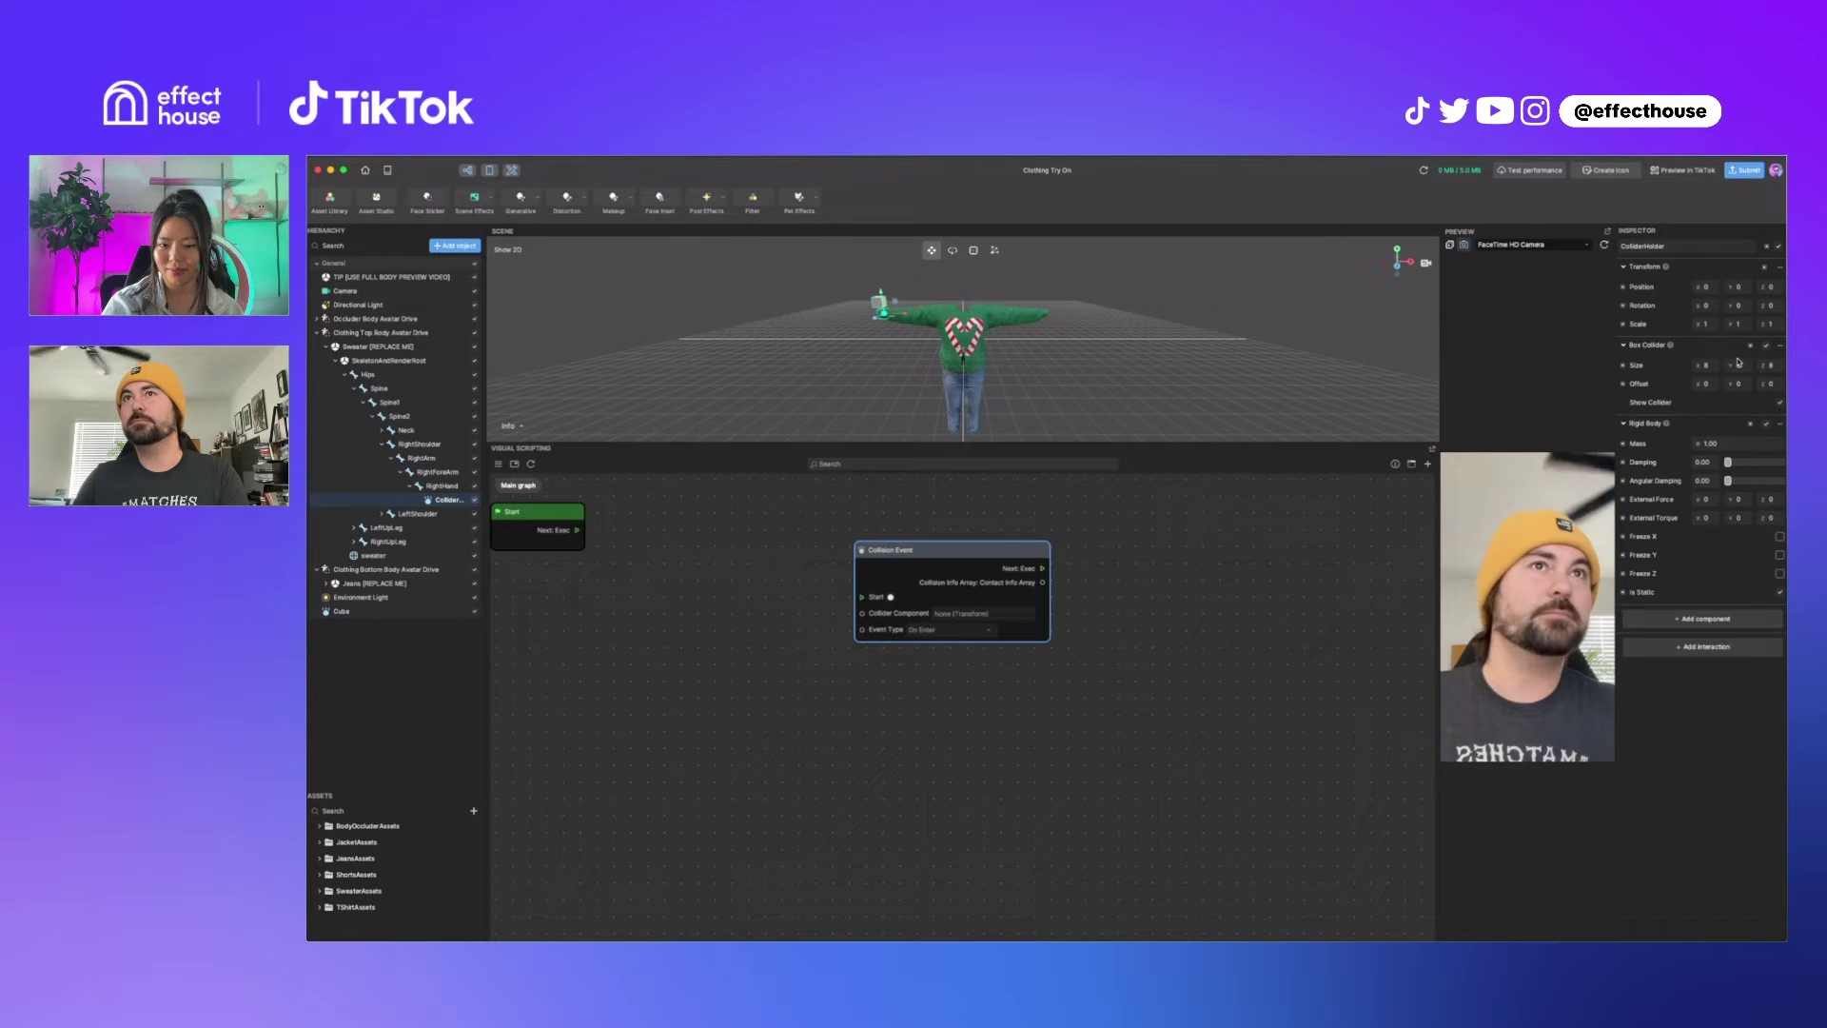
{"action": "left_click_drag", "start_coordinate": [1749, 349], "coordinate": [1429, 507]}
{"action": "left_click_drag", "start_coordinate": [1053, 728], "coordinate": [770, 592]}
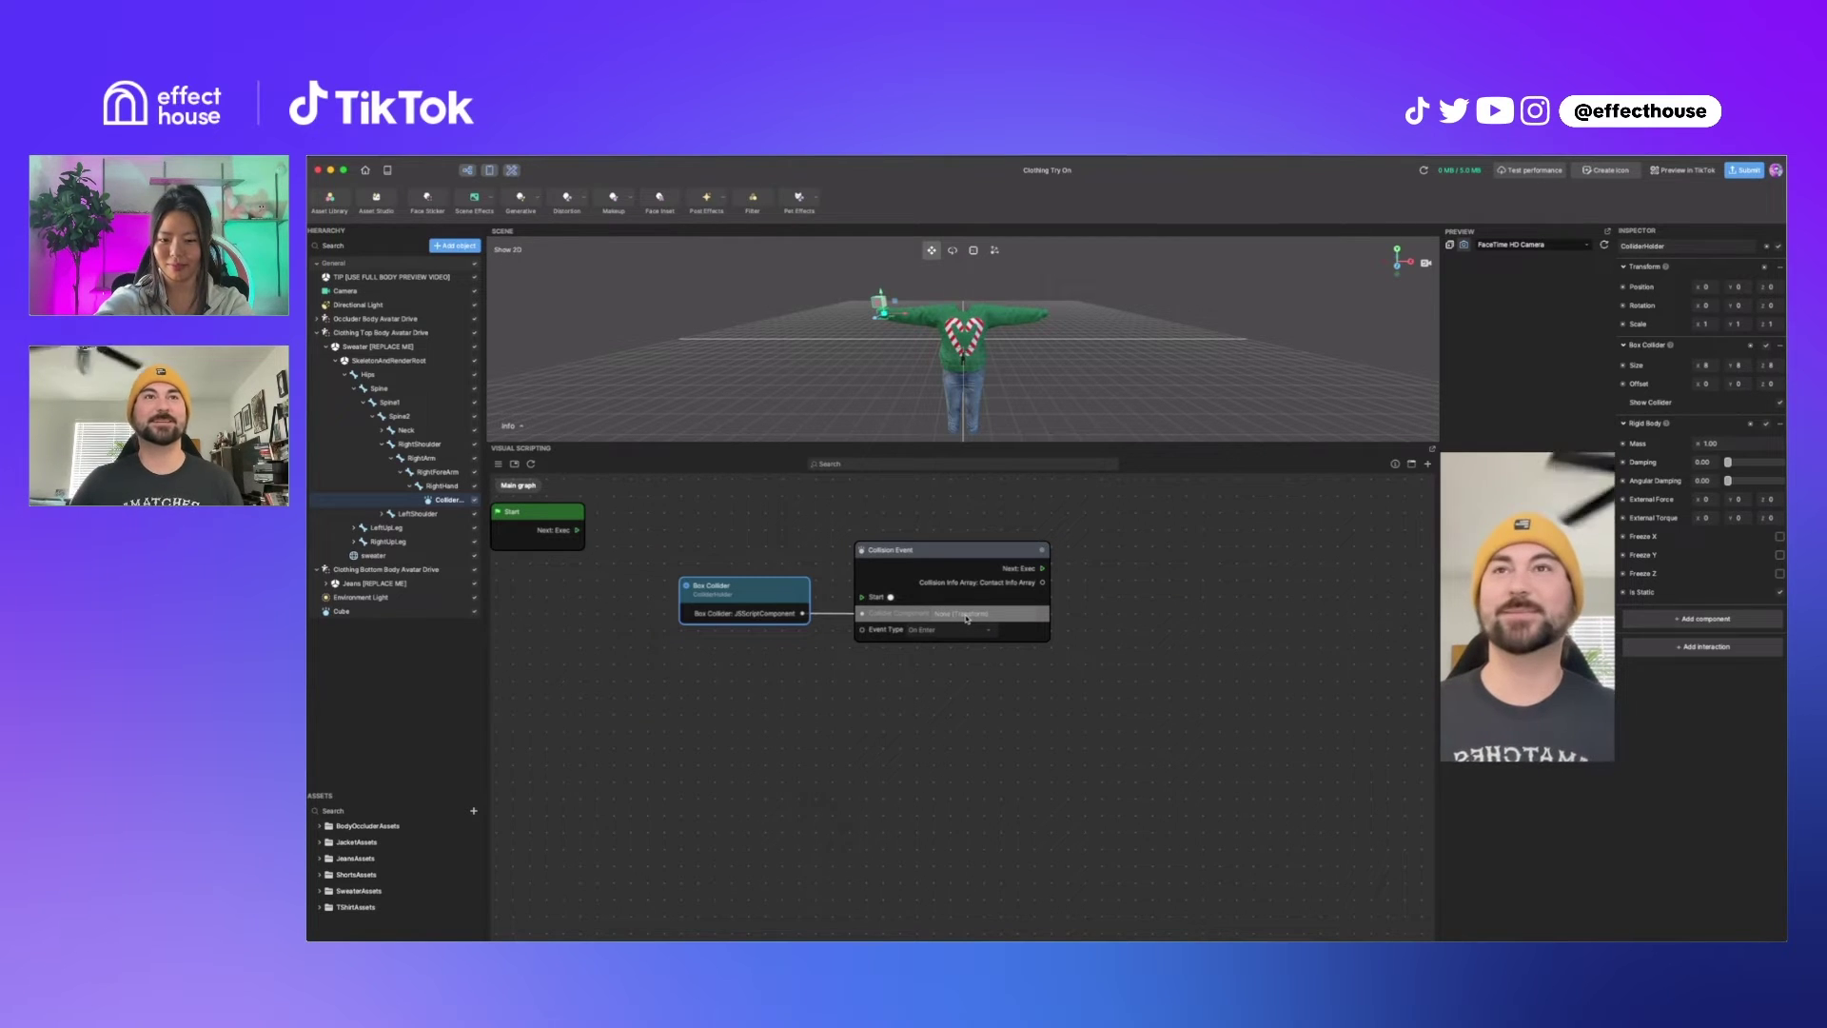
{"action": "left_click_drag", "start_coordinate": [974, 558], "coordinate": [1075, 520]}
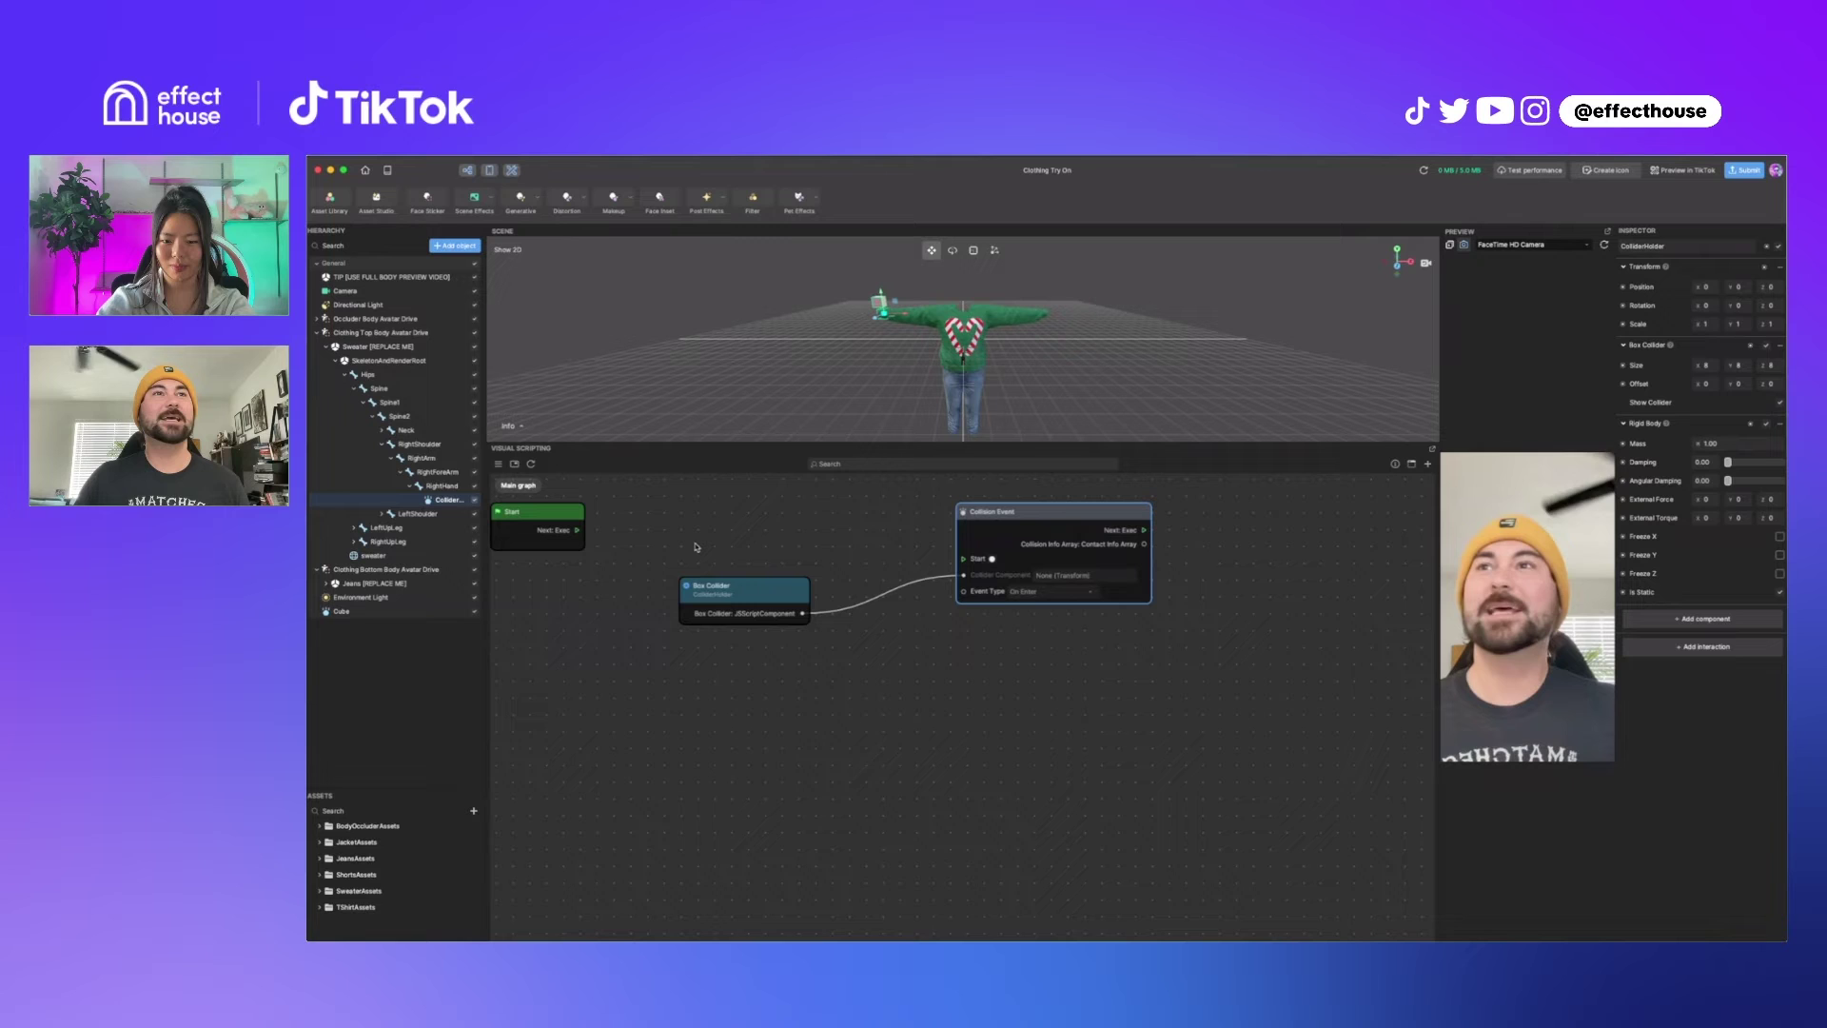
Add an Update node and wire its Next Exec to the Collision Event's Start.
{"action": "right_click", "coordinate": [781, 524]}
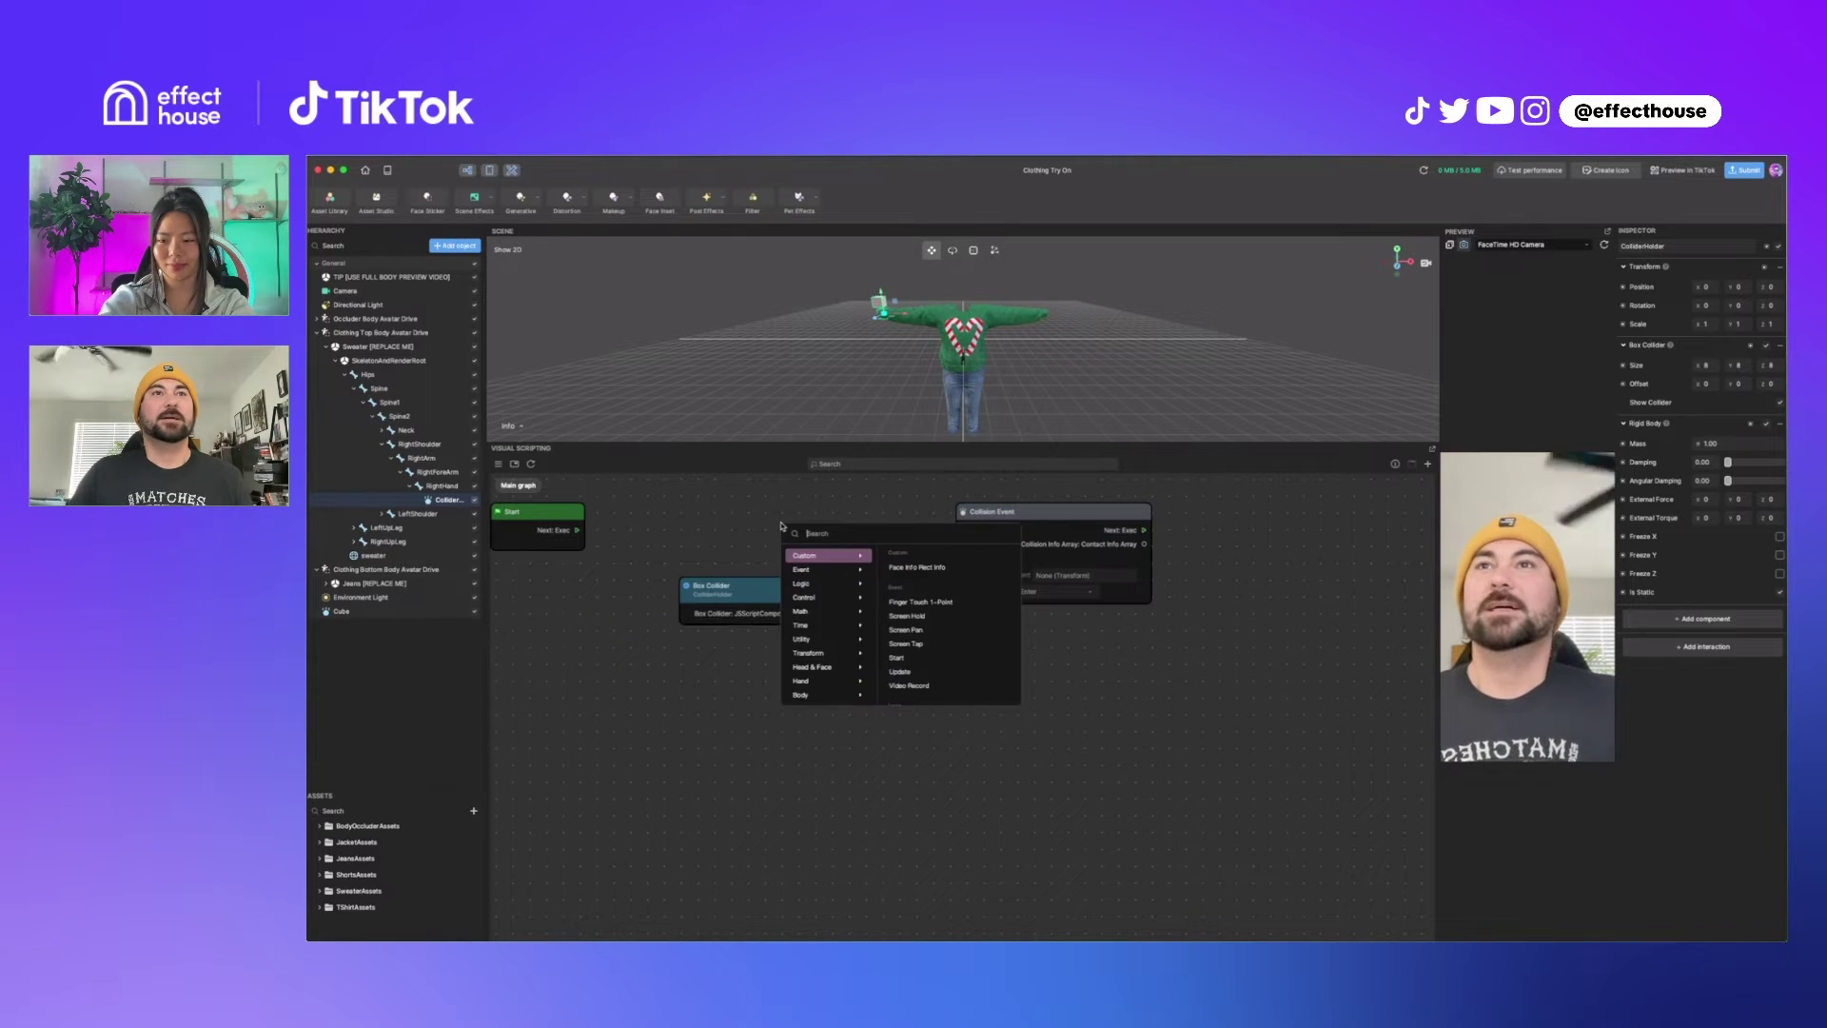
{"action": "type", "text": "update"}
{"action": "key", "text": "Return"}
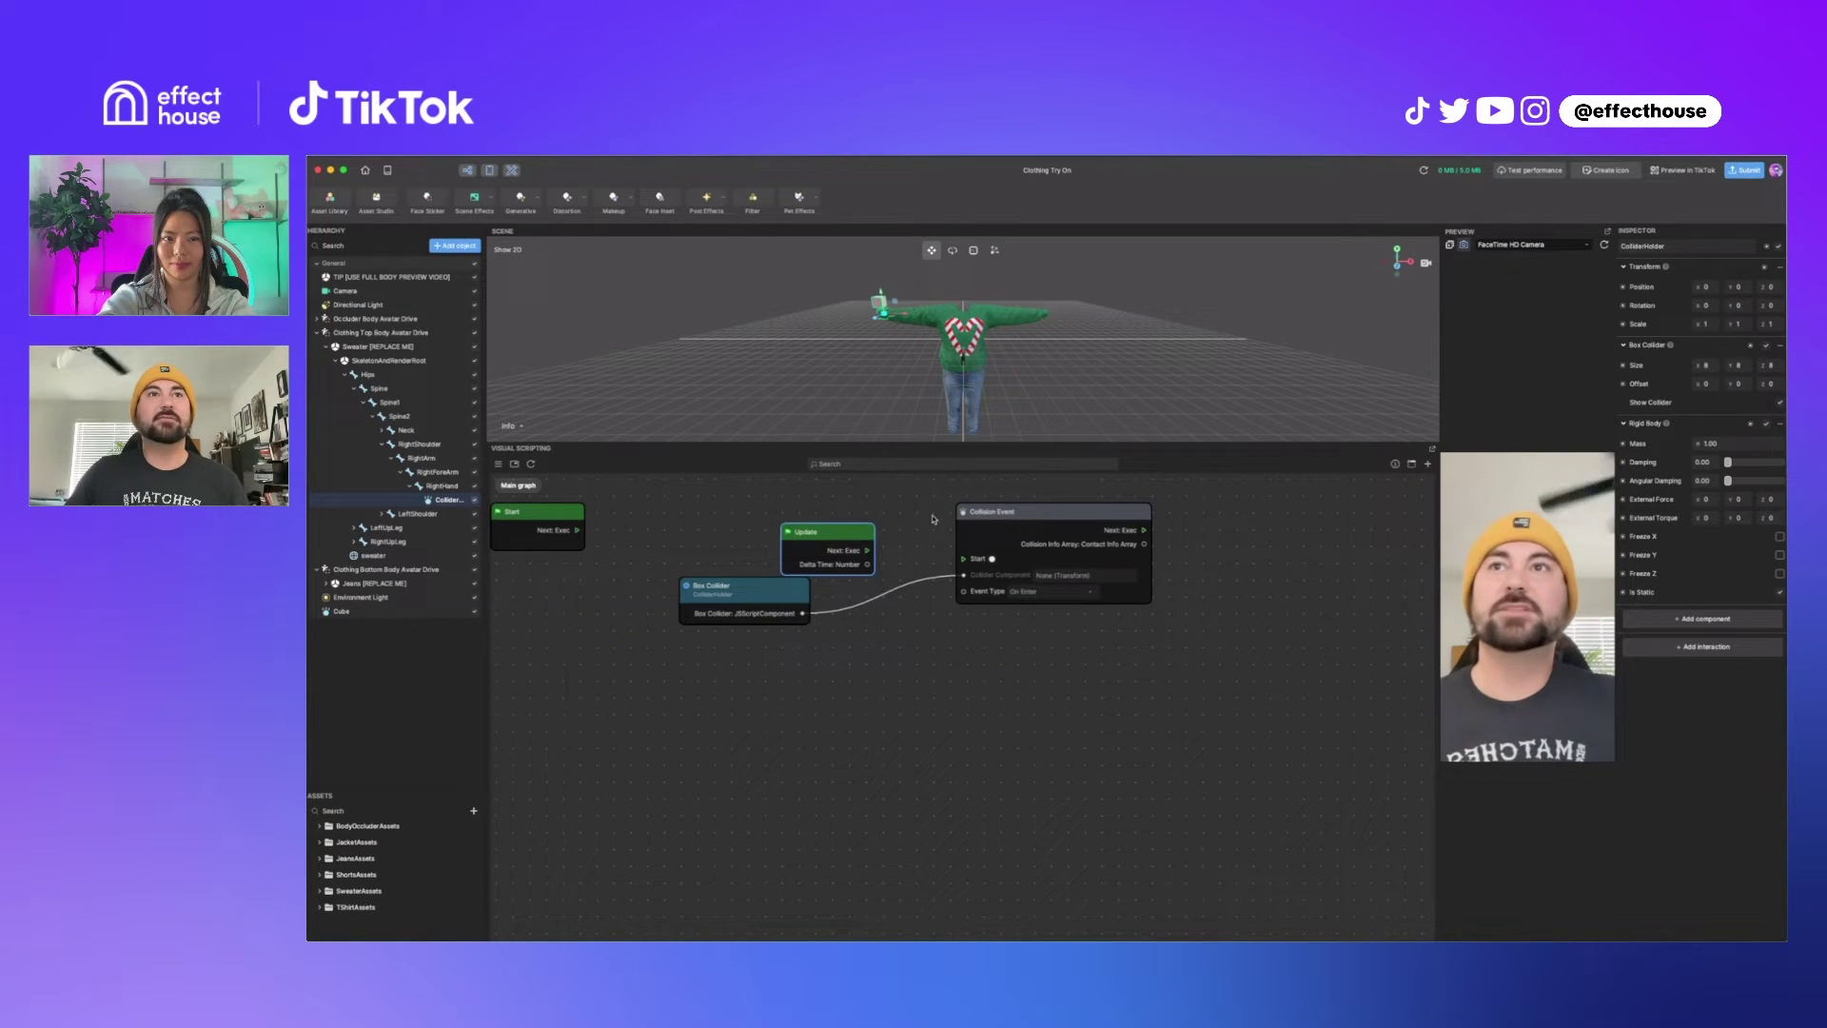
{"action": "left_click_drag", "start_coordinate": [867, 550], "coordinate": [800, 533]}
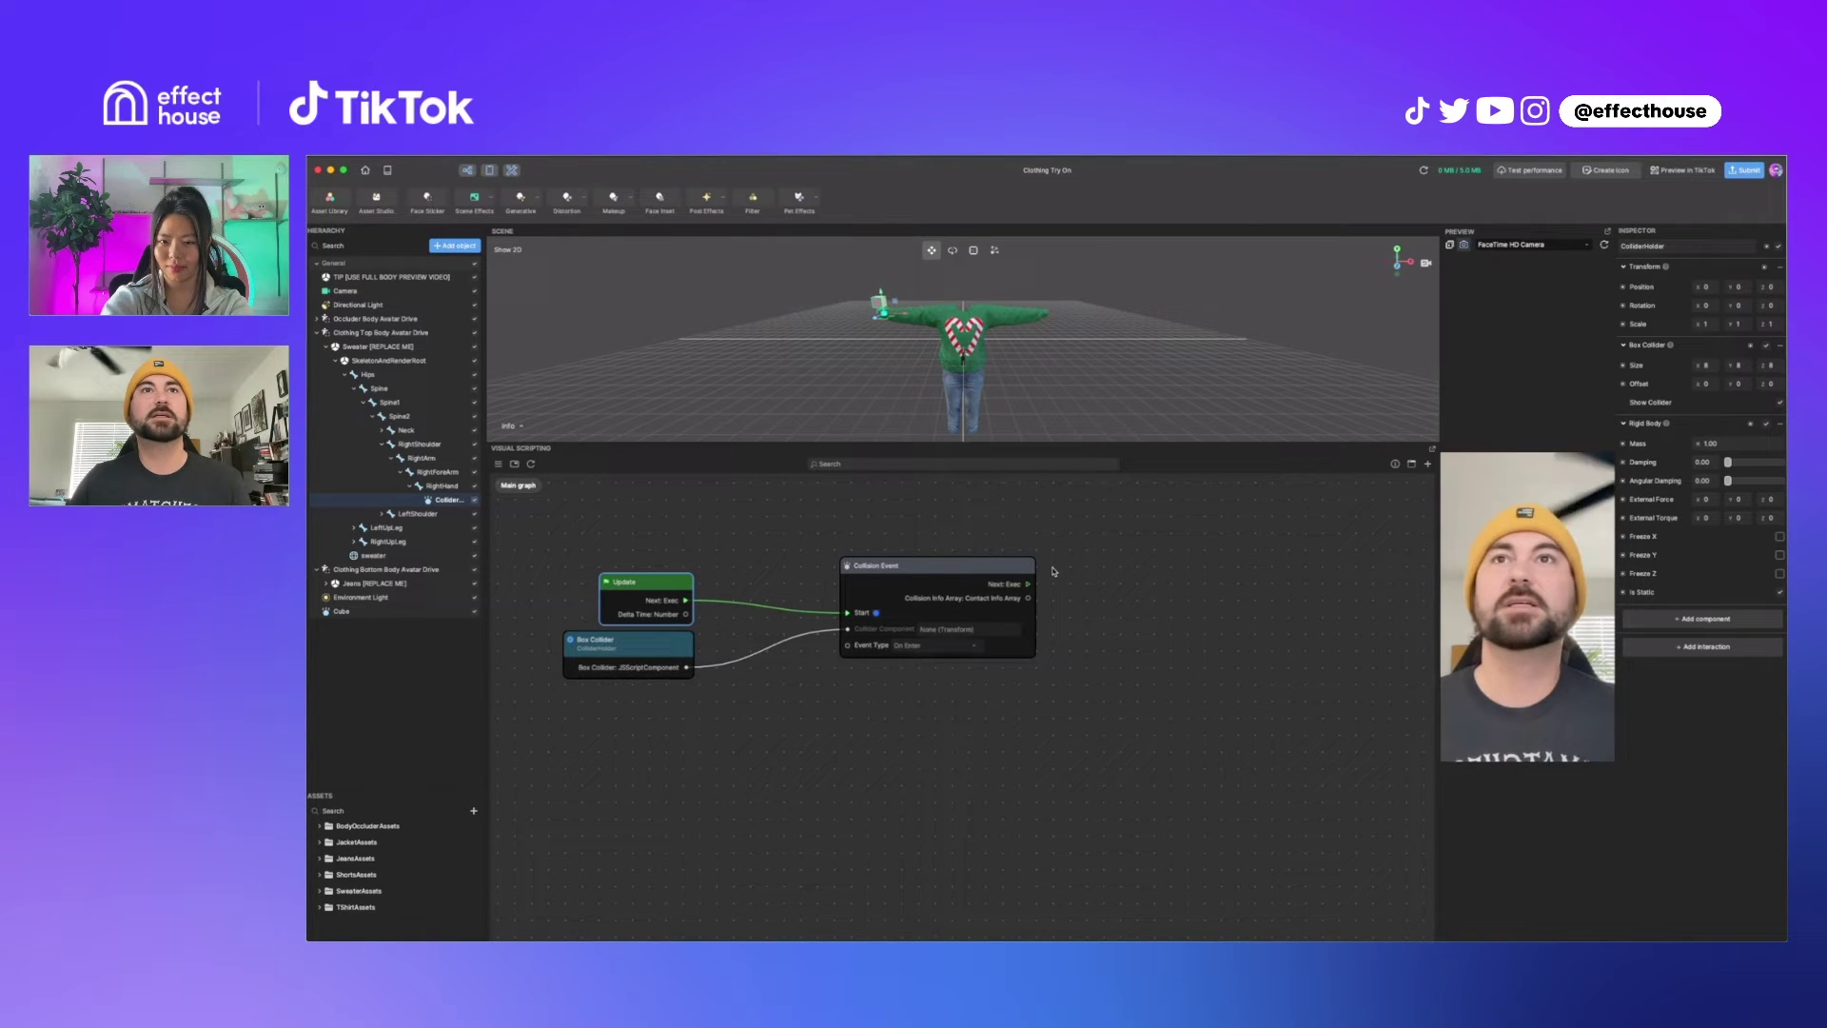
Add a Set Visibility node to the graph via the 'set' search.
{"action": "right_click", "coordinate": [1104, 586]}
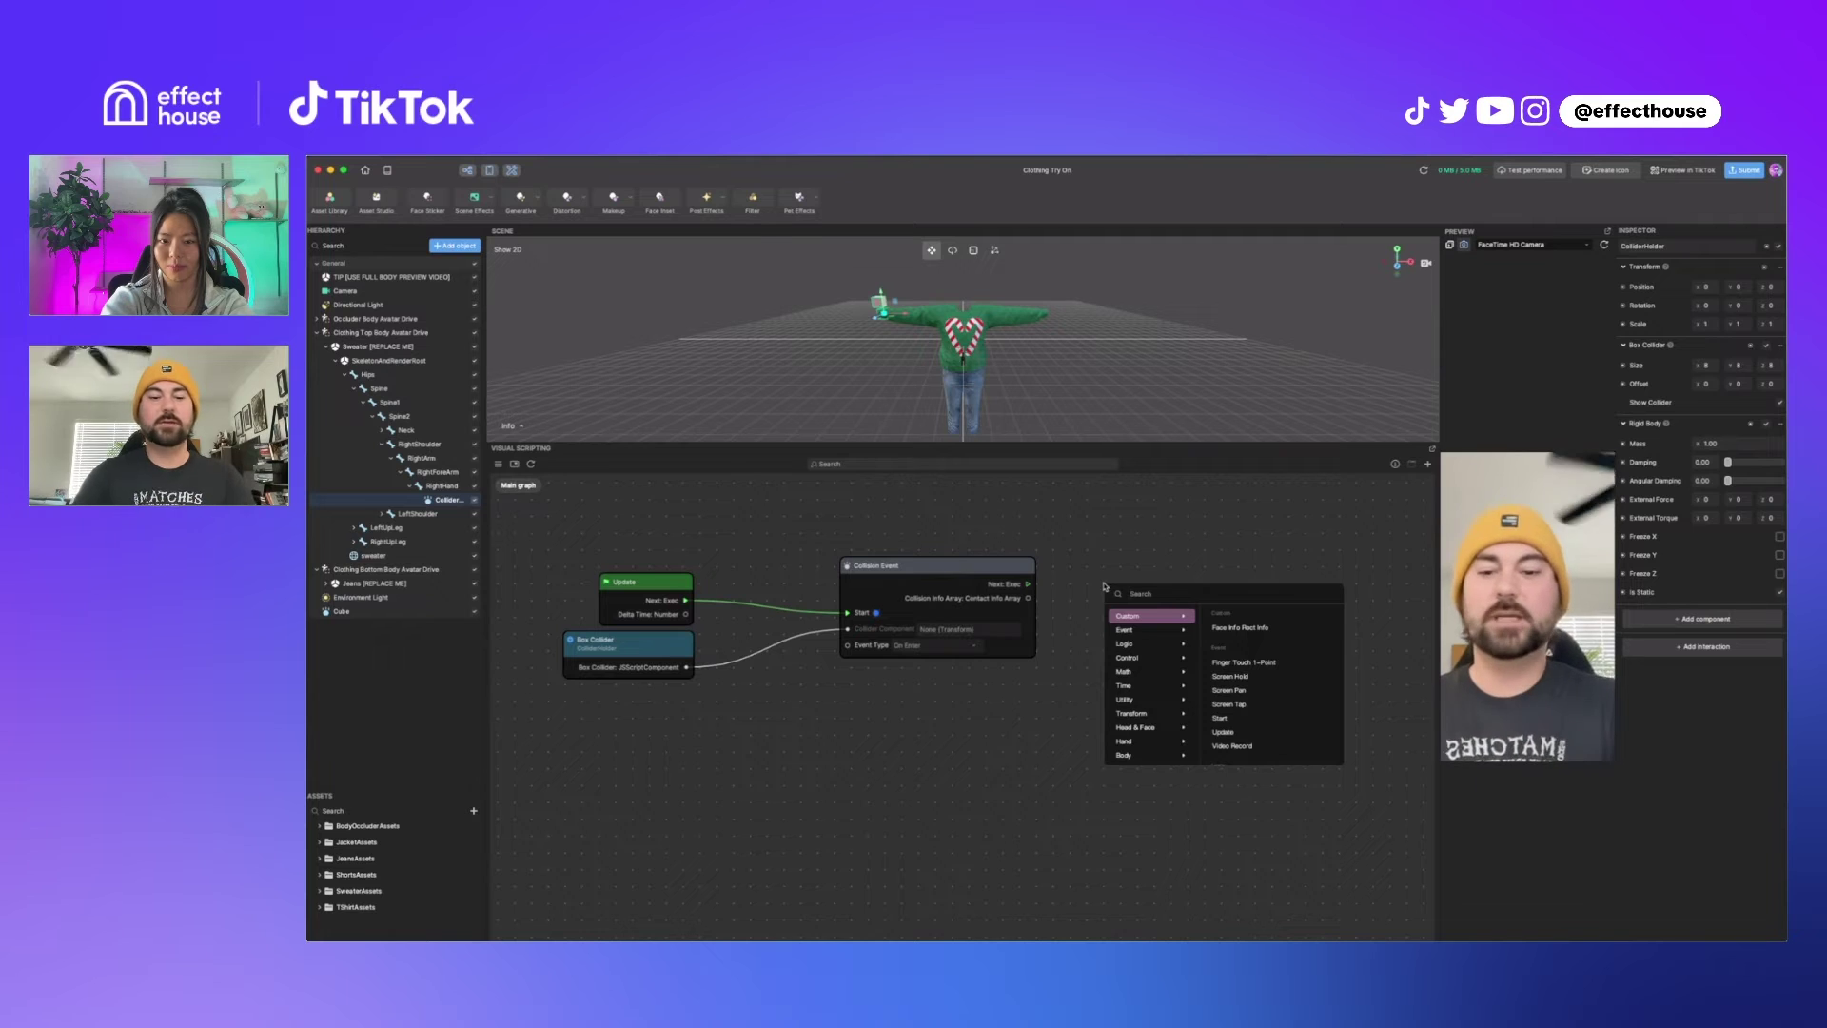
{"action": "left_click", "coordinate": [1102, 582]}
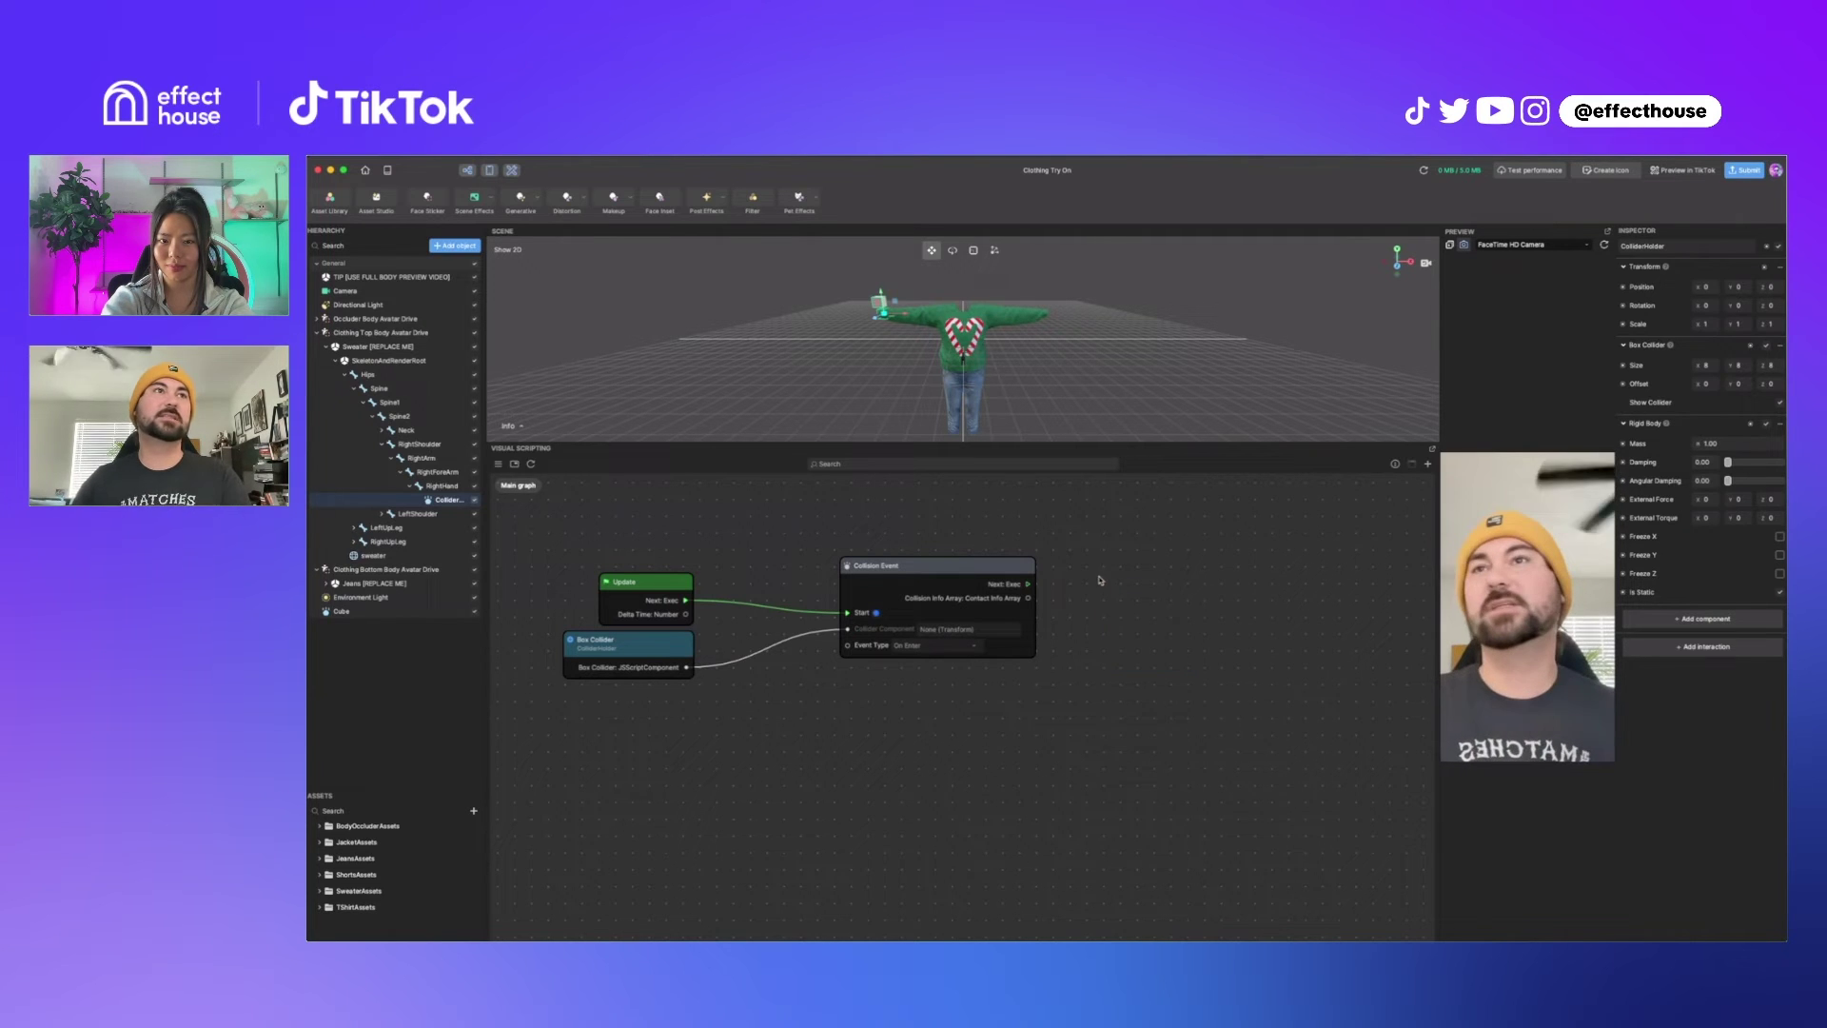
{"action": "right_click", "coordinate": [1141, 593]}
{"action": "type", "text": "set"}
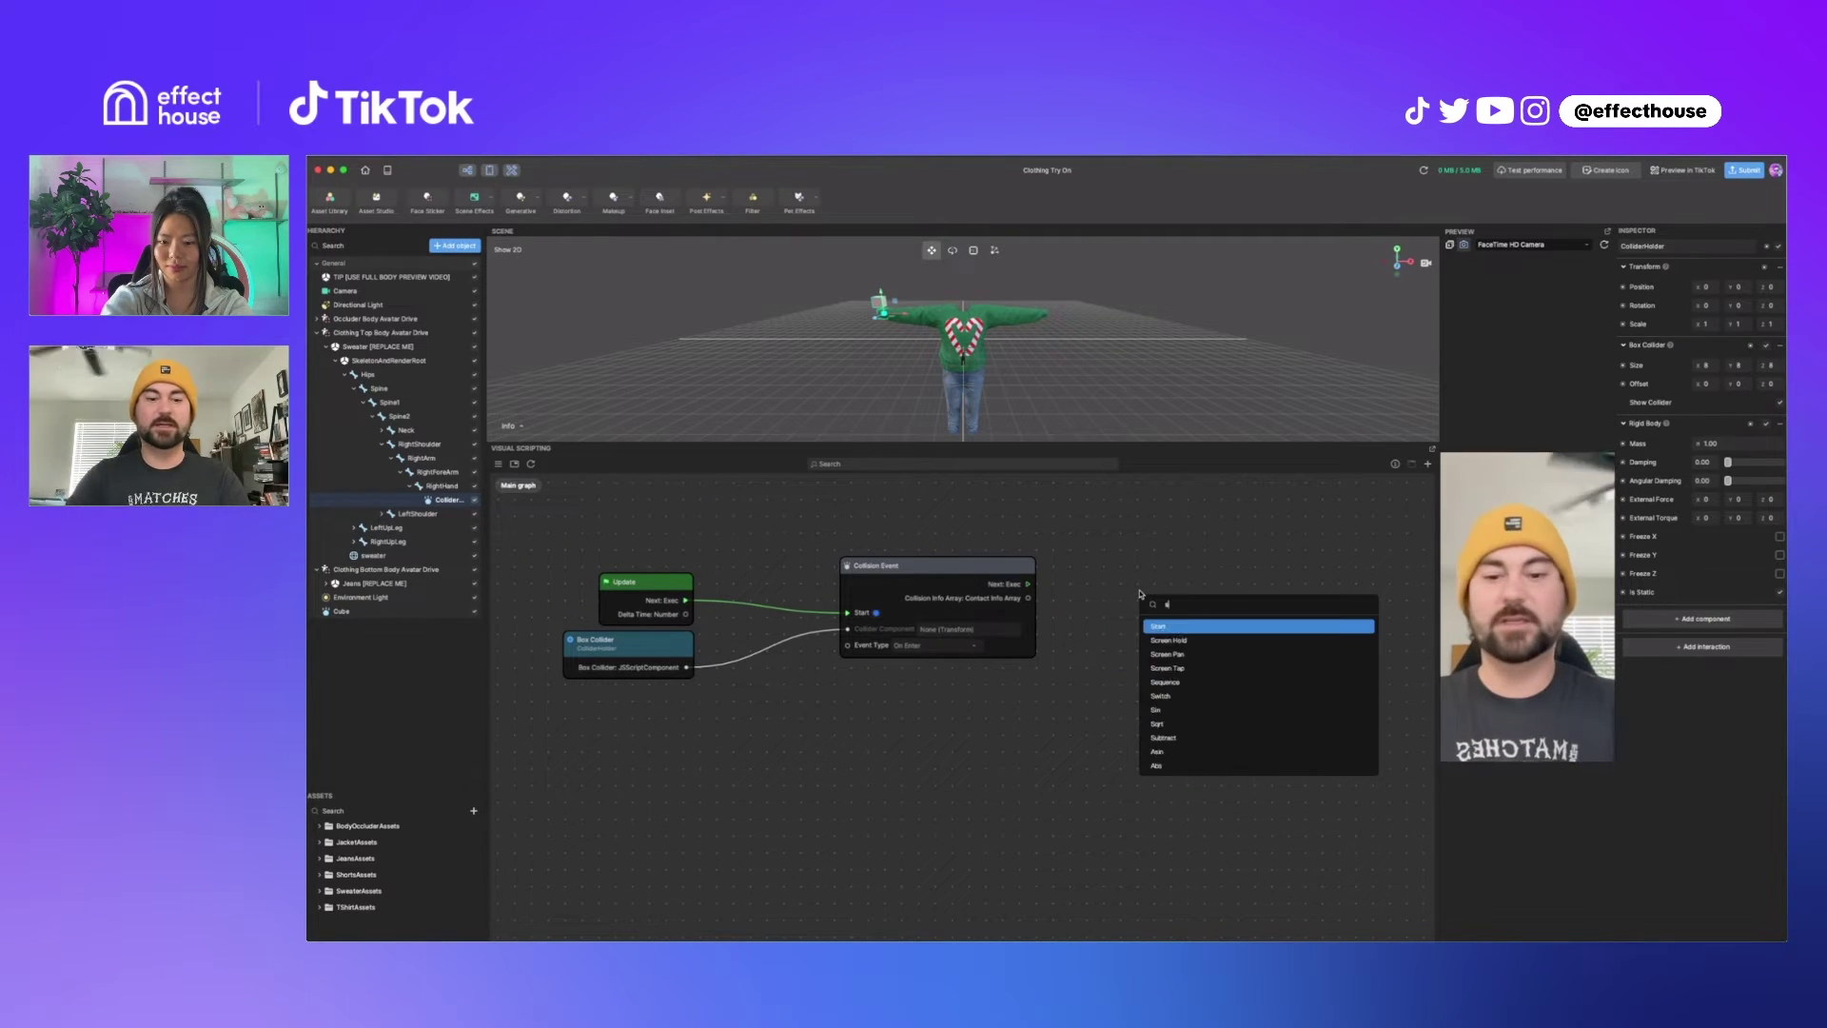
{"action": "key", "text": "Down"}
{"action": "key", "text": "Down"}
{"action": "key", "text": "Down"}
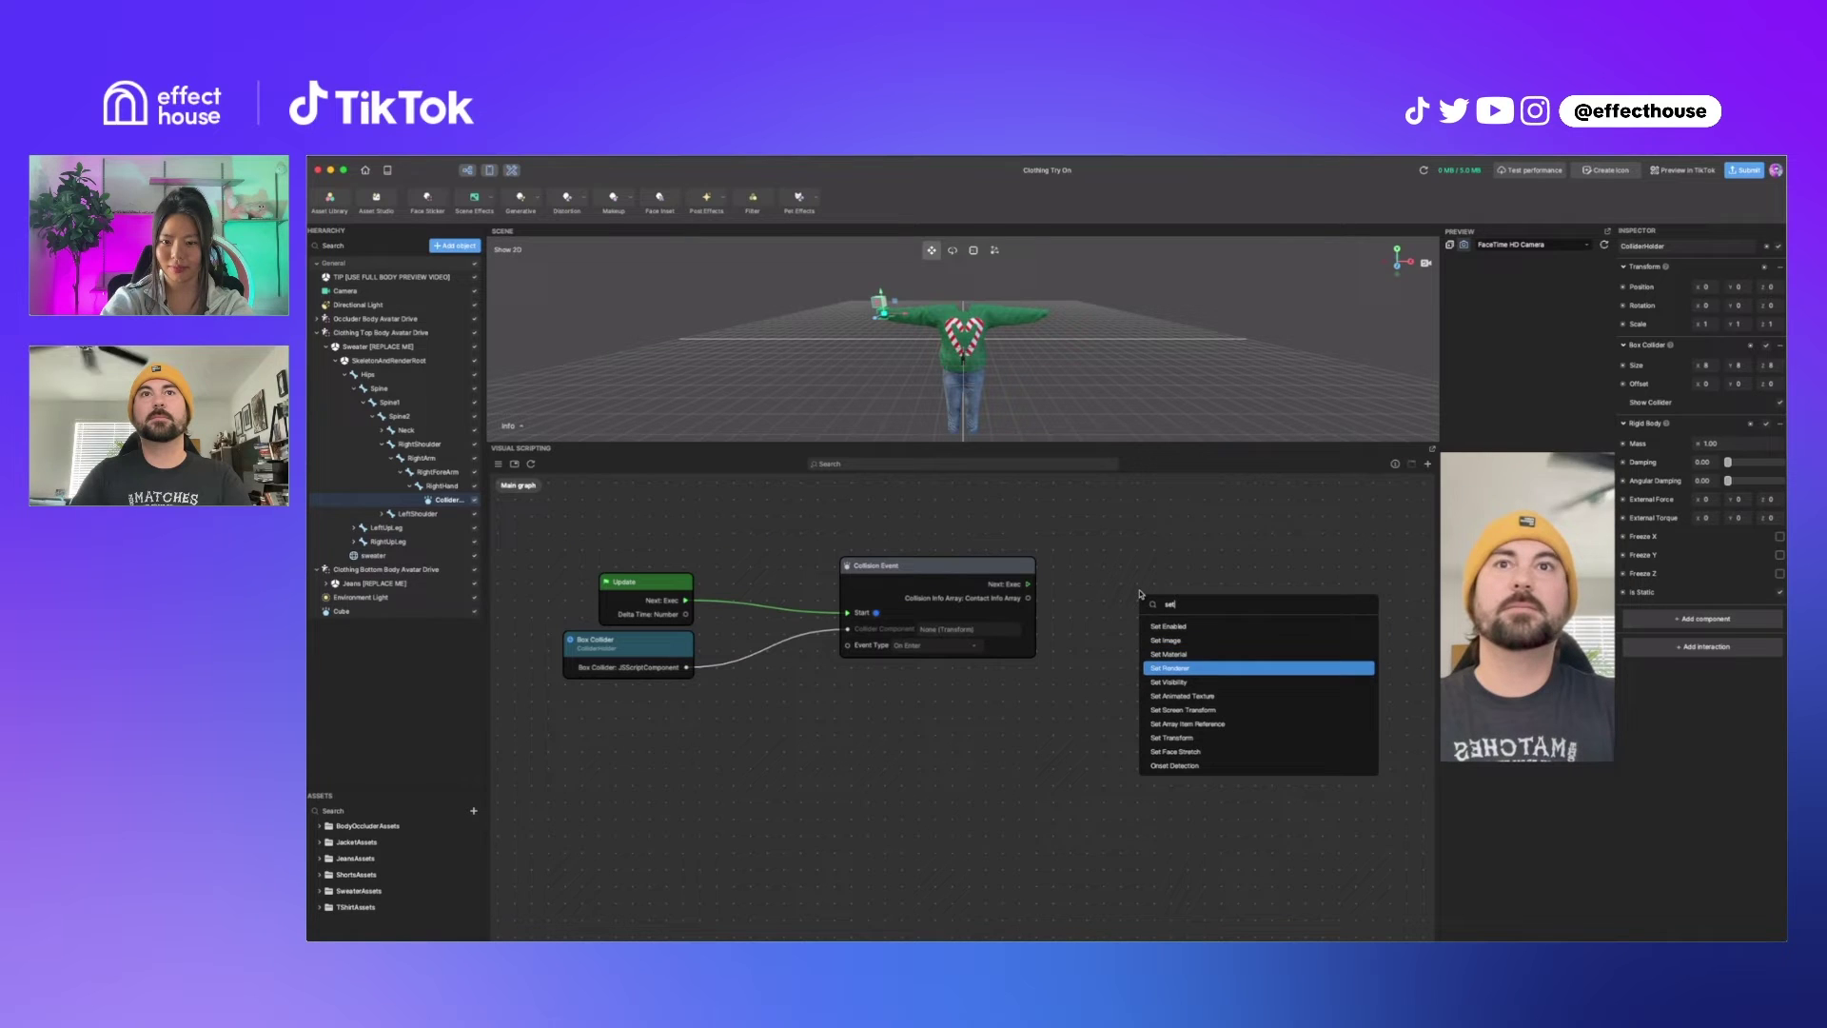
{"action": "key", "text": "Up"}
{"action": "key", "text": "Down"}
{"action": "key", "text": "Down"}
{"action": "key", "text": "Return"}
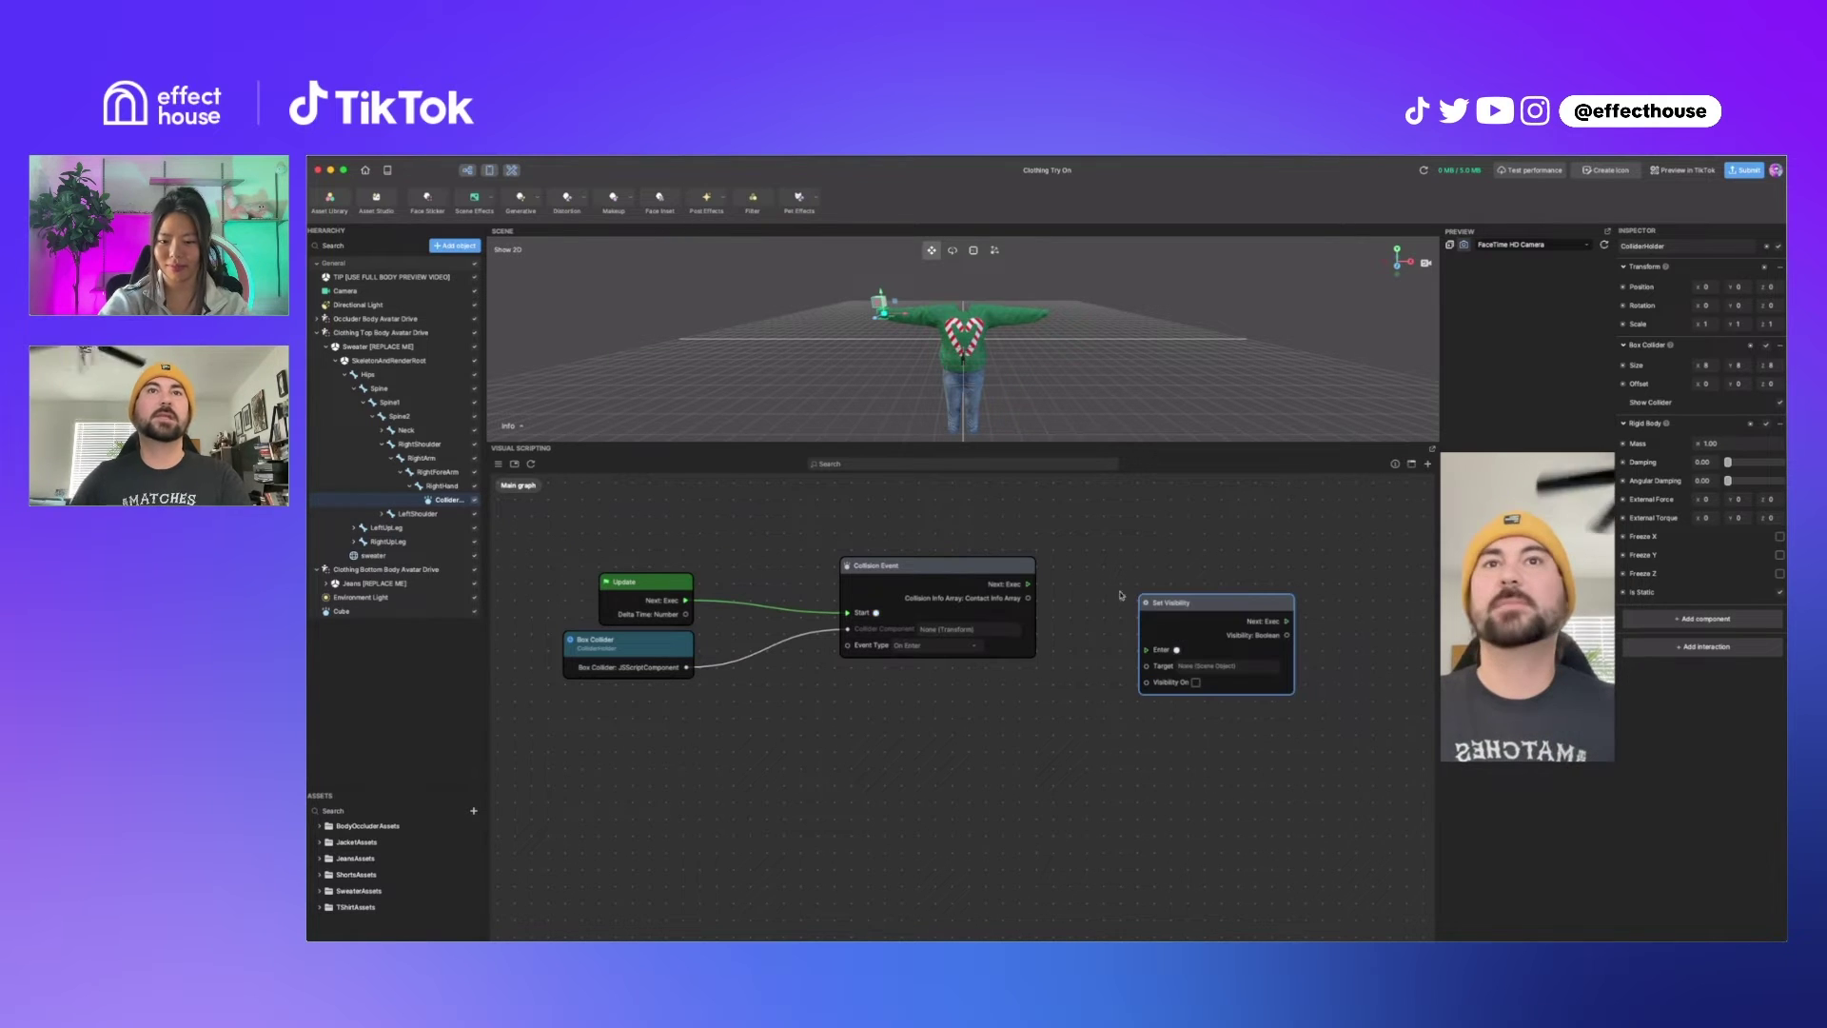
Target Set Visibility at the Cube and trigger it from the Collision Event's exec output.
{"action": "left_click", "coordinate": [1221, 665]}
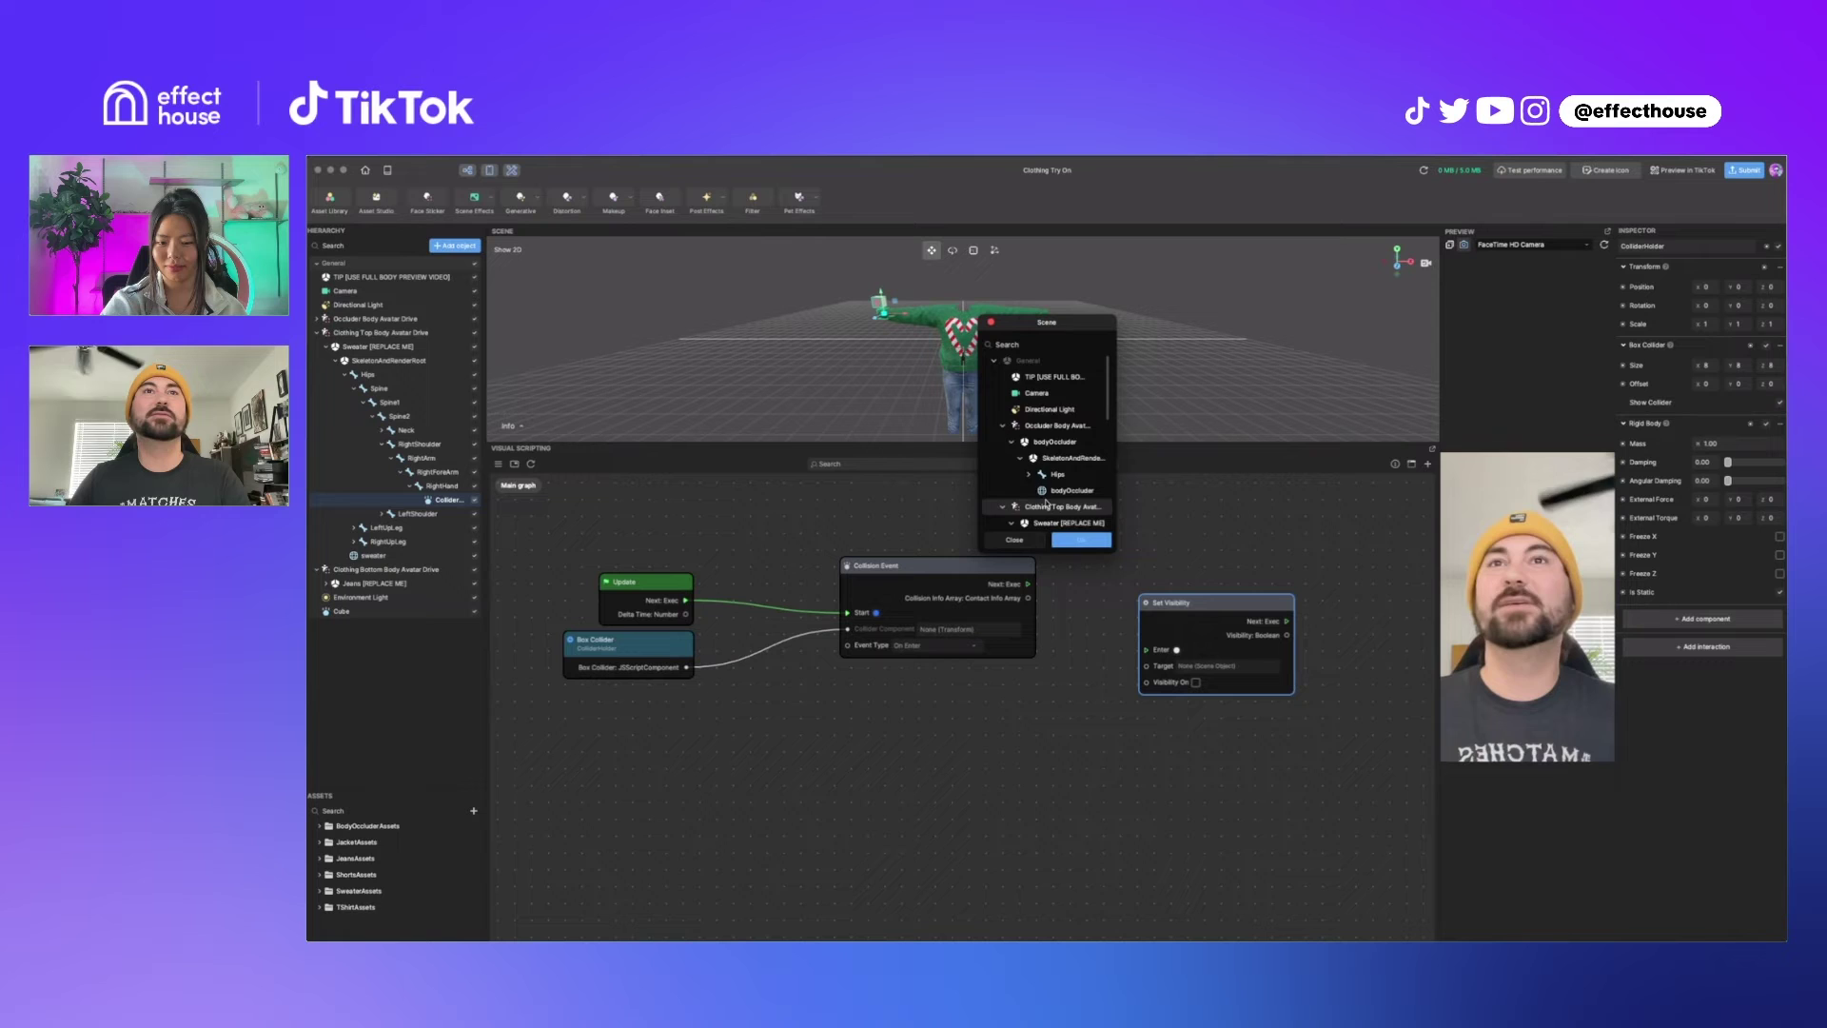
{"action": "scroll", "coordinate": [1047, 503], "scroll_direction": "down", "scroll_amount": 6}
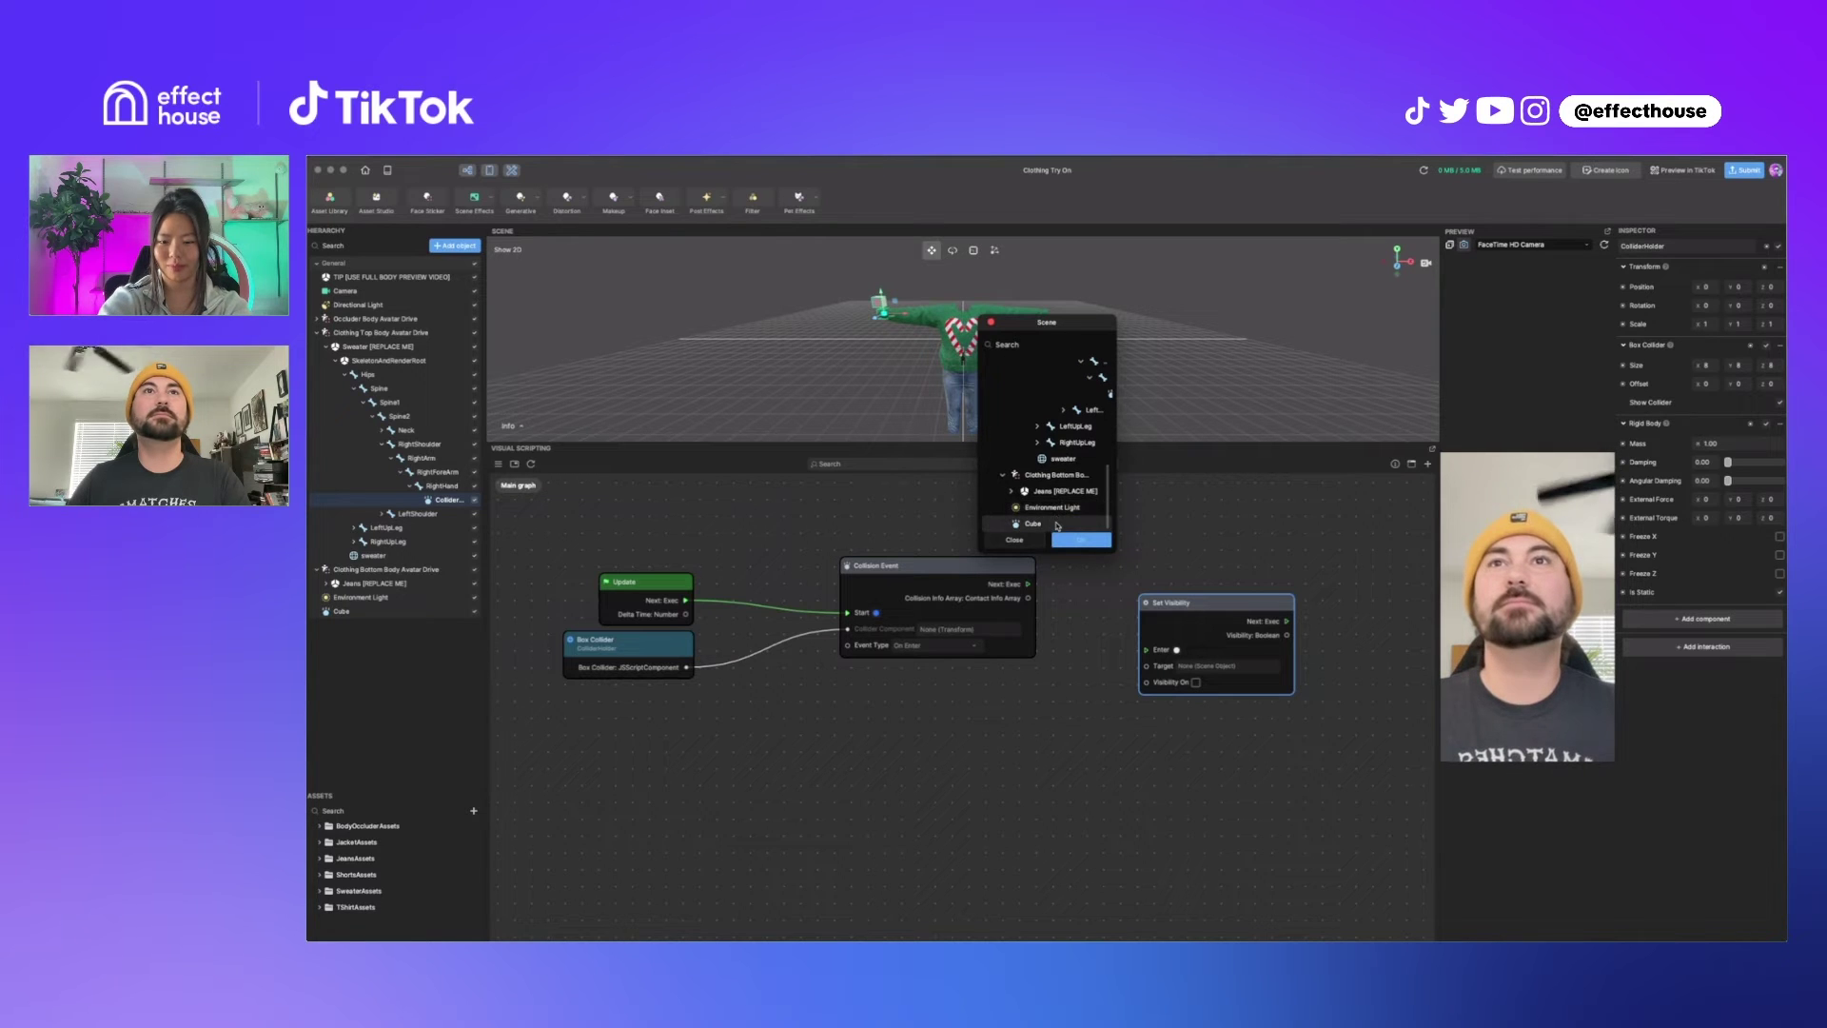
{"action": "left_click", "coordinate": [1057, 525]}
{"action": "left_click", "coordinate": [1081, 540]}
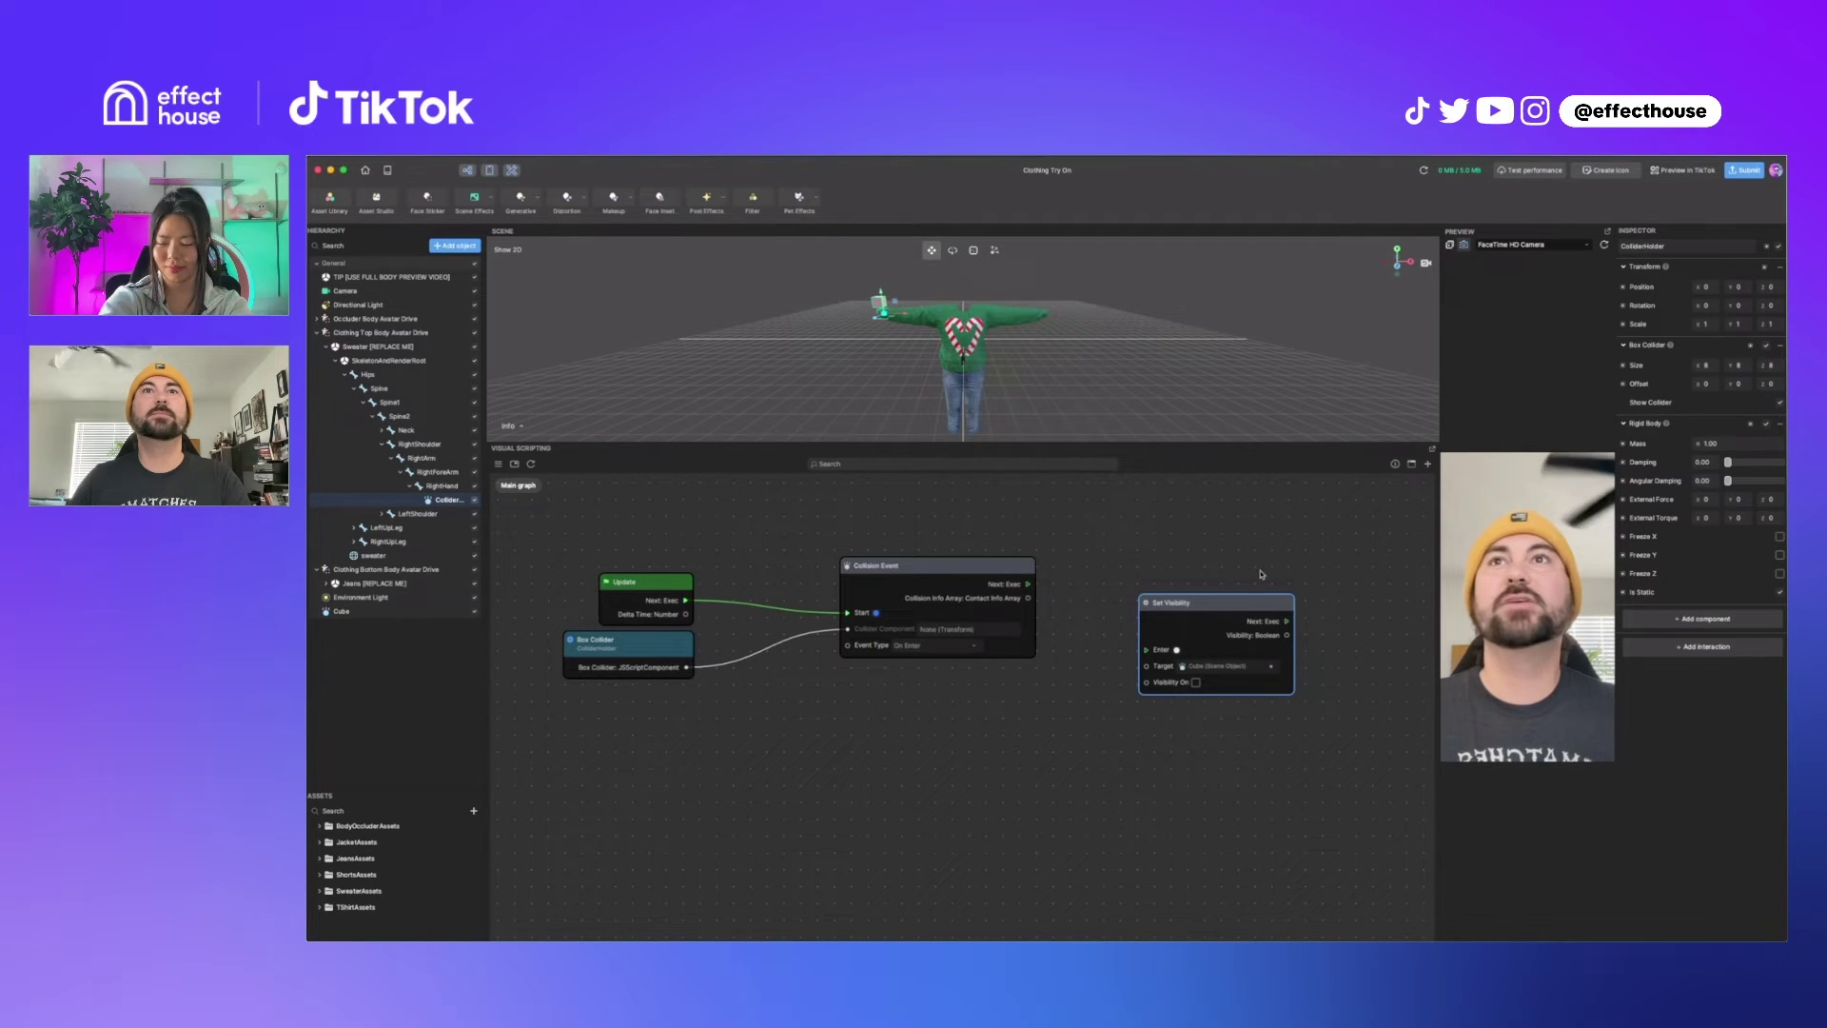
{"action": "left_click_drag", "start_coordinate": [1028, 584], "coordinate": [1147, 662]}
{"action": "left_click_drag", "start_coordinate": [1224, 613], "coordinate": [1172, 578]}
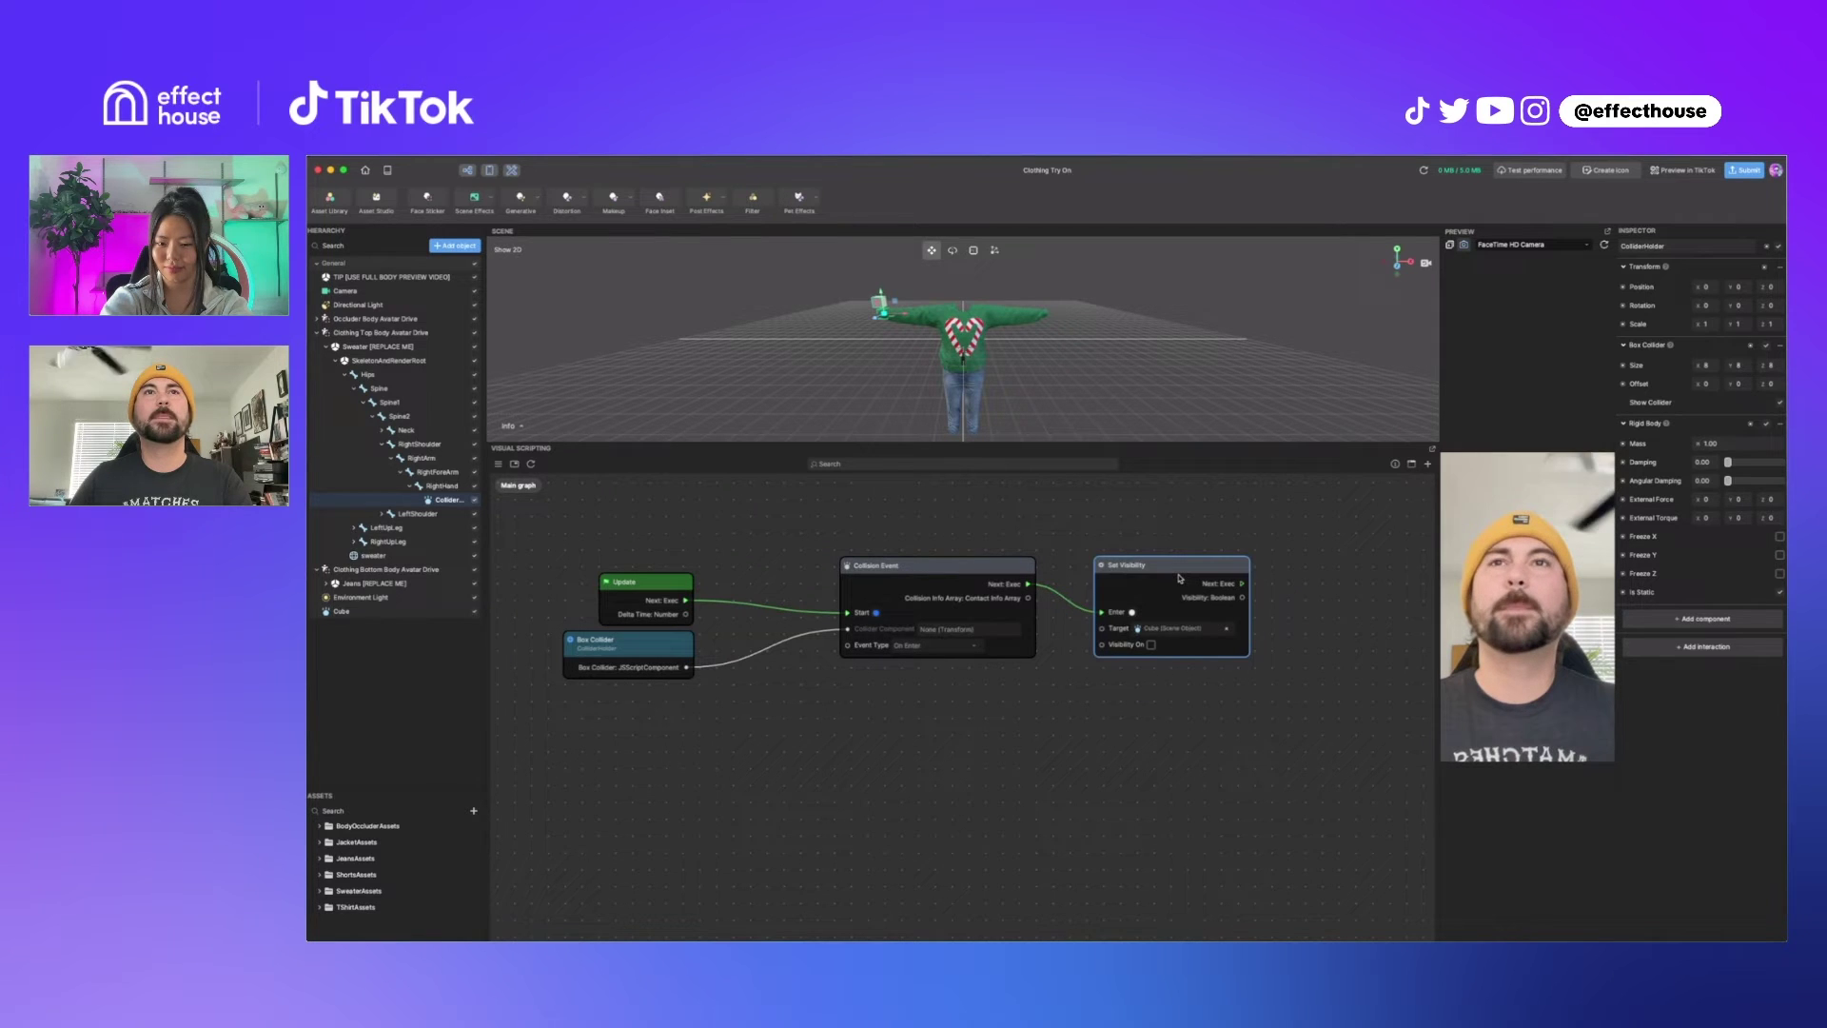
{"action": "left_click", "coordinate": [400, 616]}
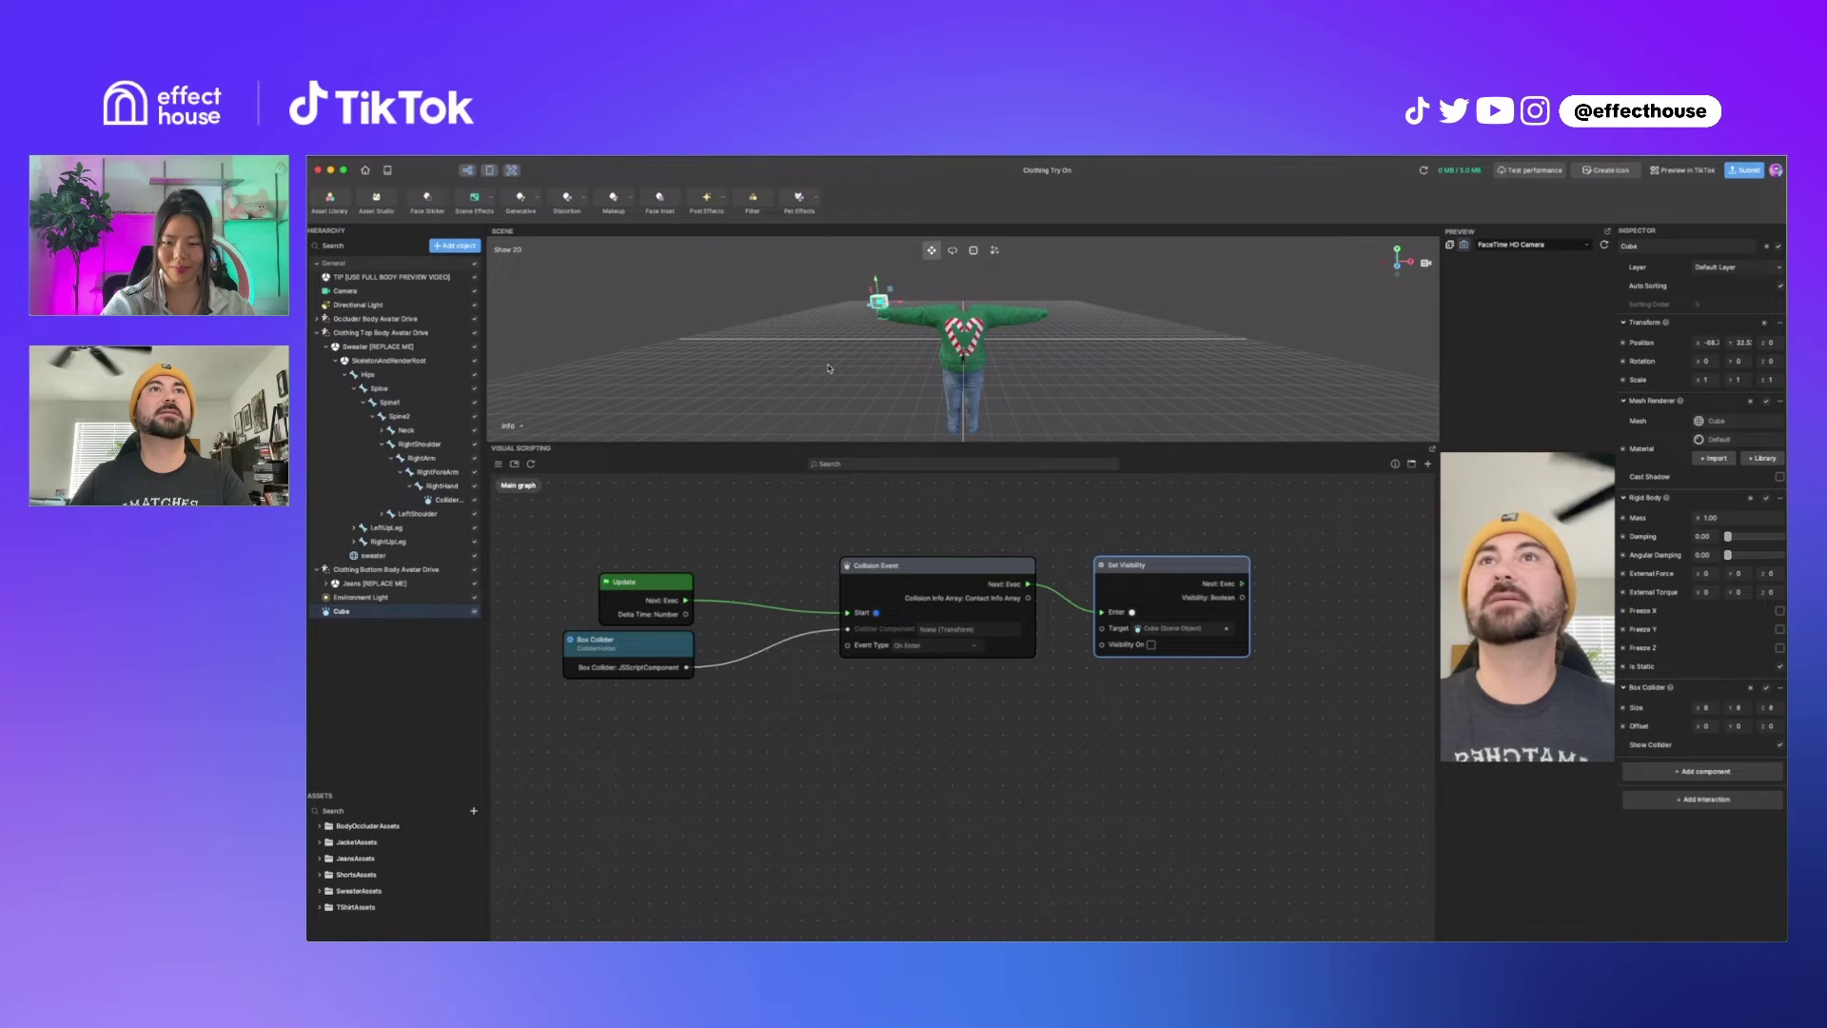
Zoom in and drag the Cube from above the right sleeve to the centre of the sweater's chest.
{"action": "scroll", "coordinate": [846, 304], "scroll_direction": "up", "scroll_amount": 3}
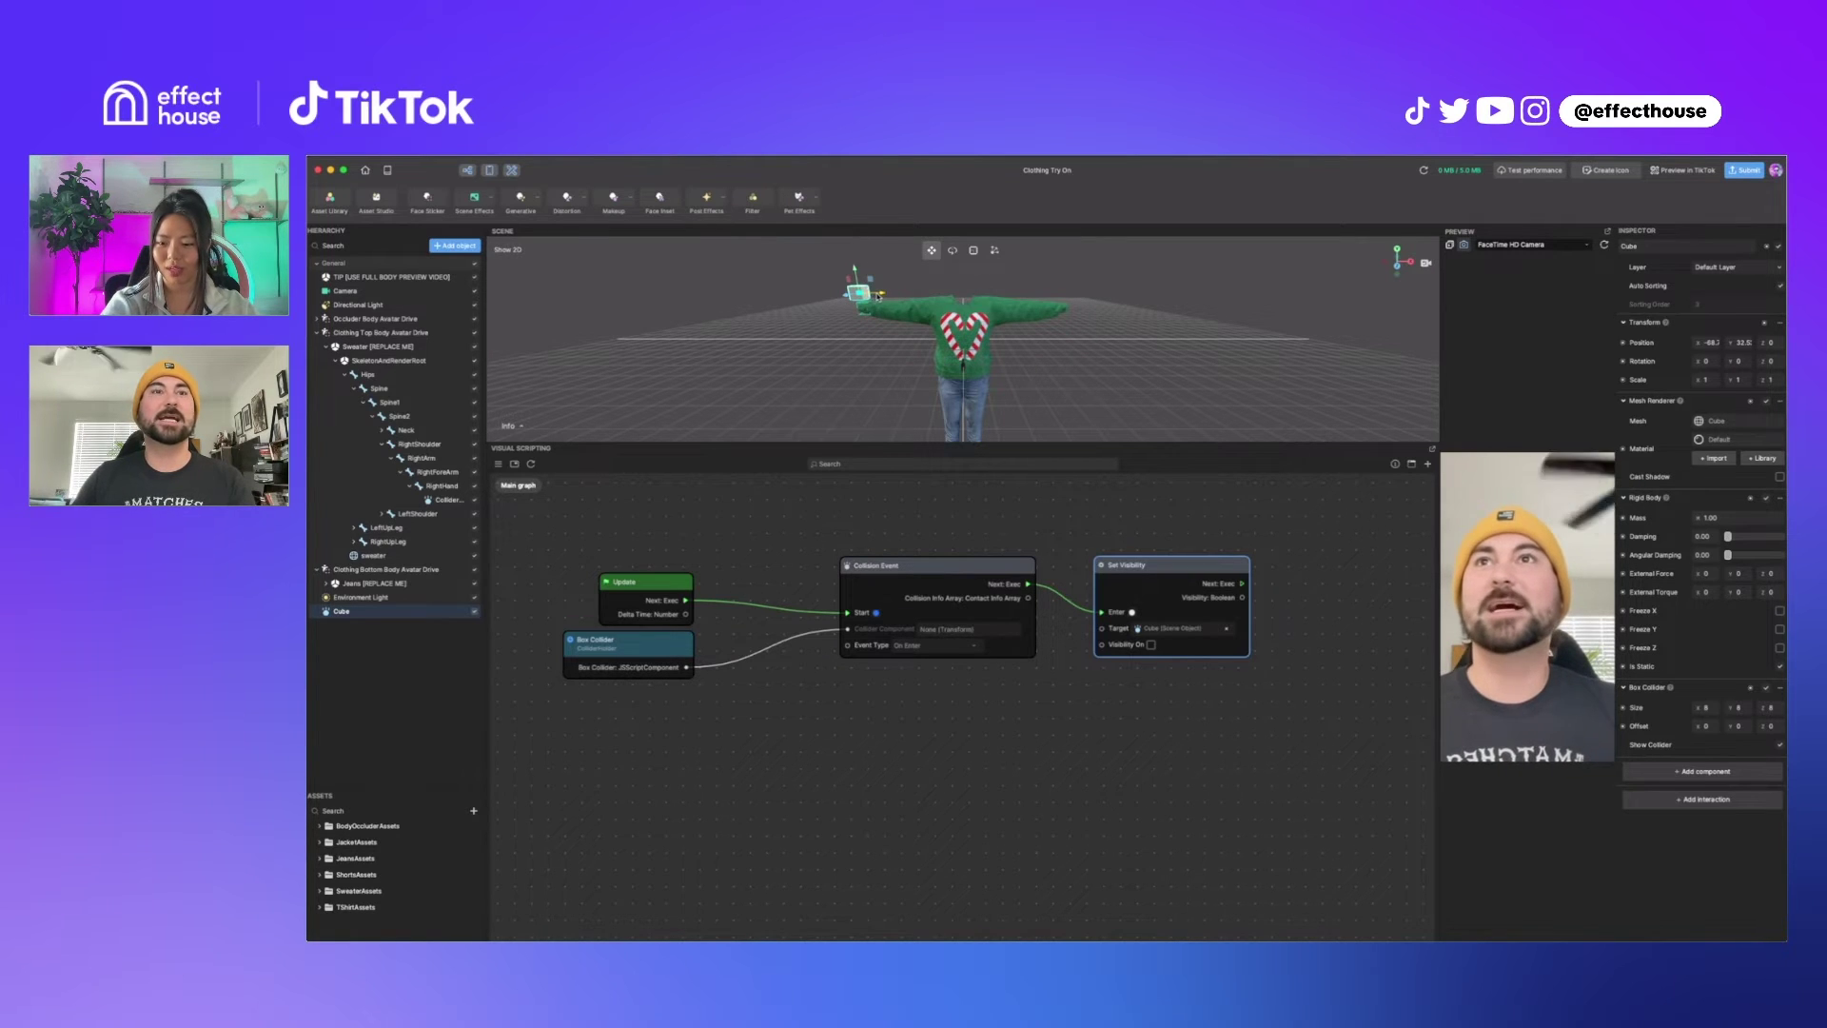
{"action": "left_click_drag", "start_coordinate": [873, 297], "coordinate": [961, 297]}
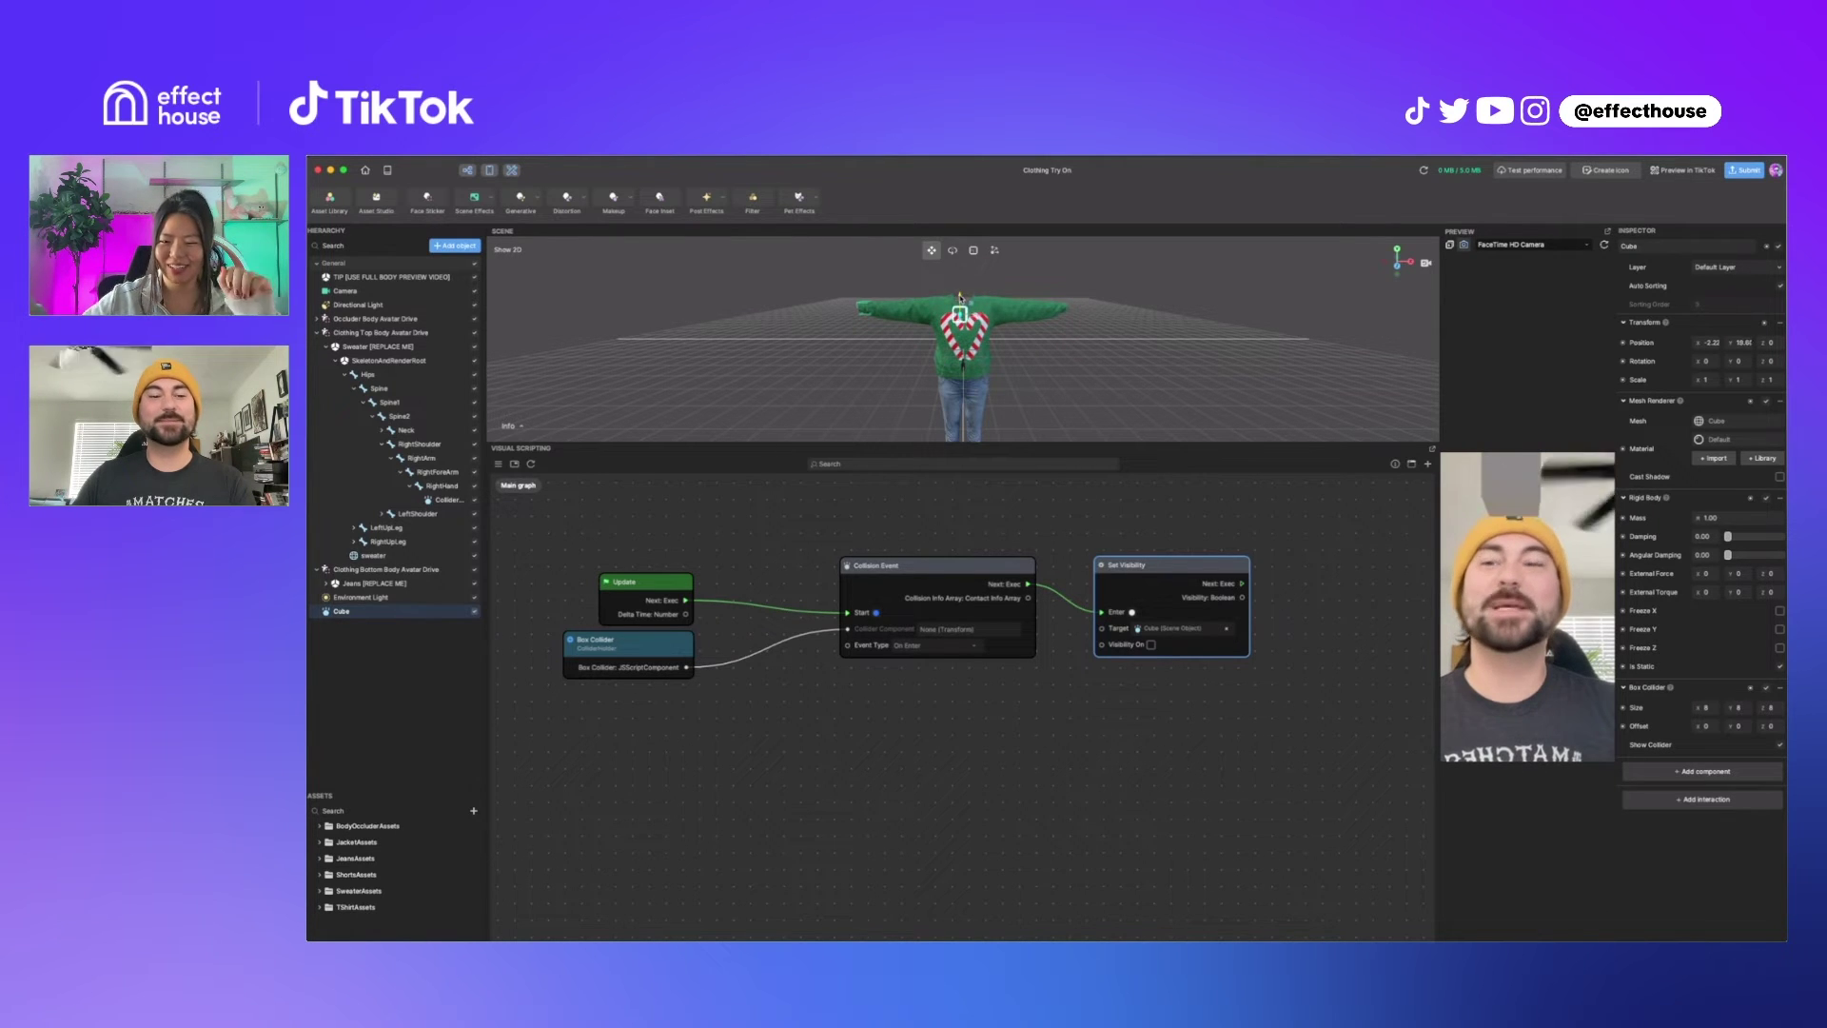
Preview on Full Body > Dancing (Person 2), then push the Cube forward along its Z axis.
{"action": "left_click", "coordinate": [1522, 244]}
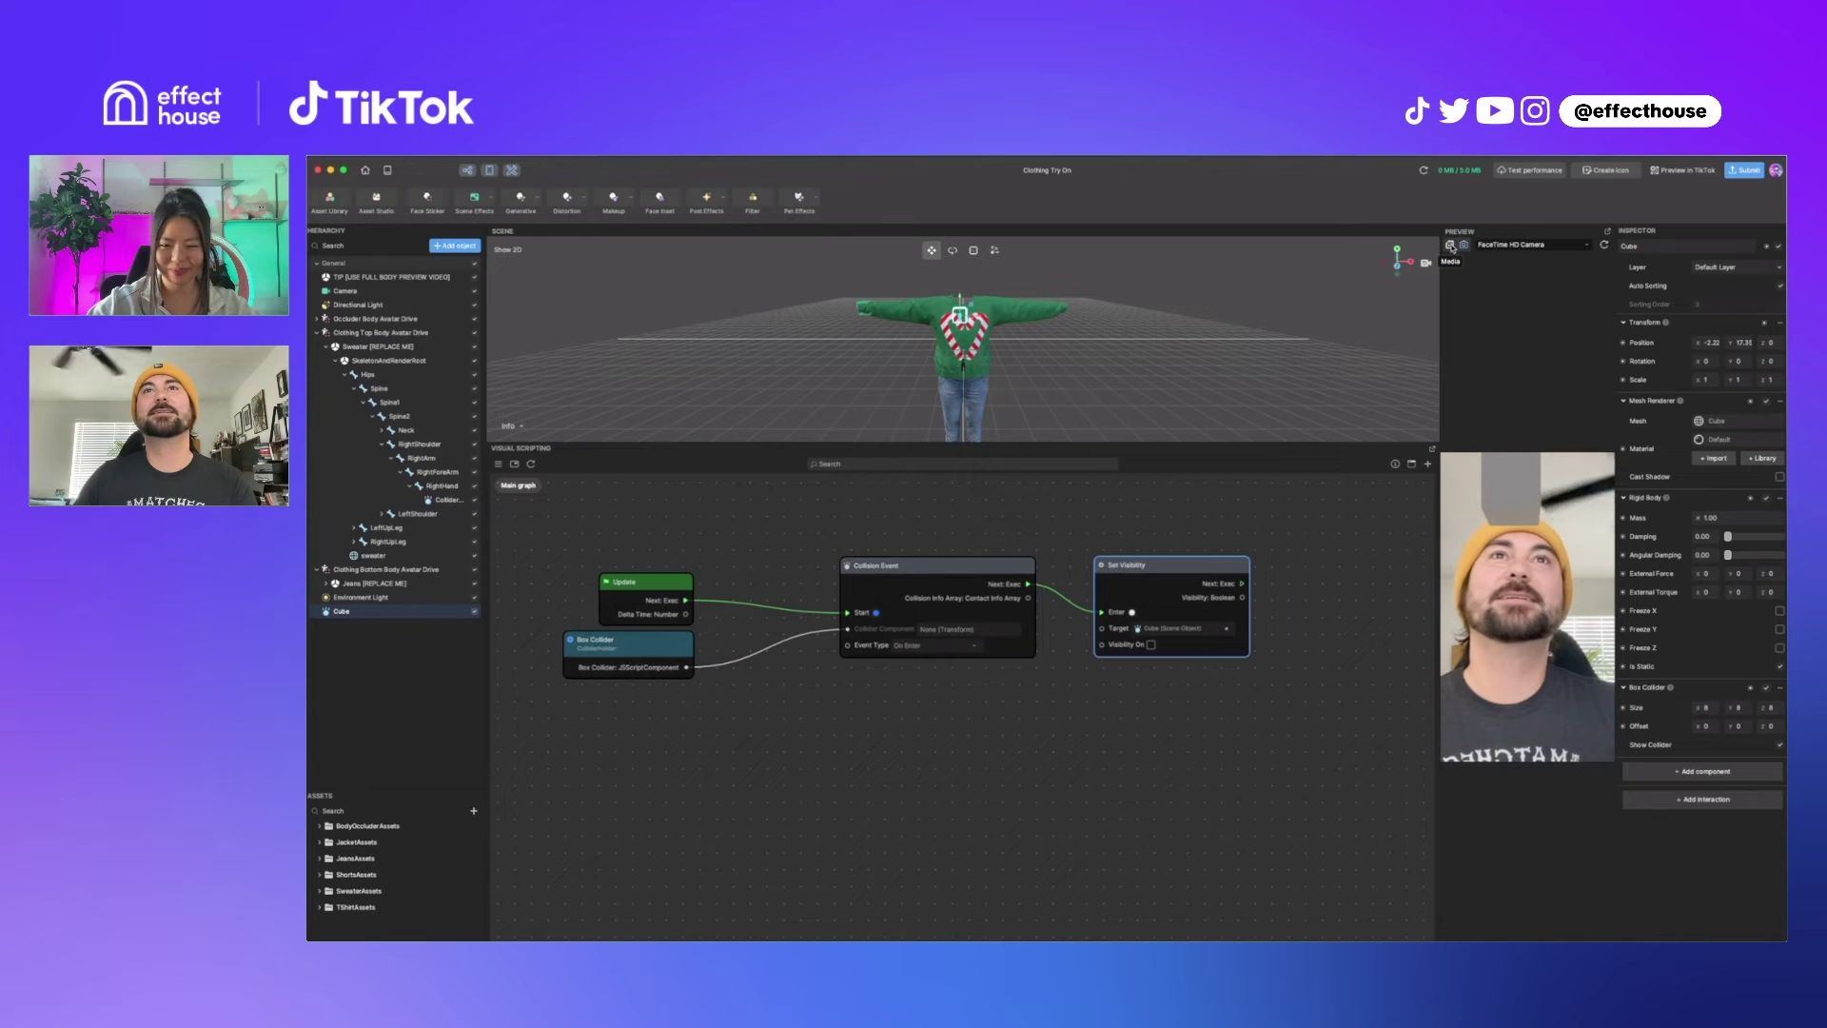
{"action": "left_click", "coordinate": [1561, 251]}
{"action": "left_click", "coordinate": [1561, 251]}
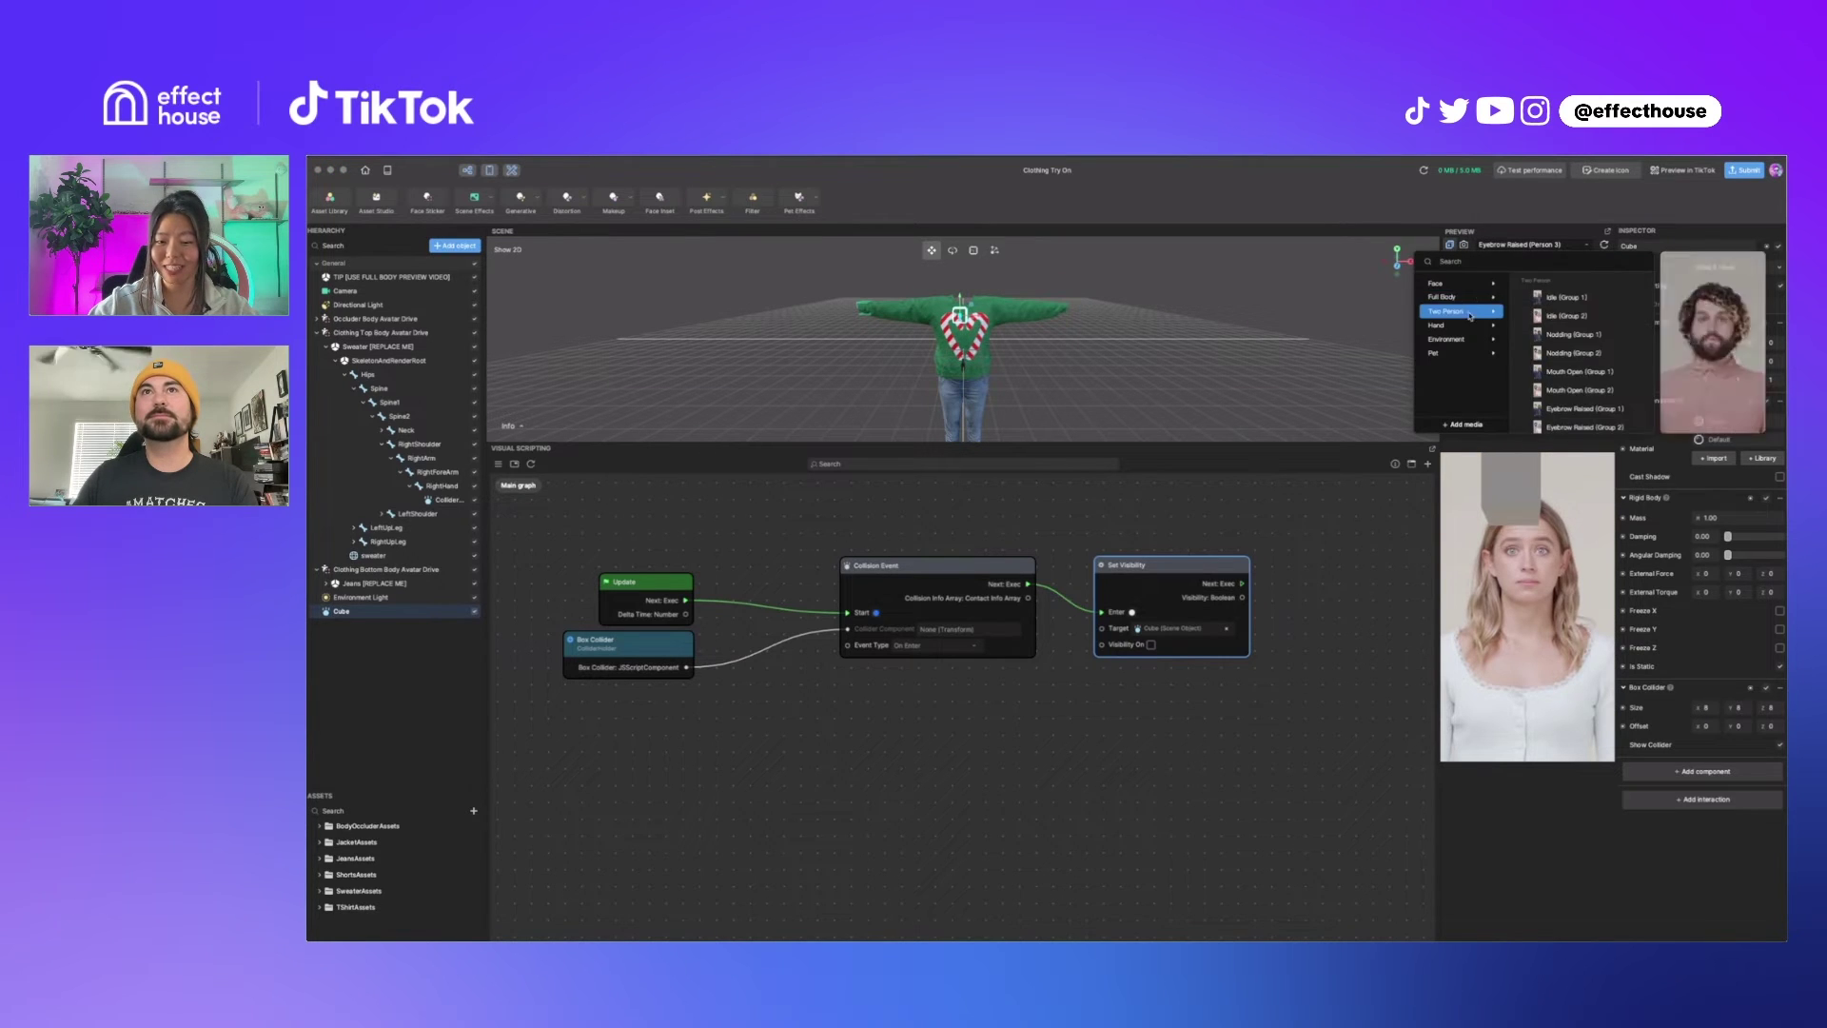
{"action": "mouse_move", "coordinate": [1473, 297]}
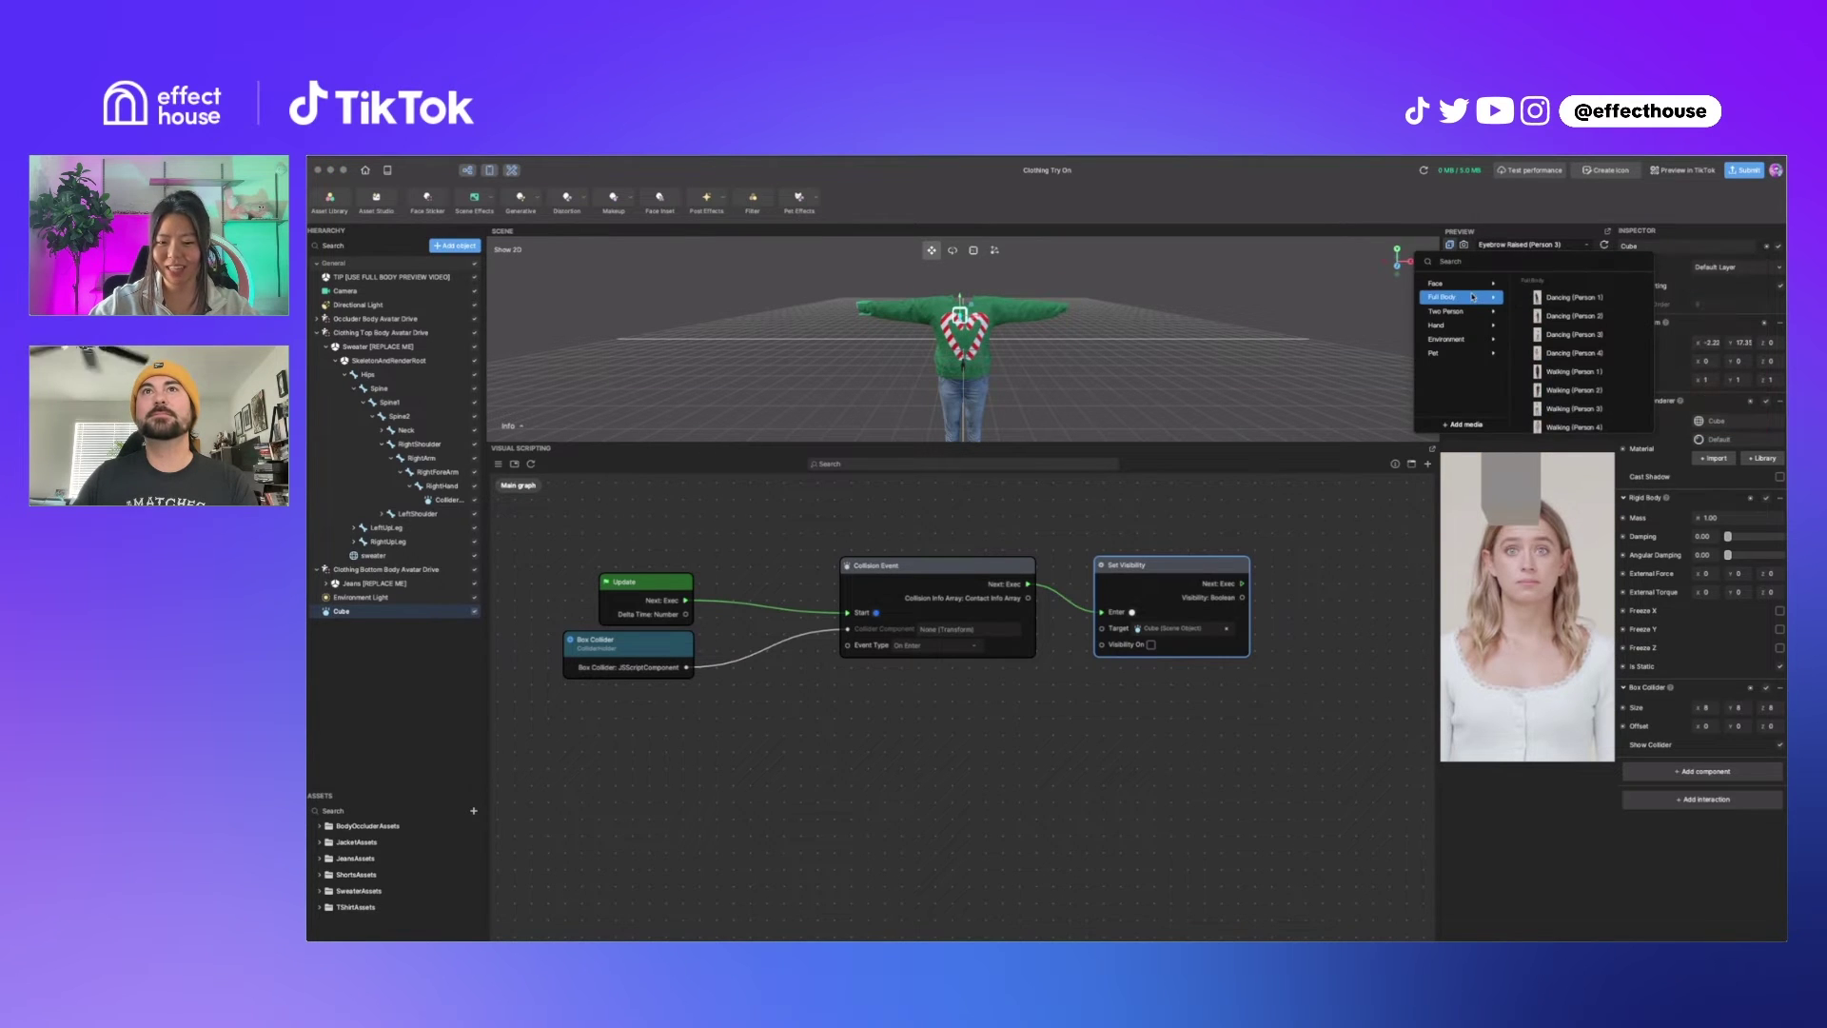
{"action": "left_click", "coordinate": [1579, 316]}
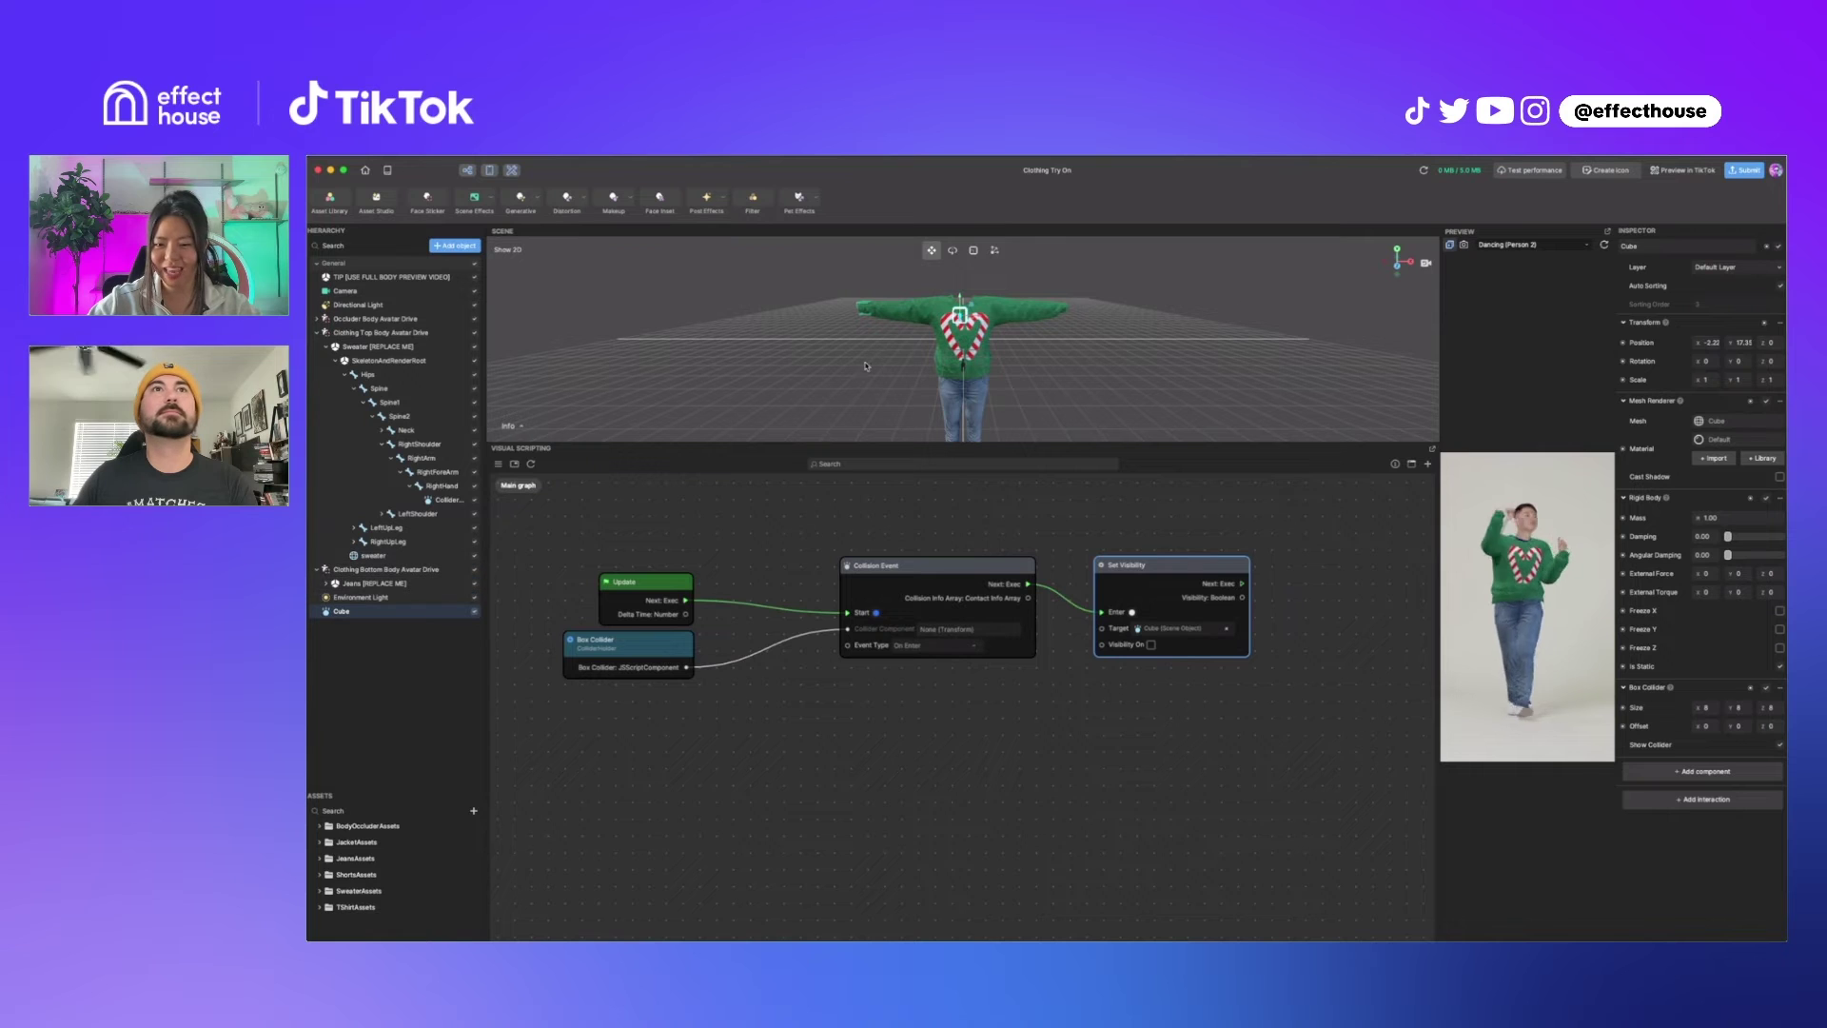
{"action": "middle_click_drag", "start_coordinate": [1018, 340], "coordinate": [956, 324]}
{"action": "left_click_drag", "start_coordinate": [955, 317], "coordinate": [853, 347]}
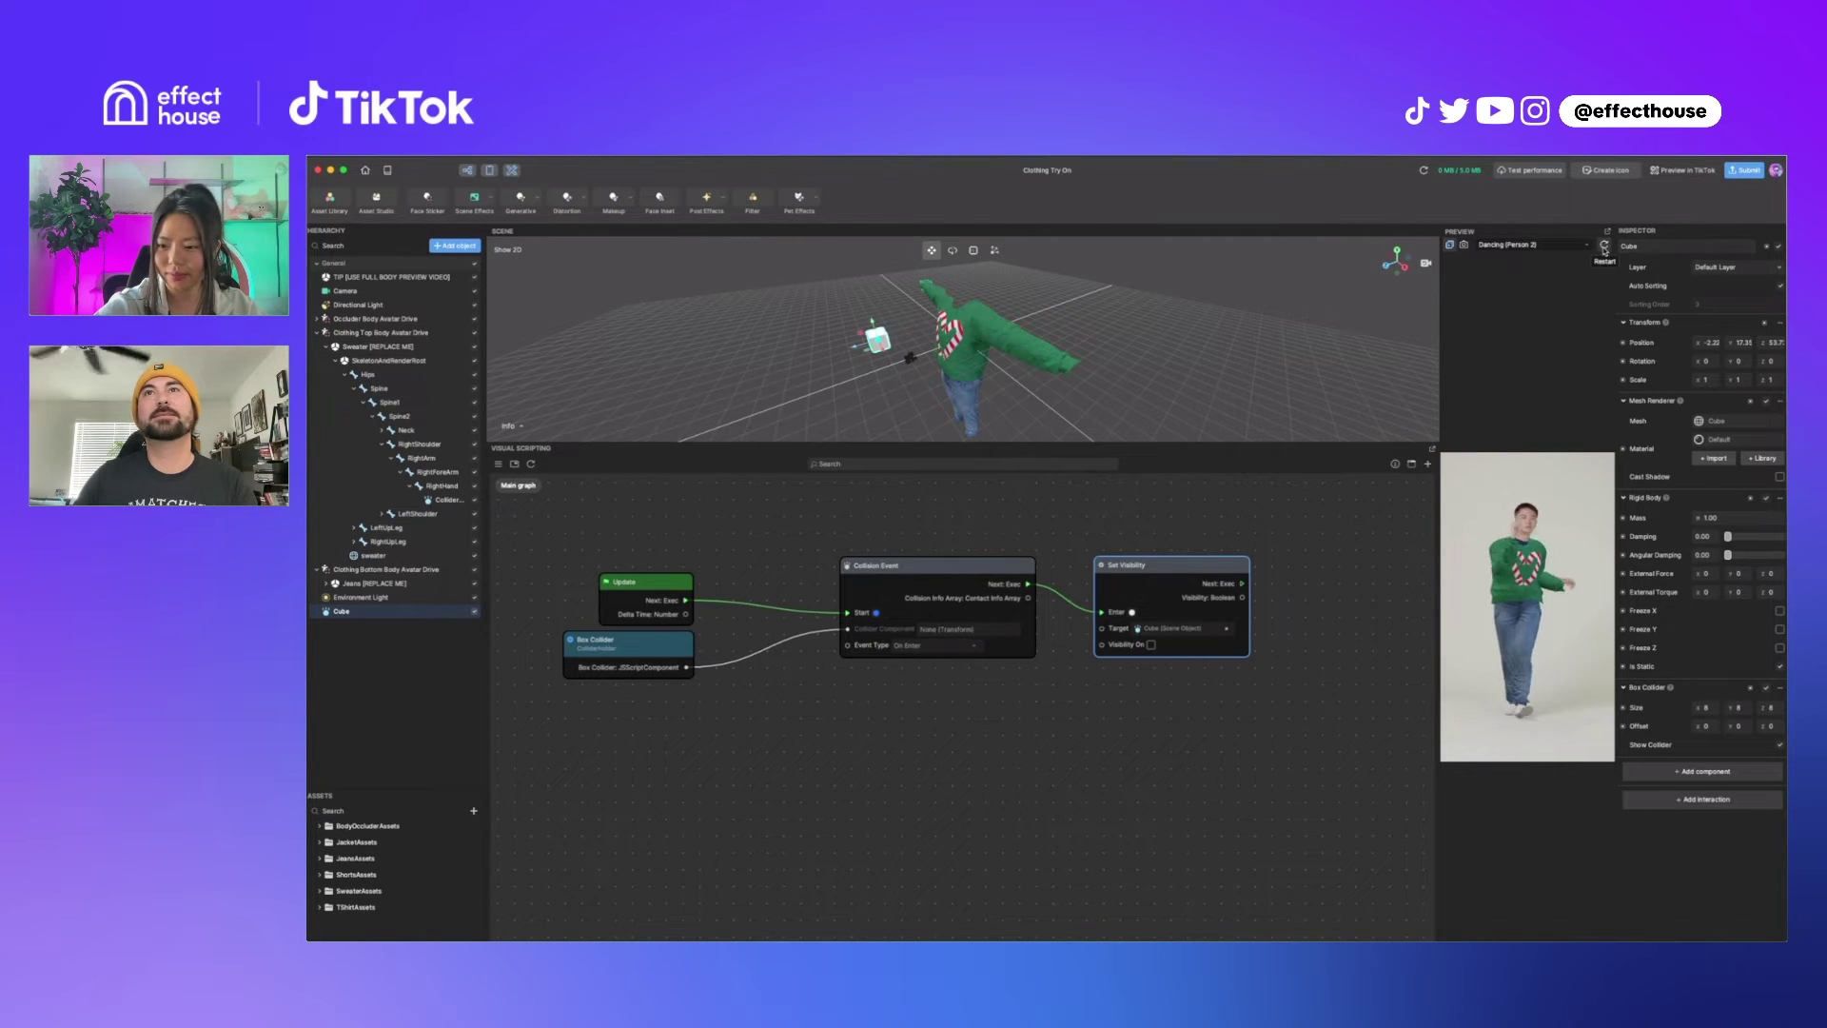
Restart the preview, orbit around the avatar, and push the Cube further along its depth axis.
{"action": "left_click", "coordinate": [1604, 246]}
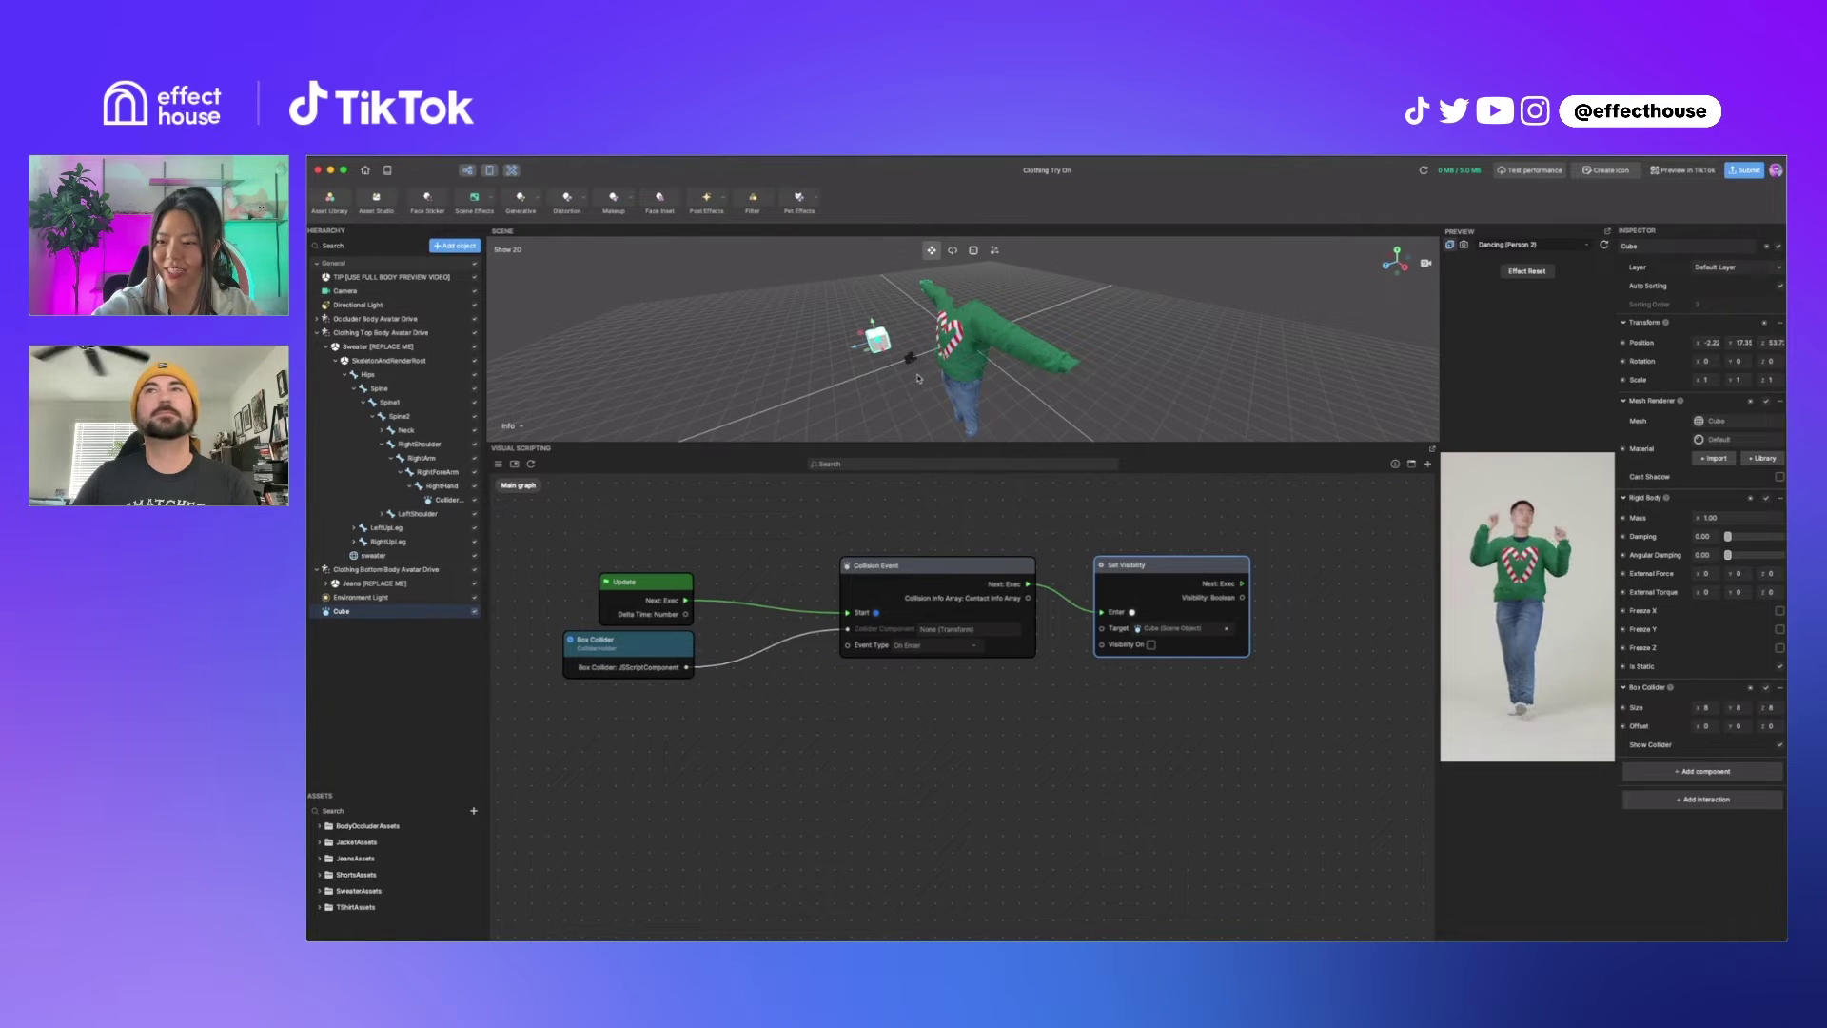
{"action": "right_click_drag", "start_coordinate": [918, 378], "coordinate": [1145, 342]}
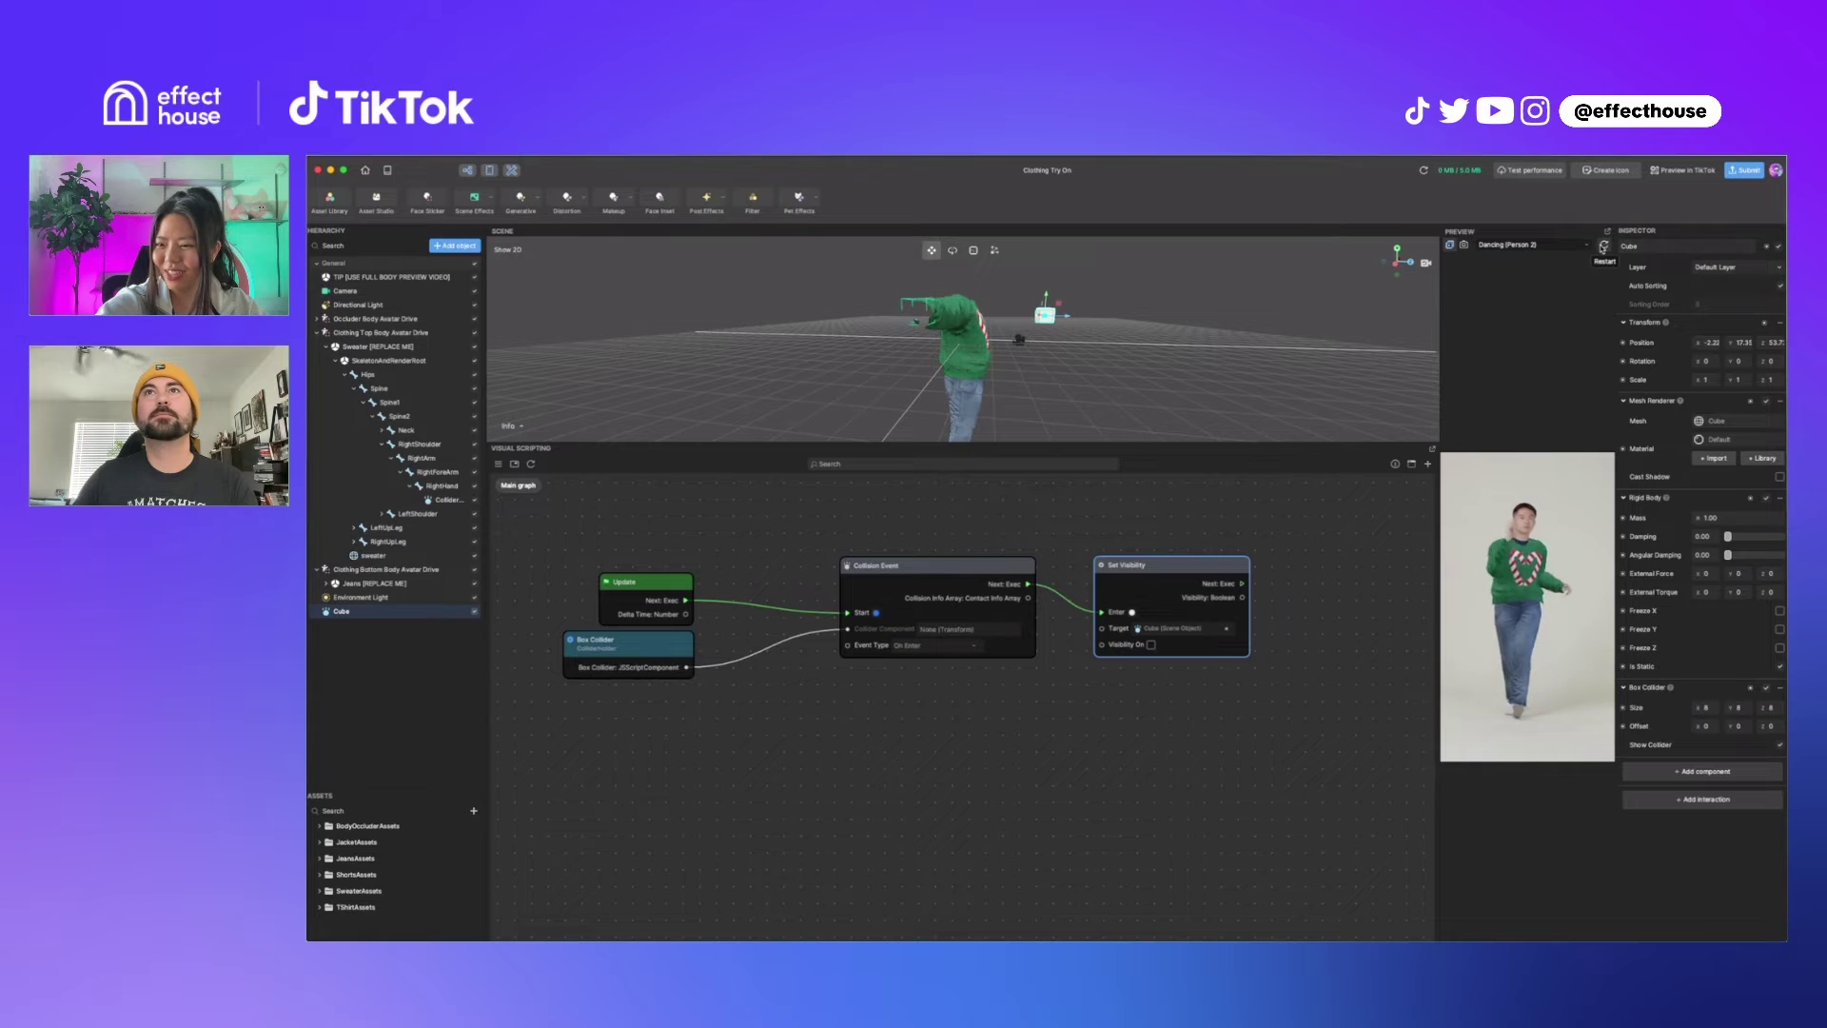
{"action": "left_click", "coordinate": [1604, 245]}
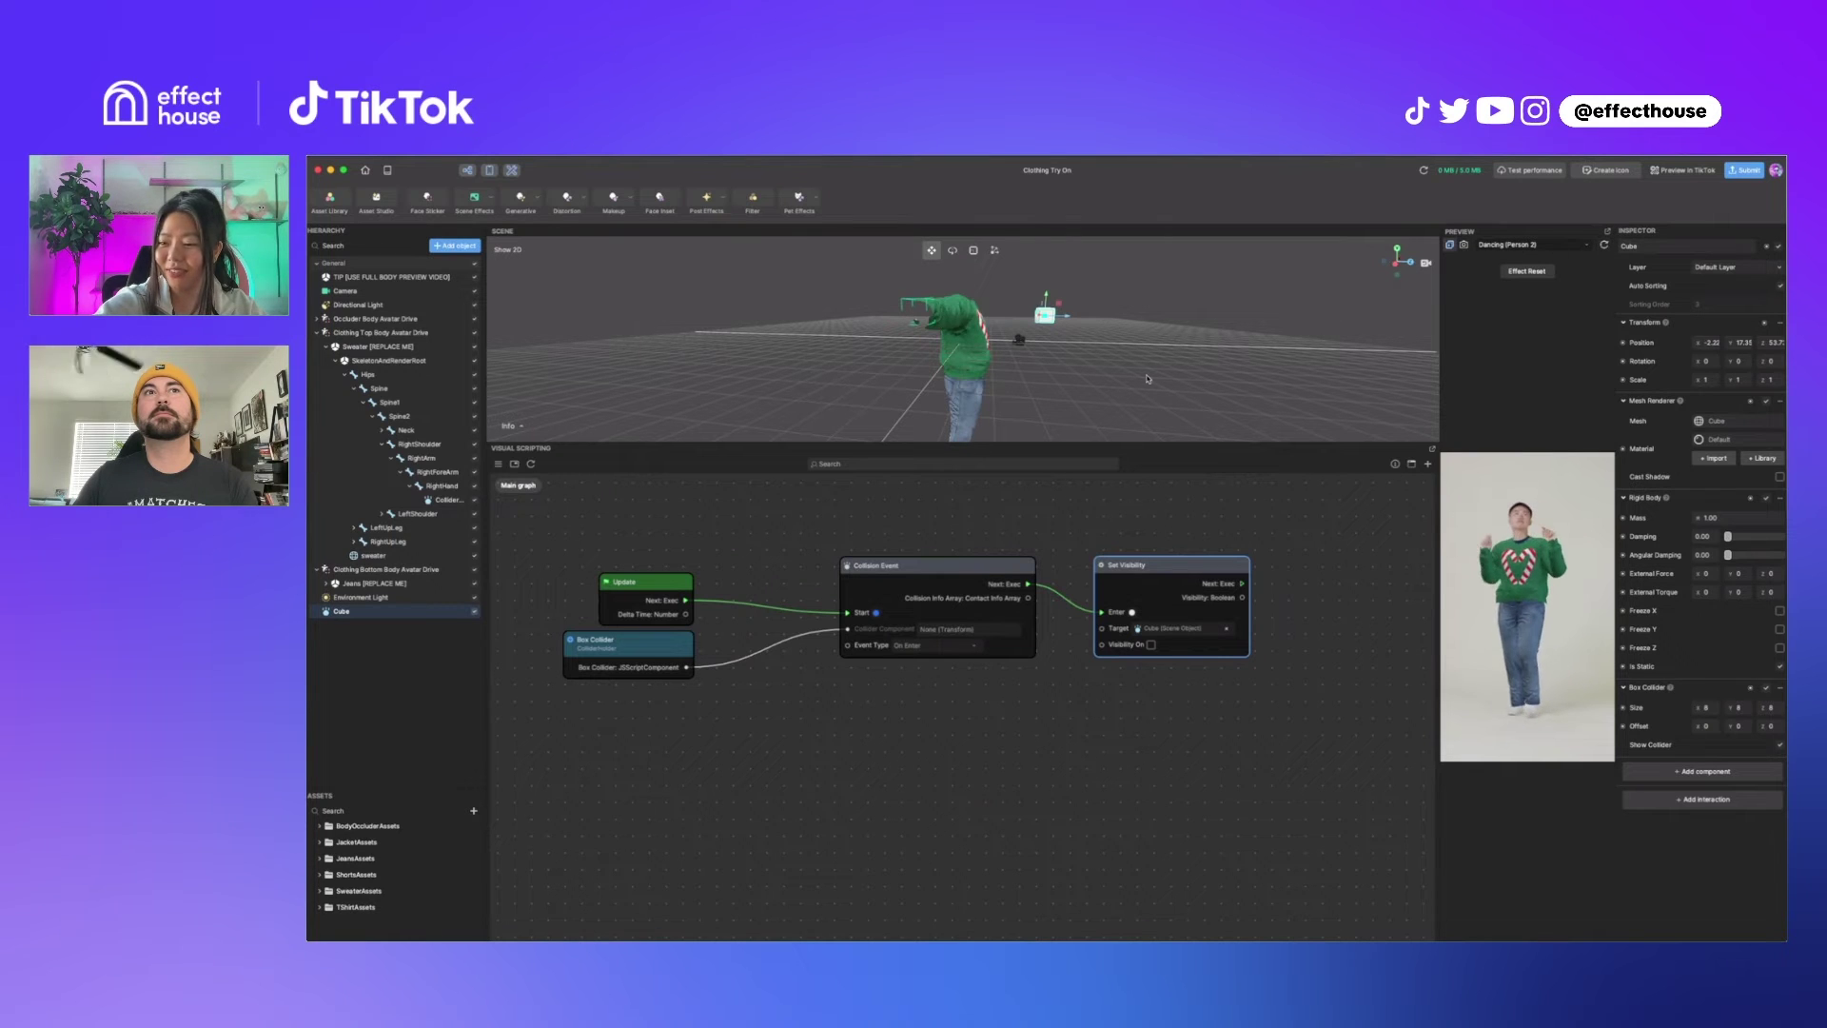
{"action": "left_click_drag", "start_coordinate": [1065, 317], "coordinate": [1018, 334]}
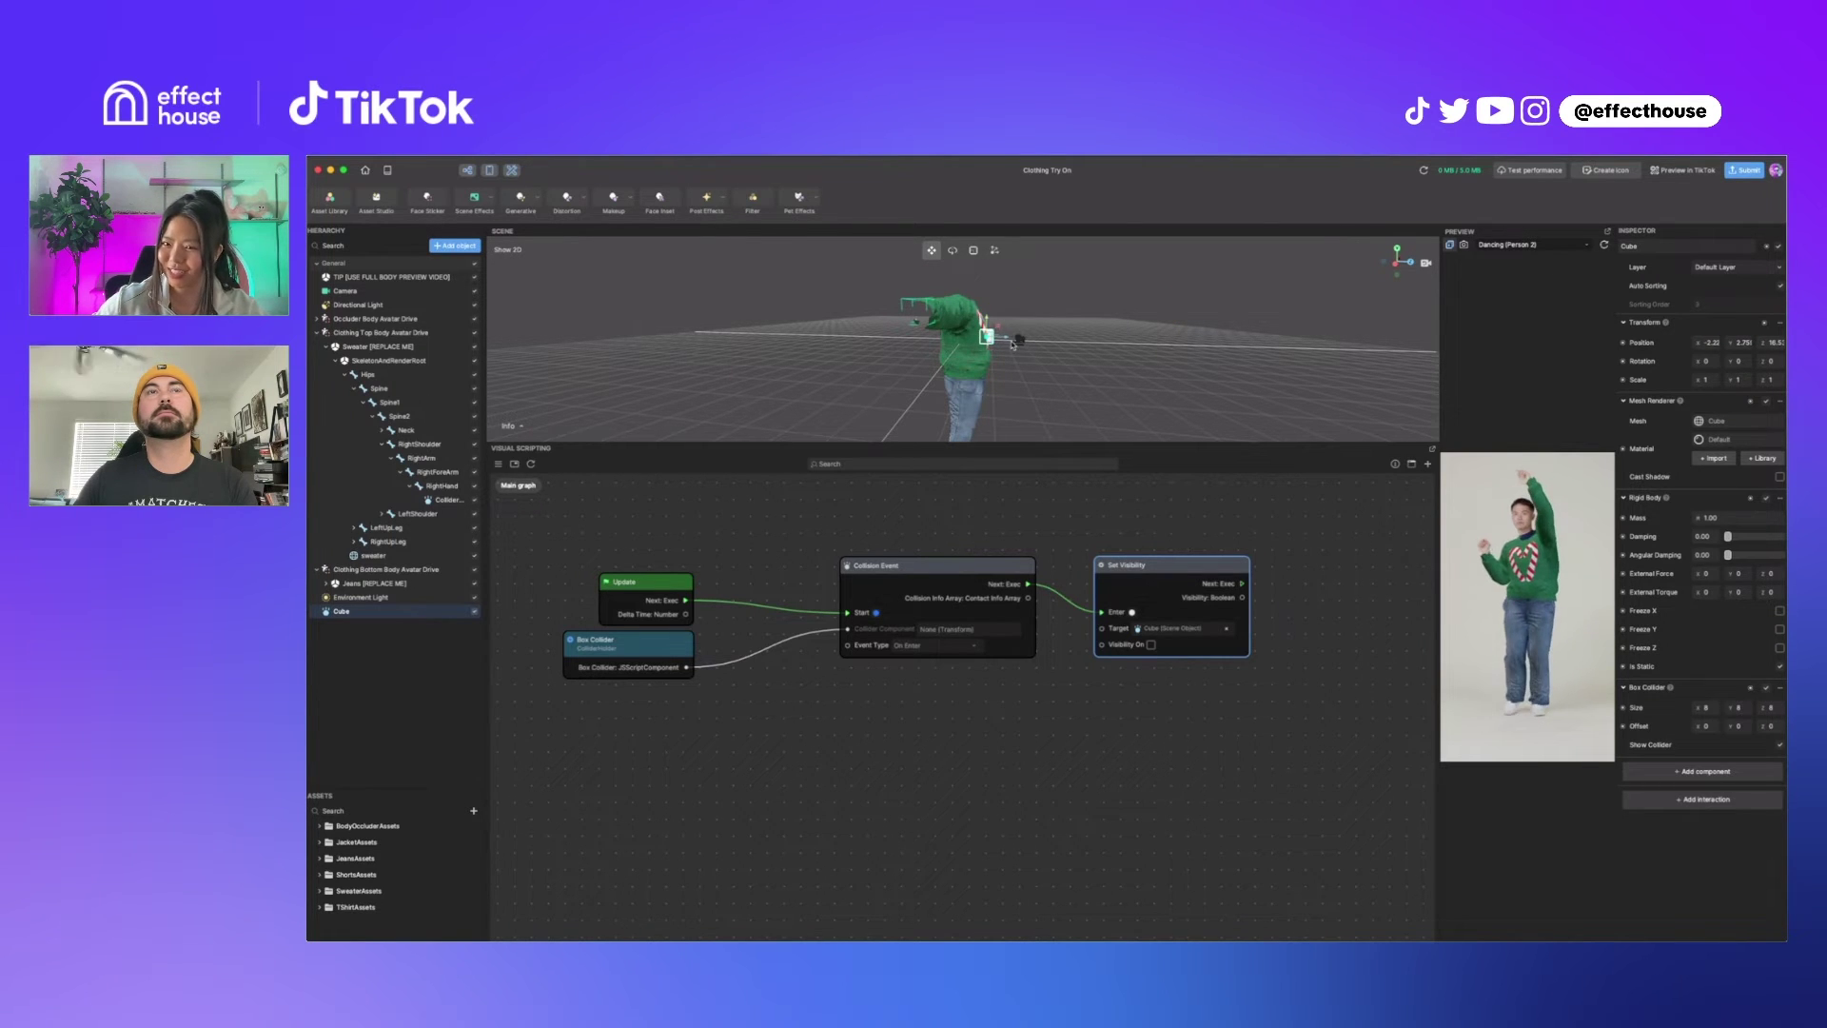
From a front view, nudge the Cube right and along z until it sits beside the sleeve cuff.
{"action": "scroll", "coordinate": [1013, 344], "scroll_direction": "up", "scroll_amount": 10}
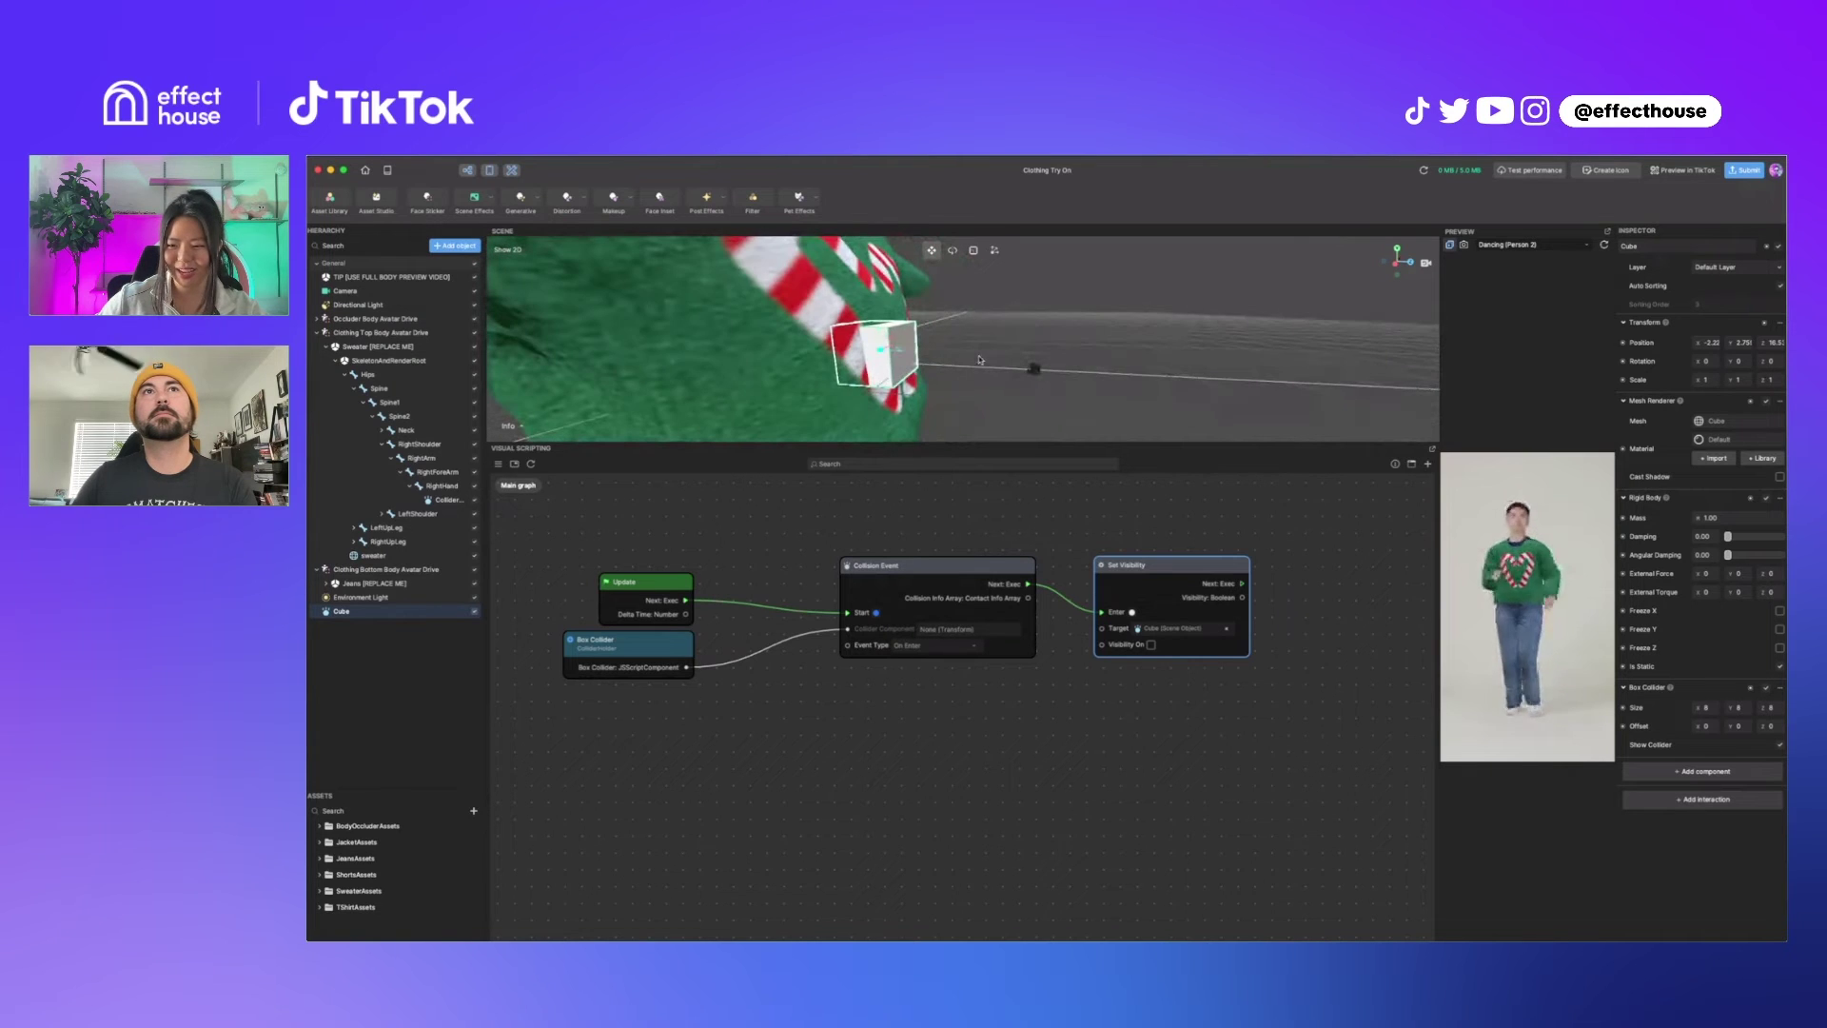
{"action": "mouse_move", "coordinate": [917, 364]}
{"action": "right_mouse_down"}
{"action": "mouse_move", "coordinate": [961, 353]}
{"action": "mouse_move", "coordinate": [918, 330]}
{"action": "right_mouse_up"}
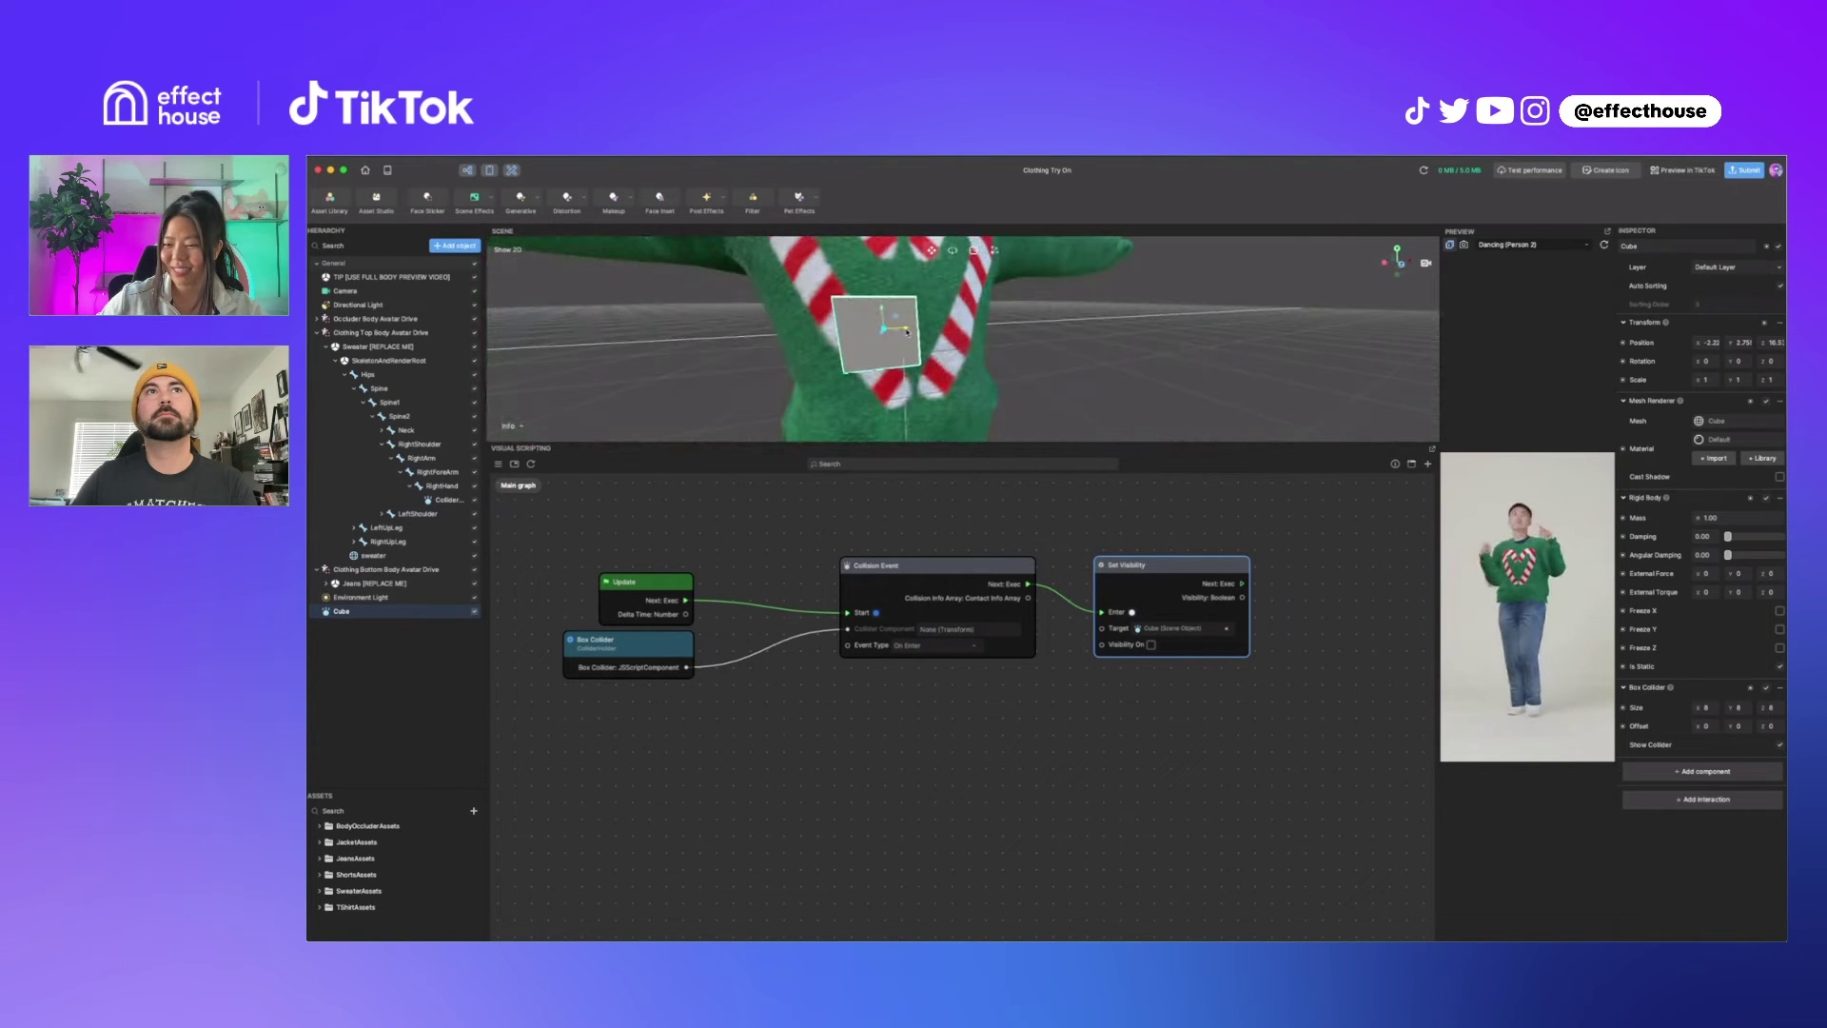
{"action": "left_click_drag", "start_coordinate": [918, 330], "coordinate": [1069, 352]}
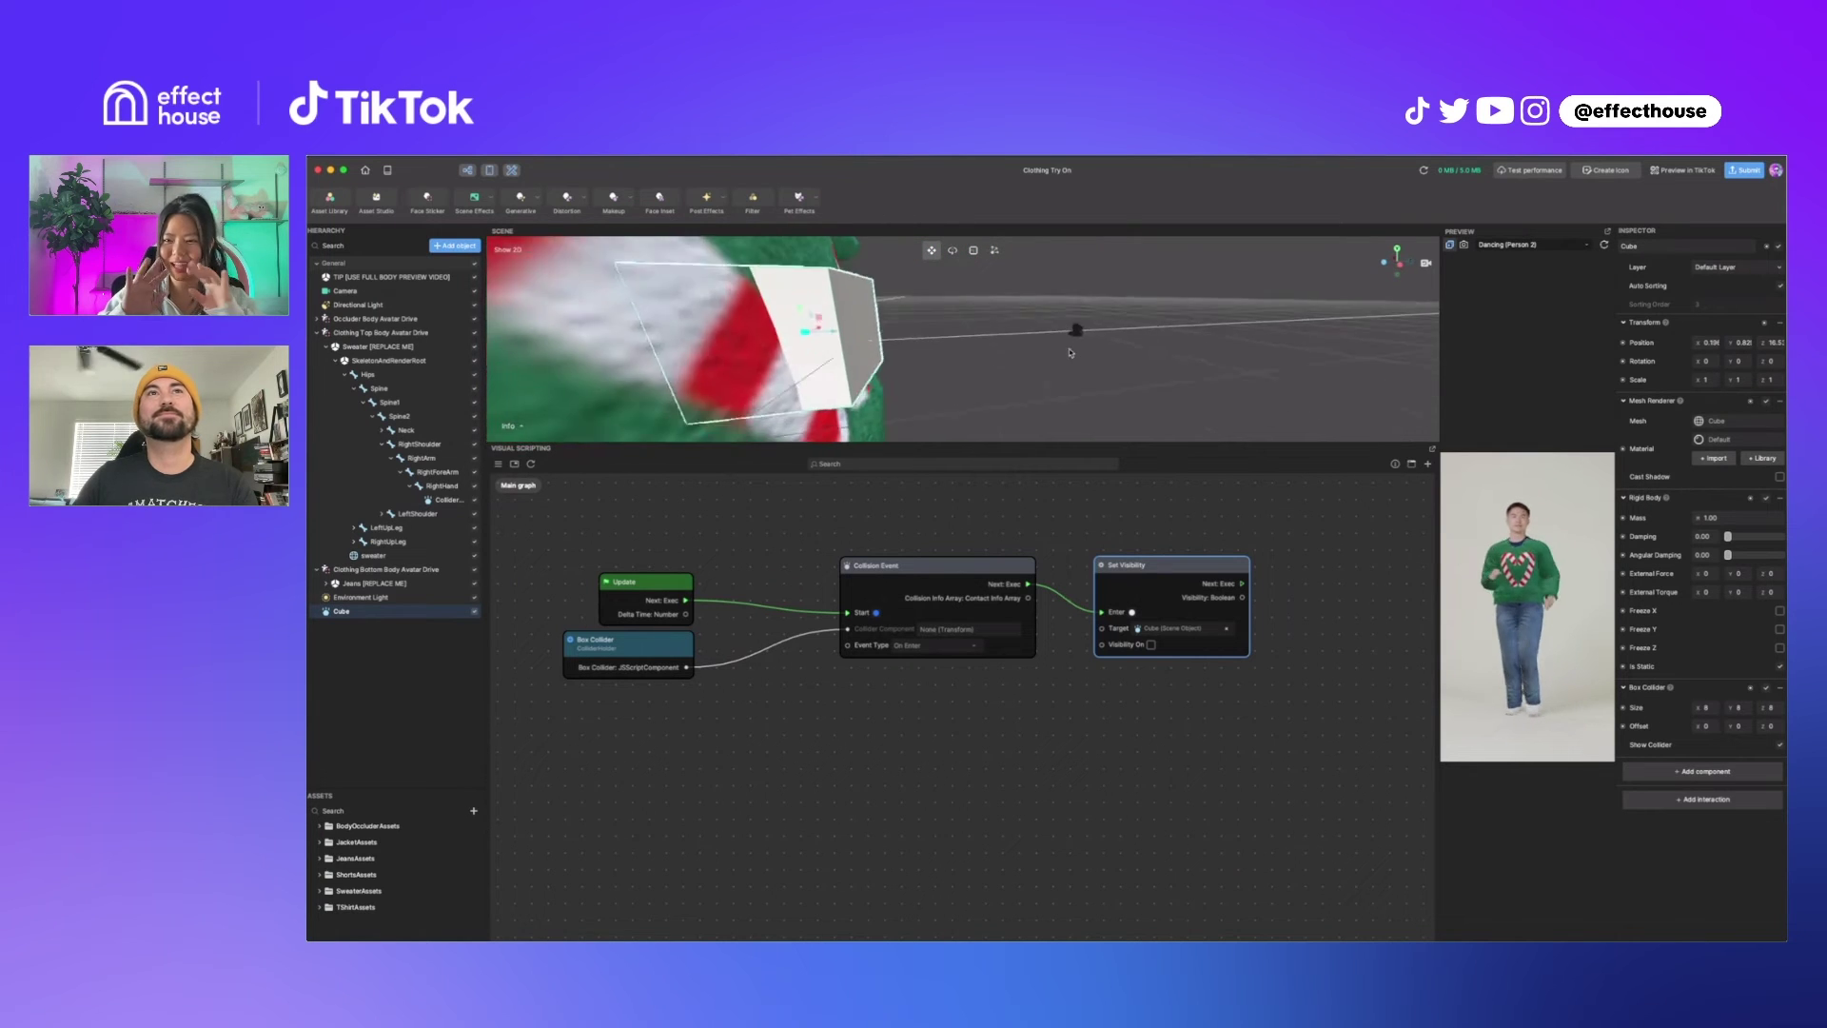
{"action": "right_click_drag", "start_coordinate": [1069, 352], "coordinate": [881, 351]}
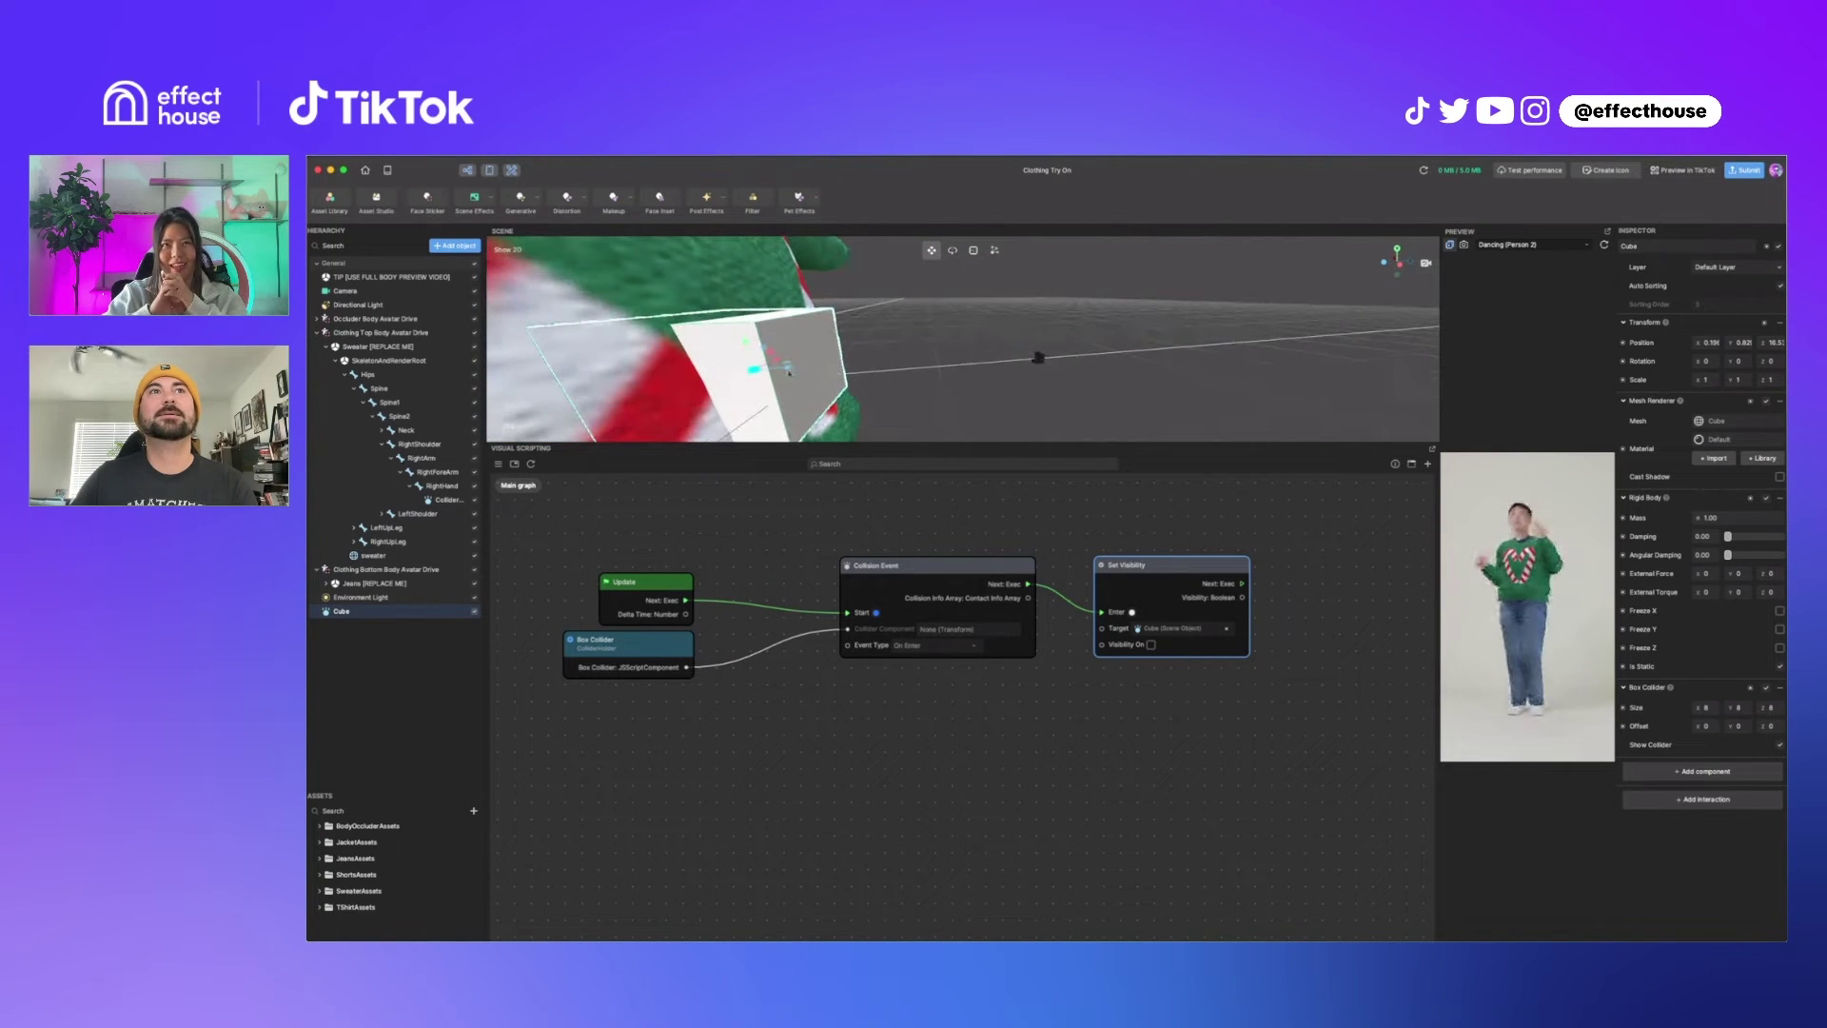
{"action": "left_click_drag", "start_coordinate": [789, 371], "coordinate": [918, 348]}
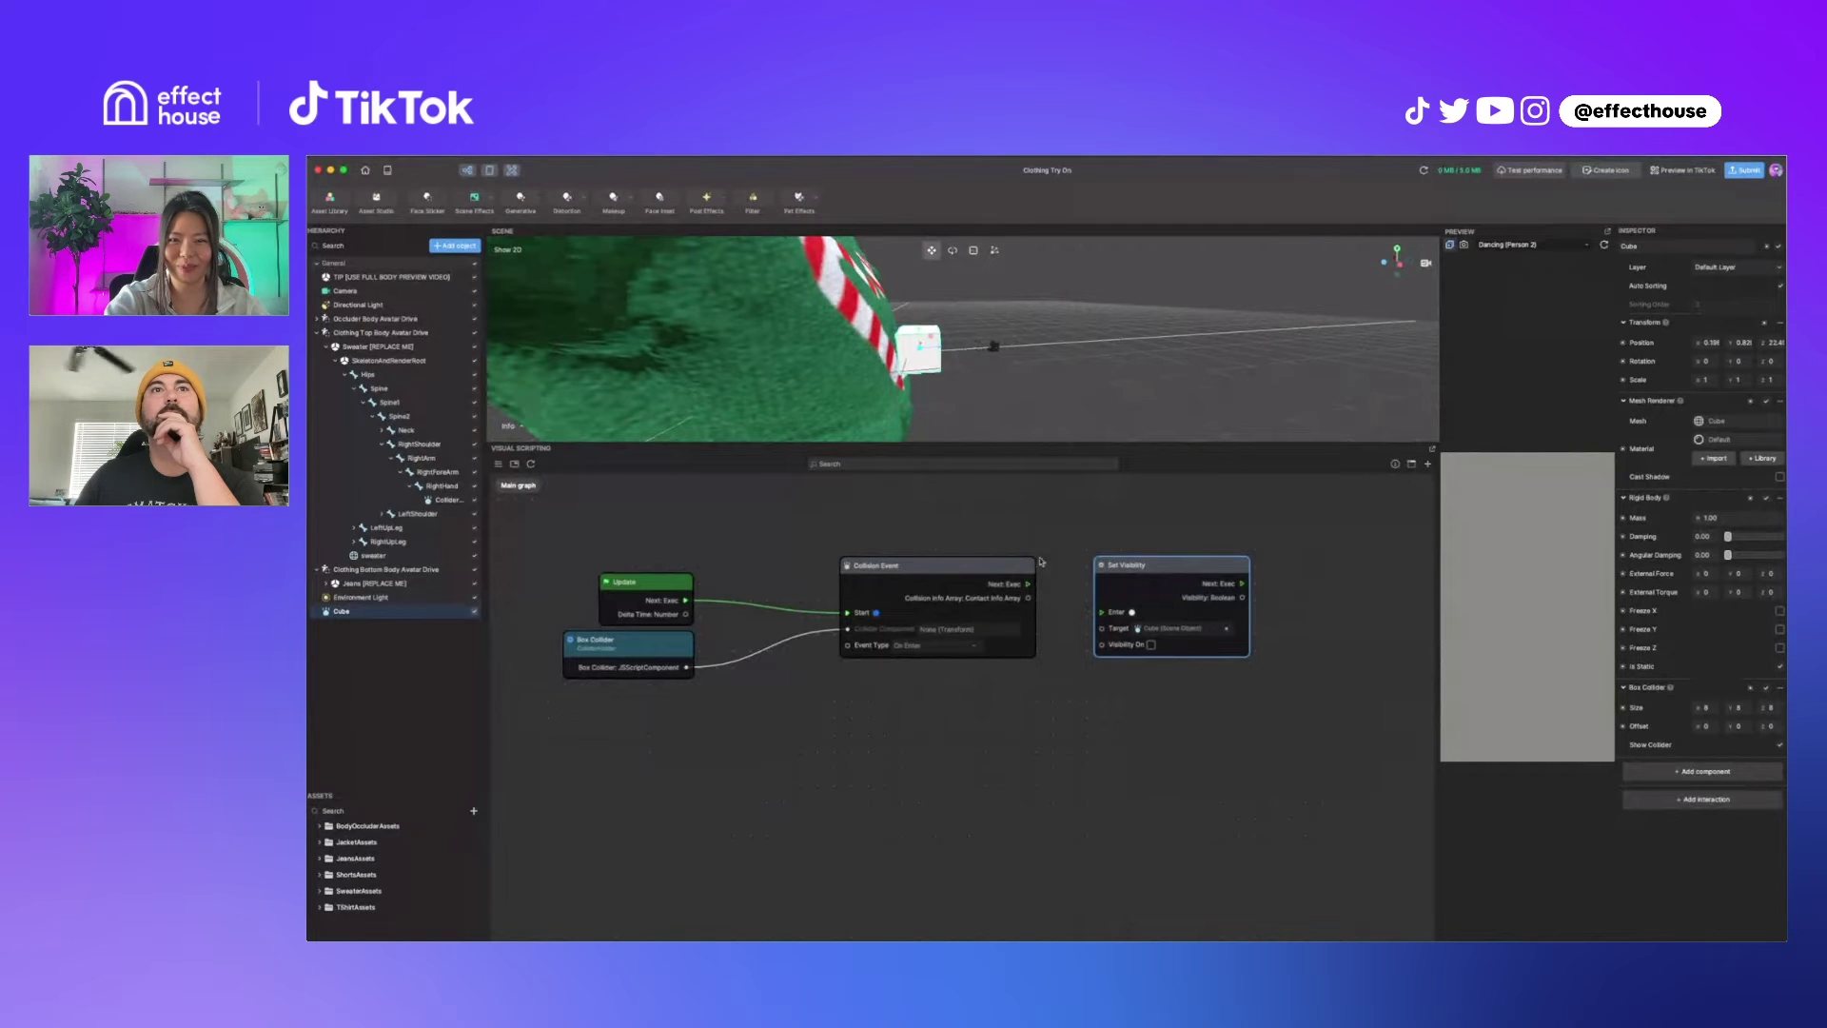
{"action": "right_click_drag", "start_coordinate": [1008, 314], "coordinate": [1029, 308]}
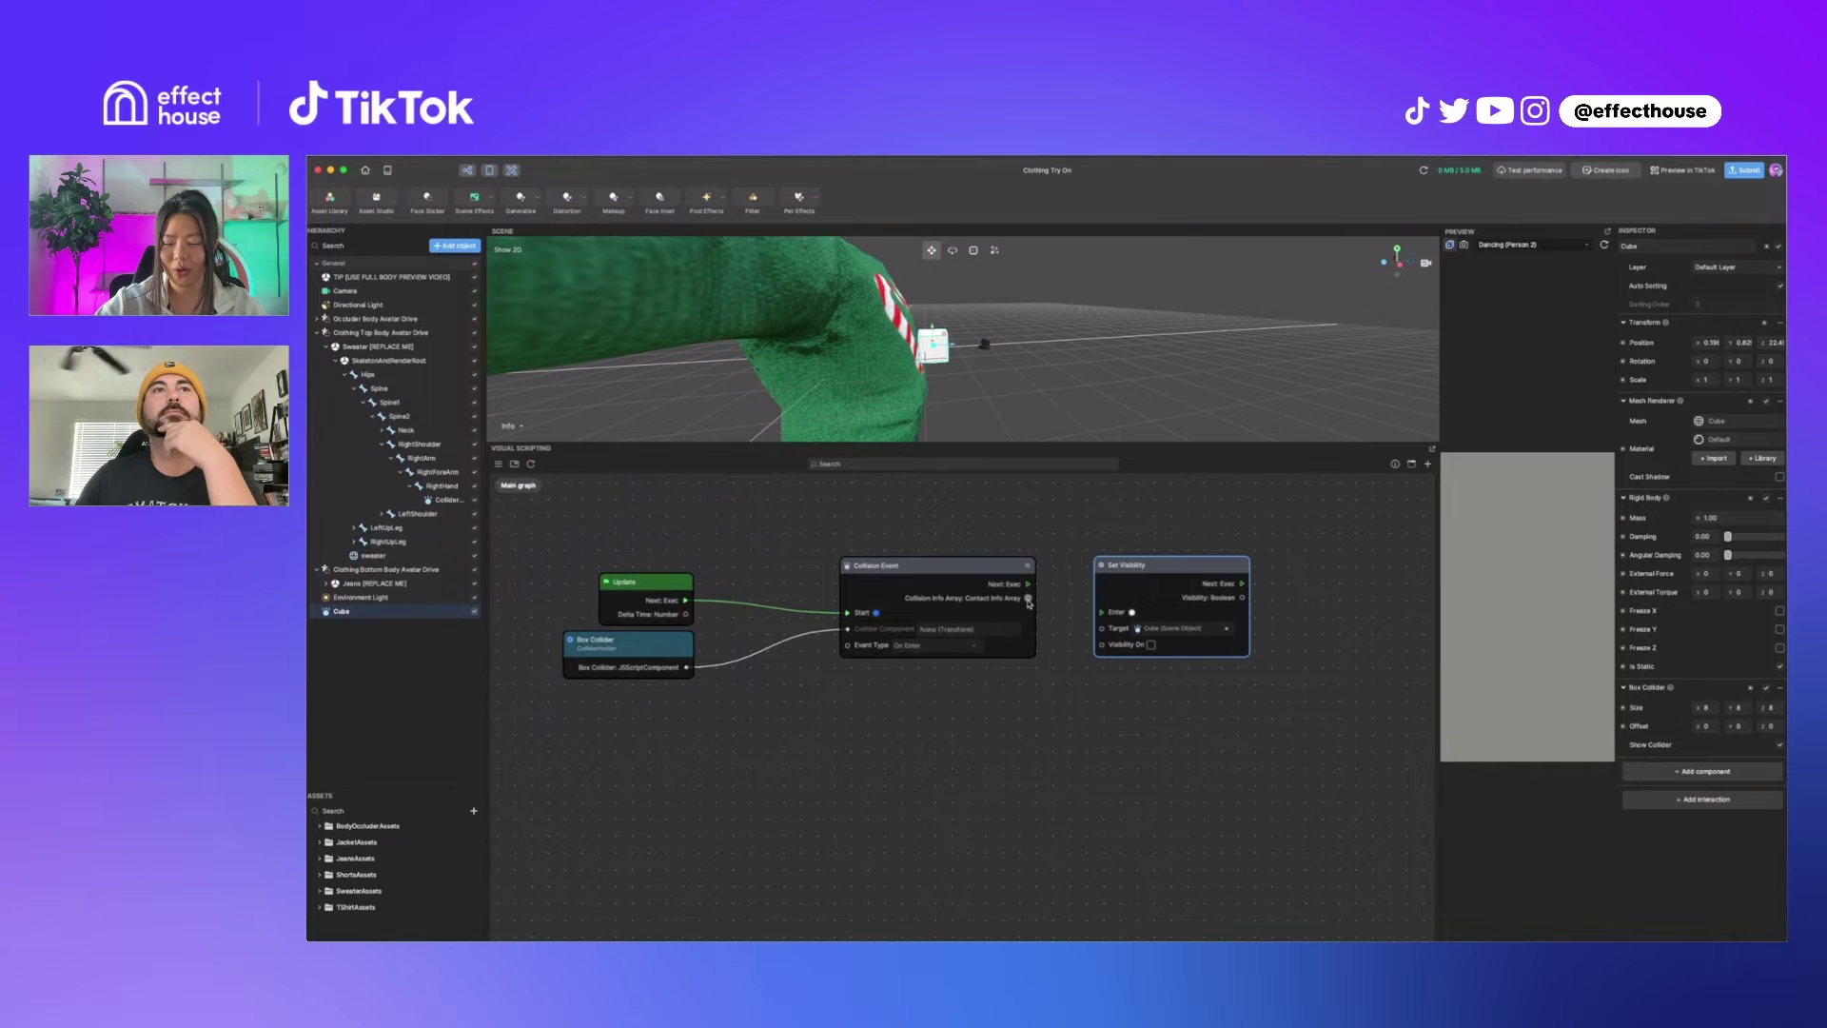
Move Set Visibility right and connect Collision Event's Next Exec to its Enter.
{"action": "right_click_drag", "start_coordinate": [1048, 685], "coordinate": [970, 701]}
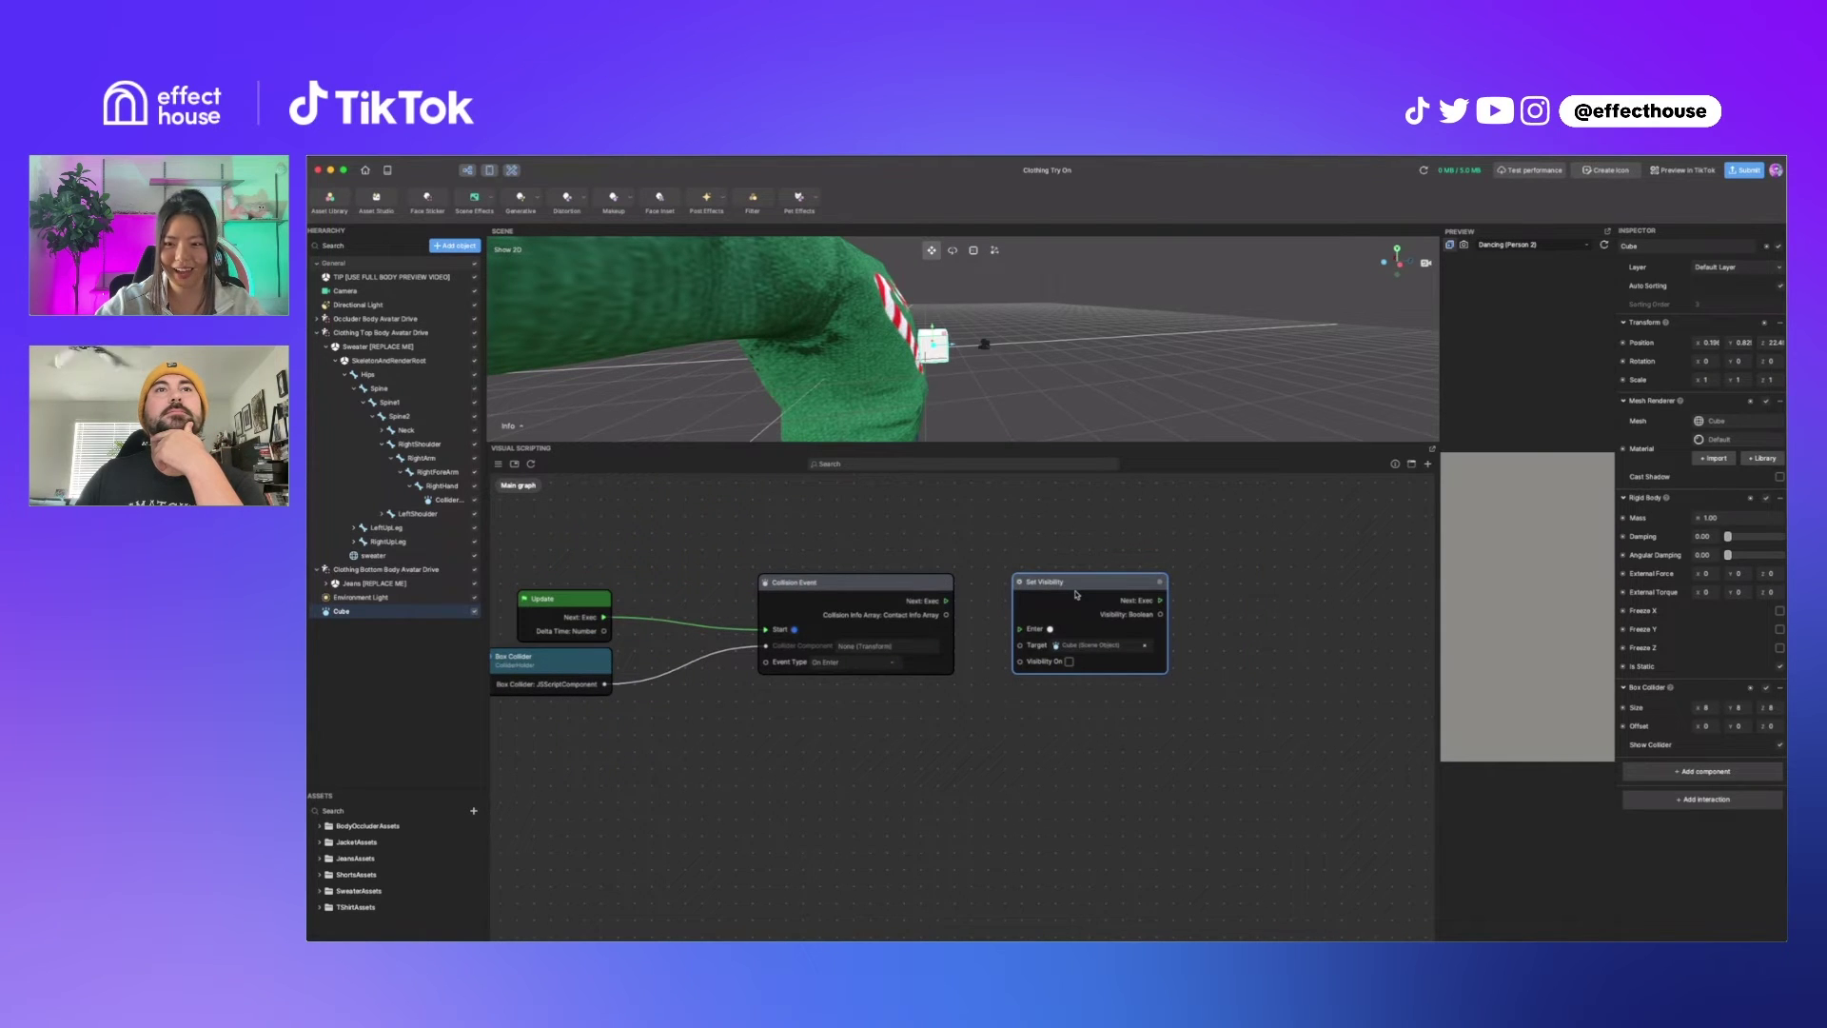
{"action": "left_click_drag", "start_coordinate": [1080, 590], "coordinate": [1290, 580]}
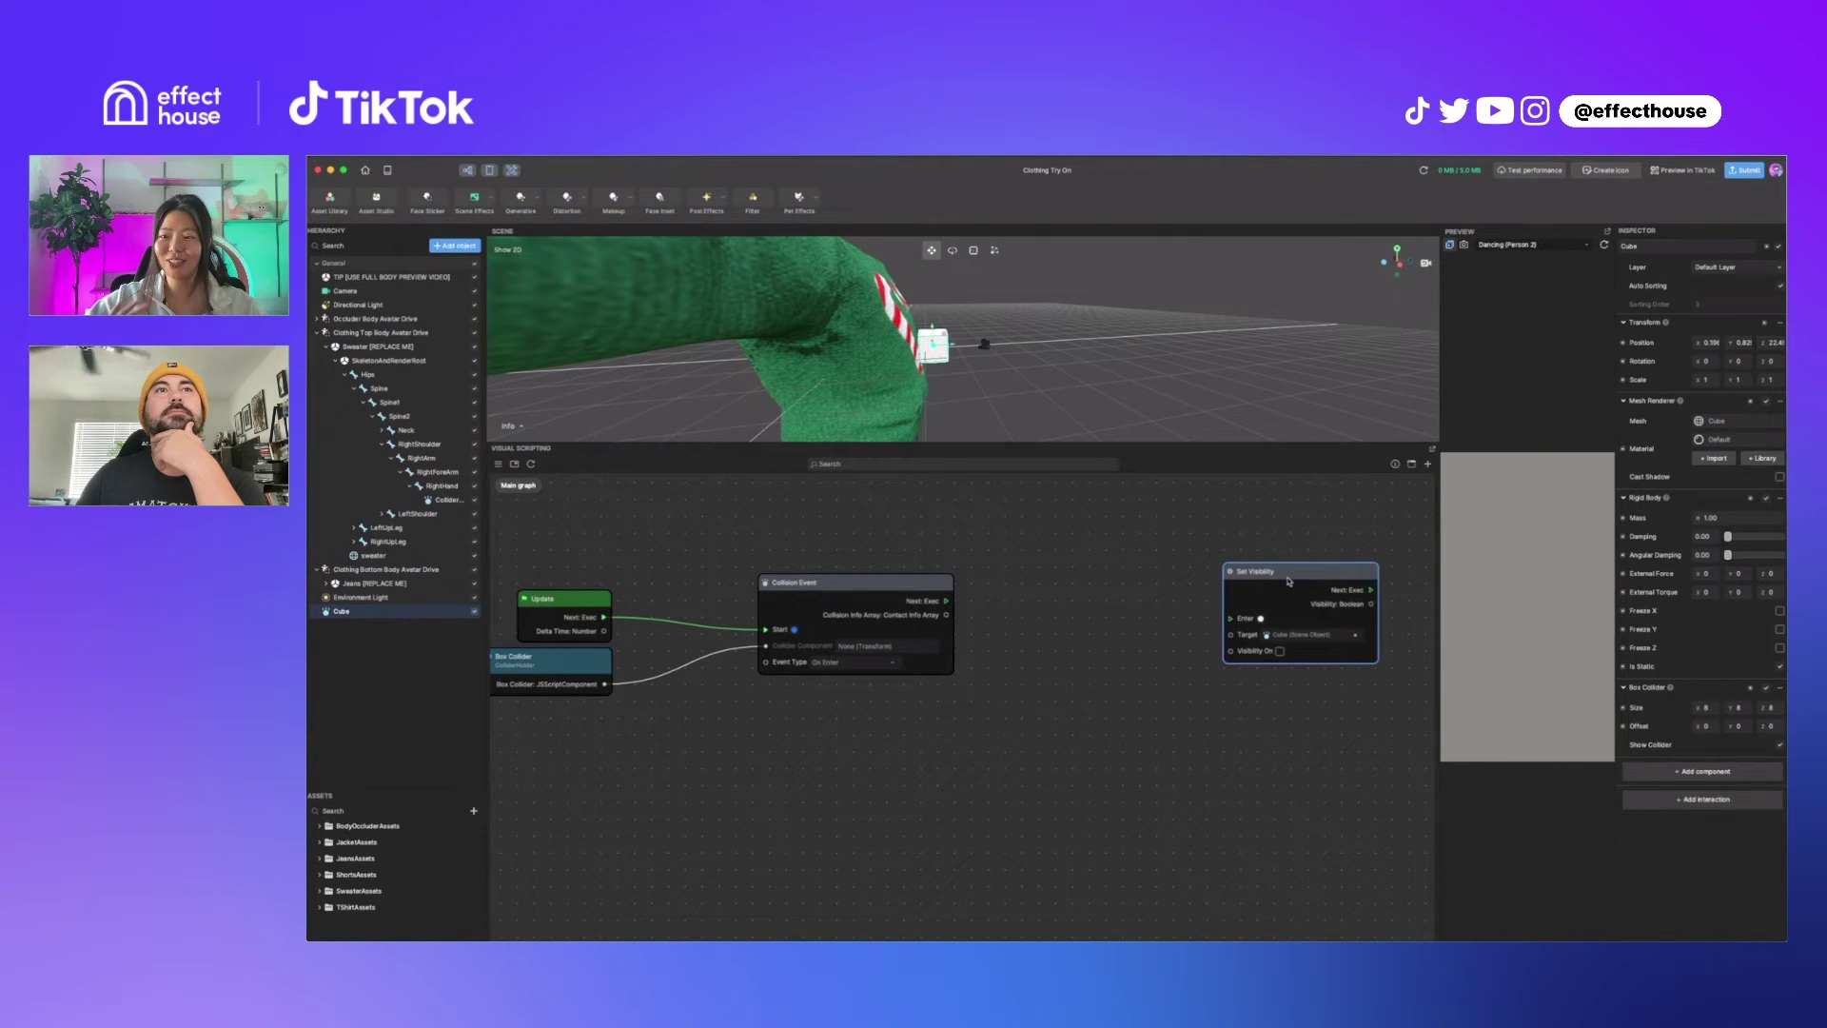
{"action": "left_click", "coordinate": [941, 603]}
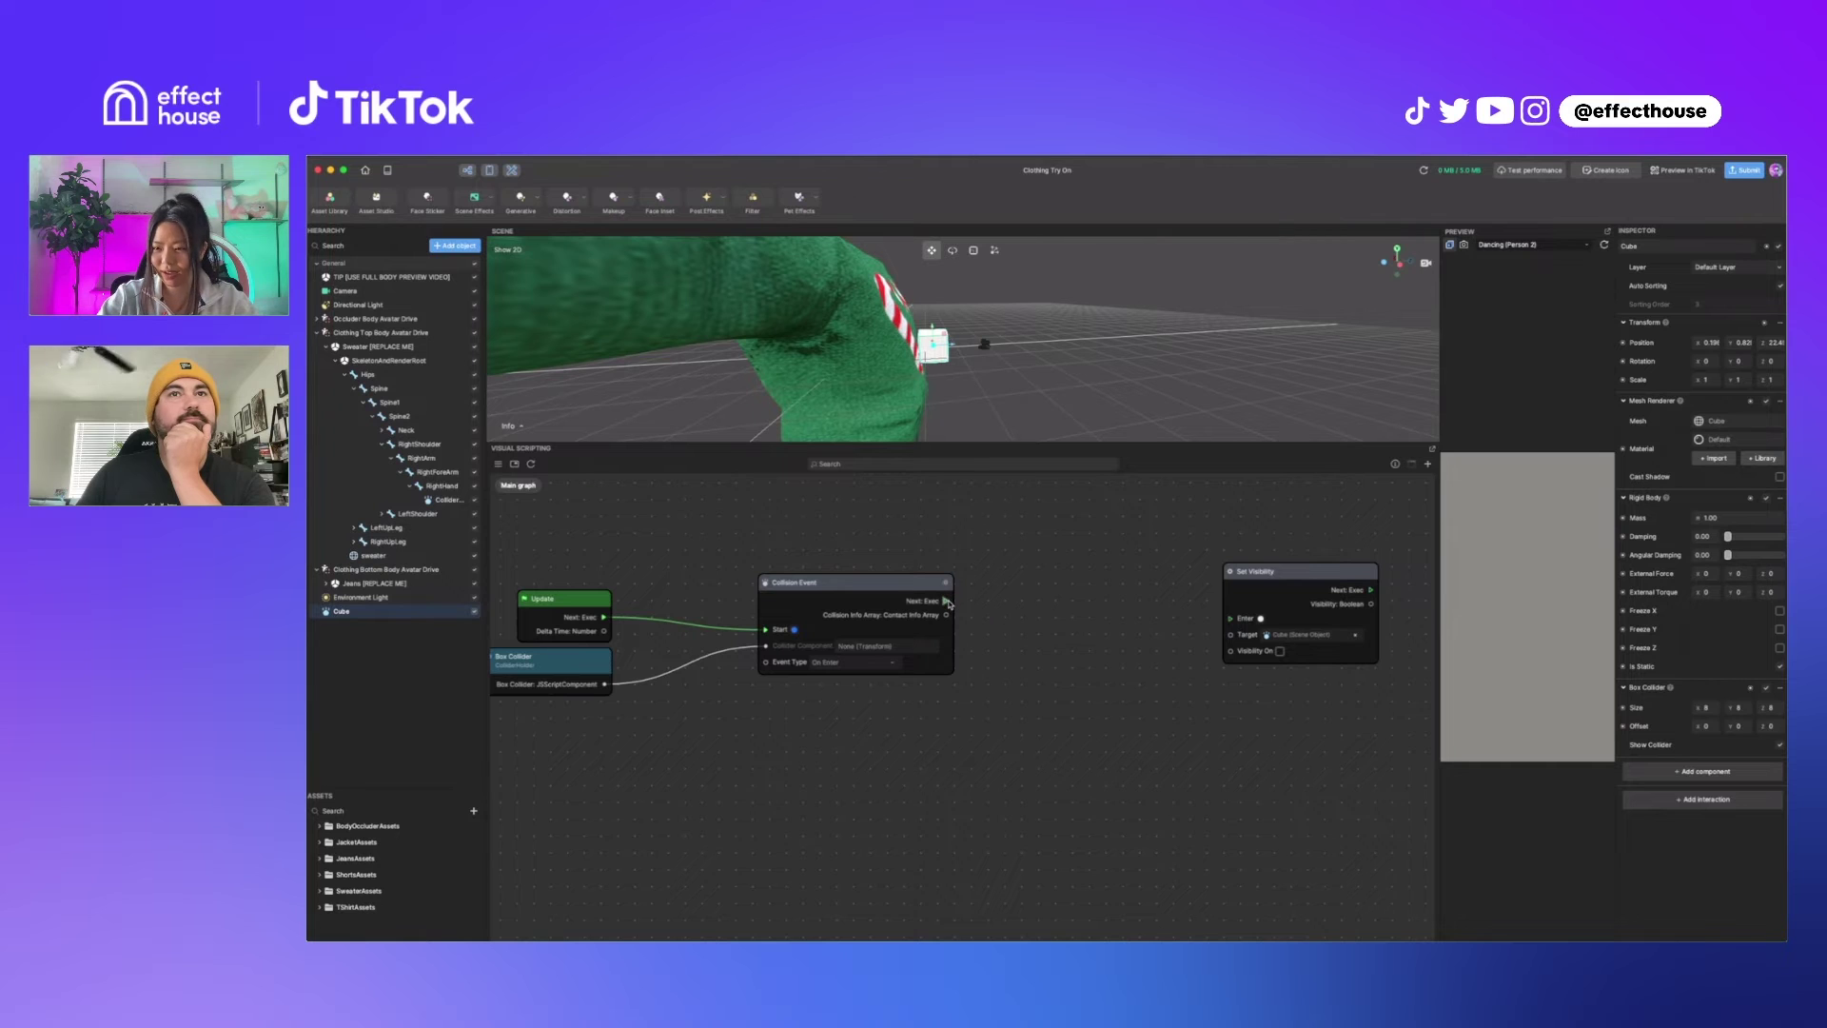
{"action": "left_click_drag", "start_coordinate": [948, 602], "coordinate": [1233, 621]}
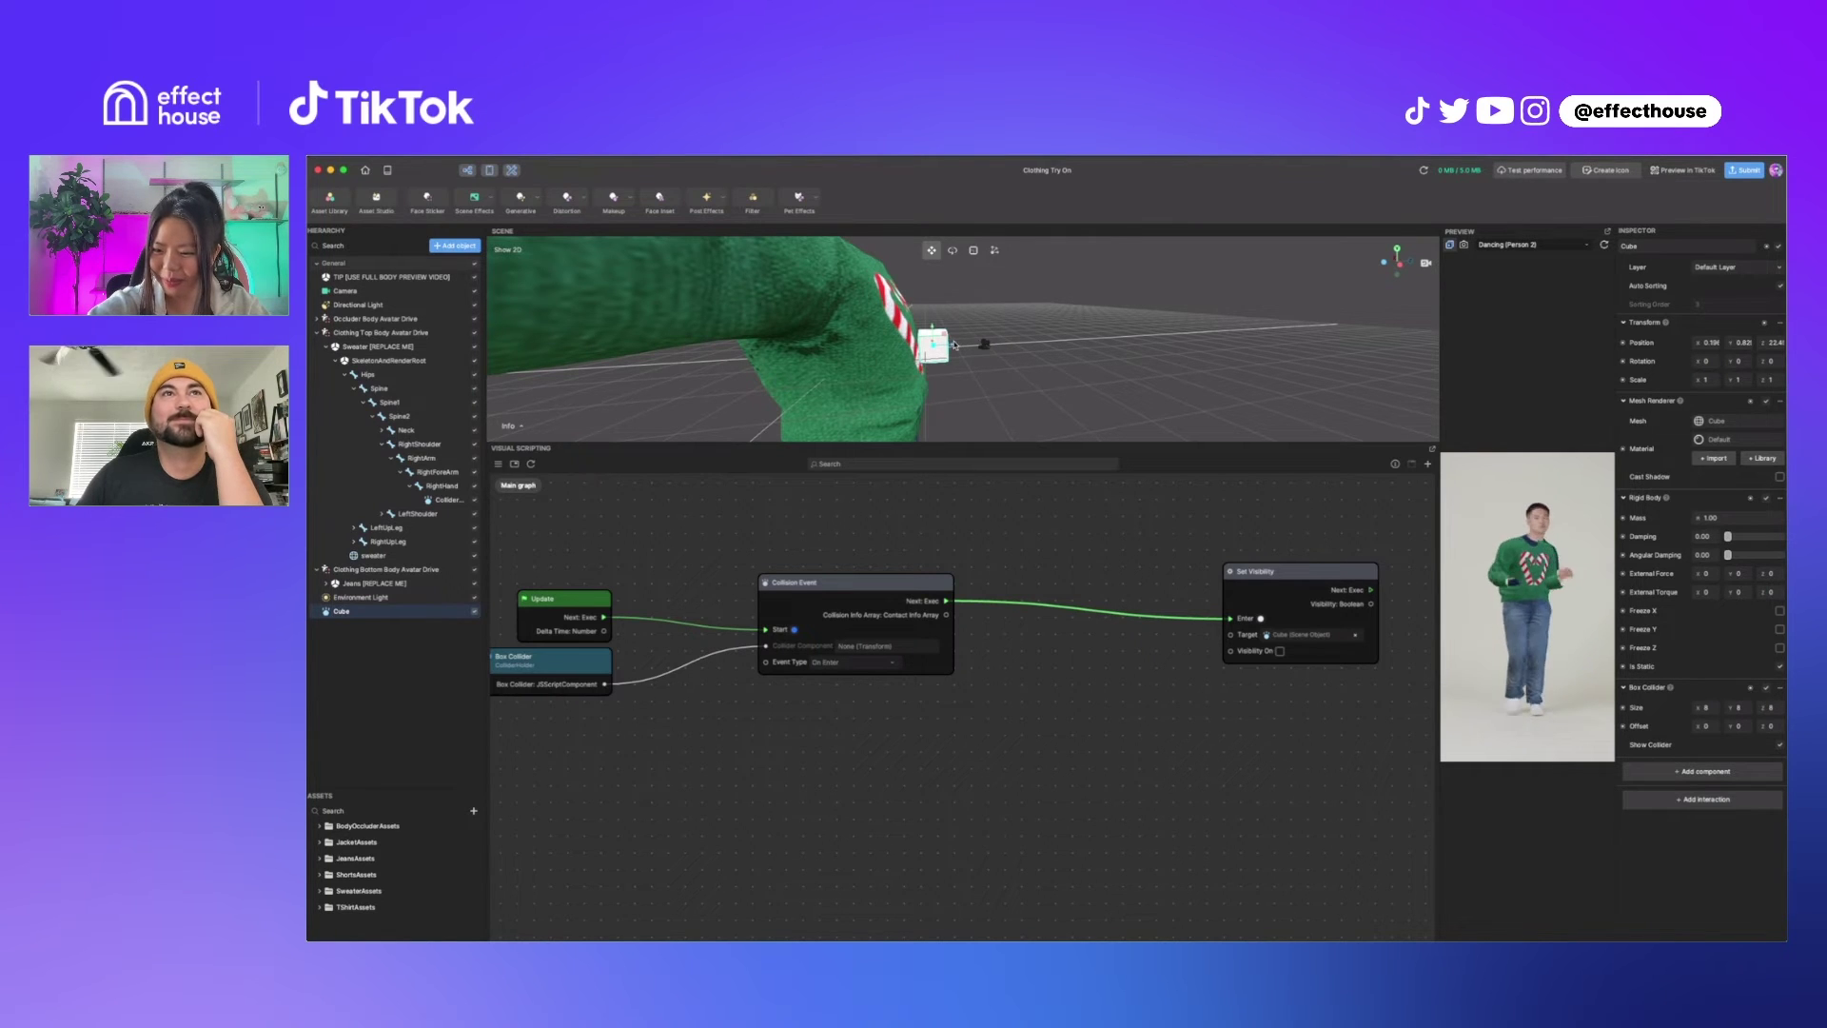
Push the Cube just past the hand and redo the Collision Event to Set Visibility link.
{"action": "left_click_drag", "start_coordinate": [955, 348], "coordinate": [972, 349]}
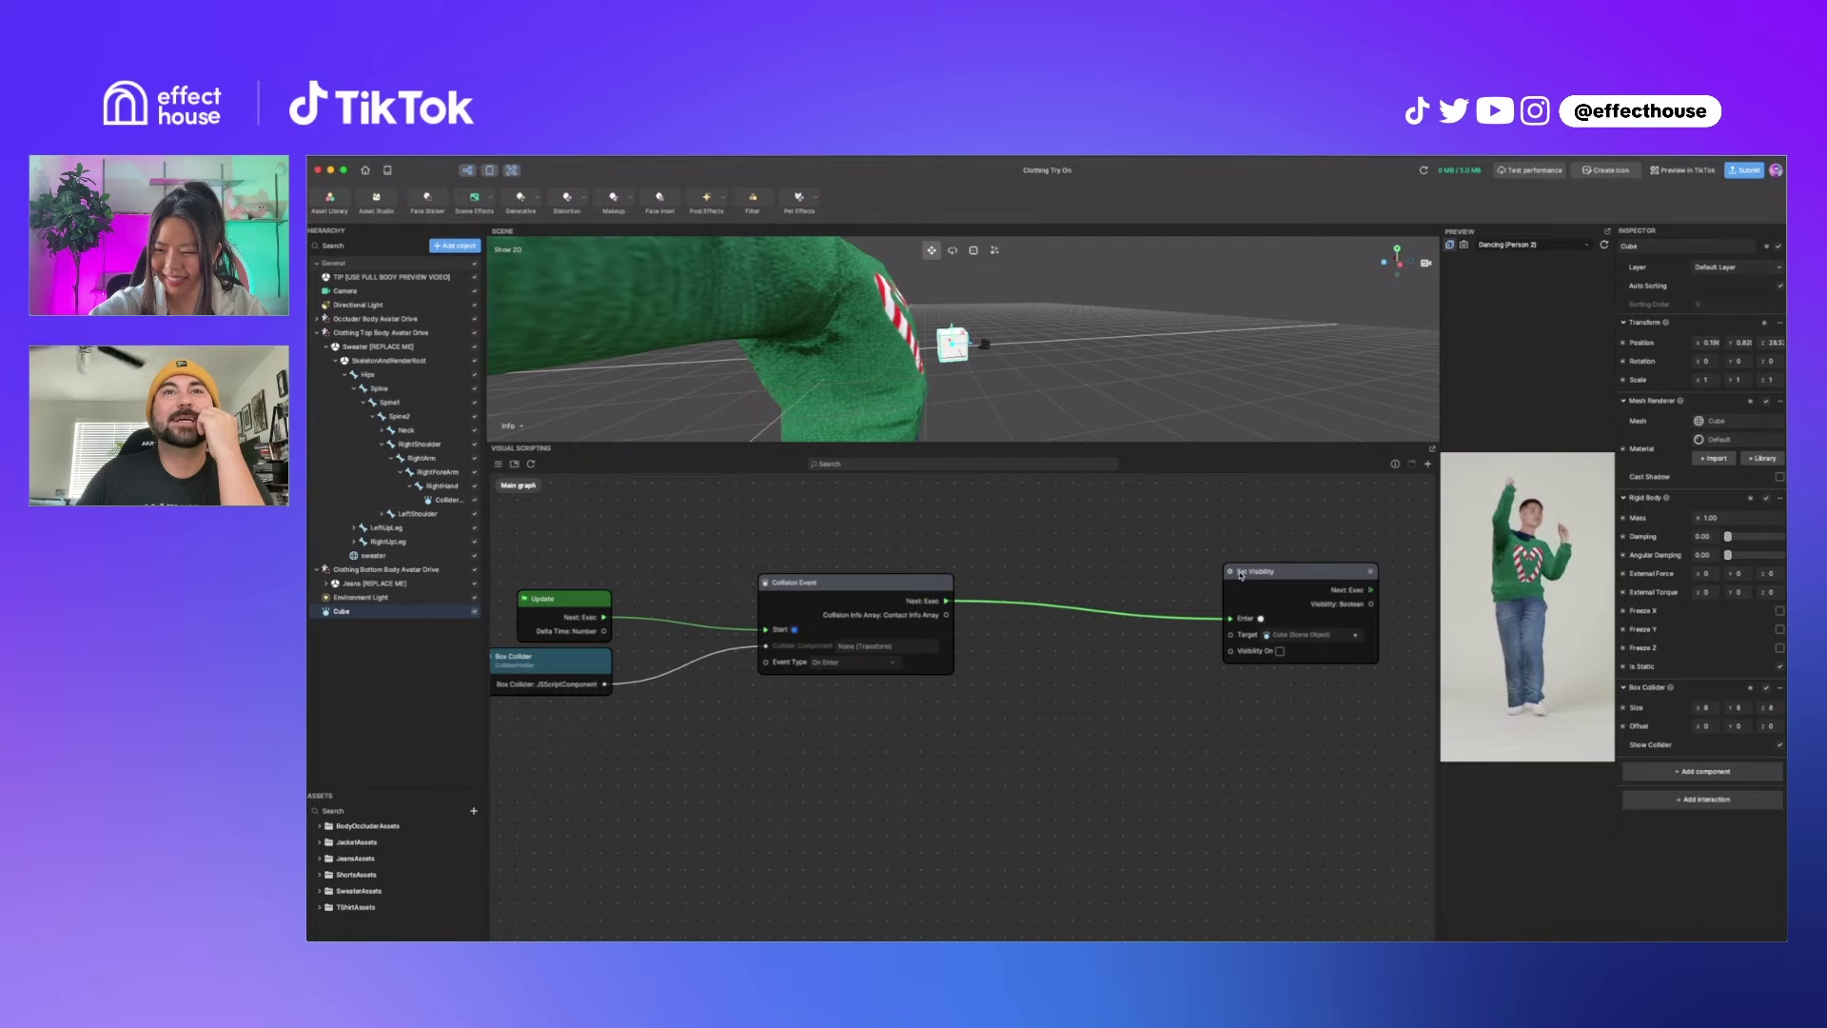
{"action": "mouse_move", "coordinate": [1092, 591]}
{"action": "left_mouse_down"}
{"action": "mouse_move", "coordinate": [1093, 733]}
{"action": "mouse_move", "coordinate": [1092, 718]}
{"action": "left_mouse_up"}
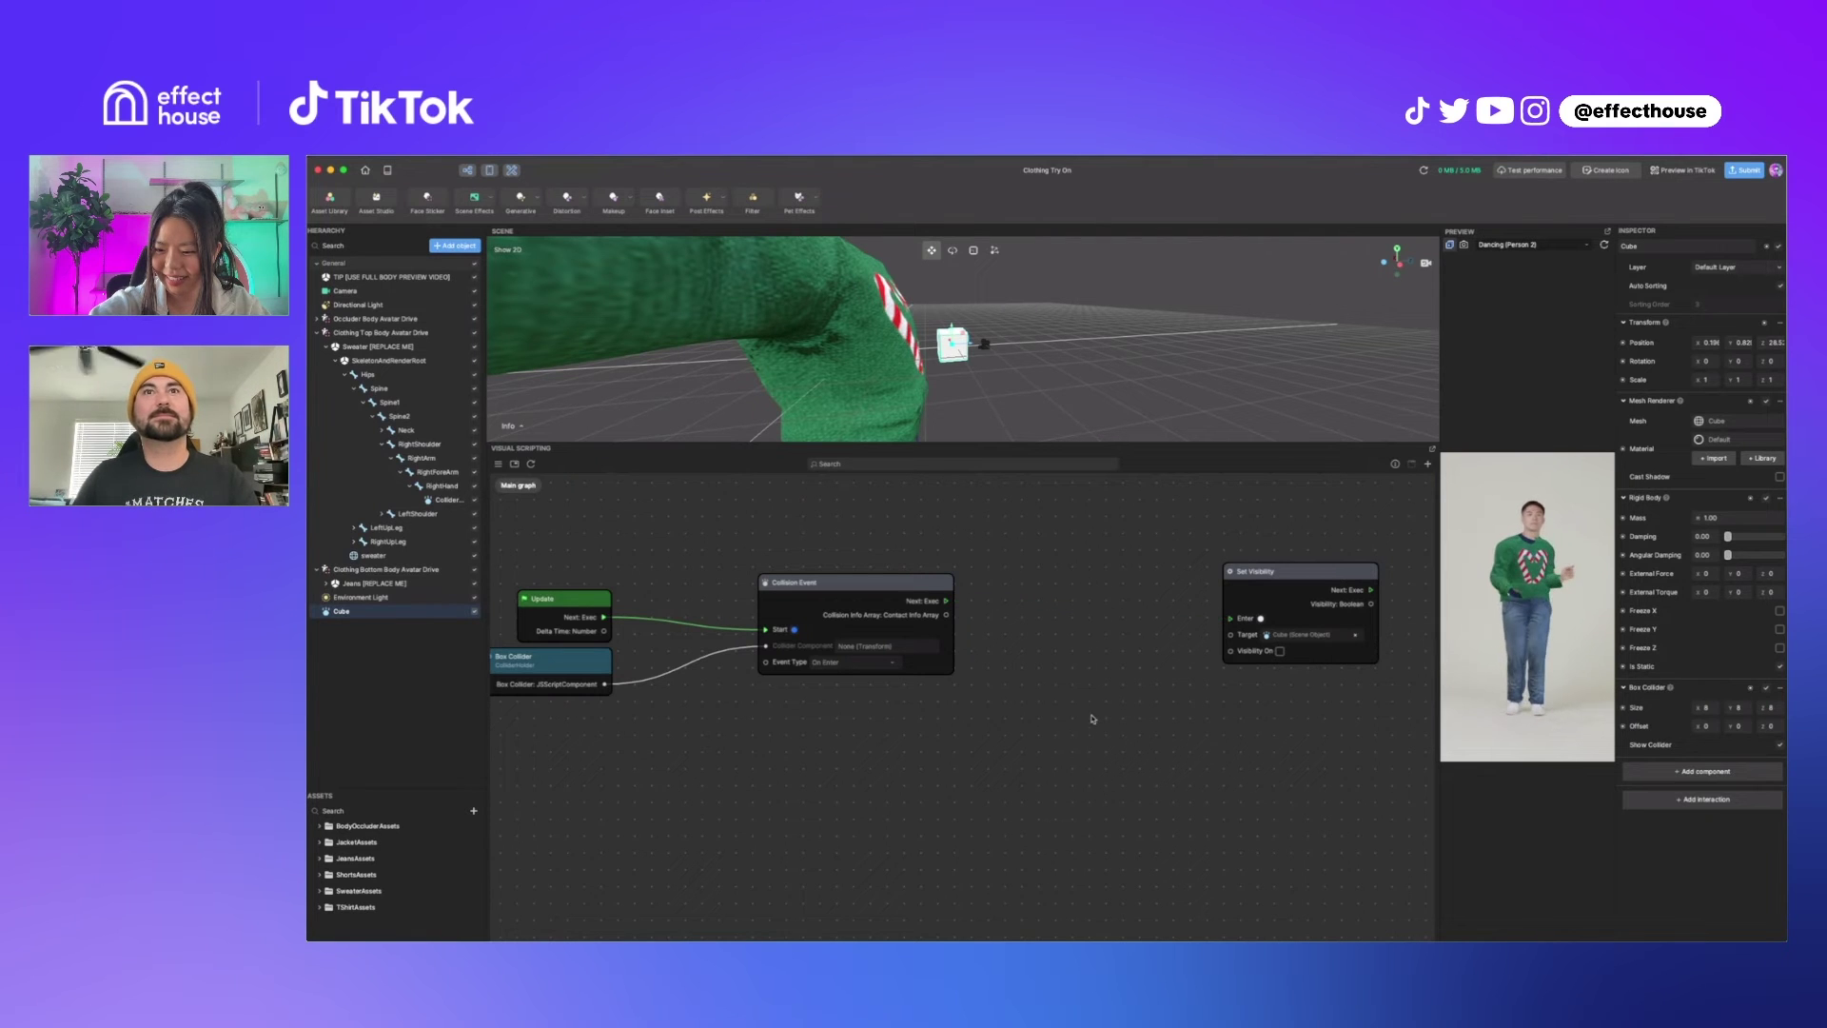
{"action": "left_click_drag", "start_coordinate": [946, 600], "coordinate": [1233, 623]}
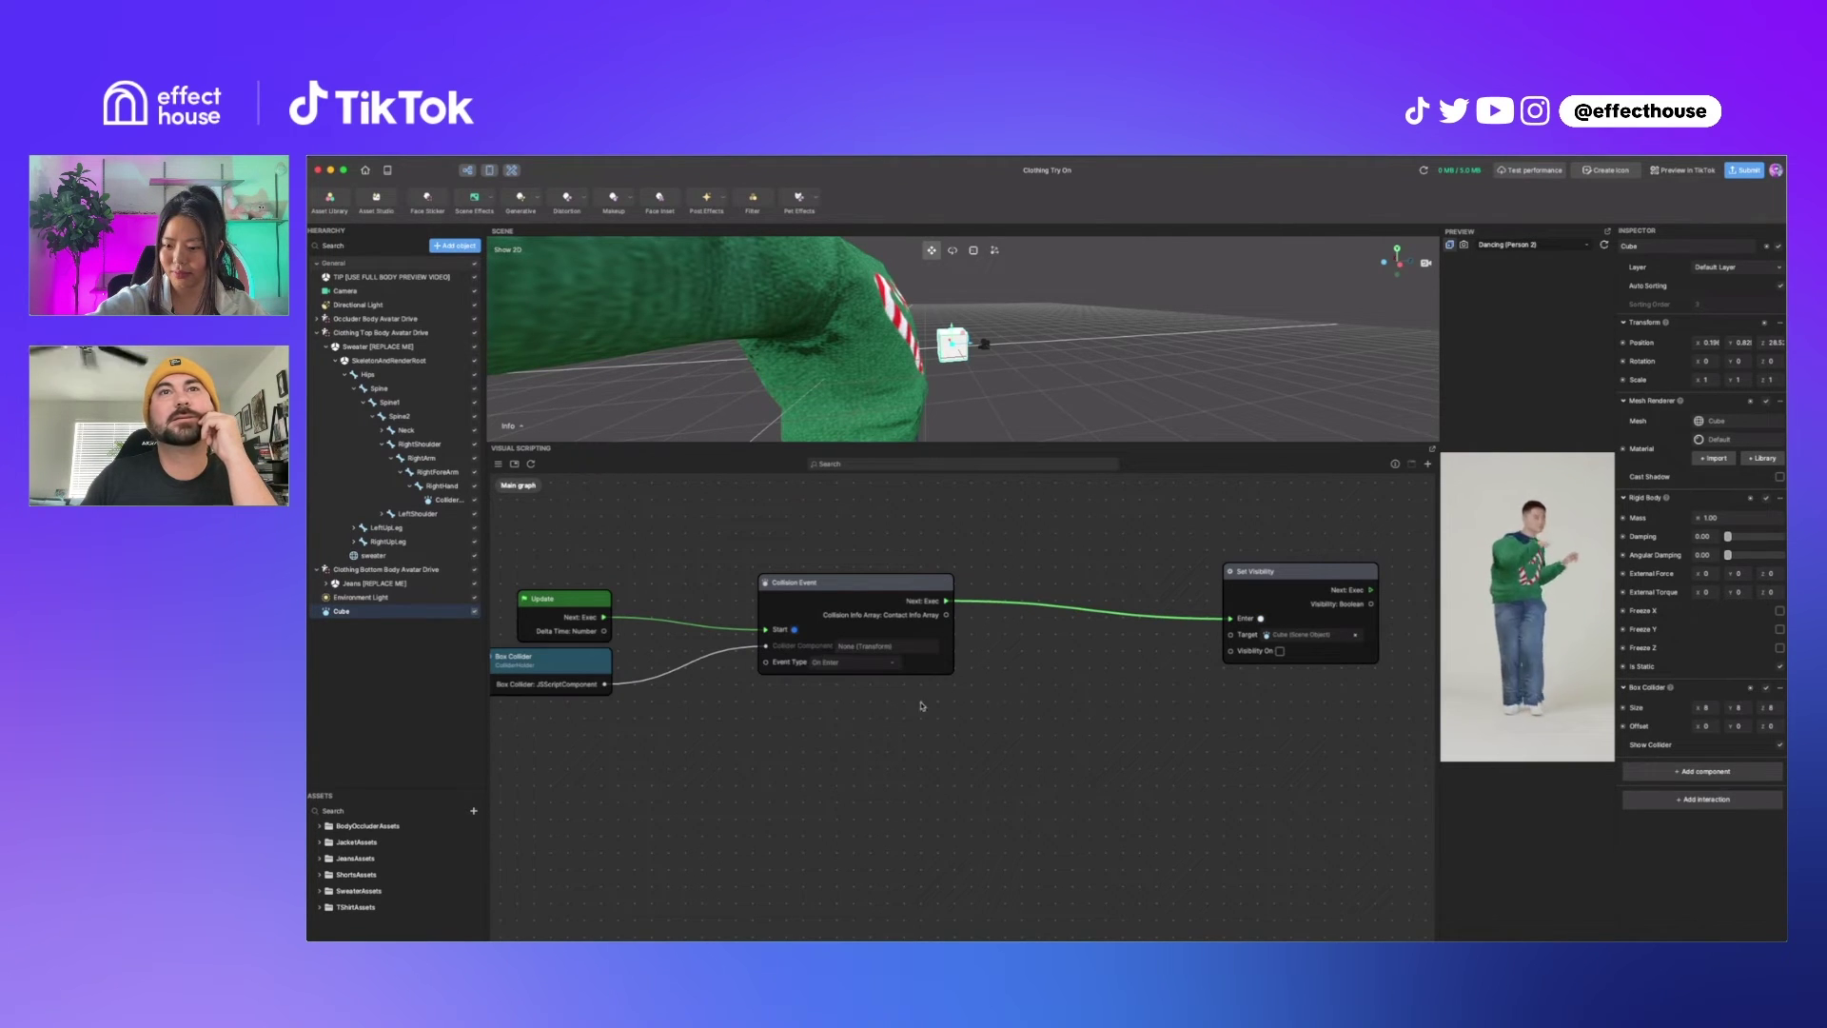
Zoom the graph, lower the divider to enlarge the Scene view, and orbit to frame the whole avatar.
{"action": "scroll", "coordinate": [1055, 697], "scroll_direction": "down", "scroll_amount": 3}
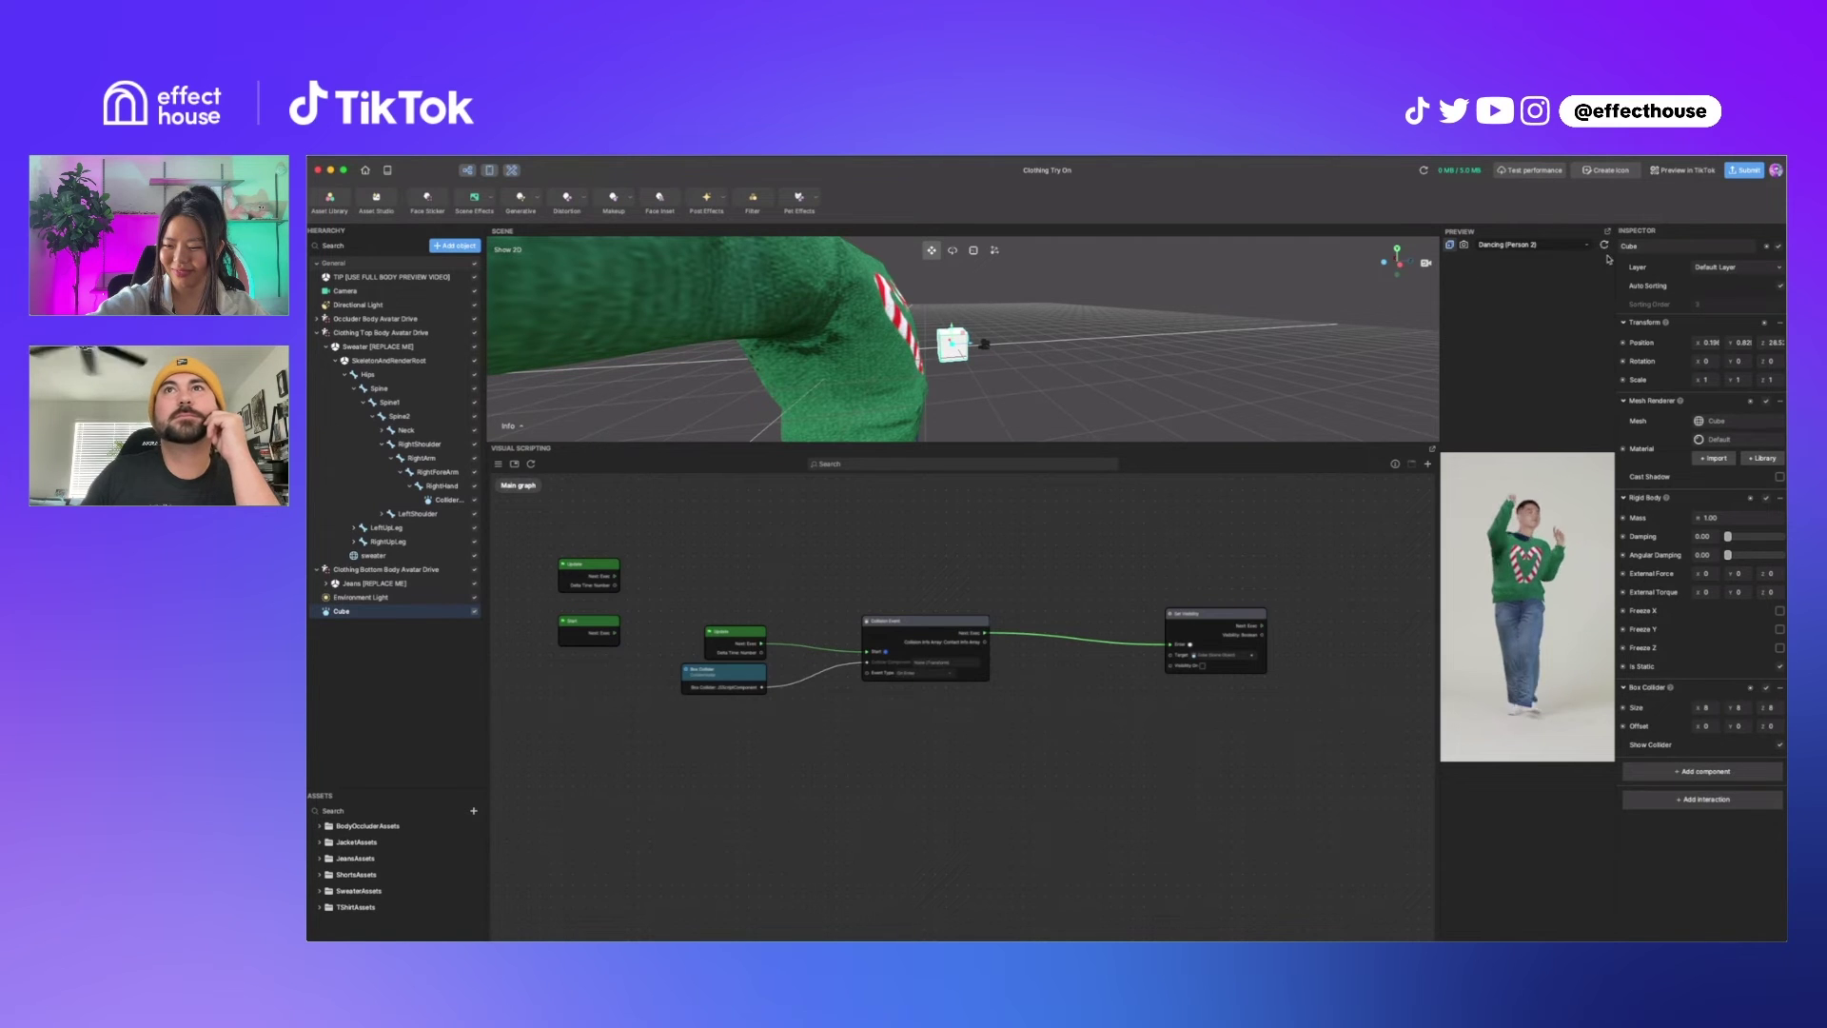
{"action": "scroll", "coordinate": [1179, 690], "scroll_direction": "up", "scroll_amount": 3}
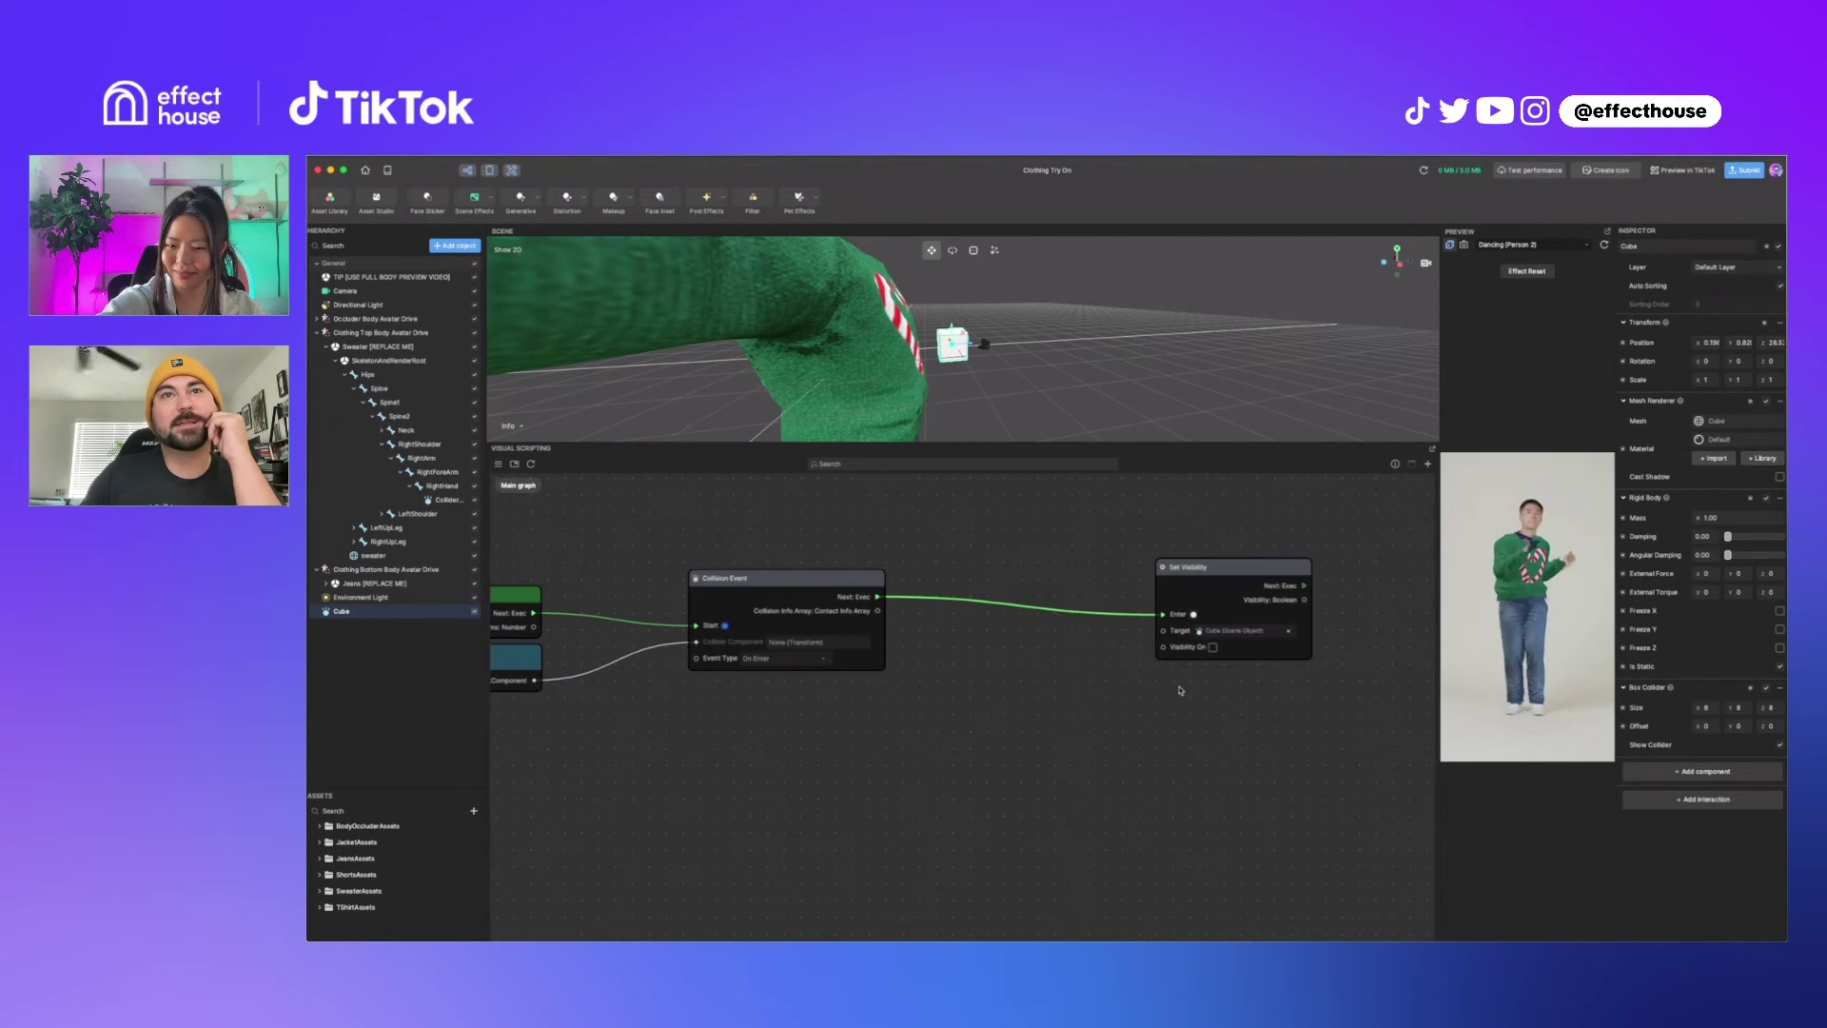
{"action": "scroll", "coordinate": [1195, 623], "scroll_direction": "up", "scroll_amount": 2}
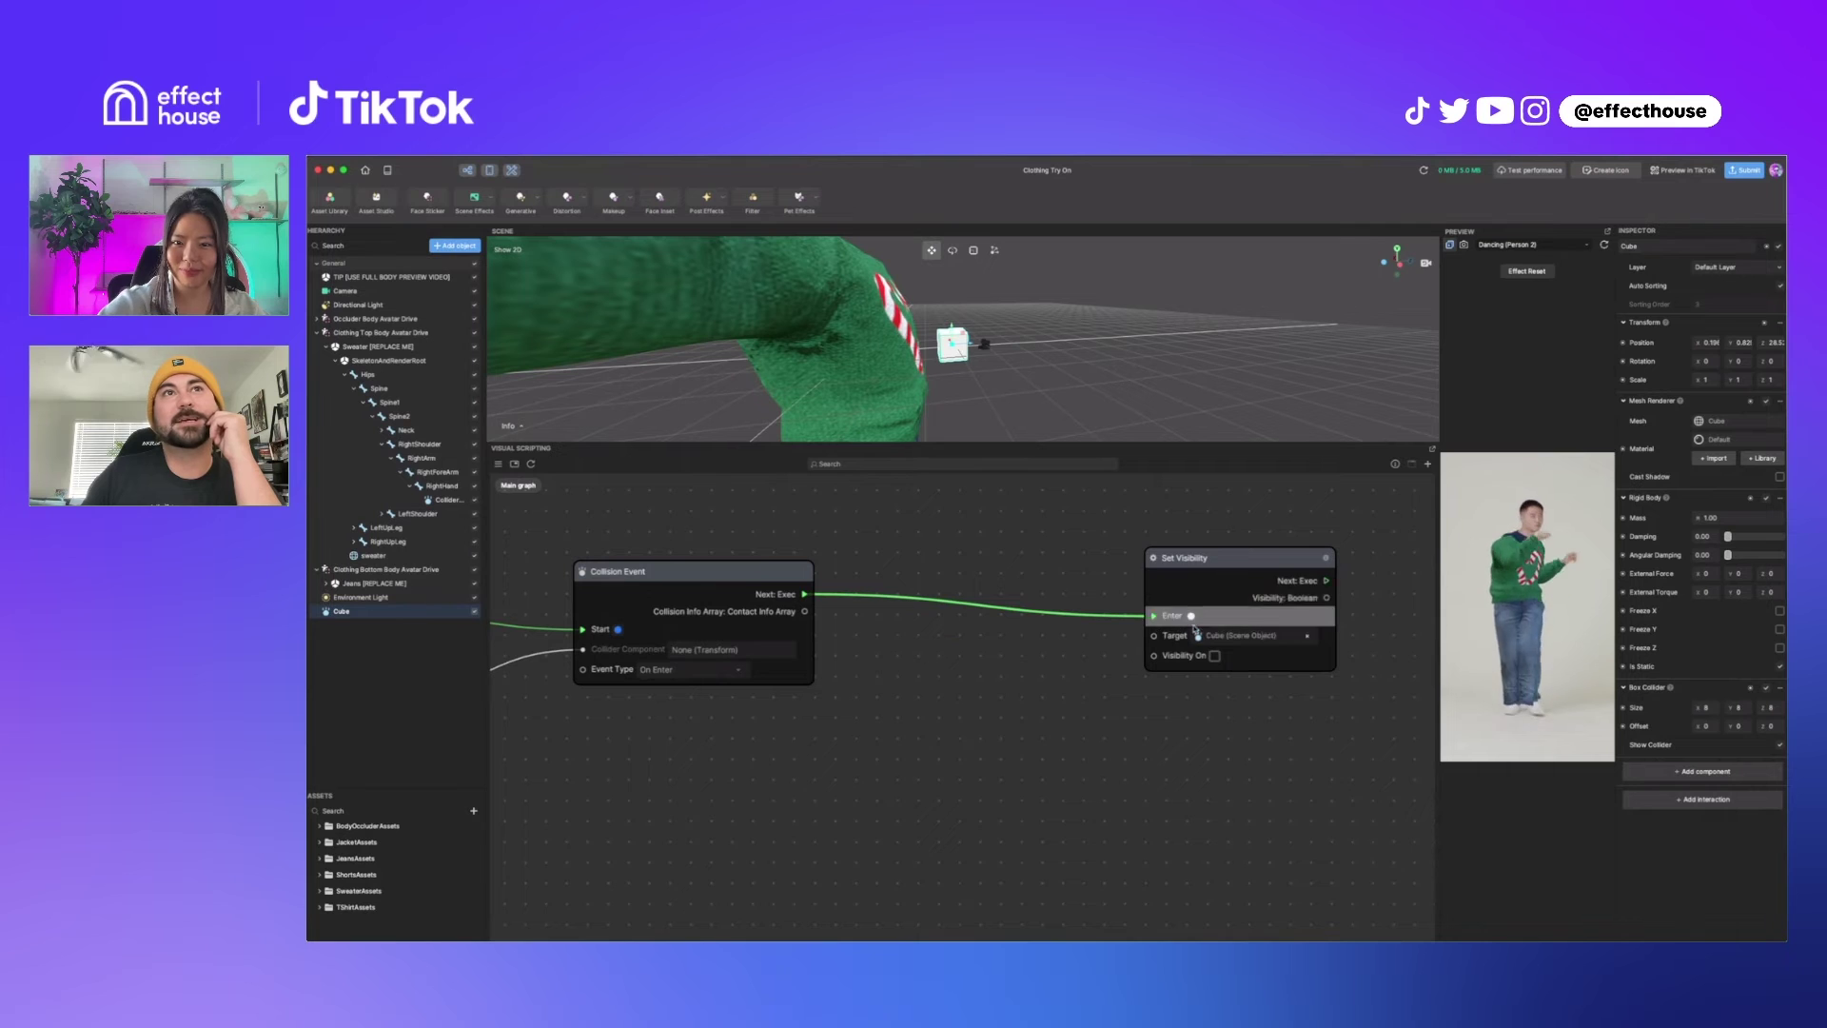
{"action": "scroll", "coordinate": [1013, 518], "scroll_direction": "down", "scroll_amount": 3}
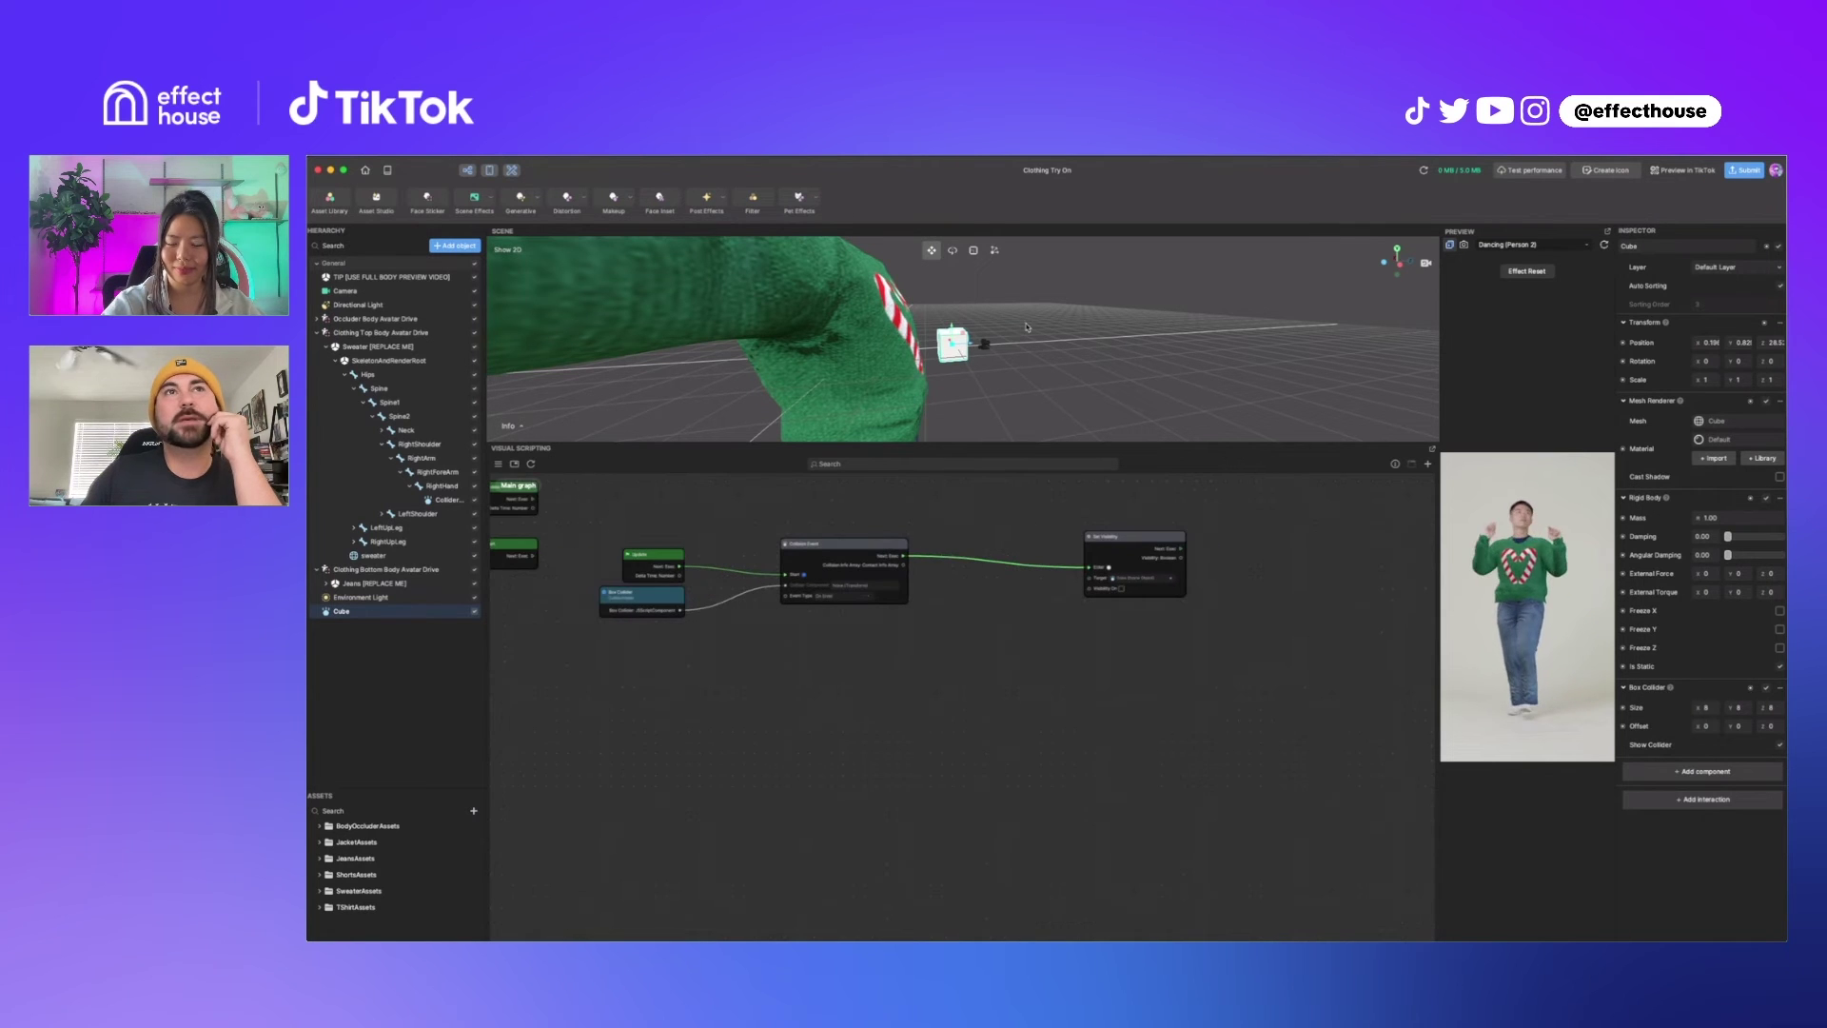
{"action": "left_click_drag", "start_coordinate": [1033, 449], "coordinate": [1033, 495]}
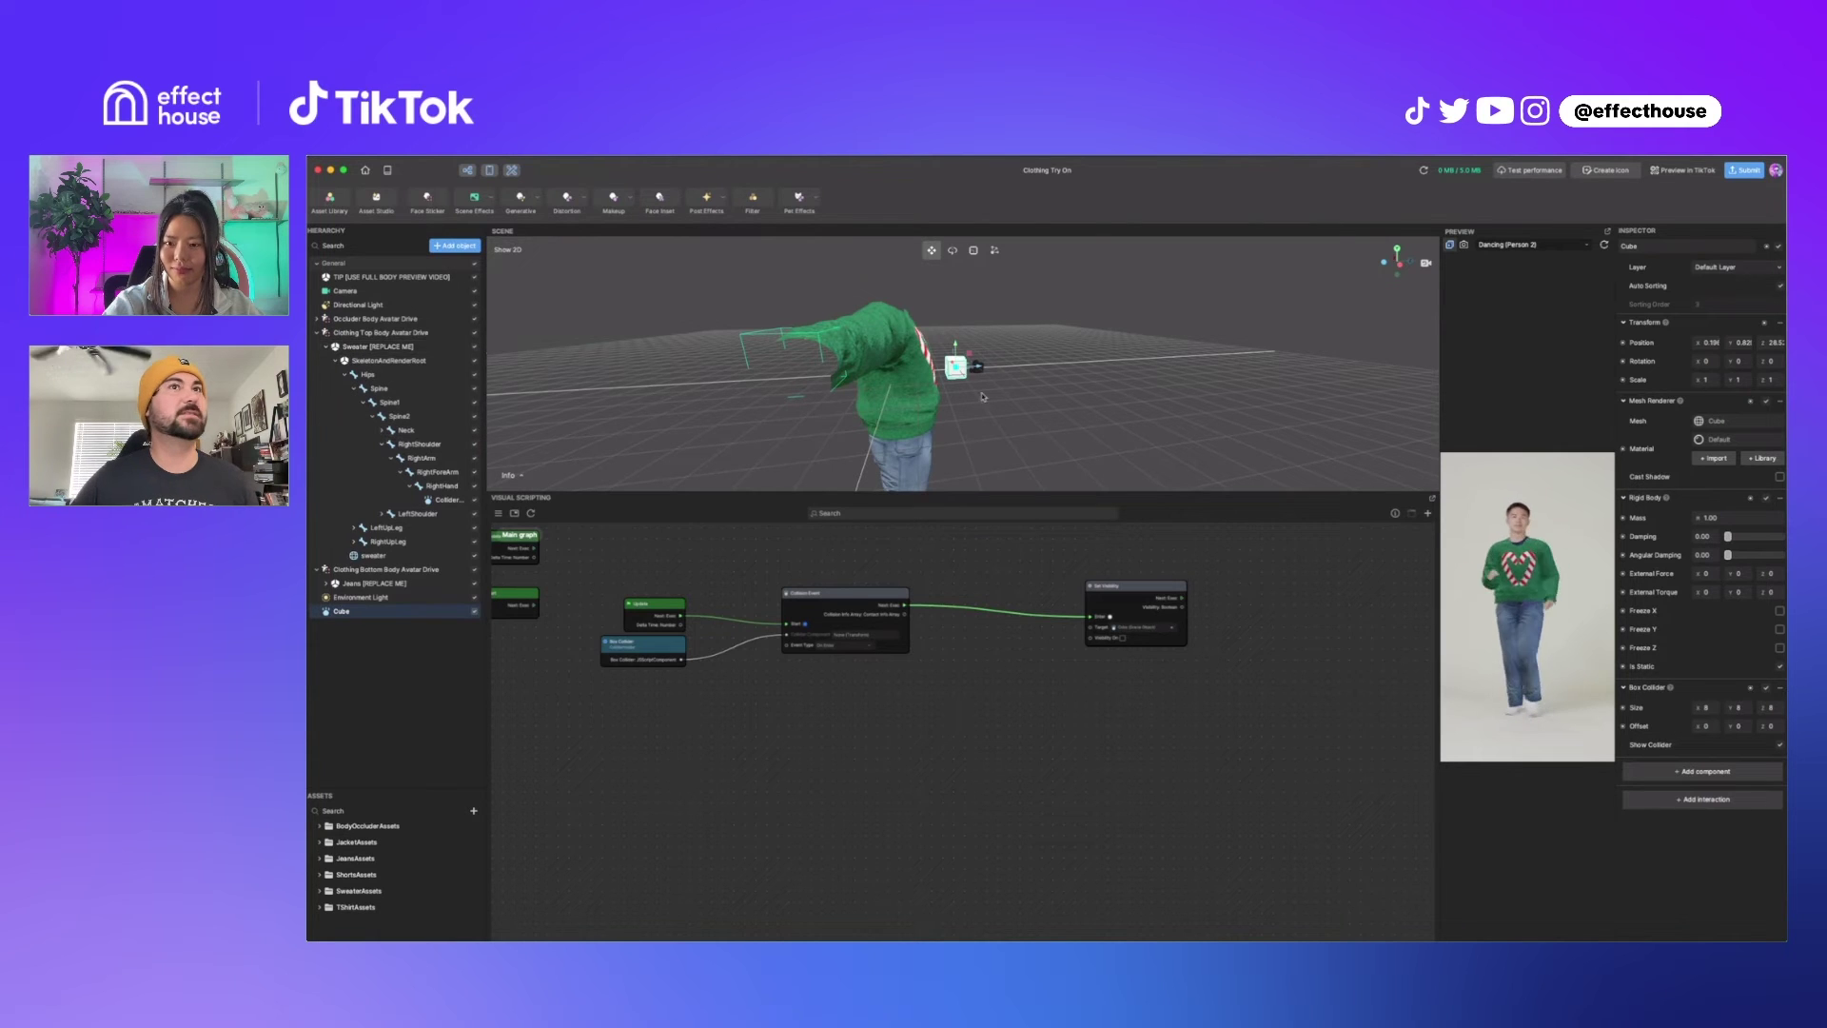
{"action": "left_click_drag", "start_coordinate": [976, 407], "coordinate": [1008, 385], "text": "alt"}
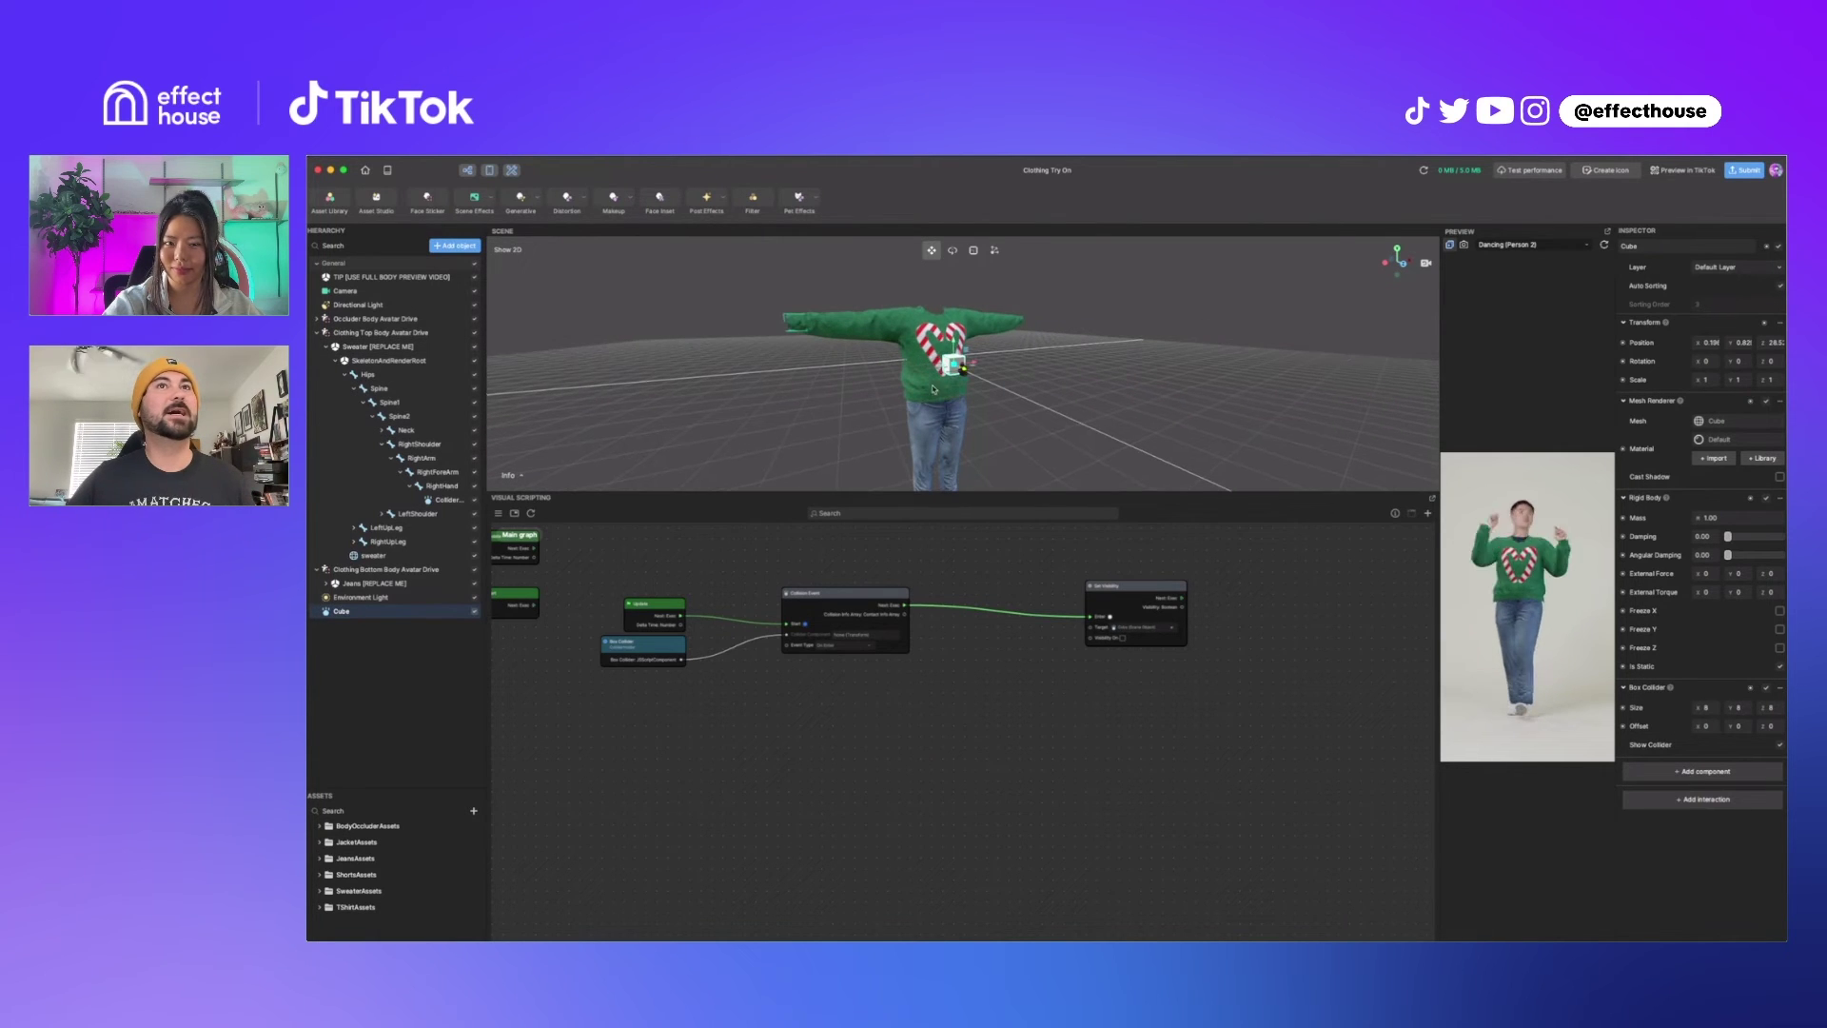
Remove the Collision Event link, zoom in on the arm, and shrink the Cube with the Scale tool.
{"action": "left_click", "coordinate": [989, 599], "text": "alt"}
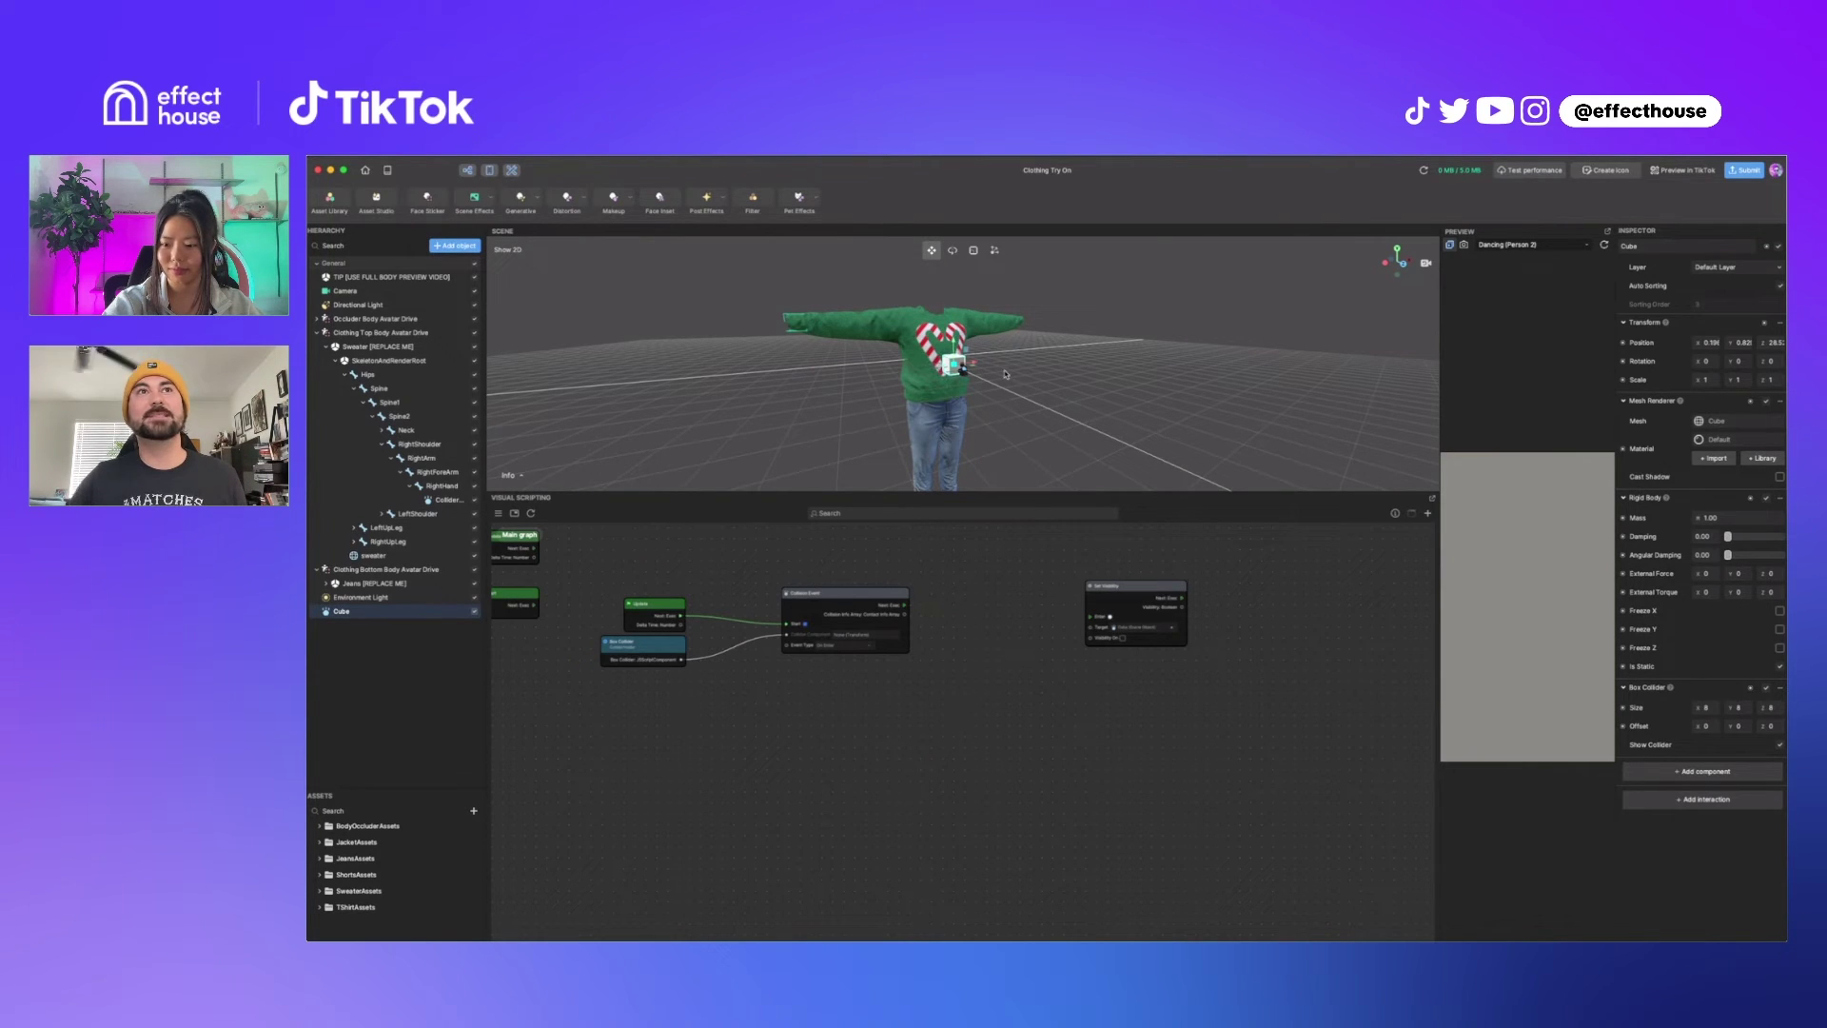
{"action": "left_click_drag", "start_coordinate": [1006, 373], "coordinate": [980, 372], "text": "alt"}
{"action": "scroll", "coordinate": [977, 372], "scroll_direction": "up", "scroll_amount": 3}
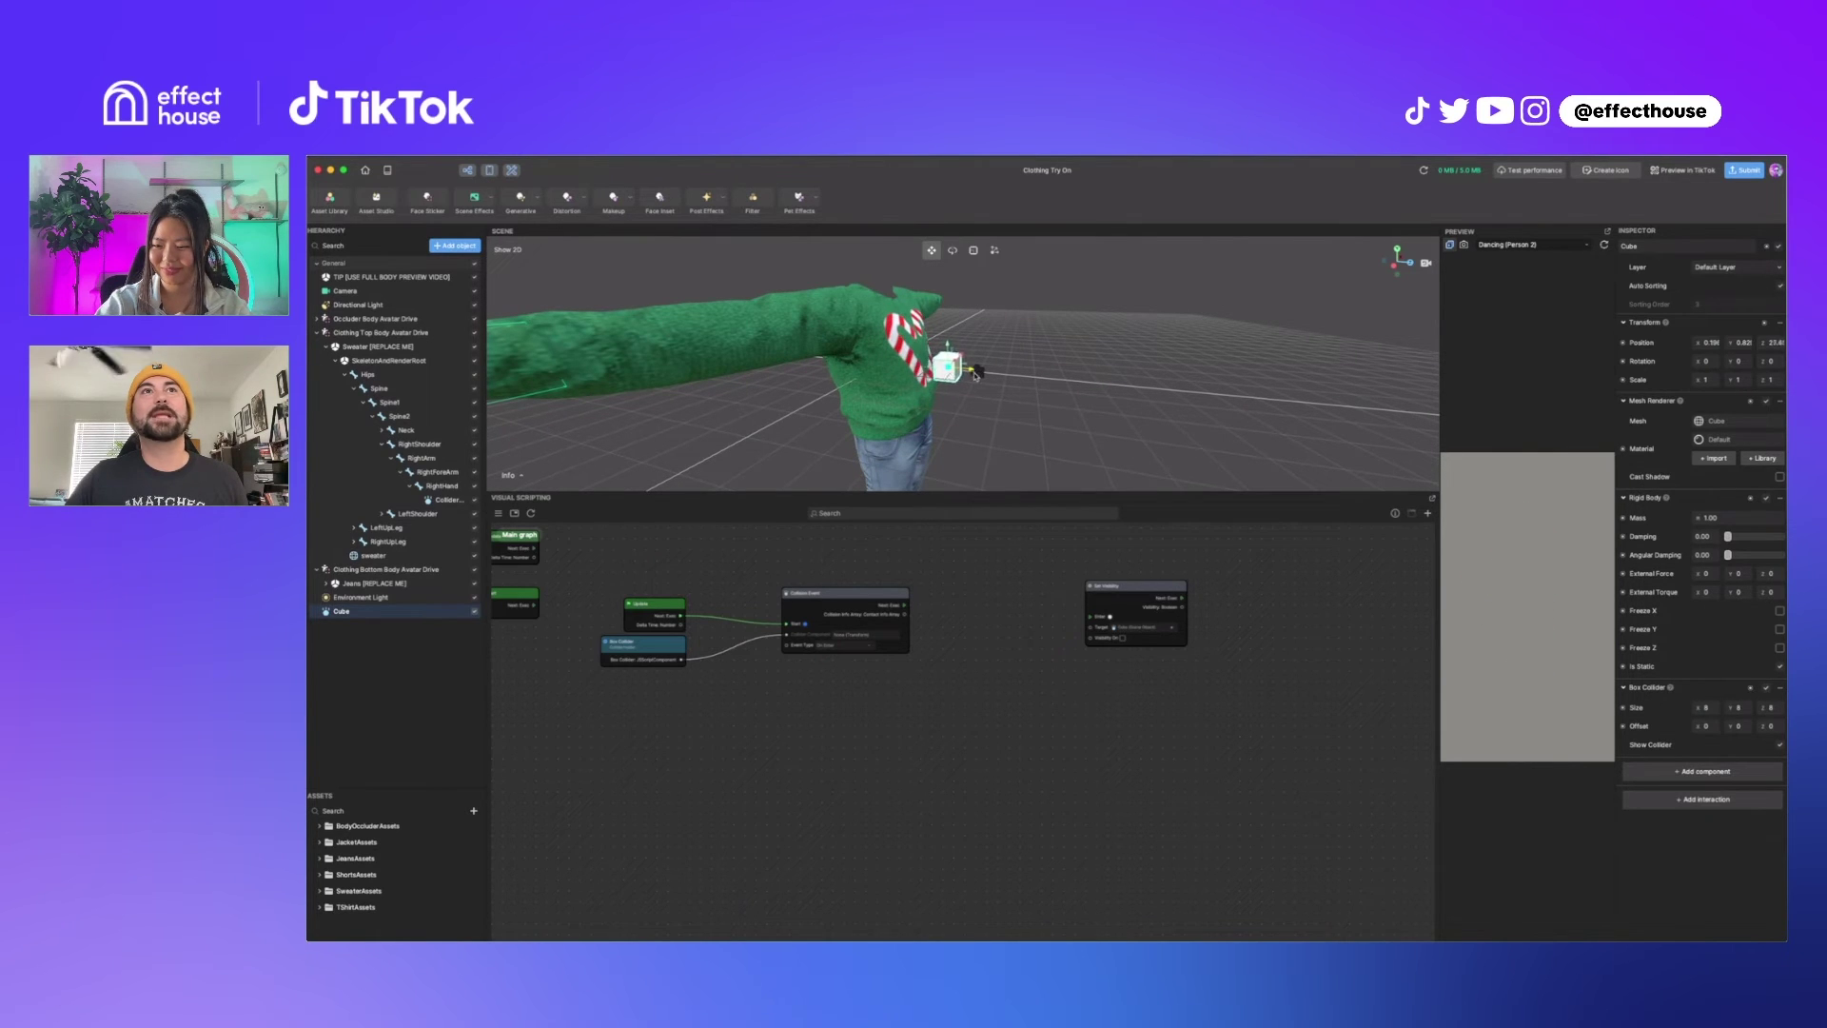
{"action": "scroll", "coordinate": [975, 374], "scroll_direction": "up", "scroll_amount": 4}
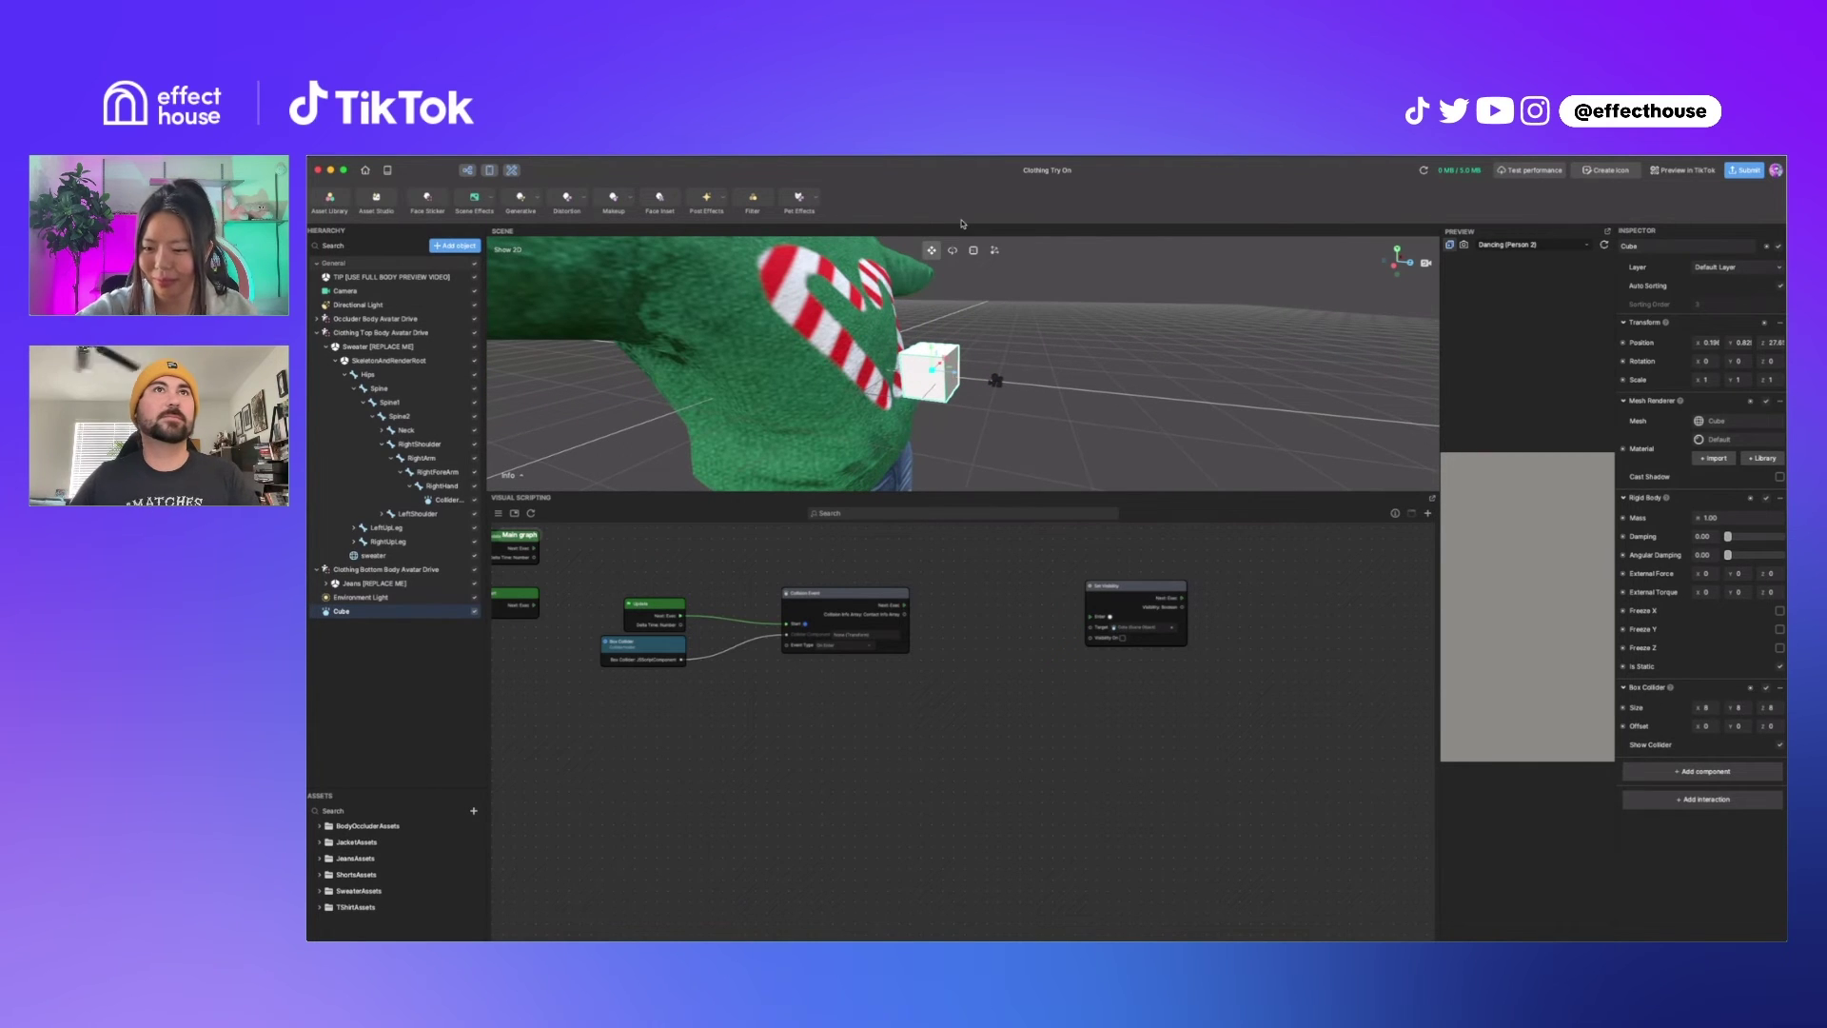
{"action": "left_click", "coordinate": [971, 250]}
{"action": "left_click_drag", "start_coordinate": [930, 373], "coordinate": [925, 389]}
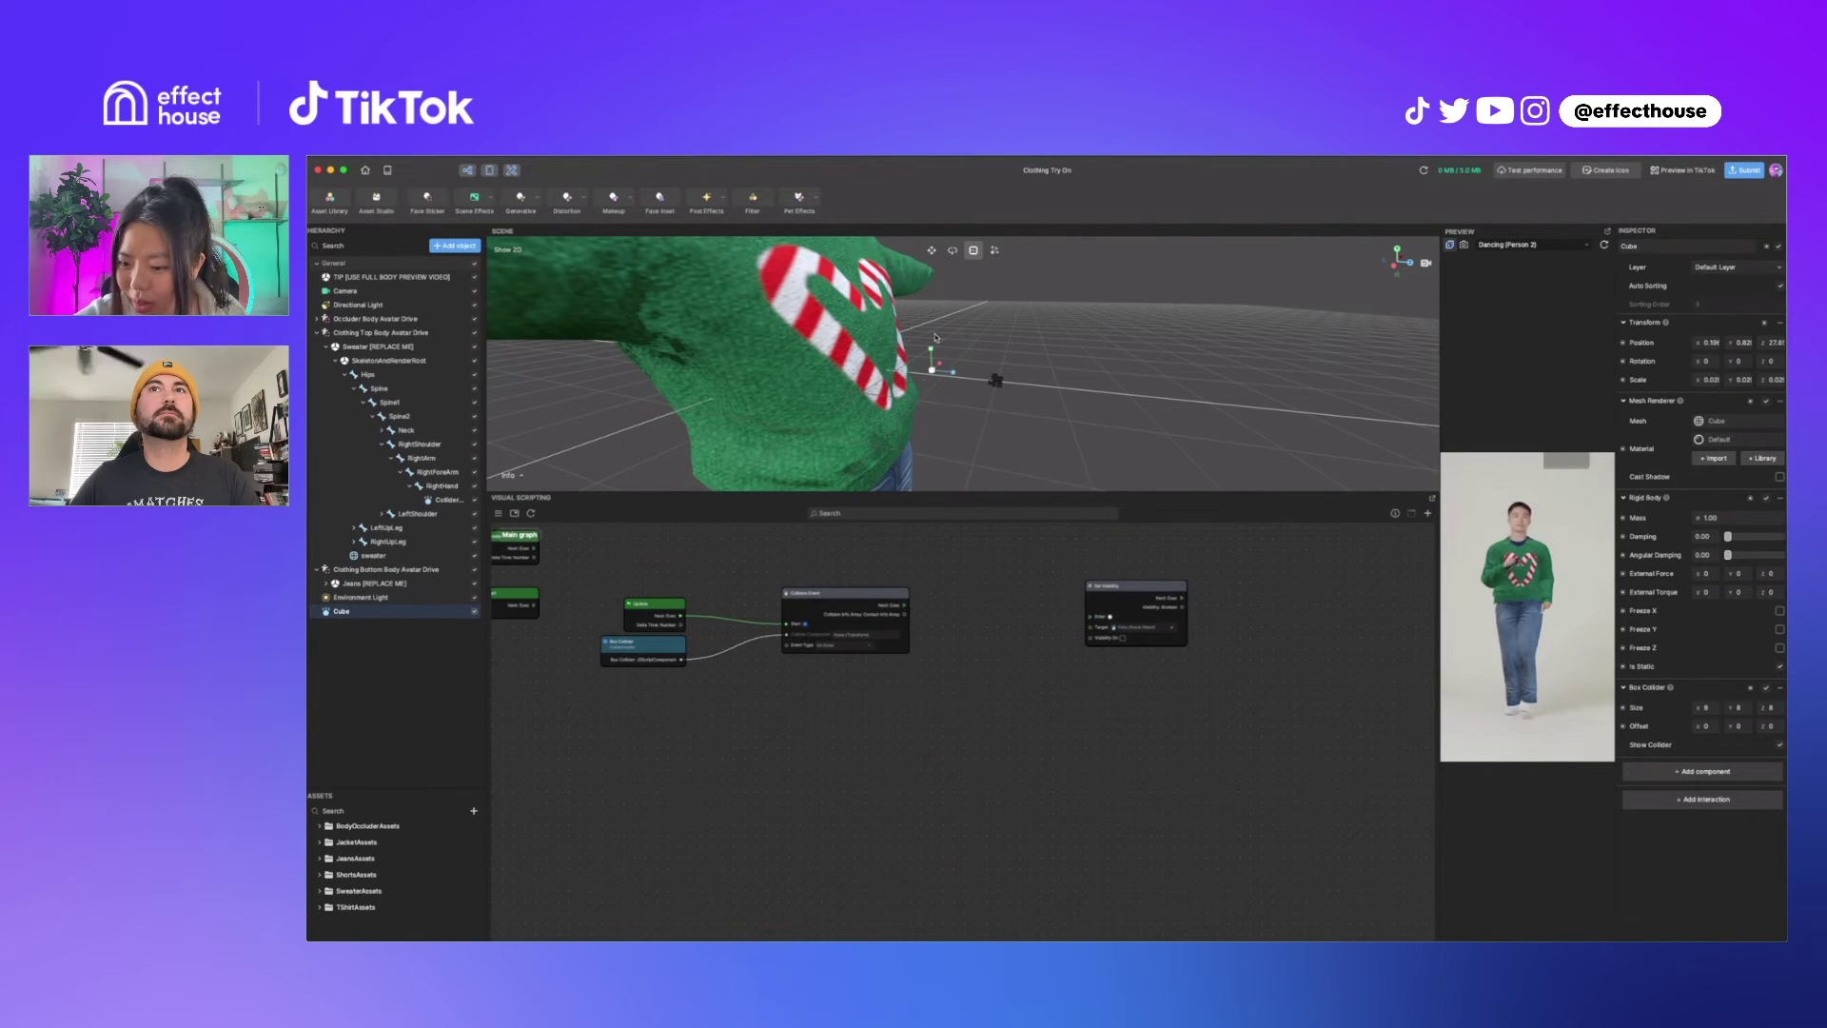
Lower the Cube to chest height with the Move tool and rewire Collision Event to Set Visibility.
{"action": "scroll", "coordinate": [937, 341], "scroll_direction": "up", "scroll_amount": 2}
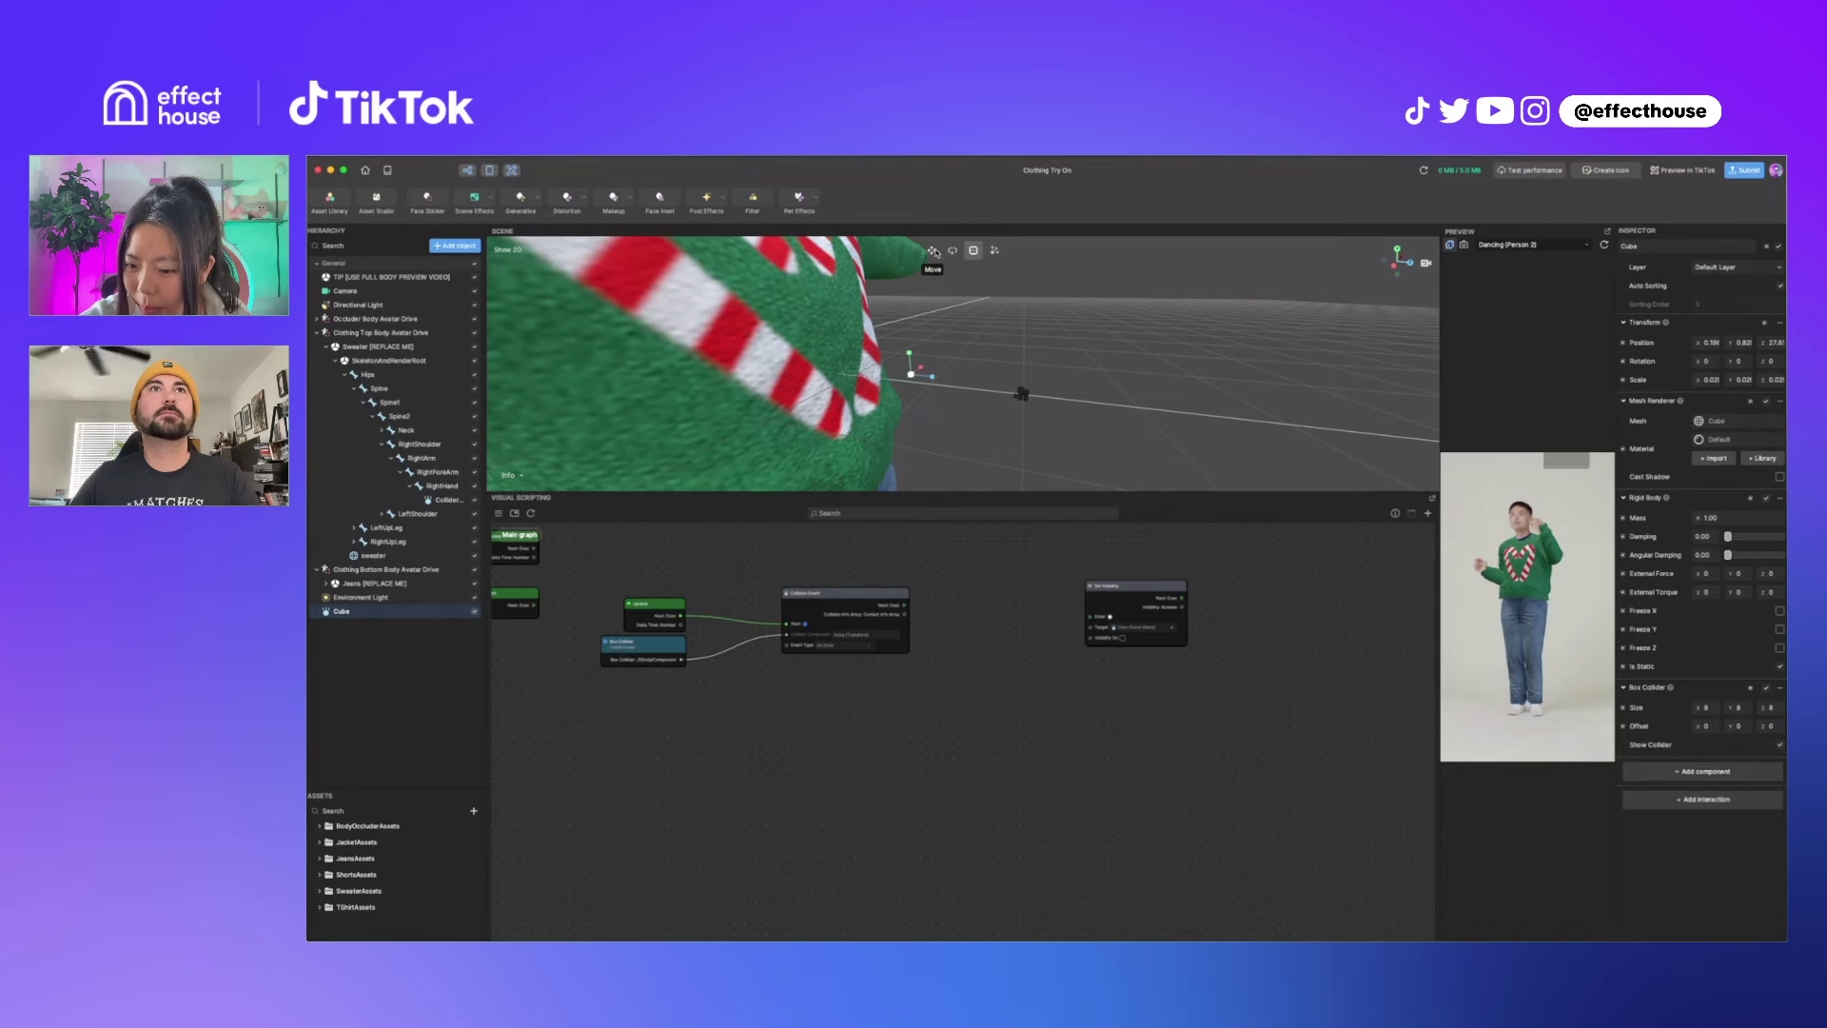
{"action": "left_click", "coordinate": [931, 249]}
{"action": "left_click_drag", "start_coordinate": [908, 360], "coordinate": [910, 366]}
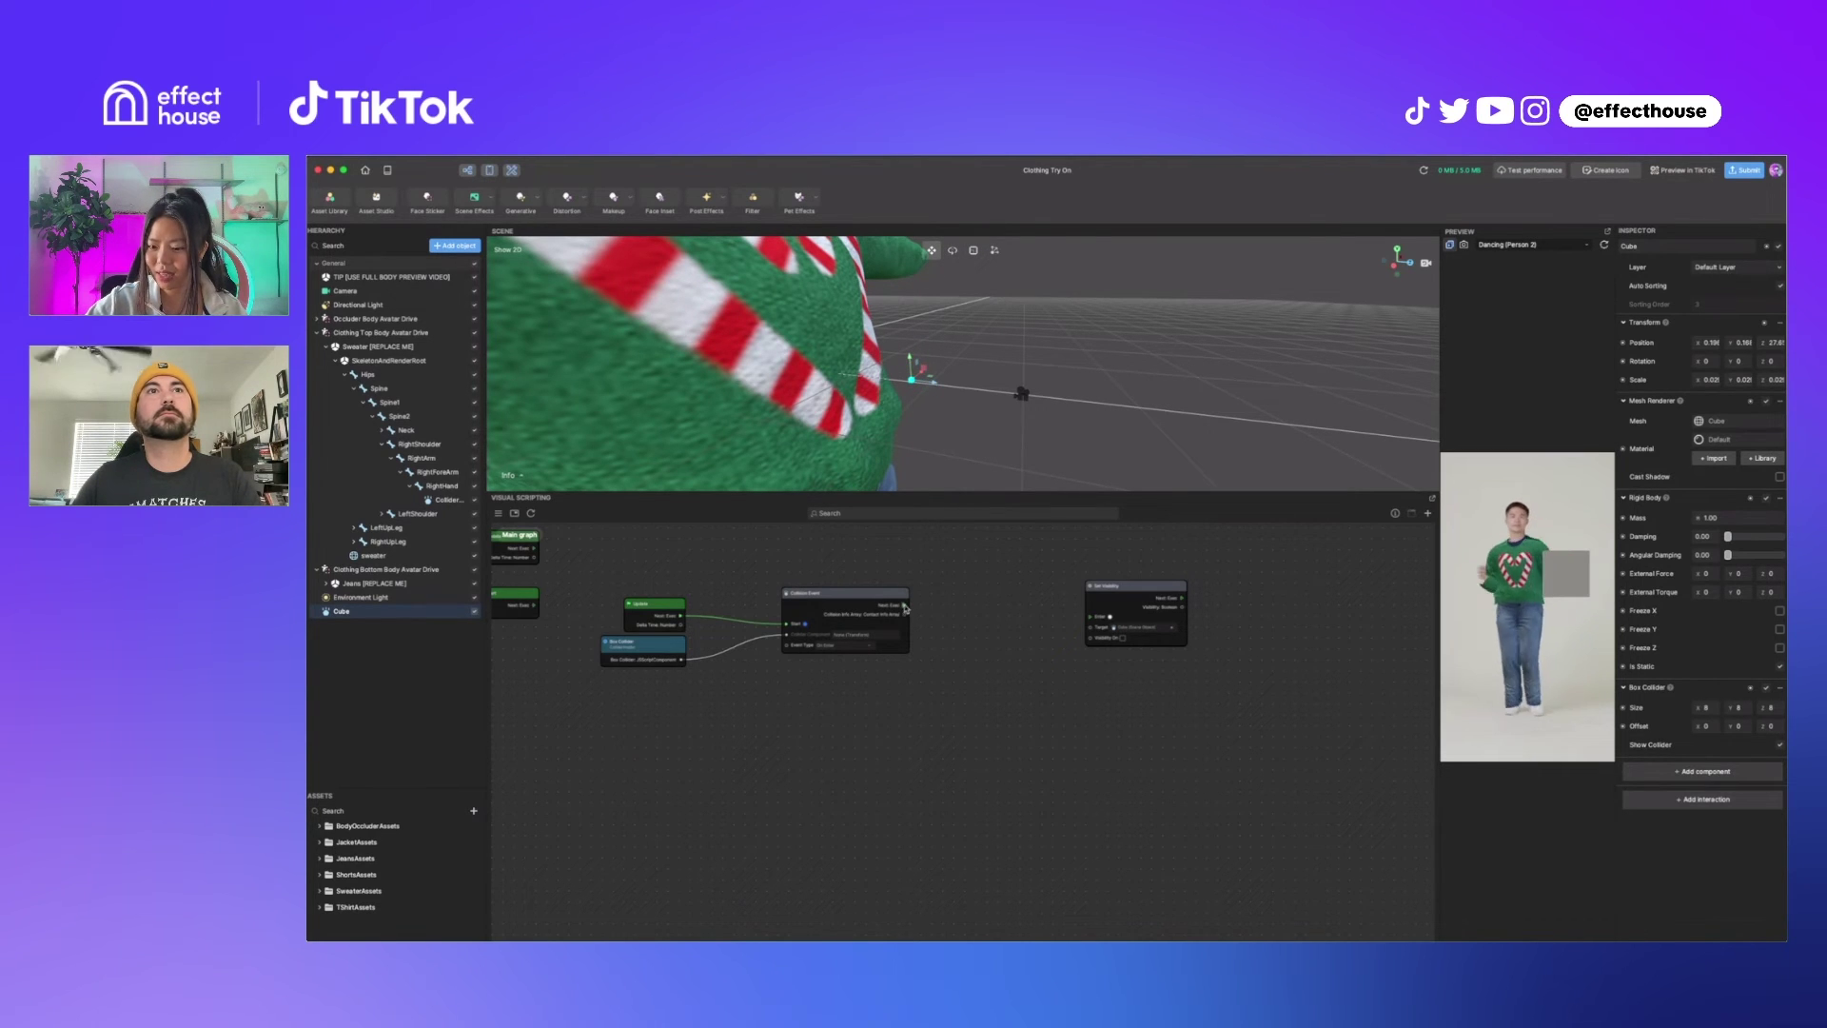
{"action": "left_click_drag", "start_coordinate": [904, 609], "coordinate": [1091, 623]}
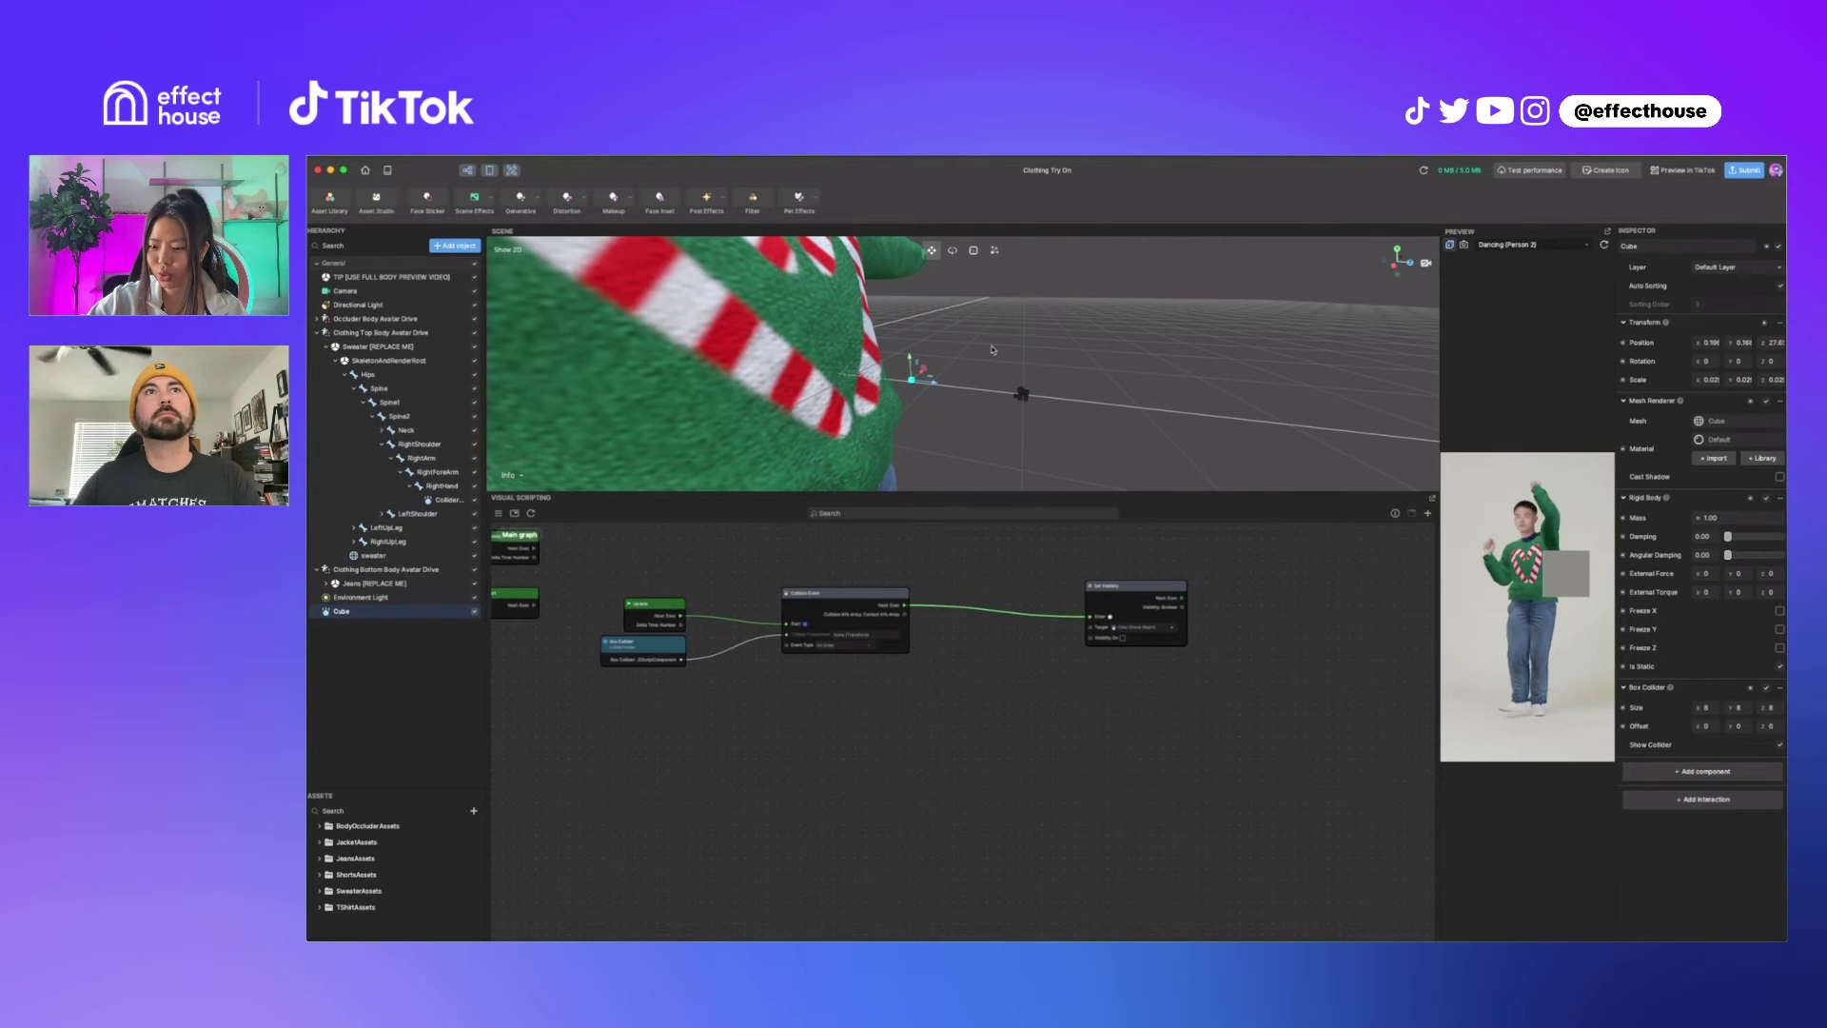
{"action": "mouse_move", "coordinate": [921, 379]}
{"action": "left_mouse_down"}
{"action": "mouse_move", "coordinate": [885, 382]}
{"action": "mouse_move", "coordinate": [919, 391]}
{"action": "left_mouse_up"}
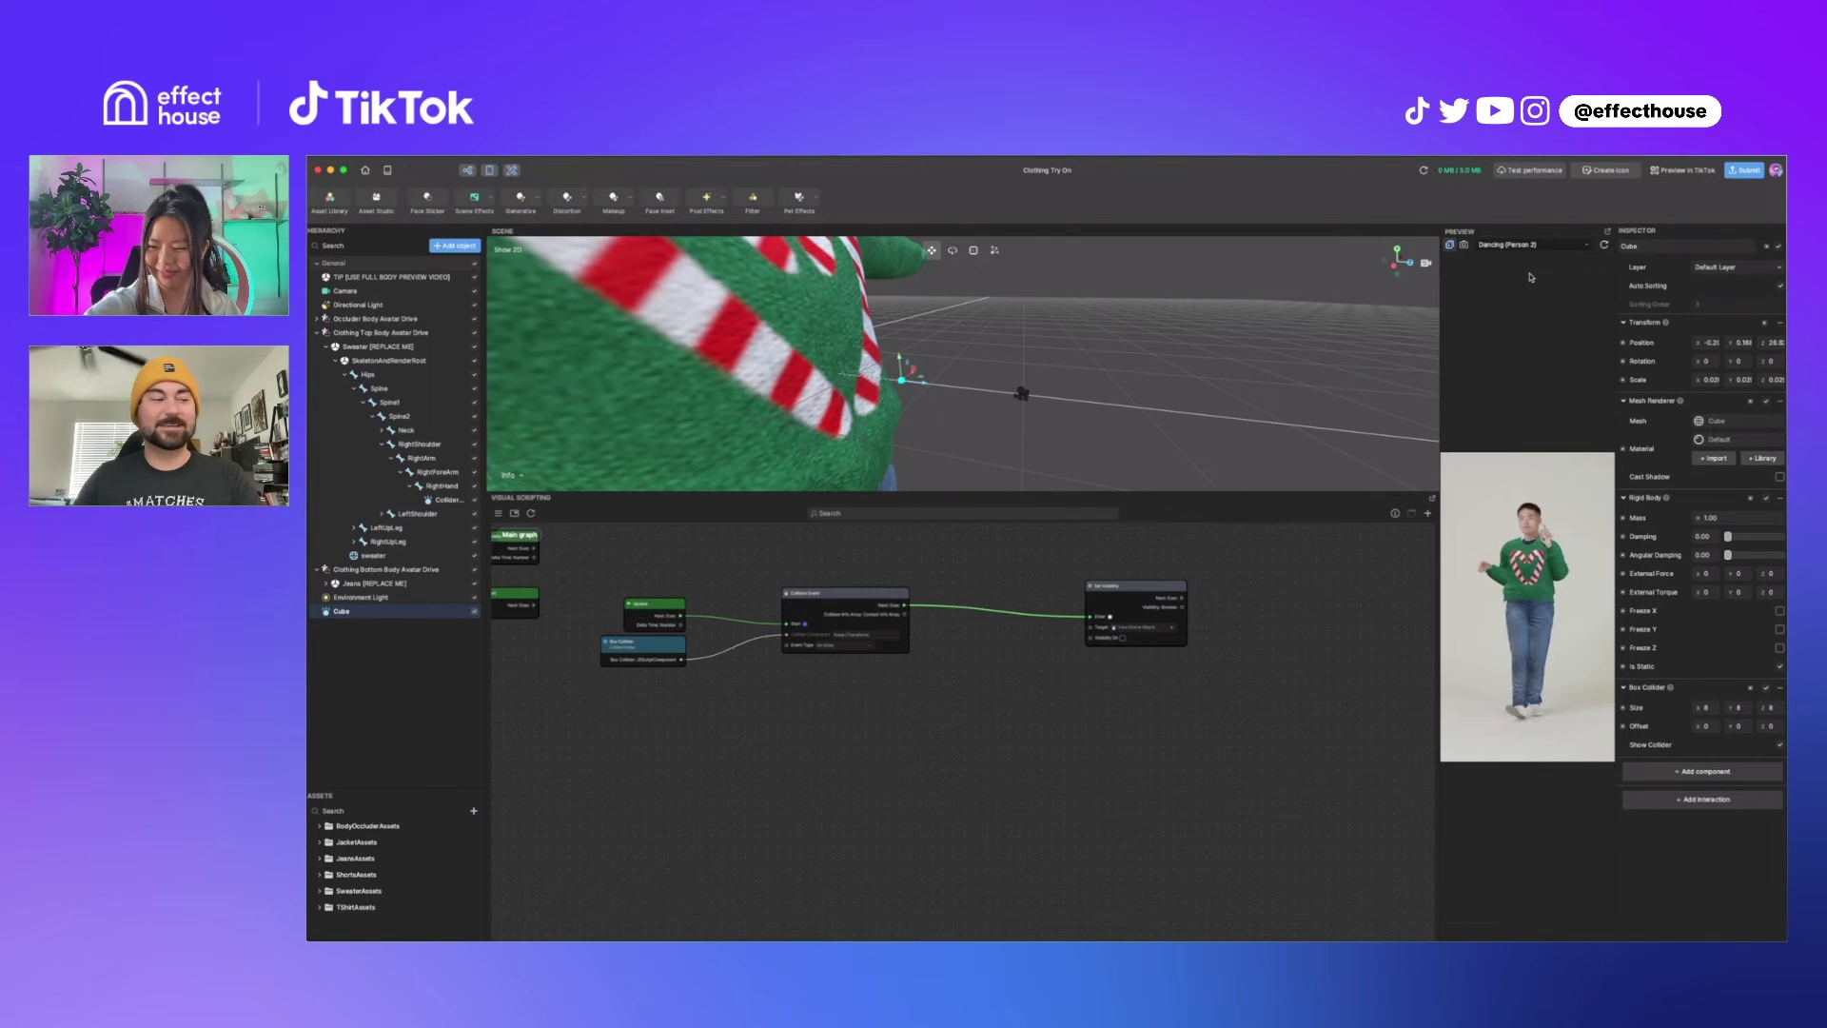
Push the Cube along its z axis and reload the preview to test it.
{"action": "left_click", "coordinate": [1604, 247]}
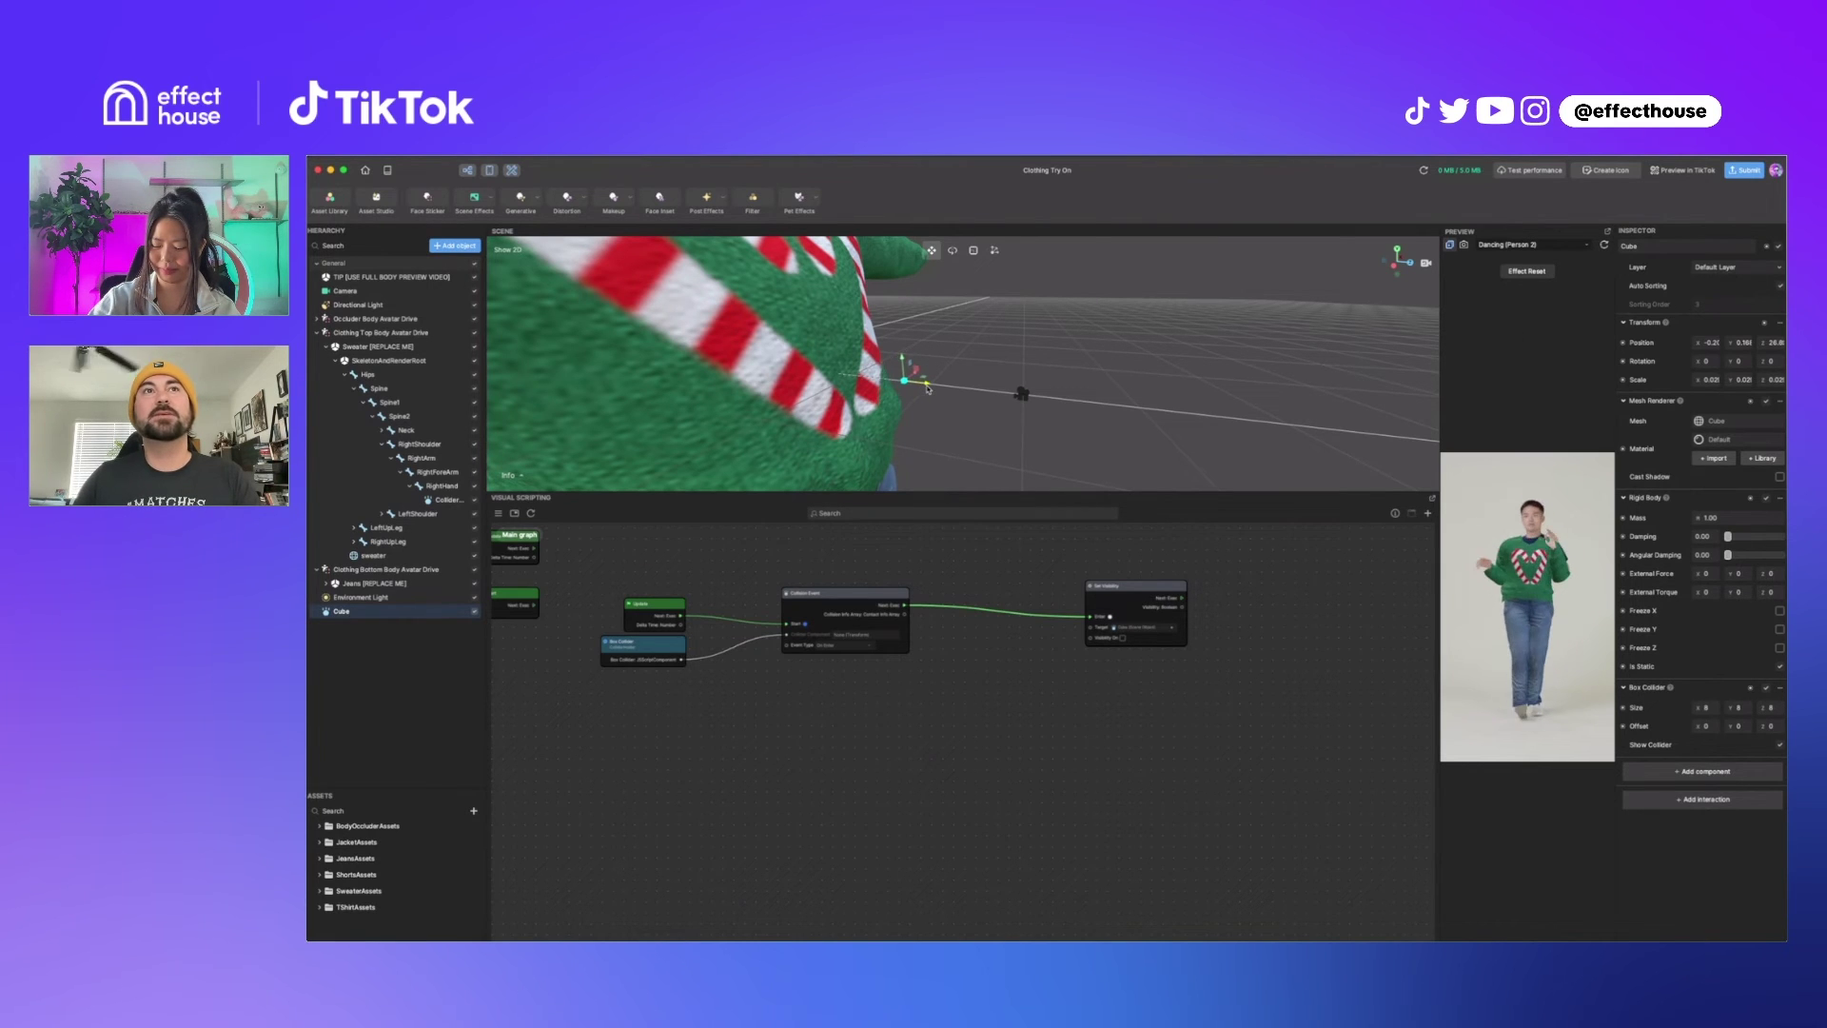
{"action": "left_click_drag", "start_coordinate": [921, 389], "coordinate": [952, 392]}
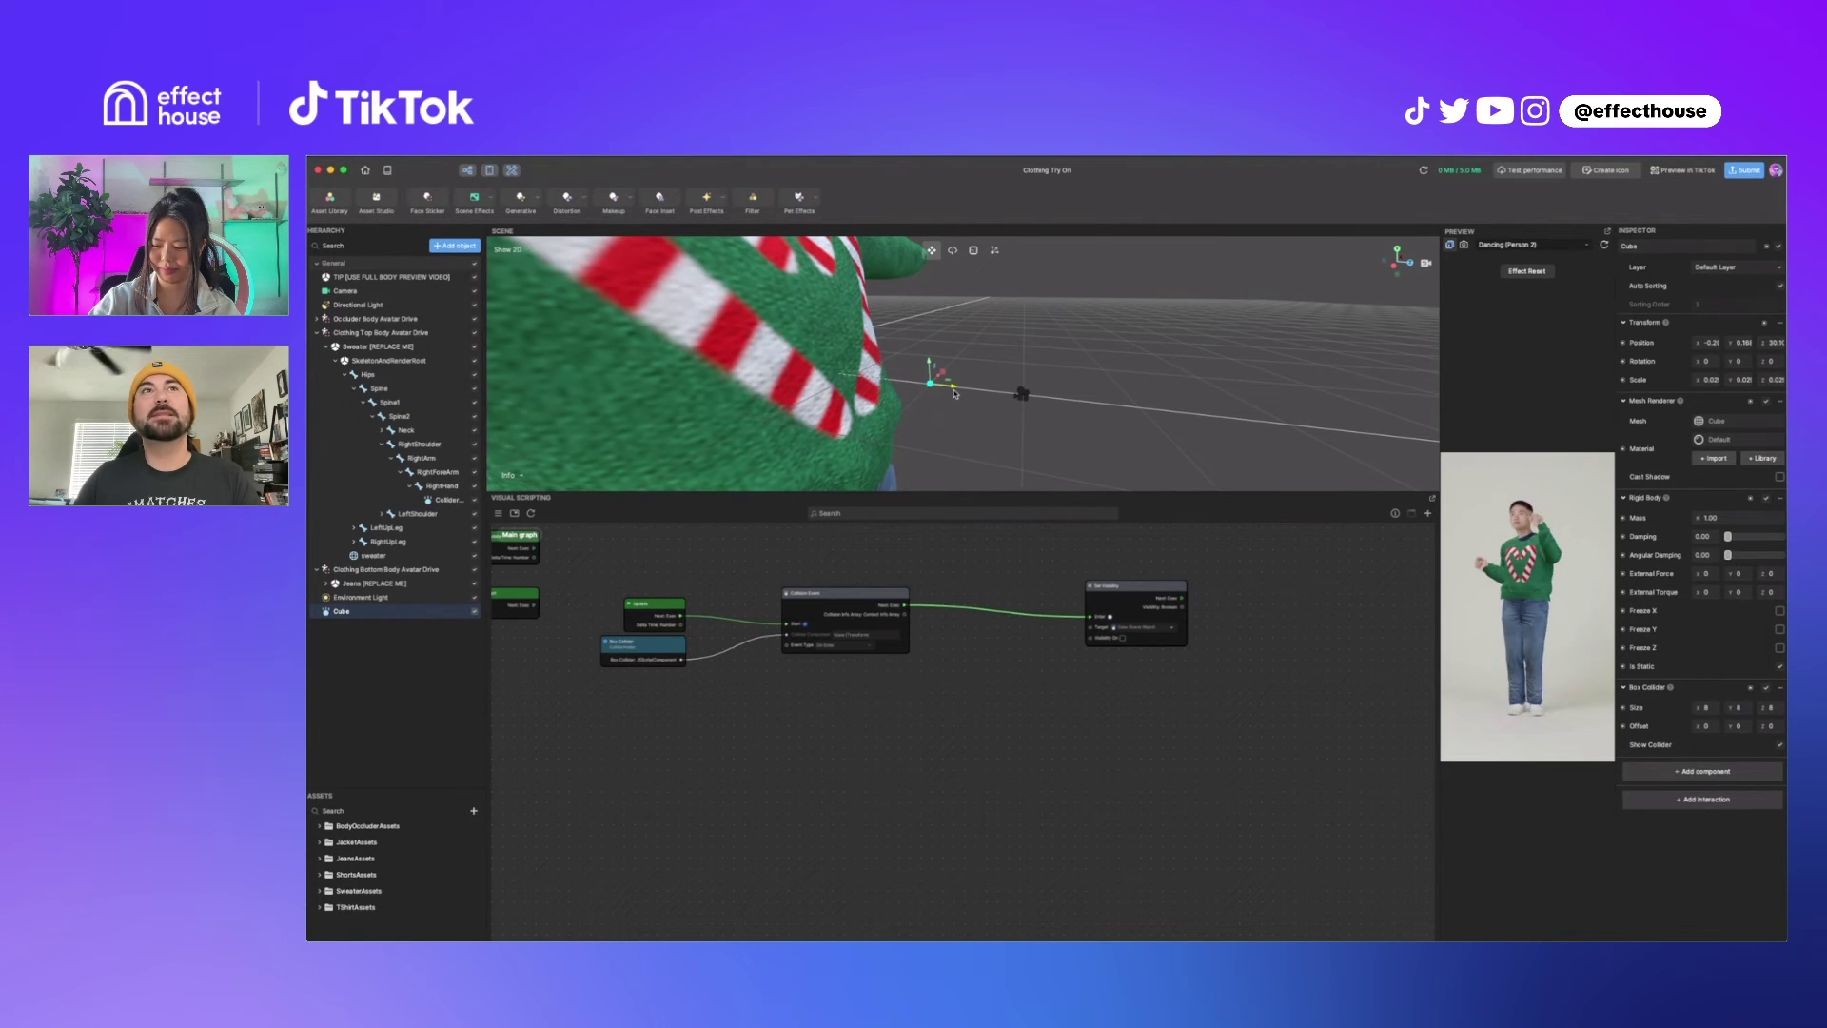
{"action": "left_click", "coordinate": [1600, 251]}
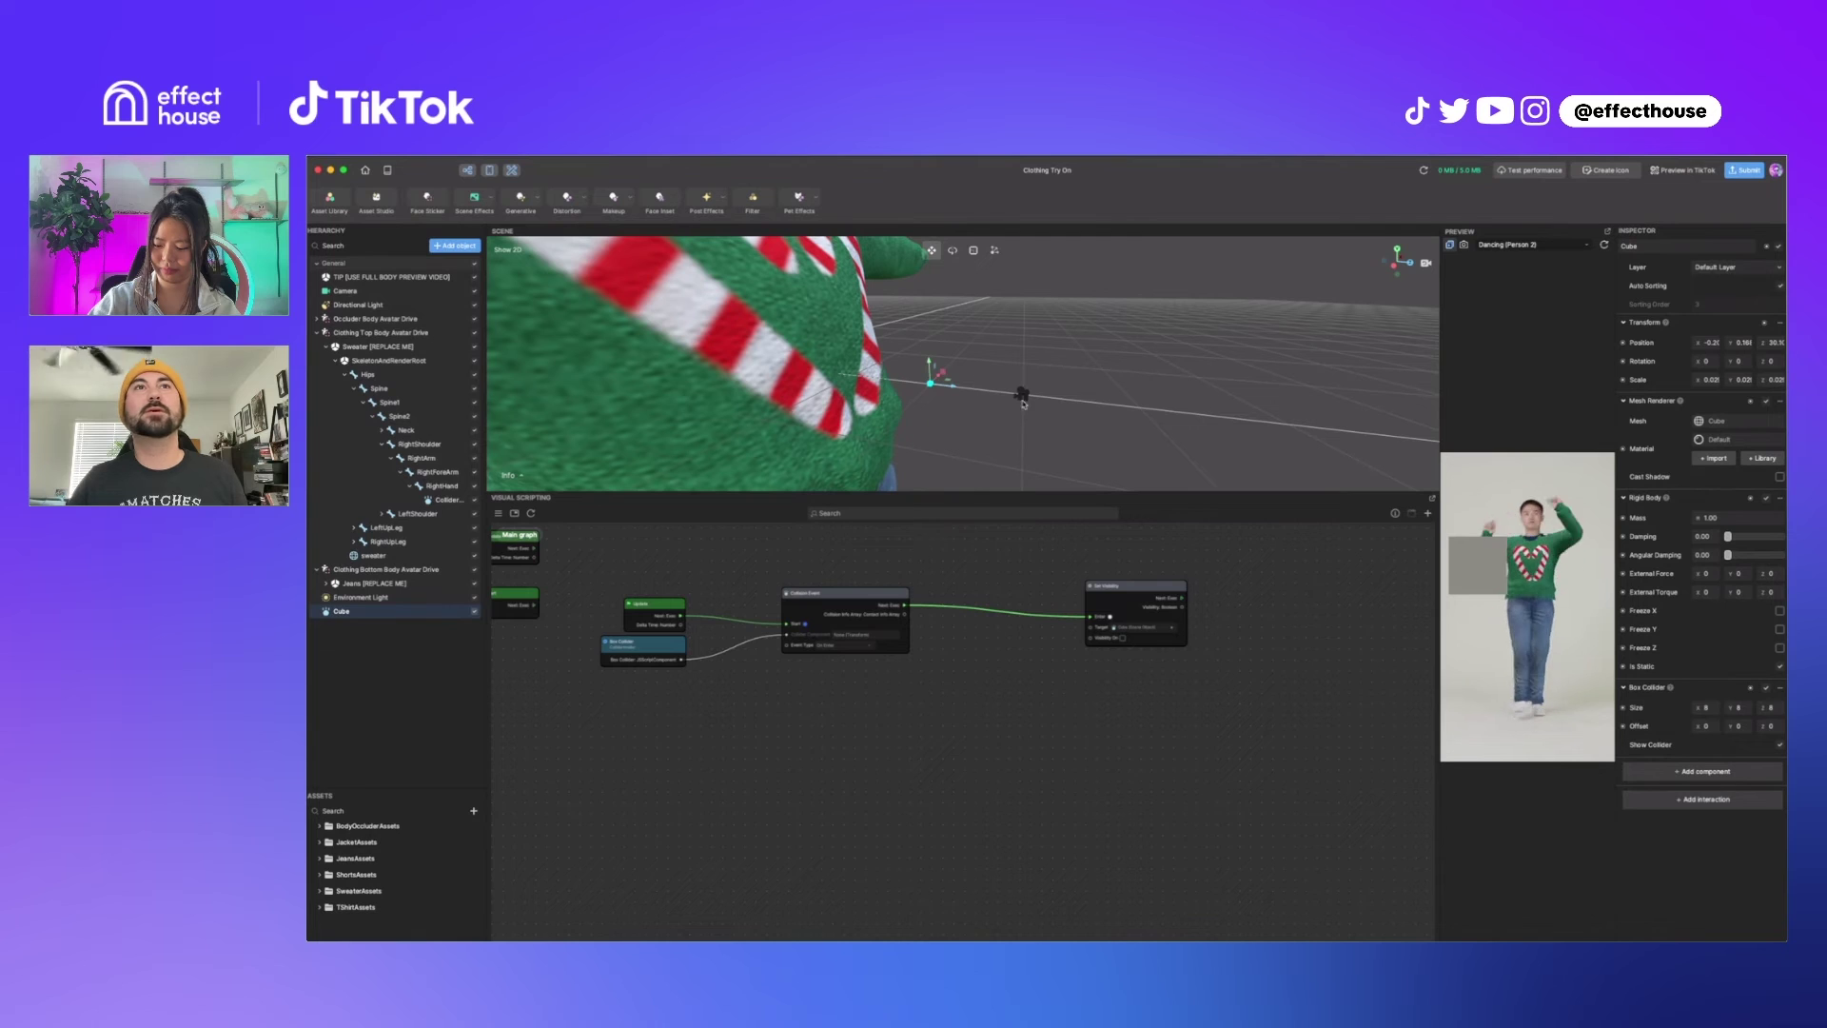
Pull the Cube's depth back to about 24.2 and shift Update, Box Collider and Collision Event right.
{"action": "left_click", "coordinate": [329, 291]}
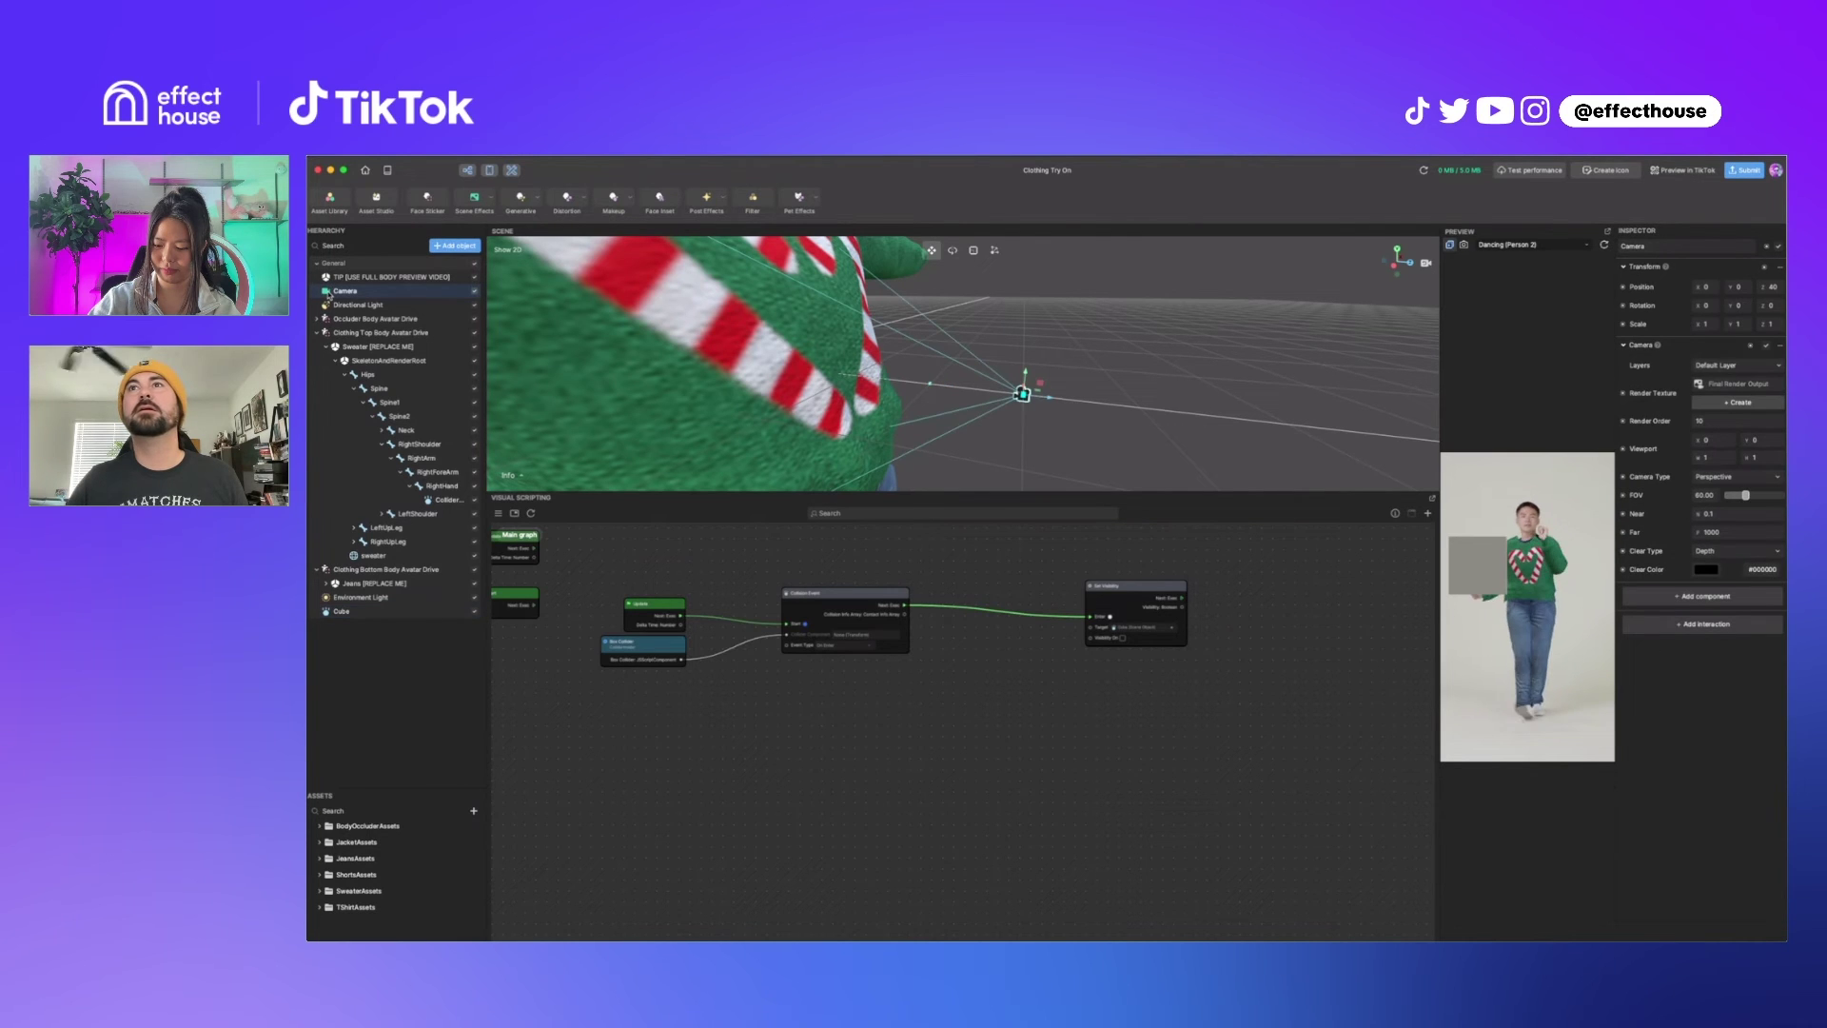
{"action": "left_click", "coordinate": [428, 614]}
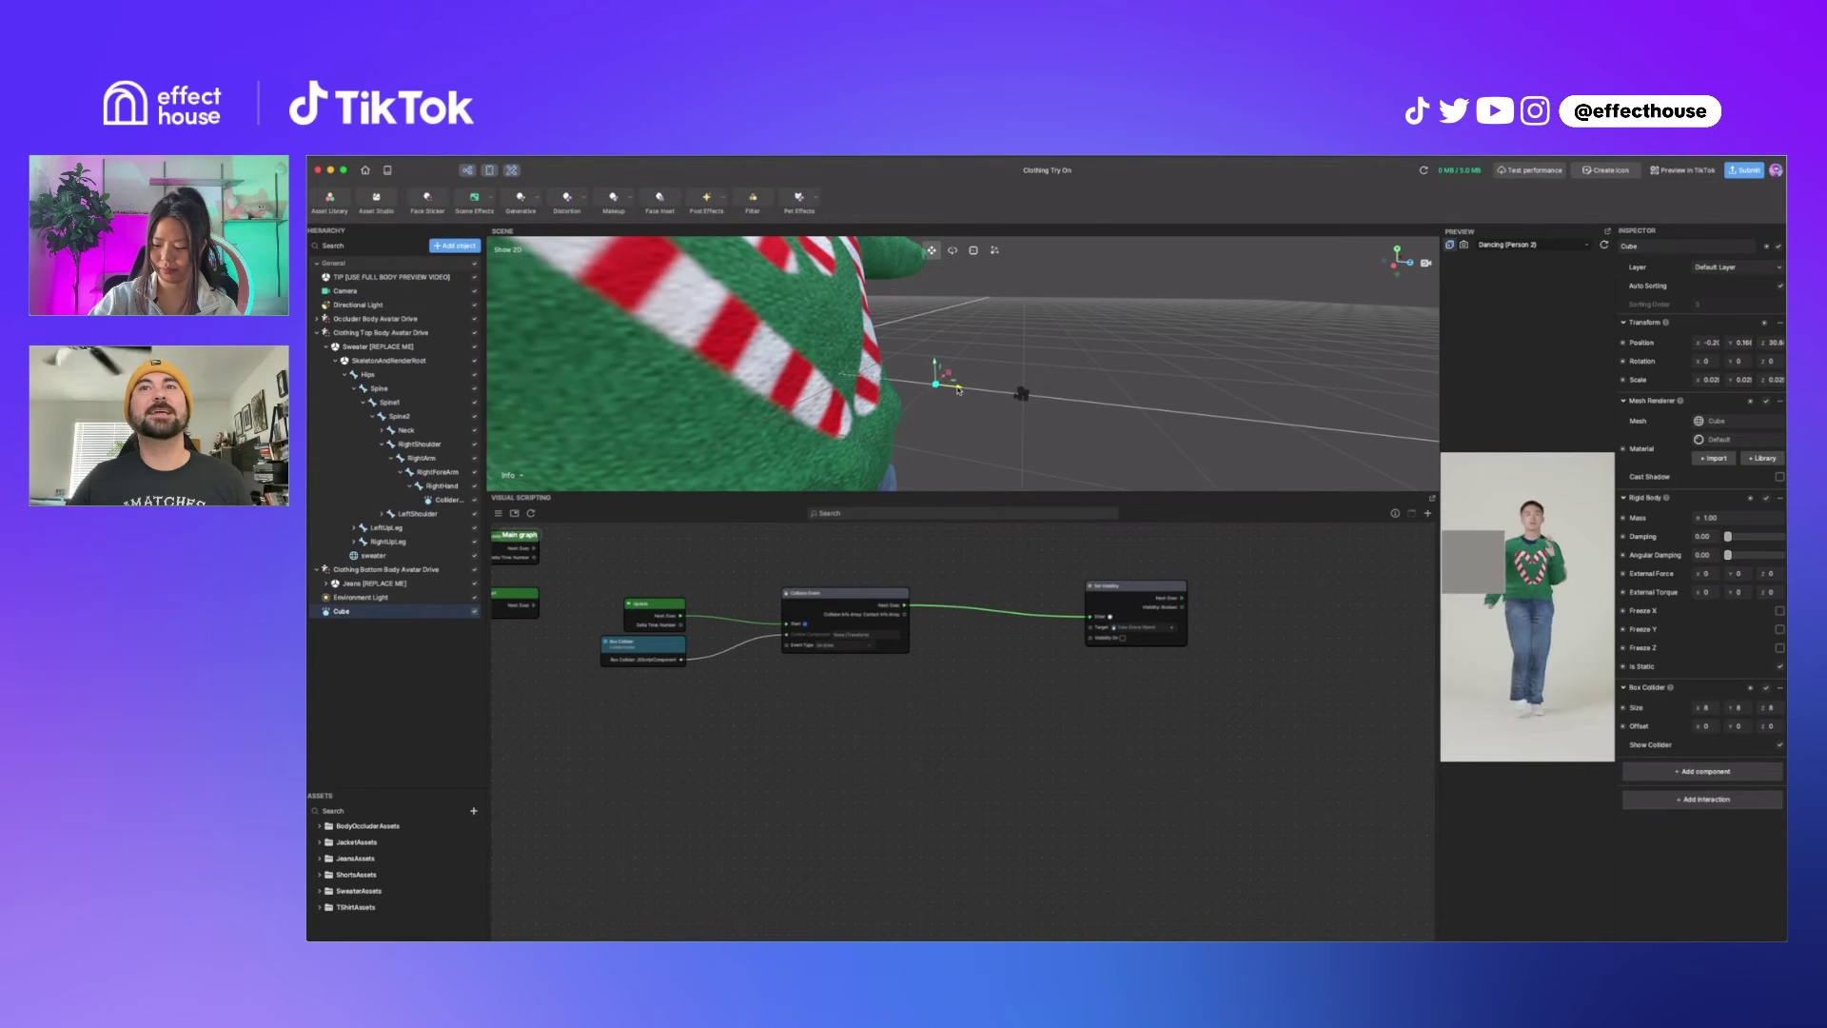
{"action": "left_click_drag", "start_coordinate": [952, 389], "coordinate": [904, 383]}
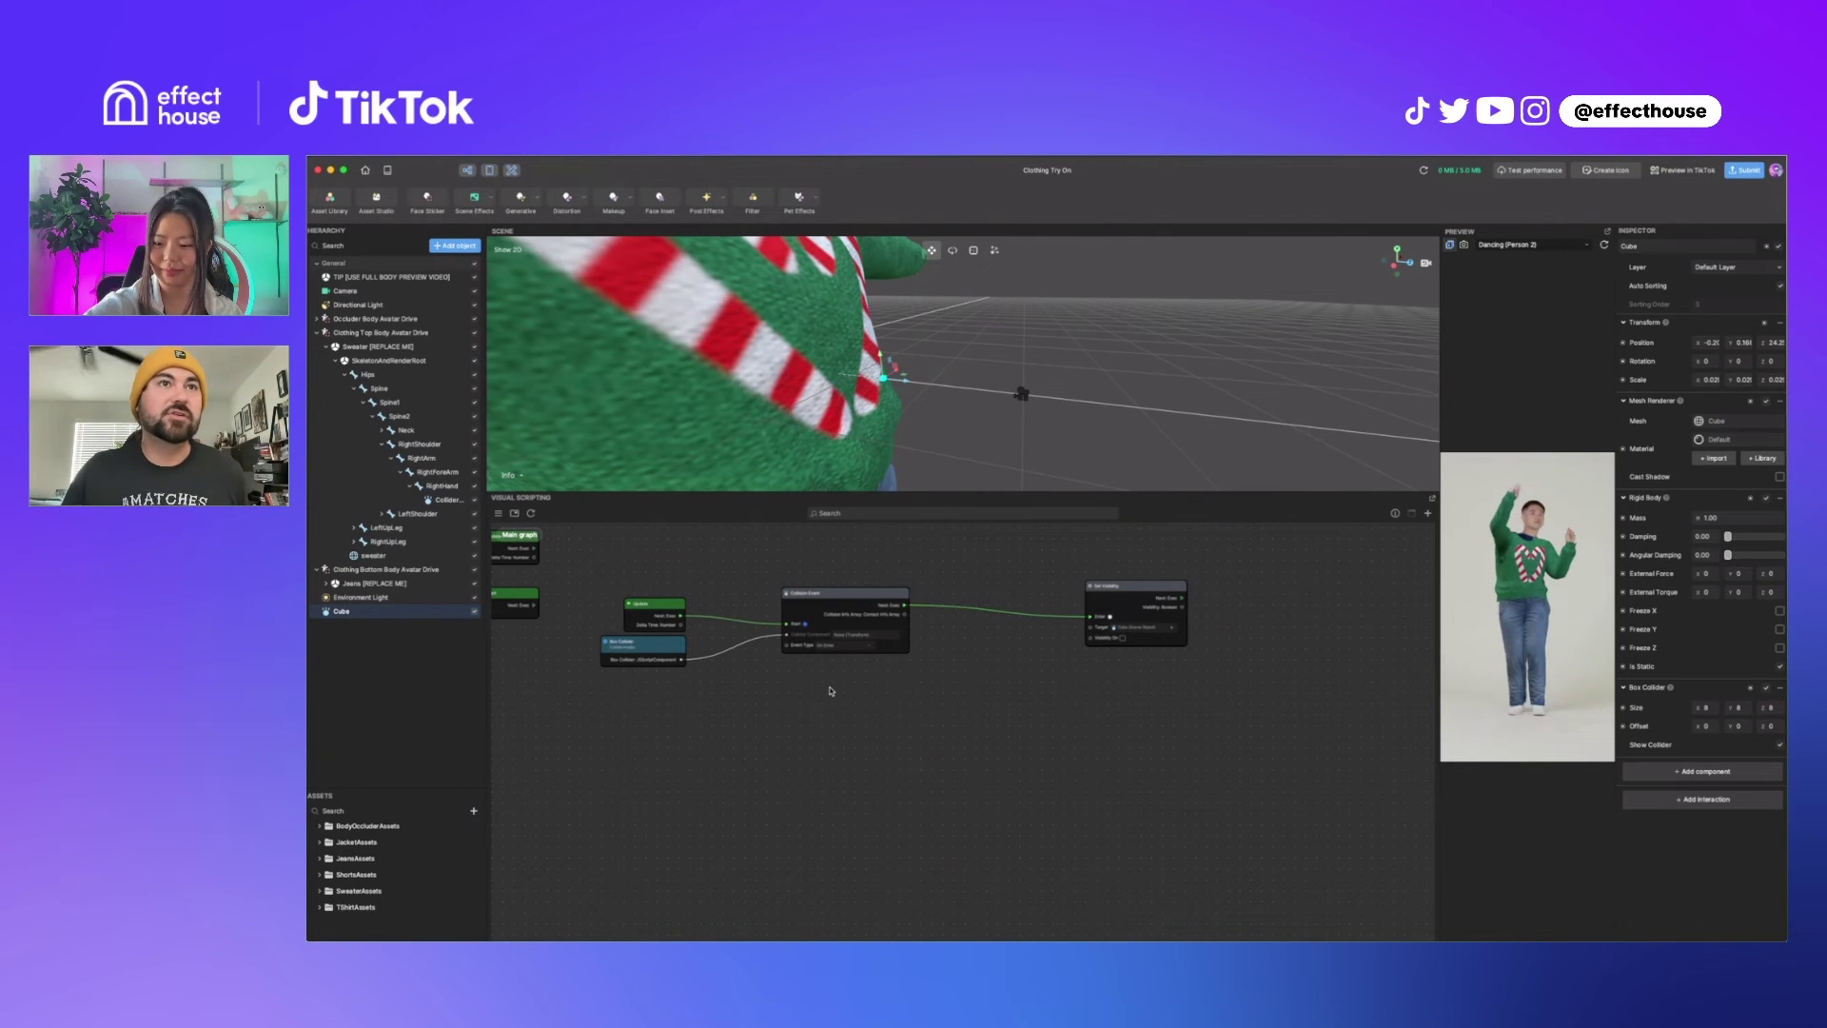
{"action": "left_click_drag", "start_coordinate": [834, 695], "coordinate": [657, 574]}
{"action": "left_click_drag", "start_coordinate": [657, 607], "coordinate": [809, 617]}
Deselect the nodes, pan to recentre the graph, and nudge Set Visibility slightly down.
{"action": "scroll", "coordinate": [861, 659], "scroll_direction": "up", "scroll_amount": 4}
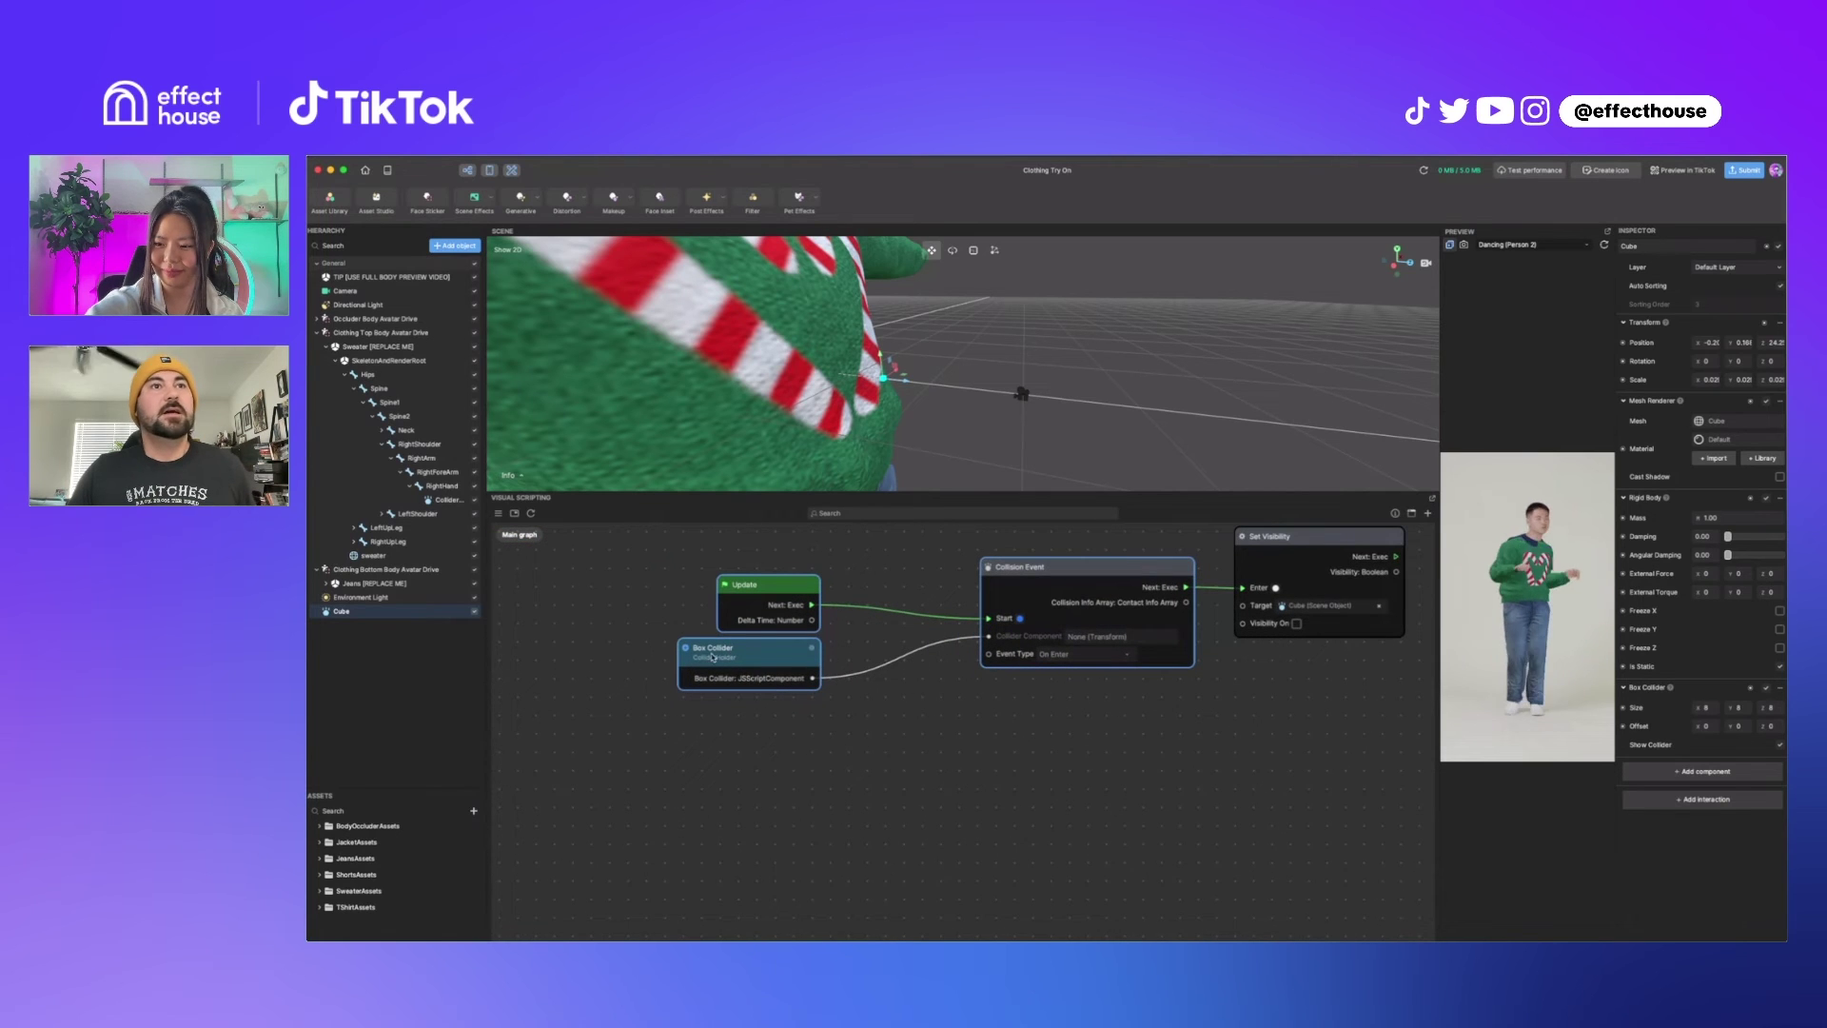
{"action": "left_click", "coordinate": [1013, 695]}
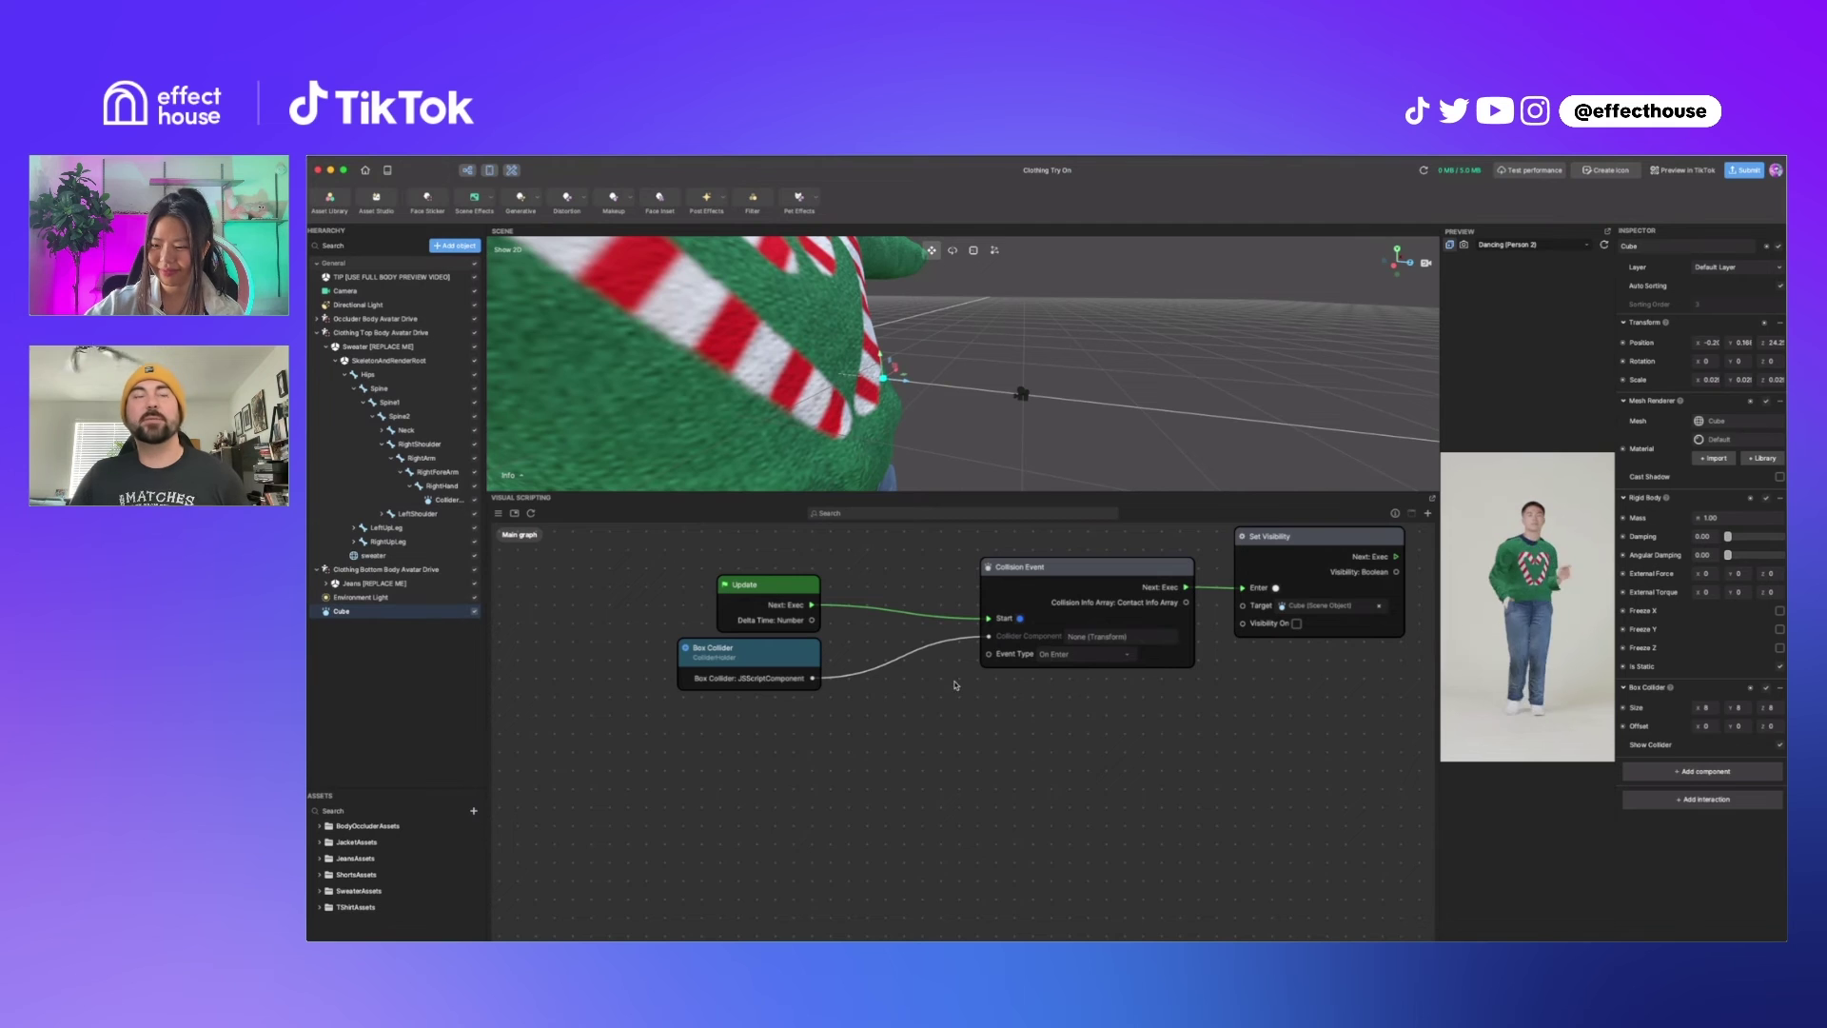
{"action": "left_click_drag", "start_coordinate": [1168, 666], "coordinate": [993, 708]}
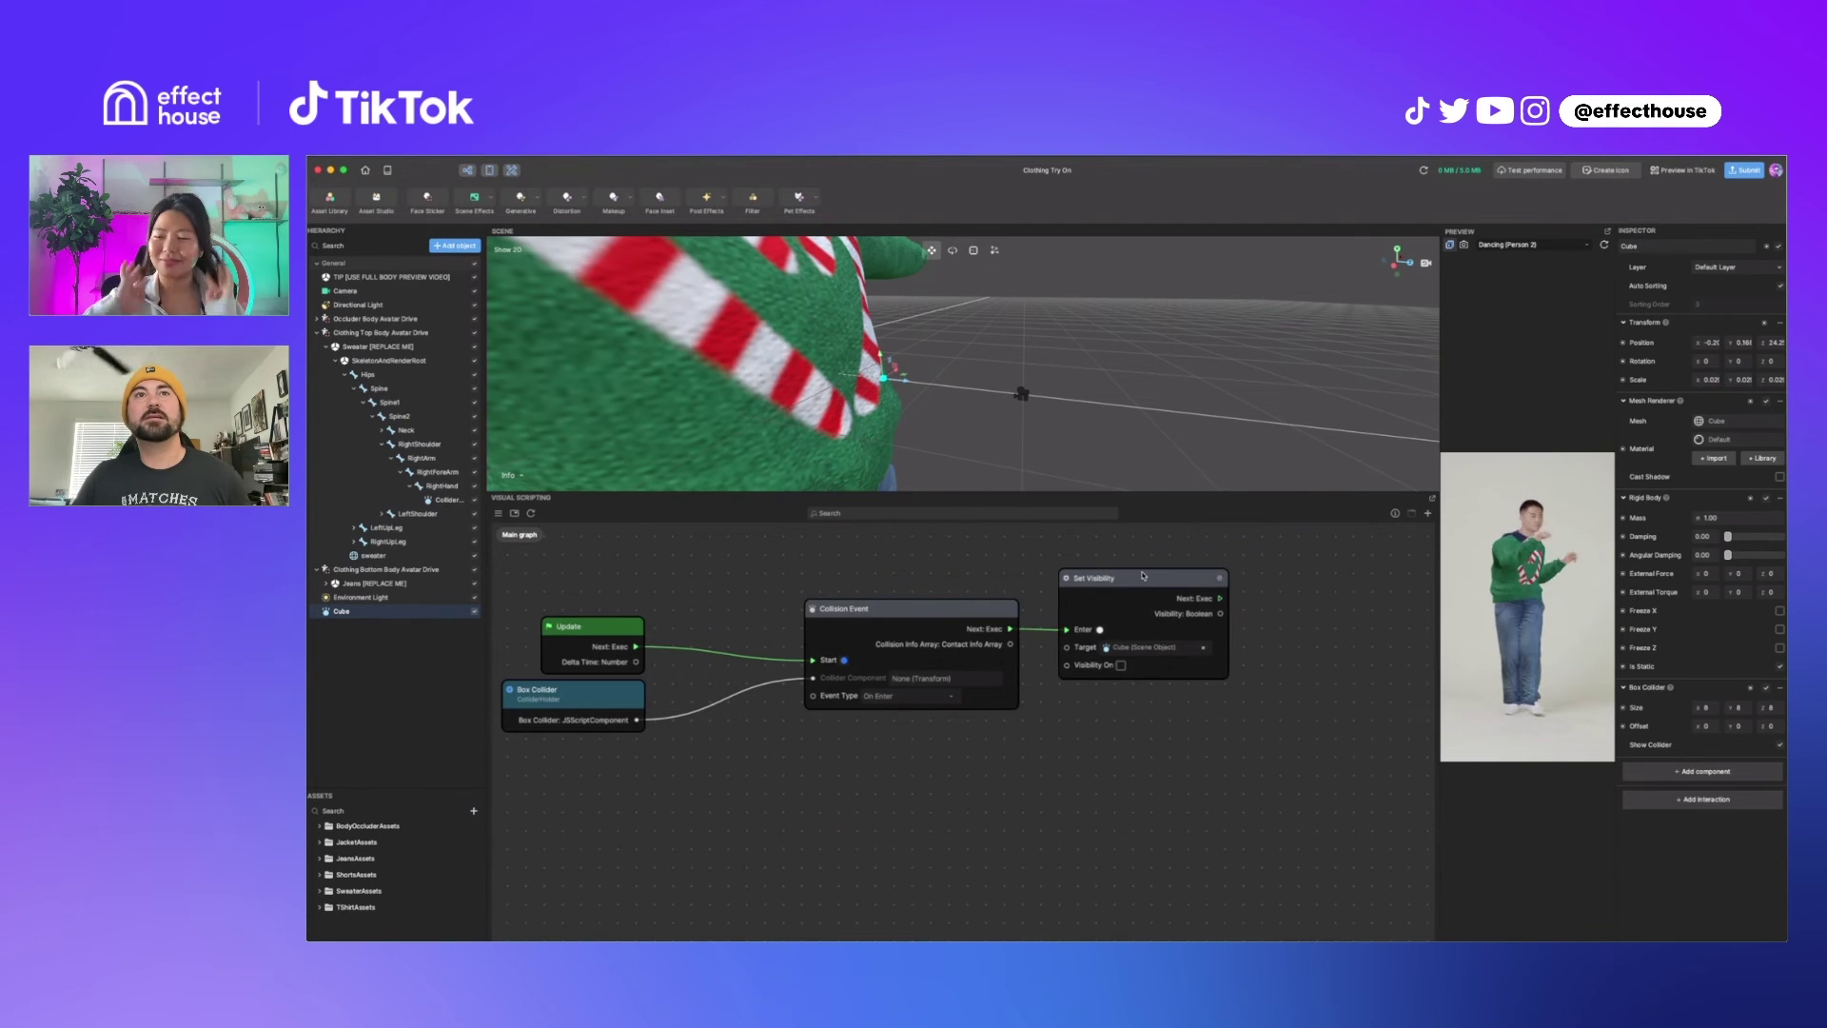
{"action": "left_click_drag", "start_coordinate": [1142, 578], "coordinate": [1140, 577]}
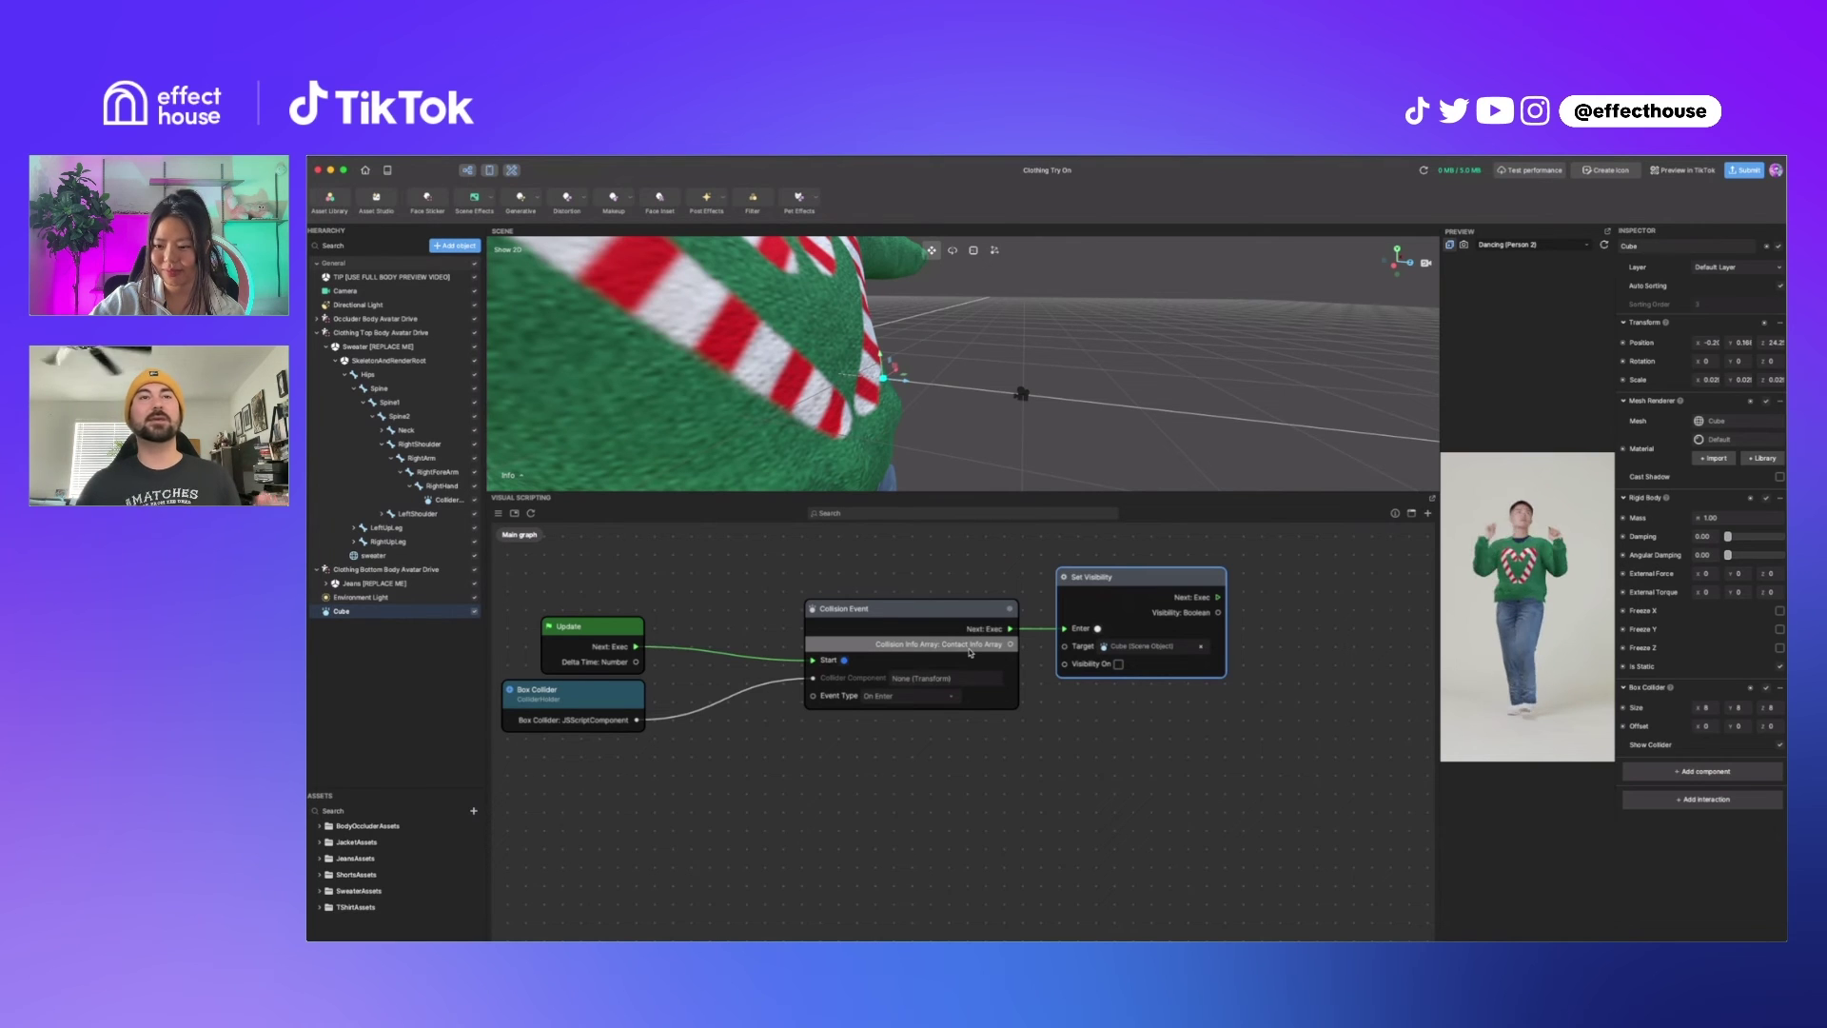
Add a Physics > Physics Info node below Collision Event and move it left.
{"action": "right_click", "coordinate": [966, 768]}
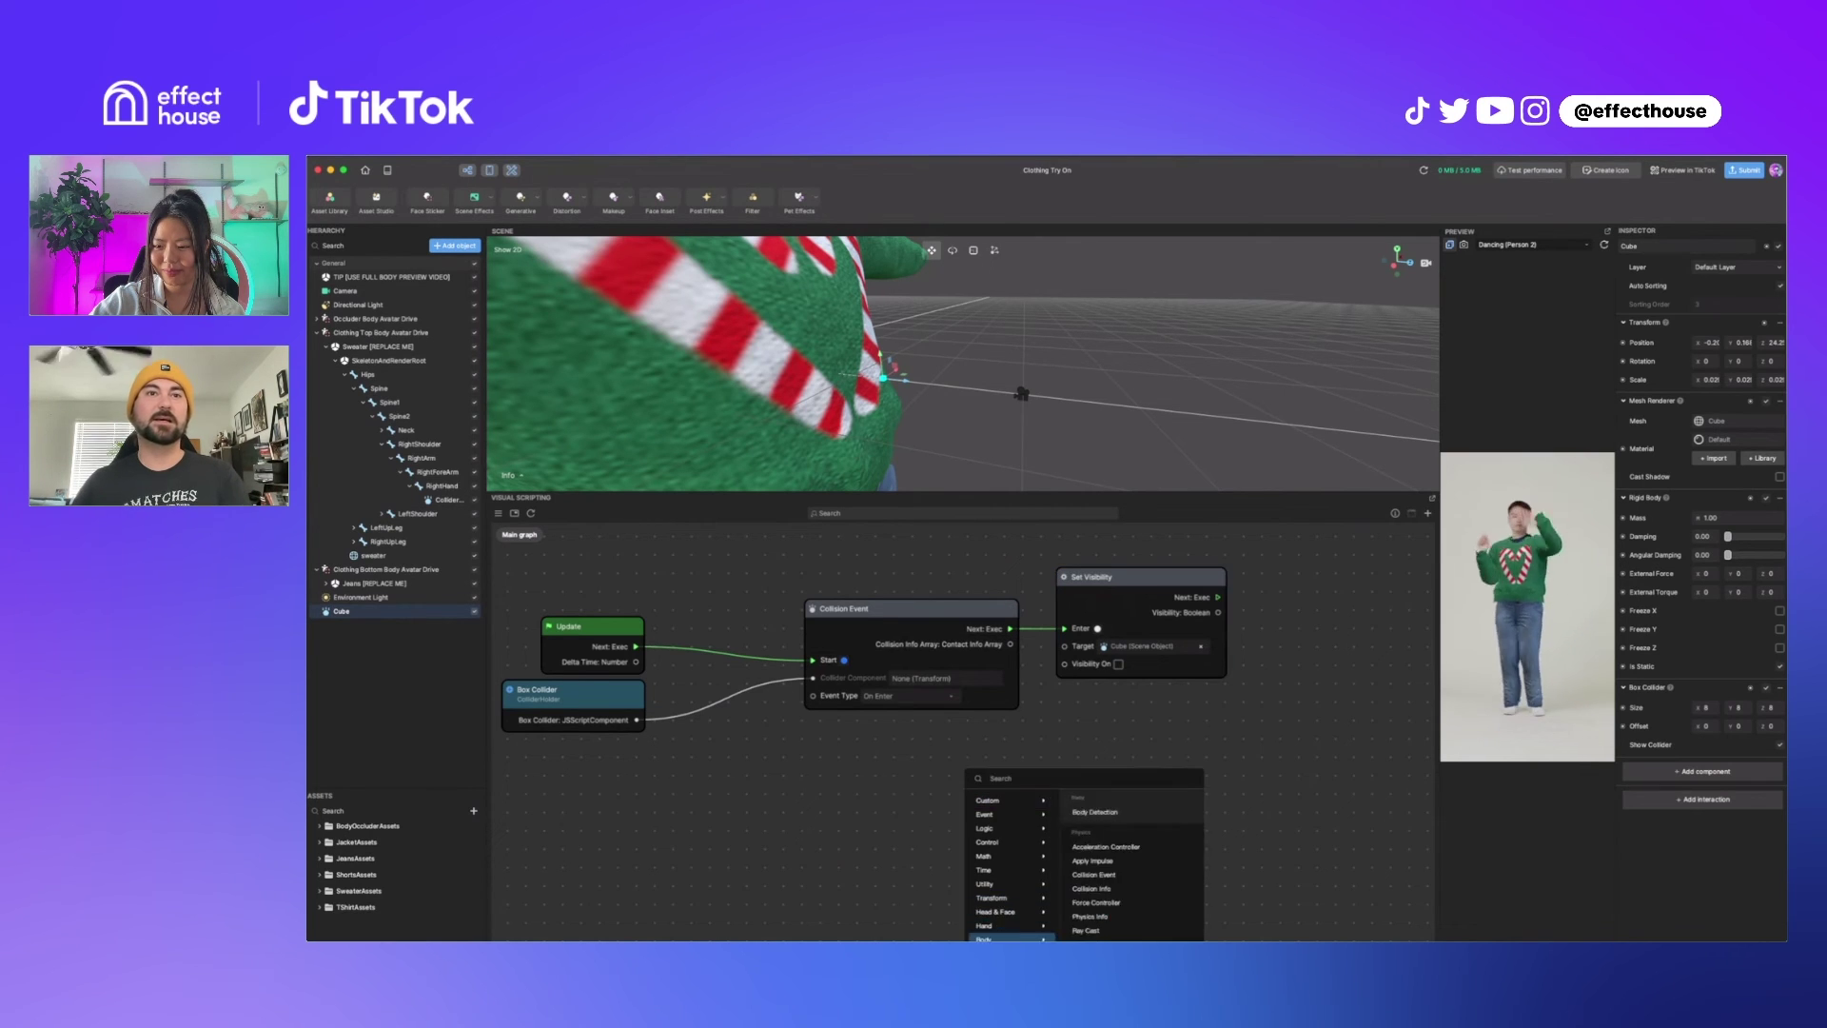
{"action": "mouse_move", "coordinate": [1017, 925]}
{"action": "mouse_move", "coordinate": [1101, 925]}
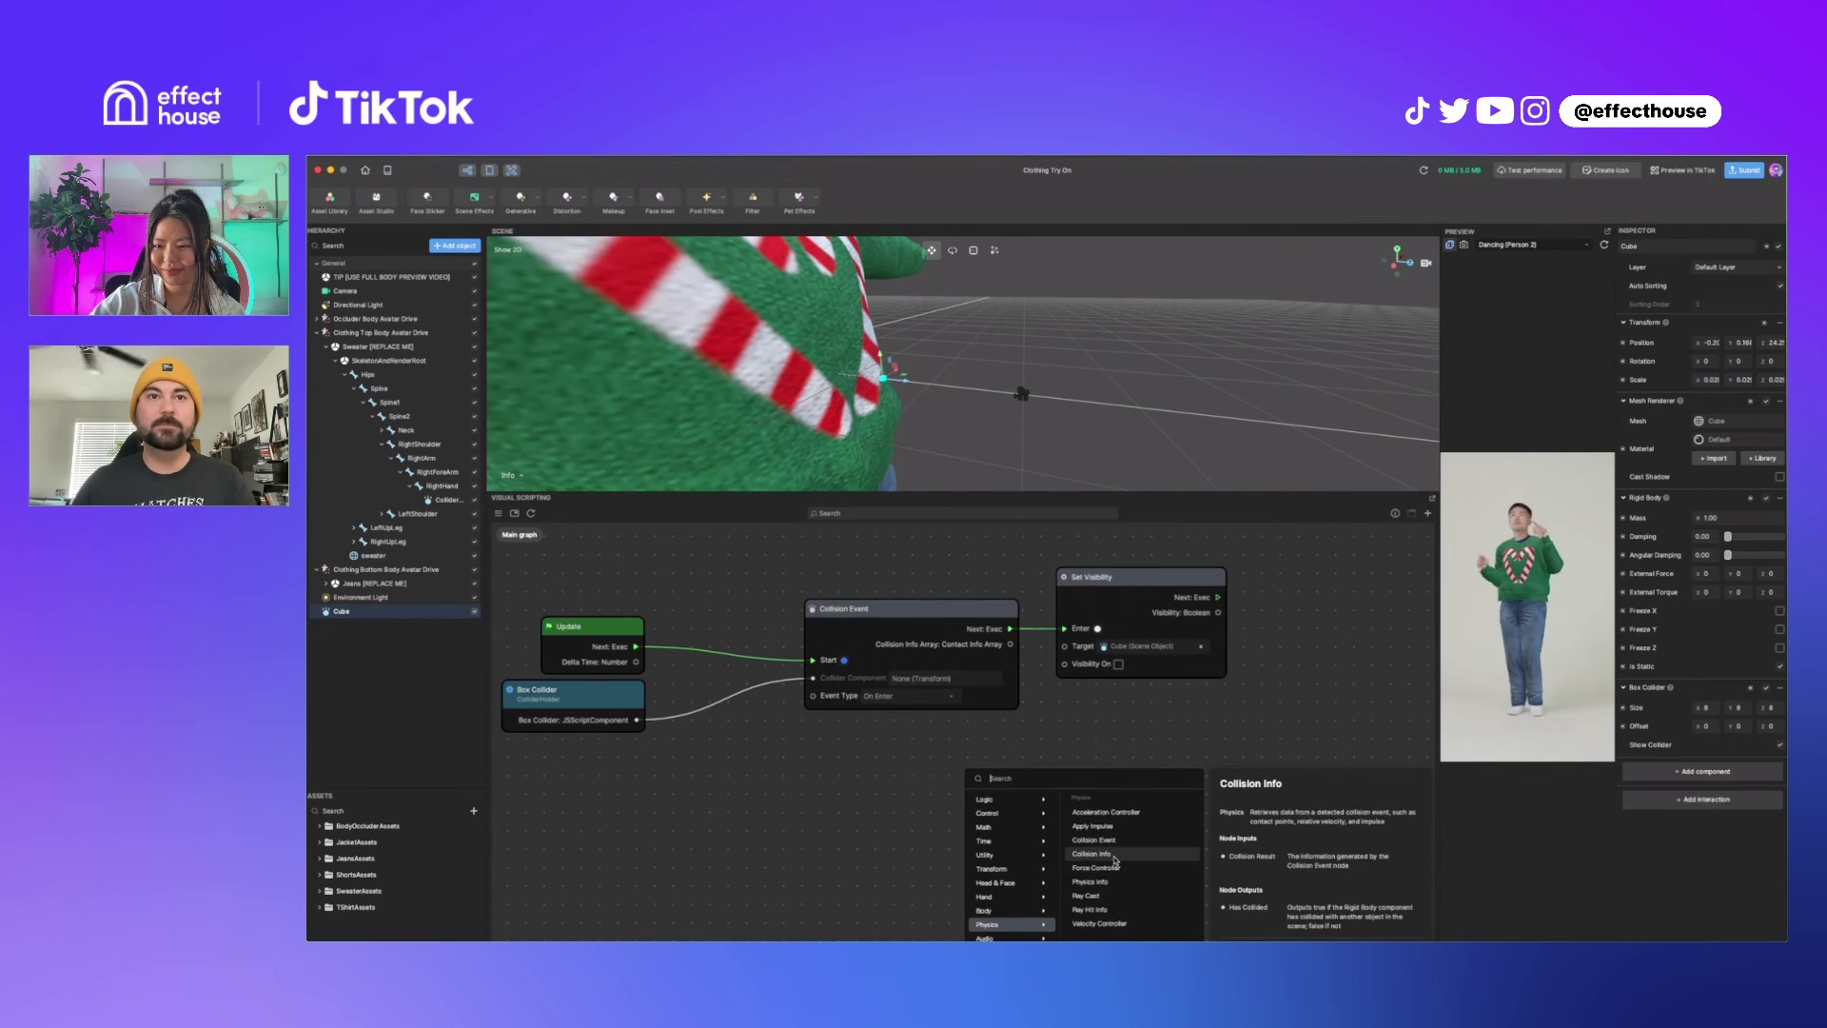
{"action": "left_click", "coordinate": [1104, 881]}
{"action": "left_click_drag", "start_coordinate": [1073, 780], "coordinate": [923, 788]}
Add a Collision Info node via the 'col' search and place it beside Physics Info.
{"action": "right_click", "coordinate": [1078, 805]}
{"action": "type", "text": "col"}
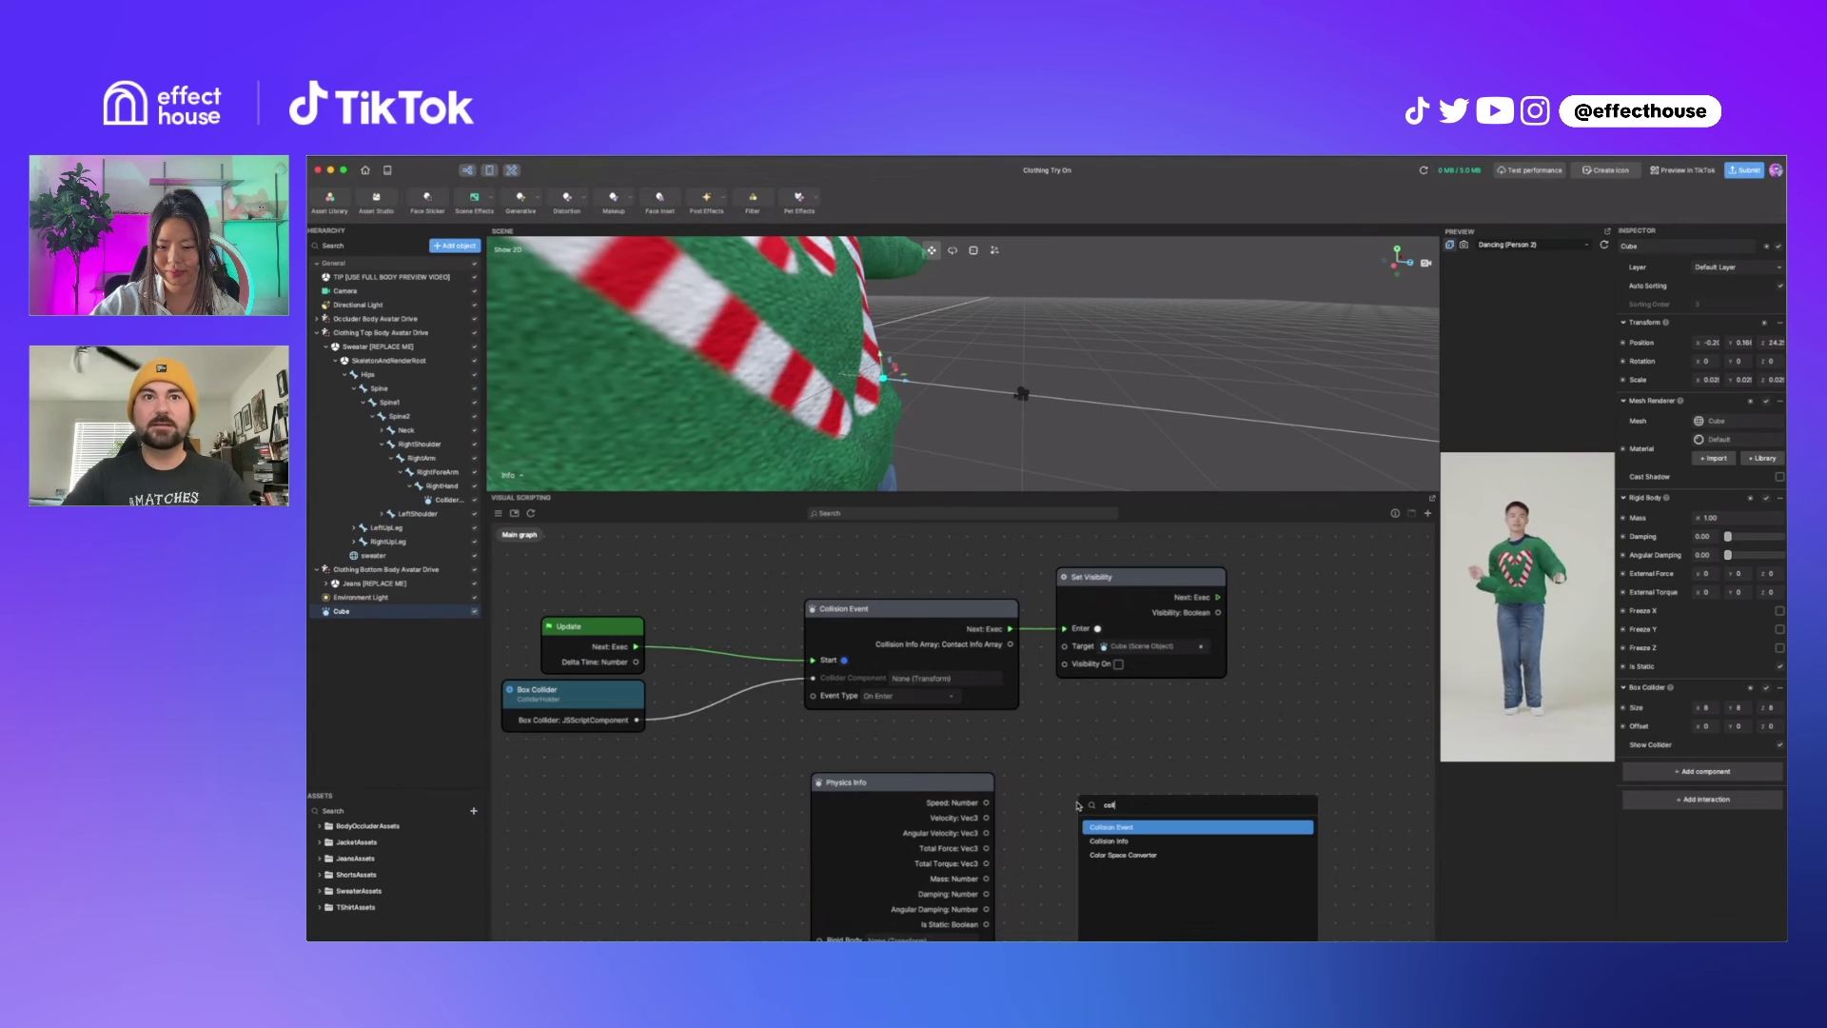
{"action": "left_click", "coordinate": [1105, 841]}
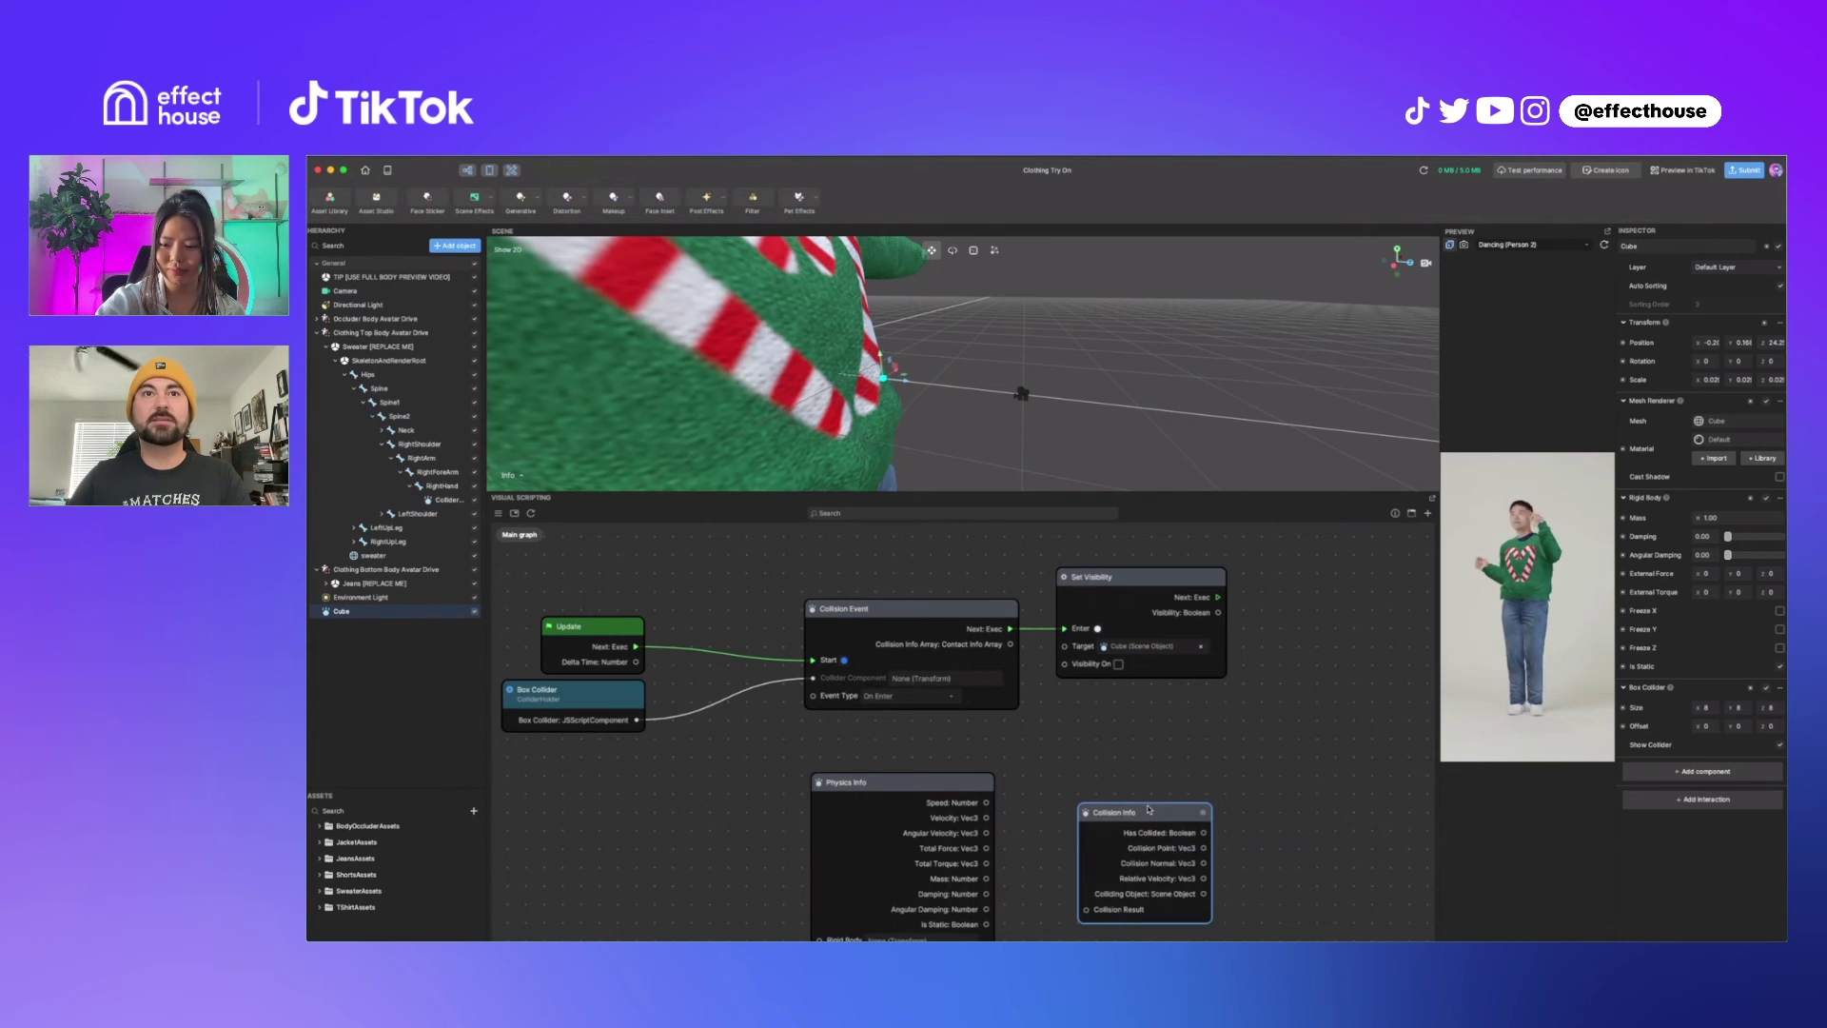
{"action": "left_click_drag", "start_coordinate": [1104, 801], "coordinate": [1108, 747]}
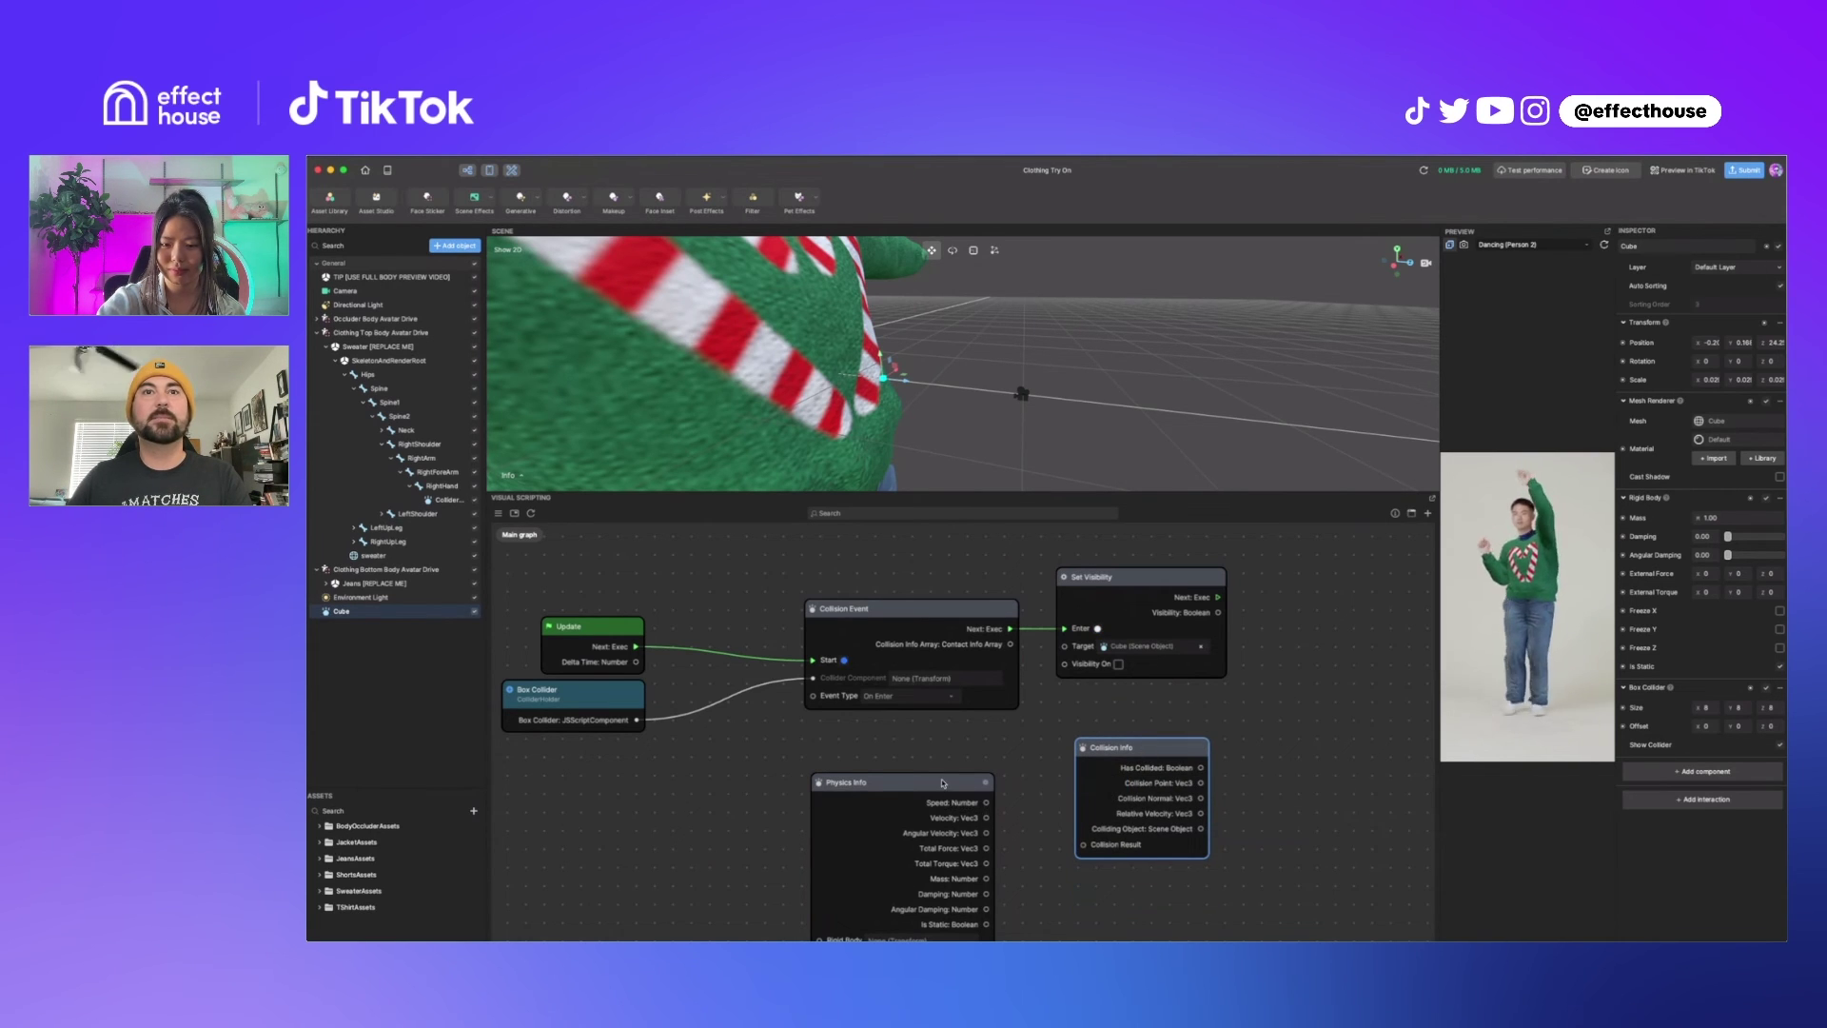
{"action": "left_click_drag", "start_coordinate": [943, 783], "coordinate": [910, 772]}
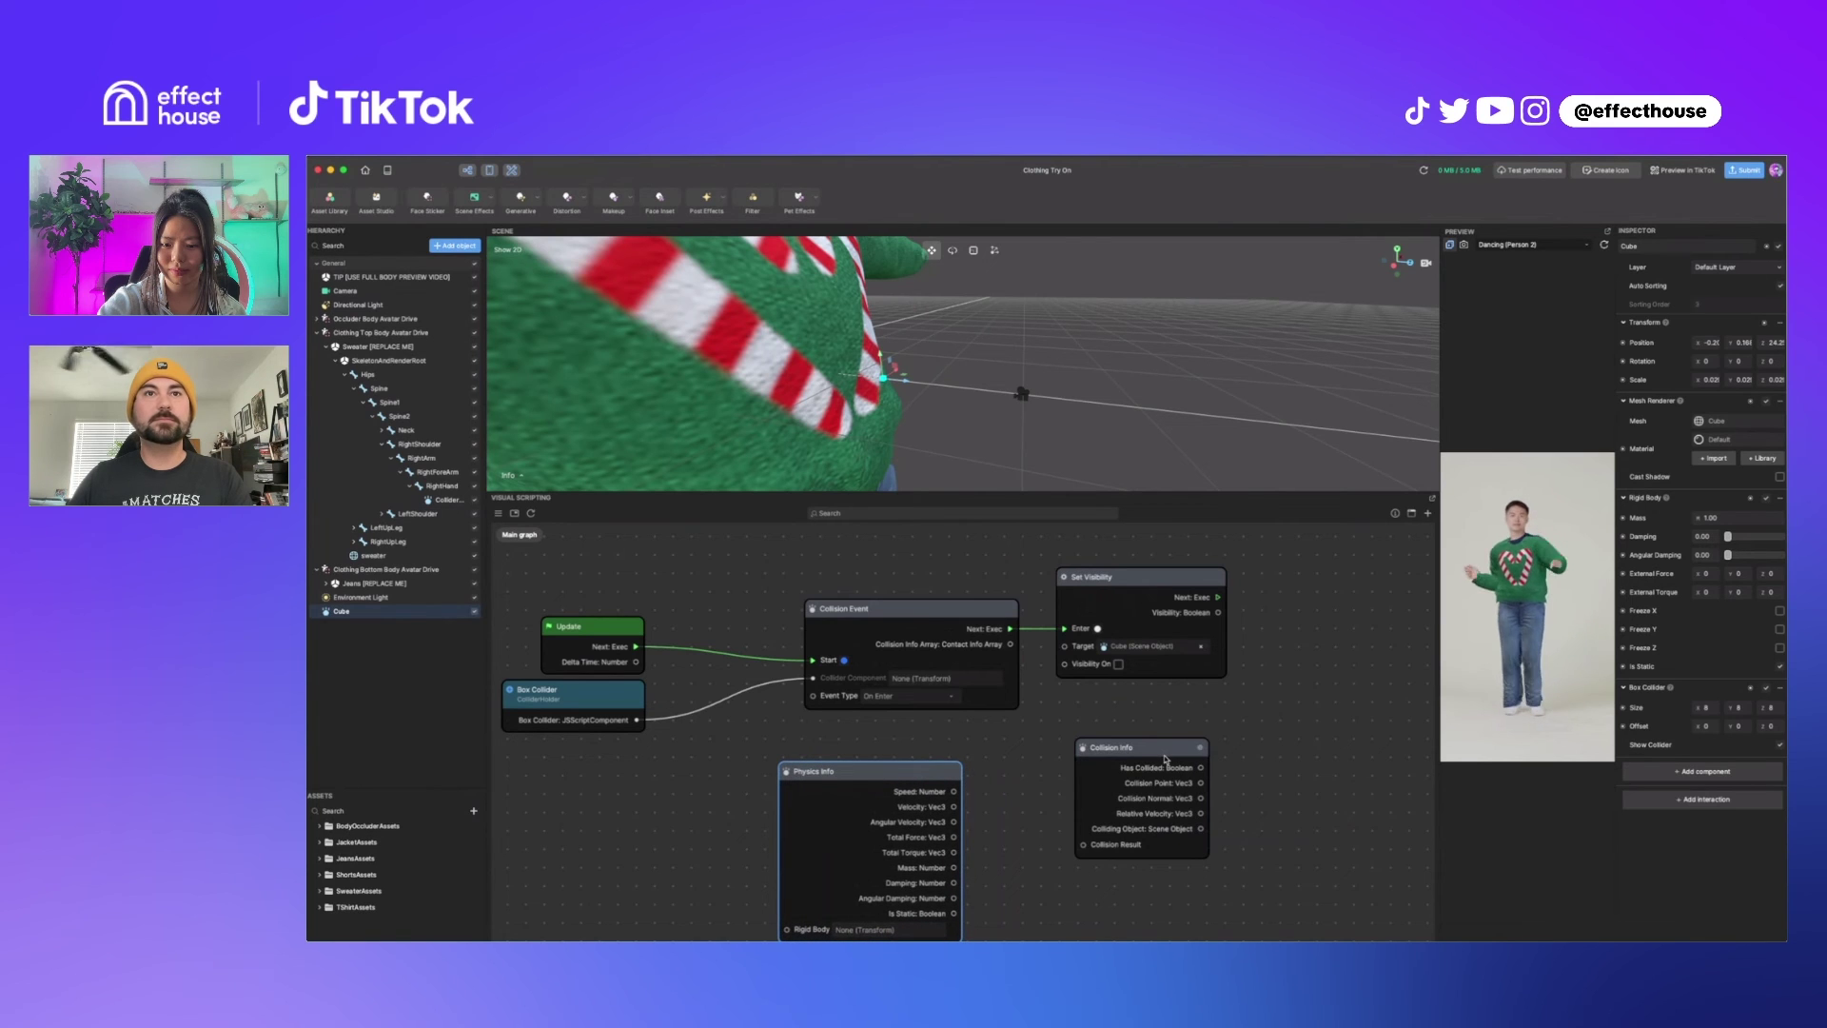
{"action": "left_click_drag", "start_coordinate": [1165, 760], "coordinate": [1098, 782]}
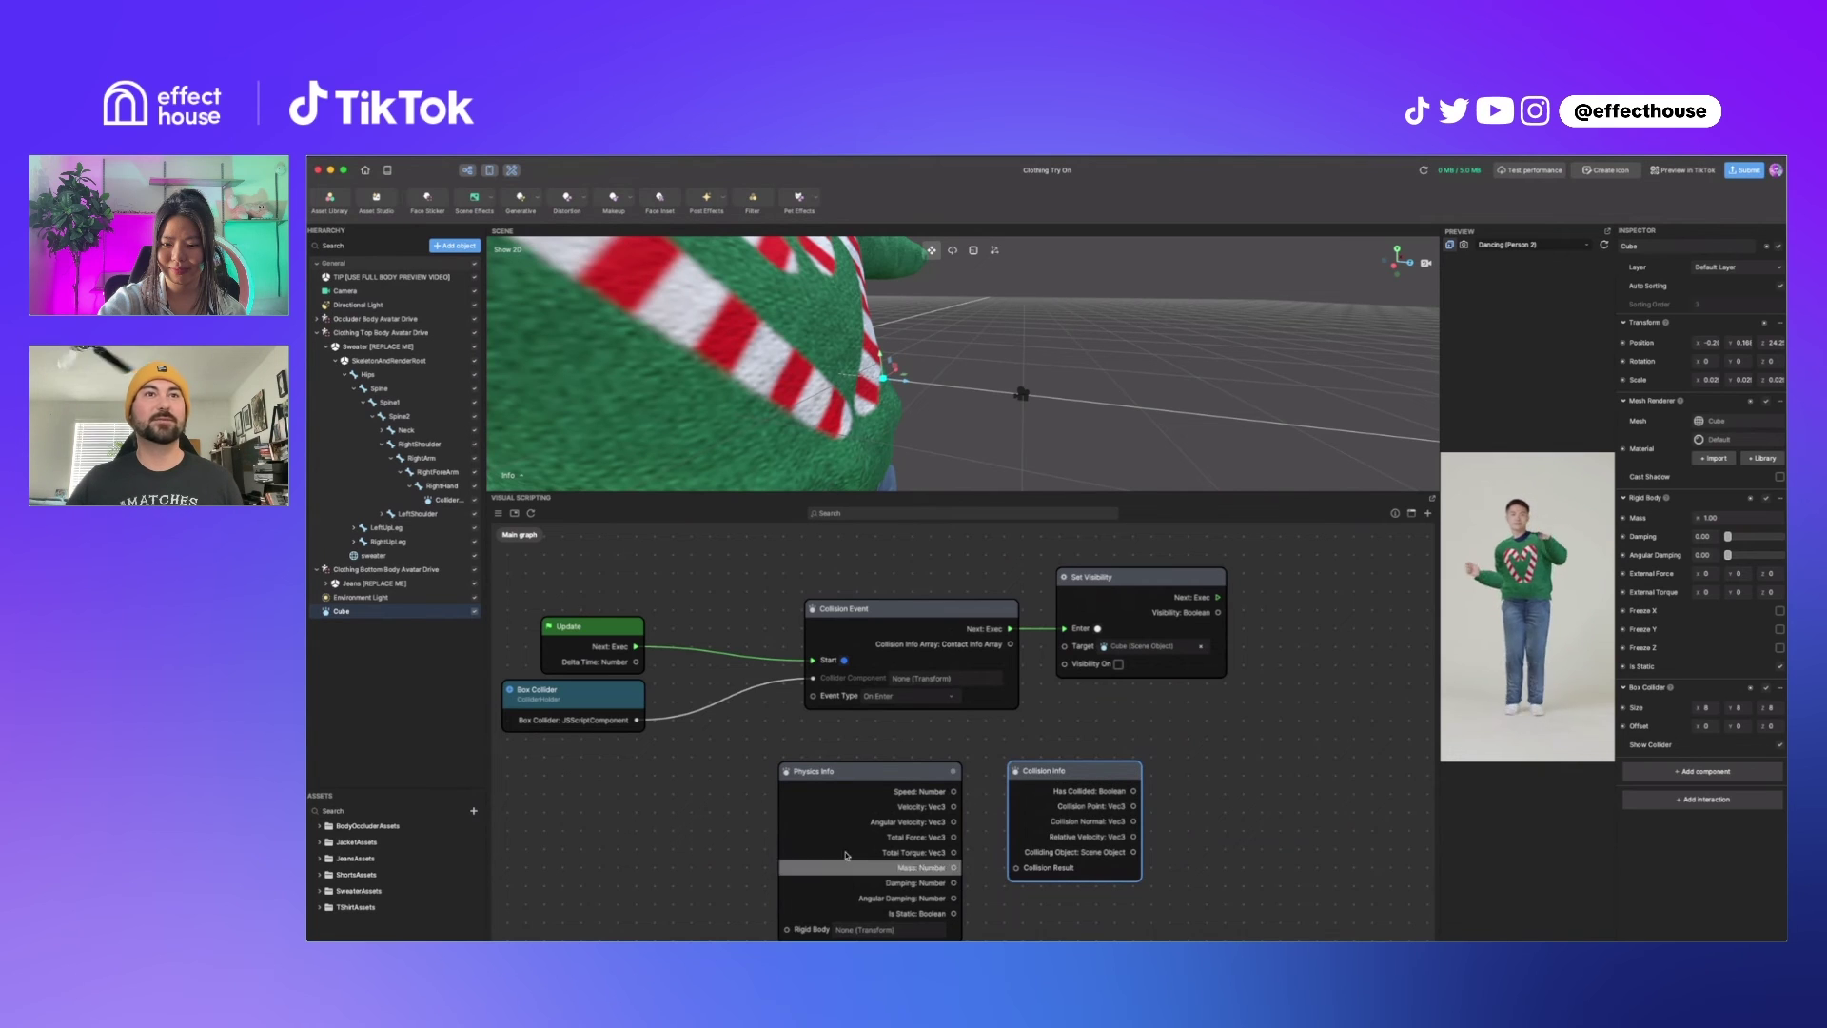
{"action": "left_click_drag", "start_coordinate": [870, 774], "coordinate": [787, 757]}
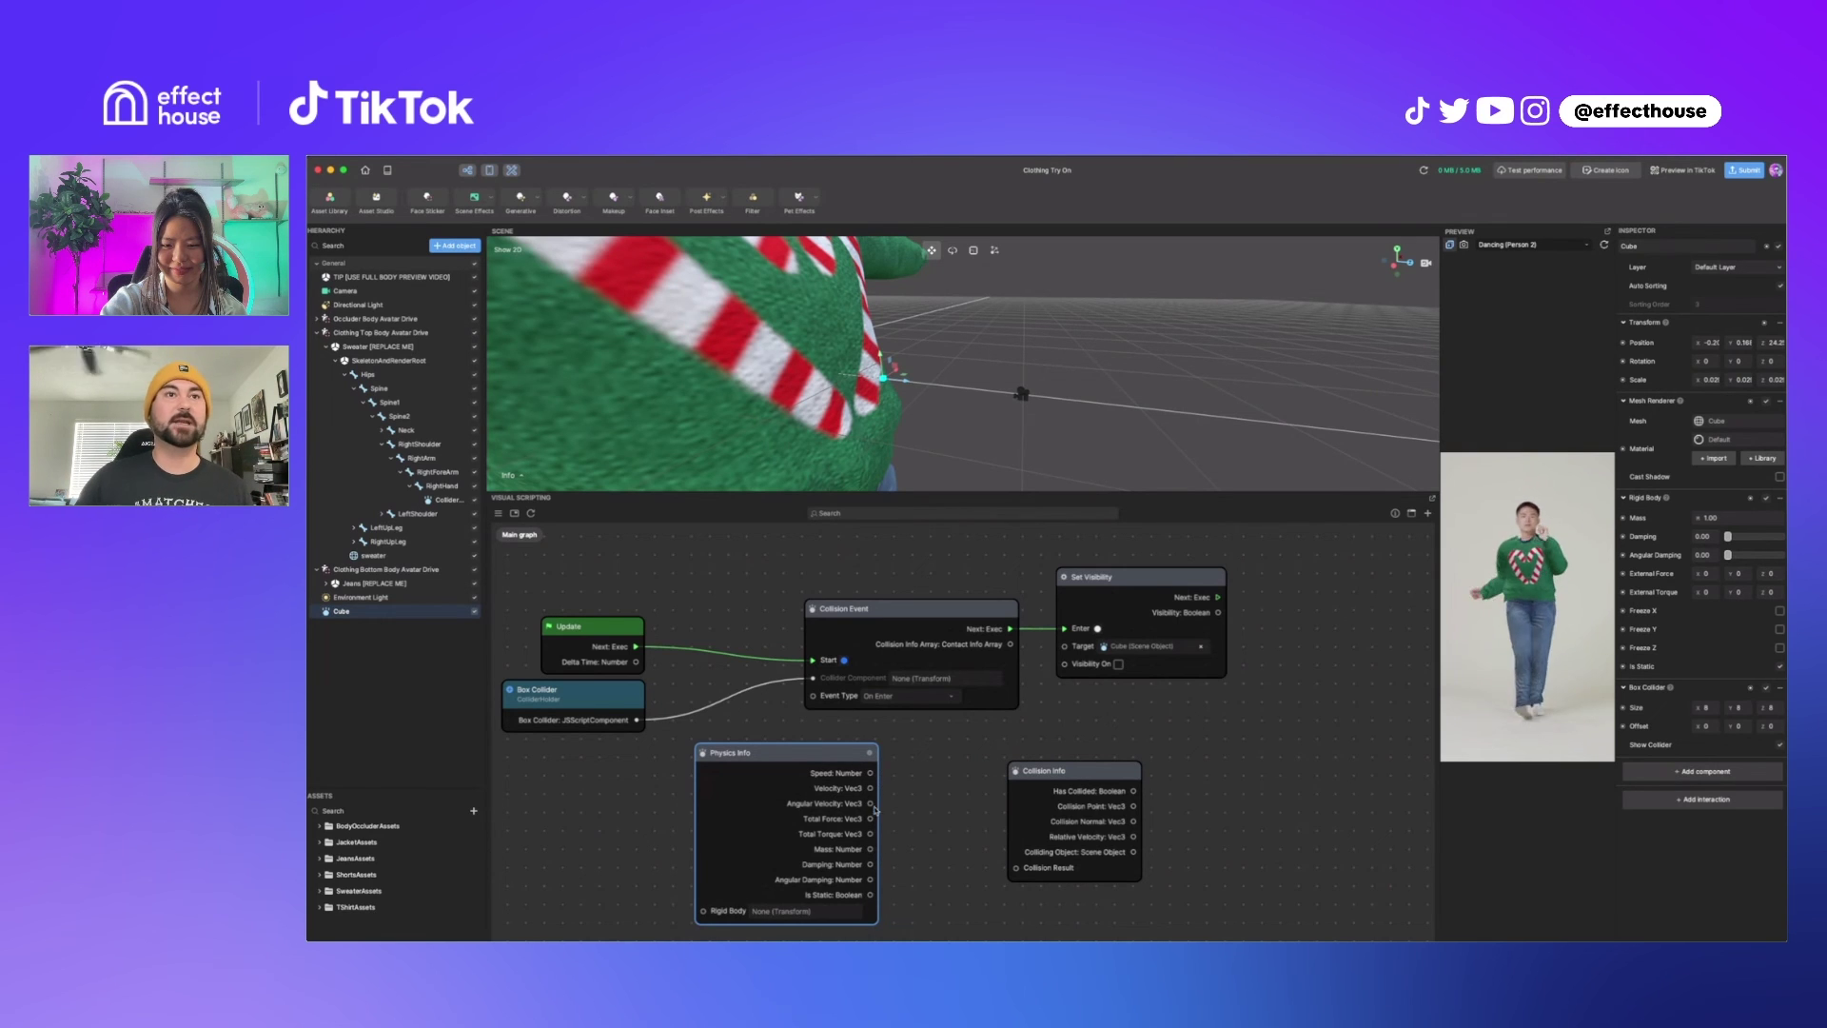
{"action": "left_click_drag", "start_coordinate": [1109, 772], "coordinate": [1006, 755]}
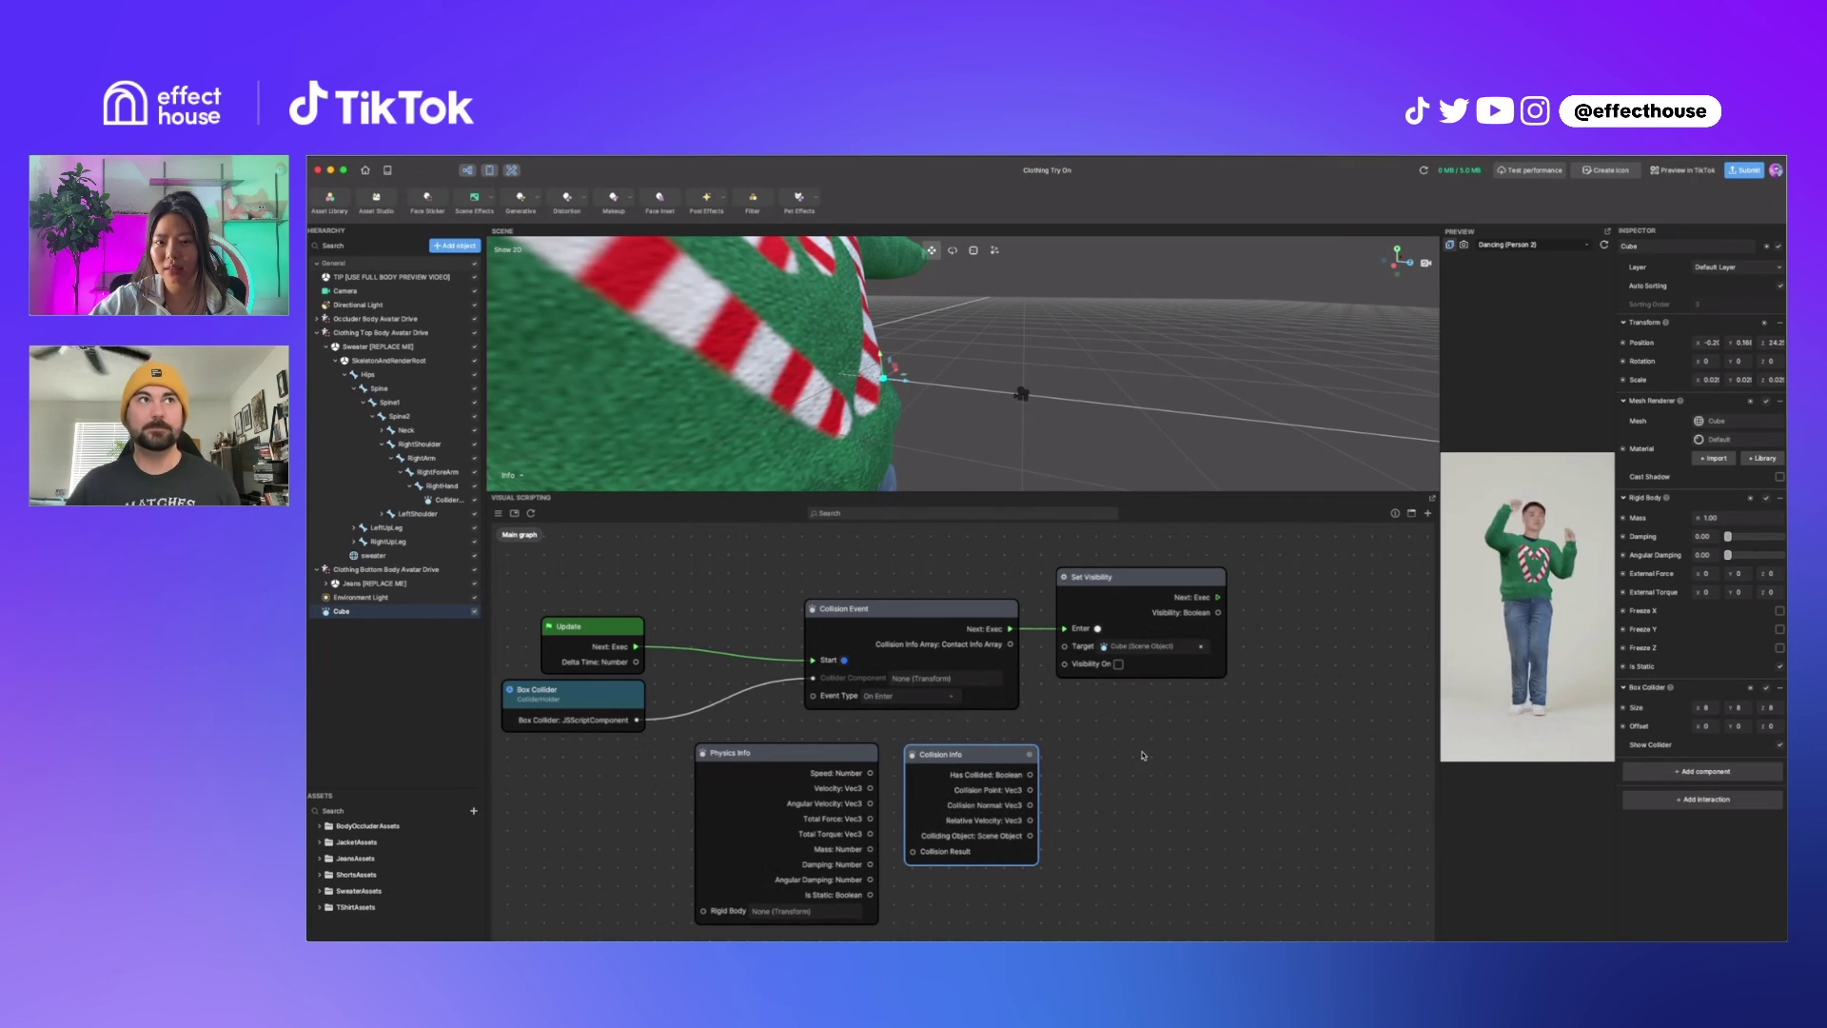
Add a Scene > Camera object and move Camera (1) up the Hierarchy.
{"action": "left_click", "coordinate": [456, 246]}
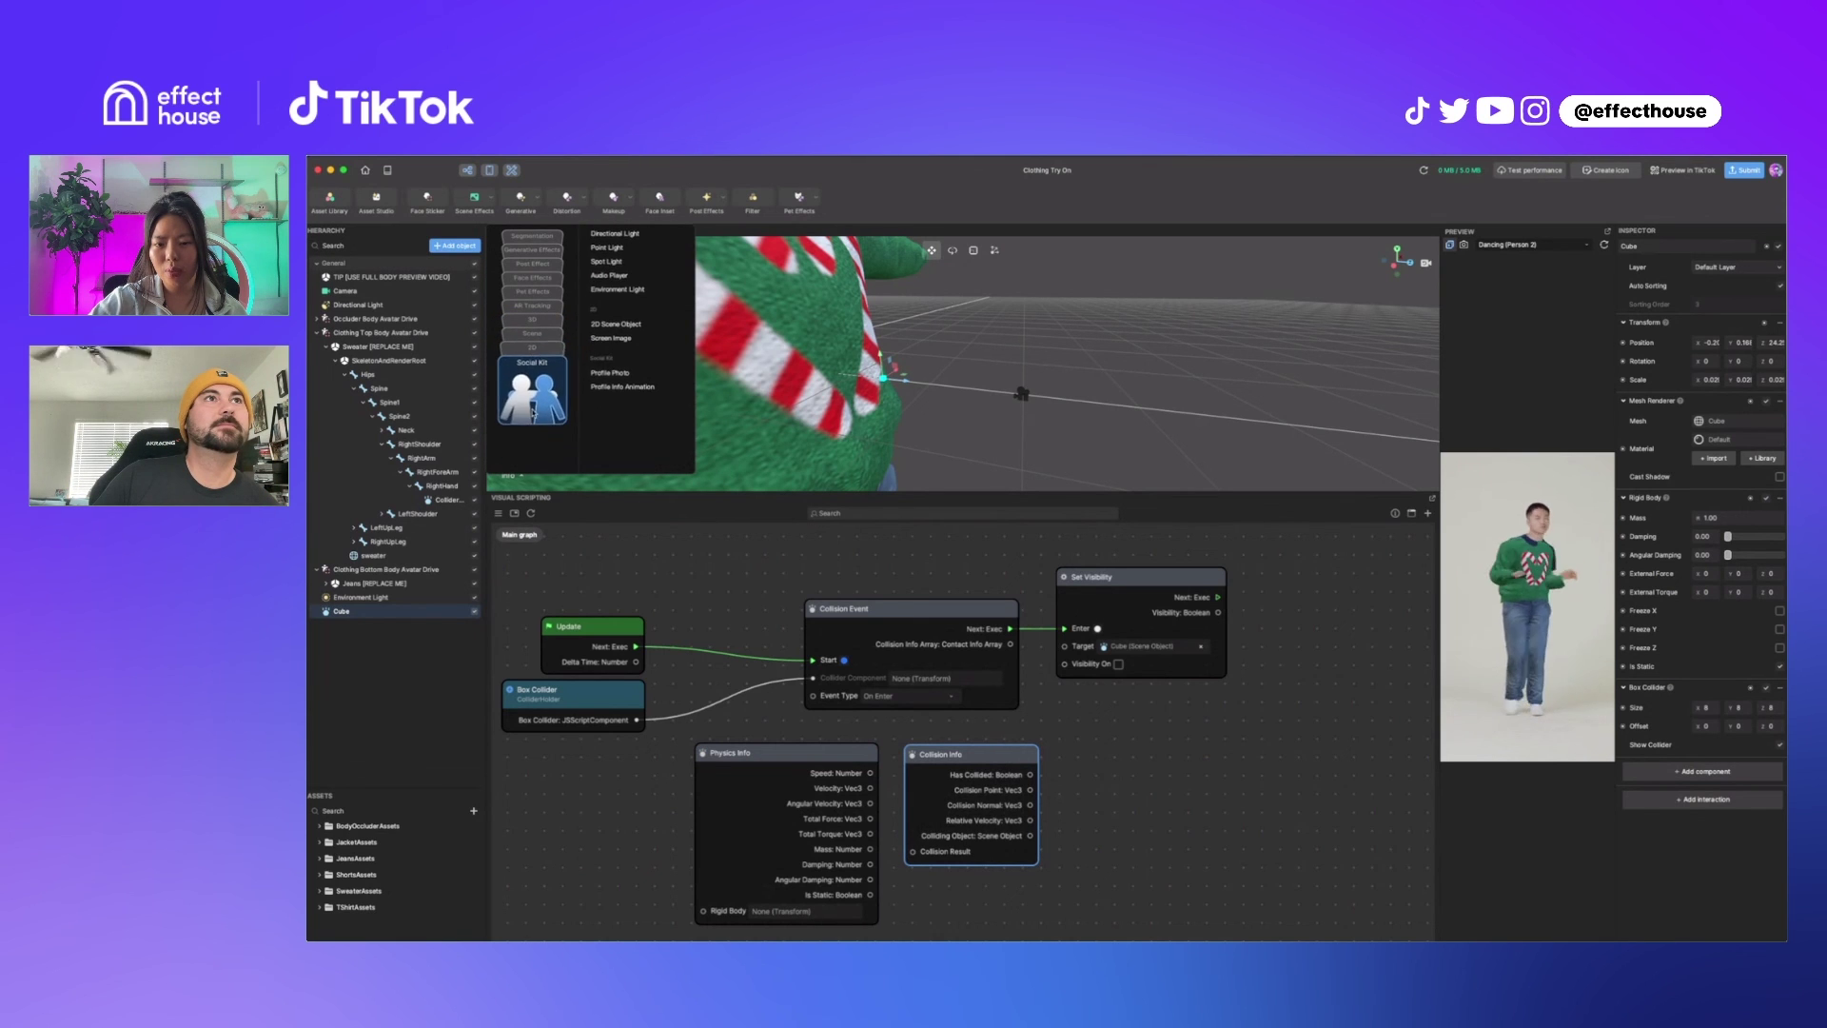
{"action": "mouse_move", "coordinate": [557, 321]}
{"action": "mouse_move", "coordinate": [547, 387]}
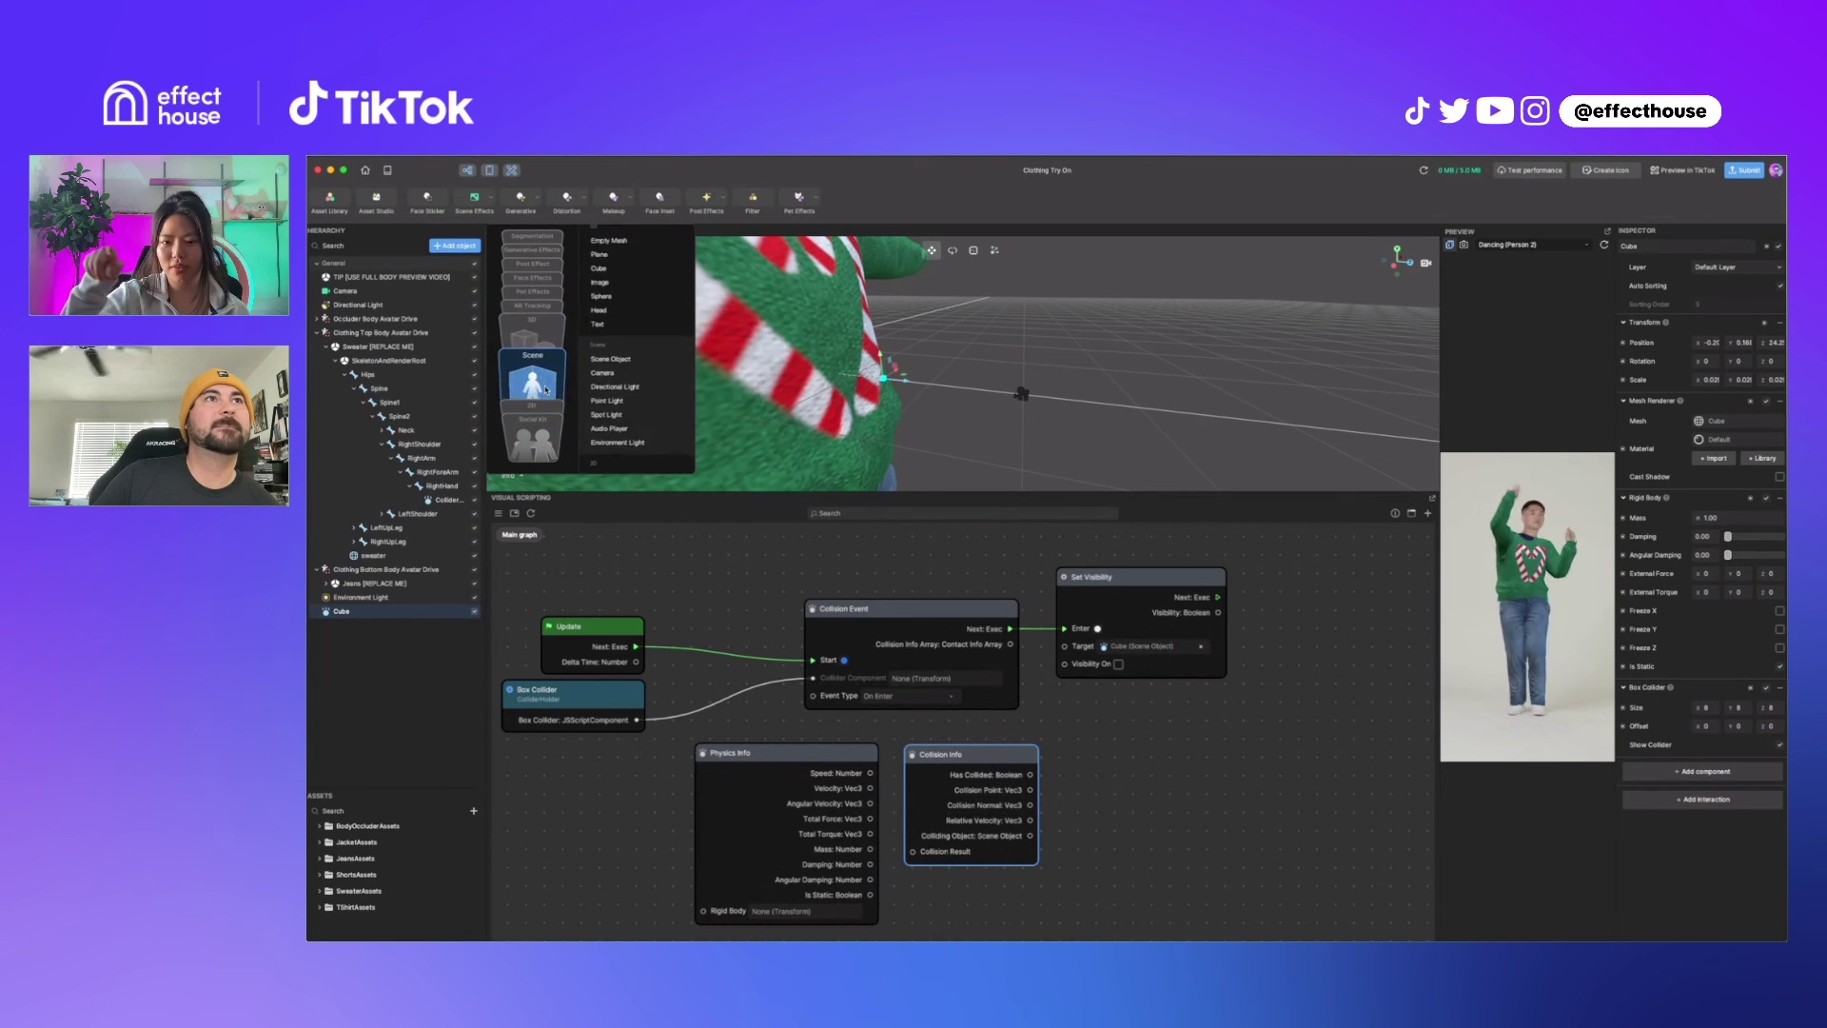
{"action": "left_click", "coordinate": [634, 359]}
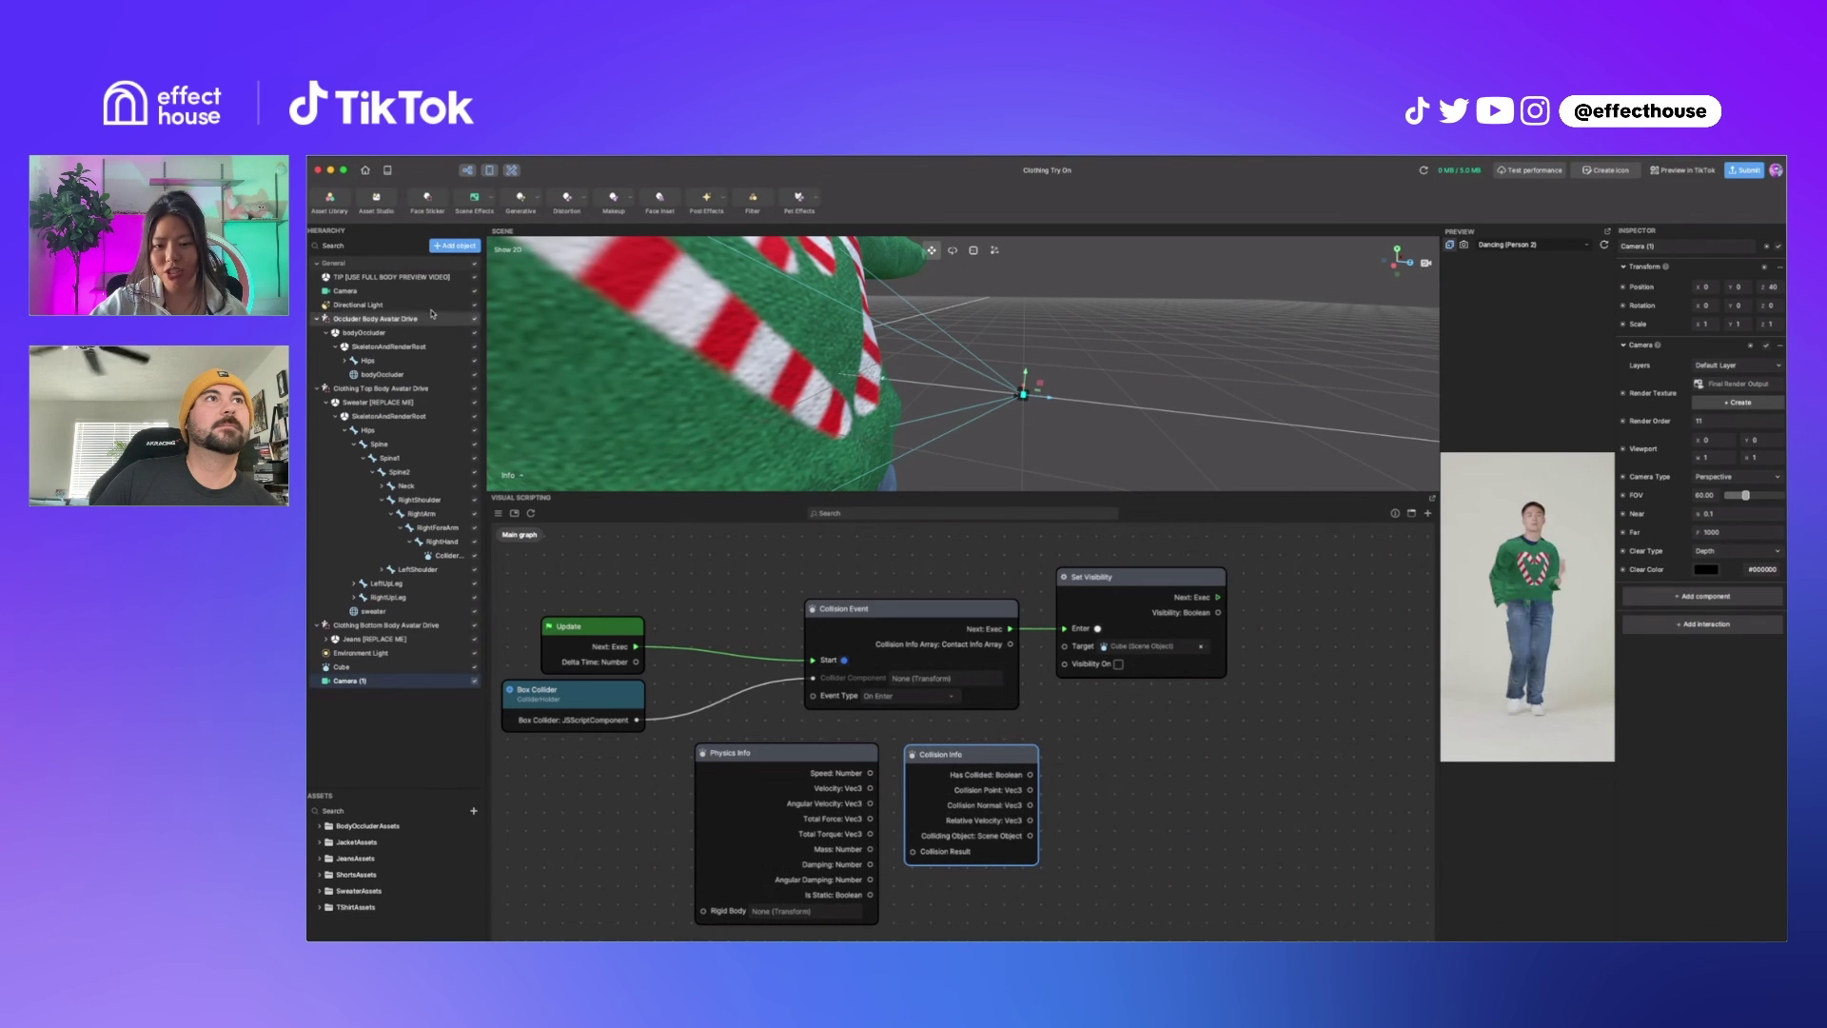
{"action": "left_click_drag", "start_coordinate": [353, 680], "coordinate": [357, 290]}
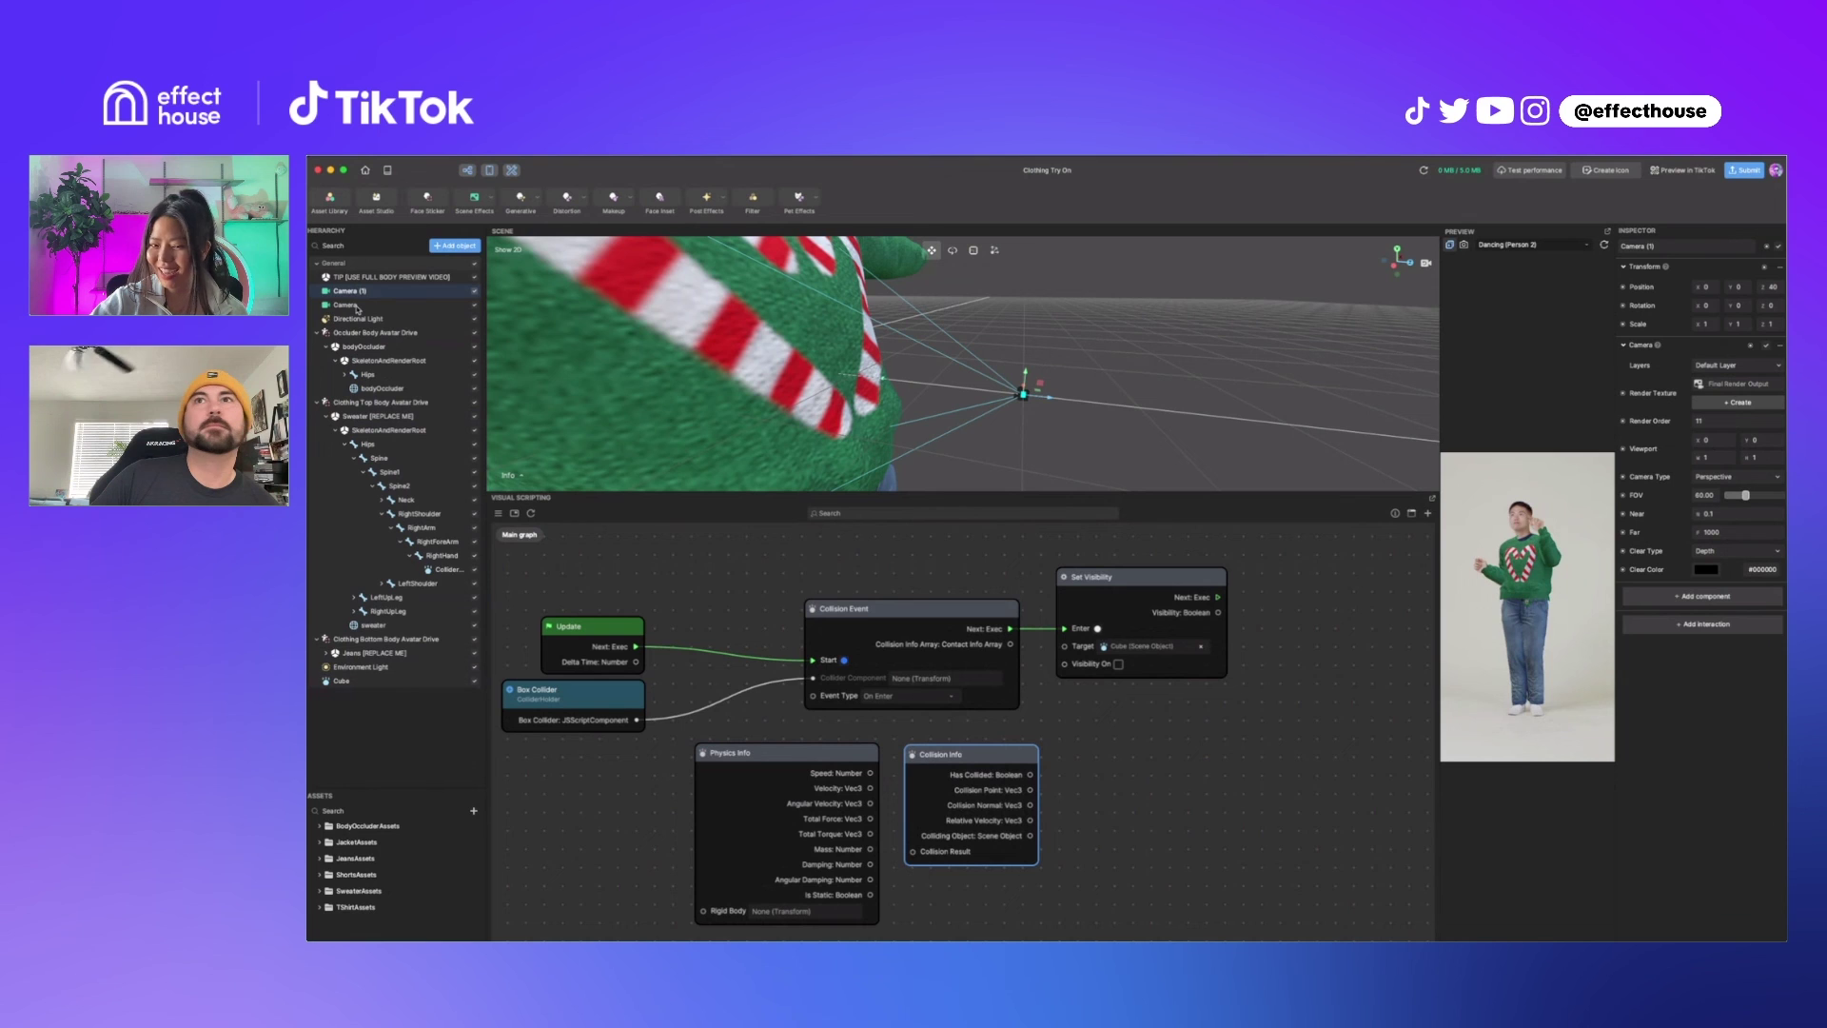
Compare the two cameras' properties and delete the original Camera.
{"action": "left_click", "coordinate": [357, 305]}
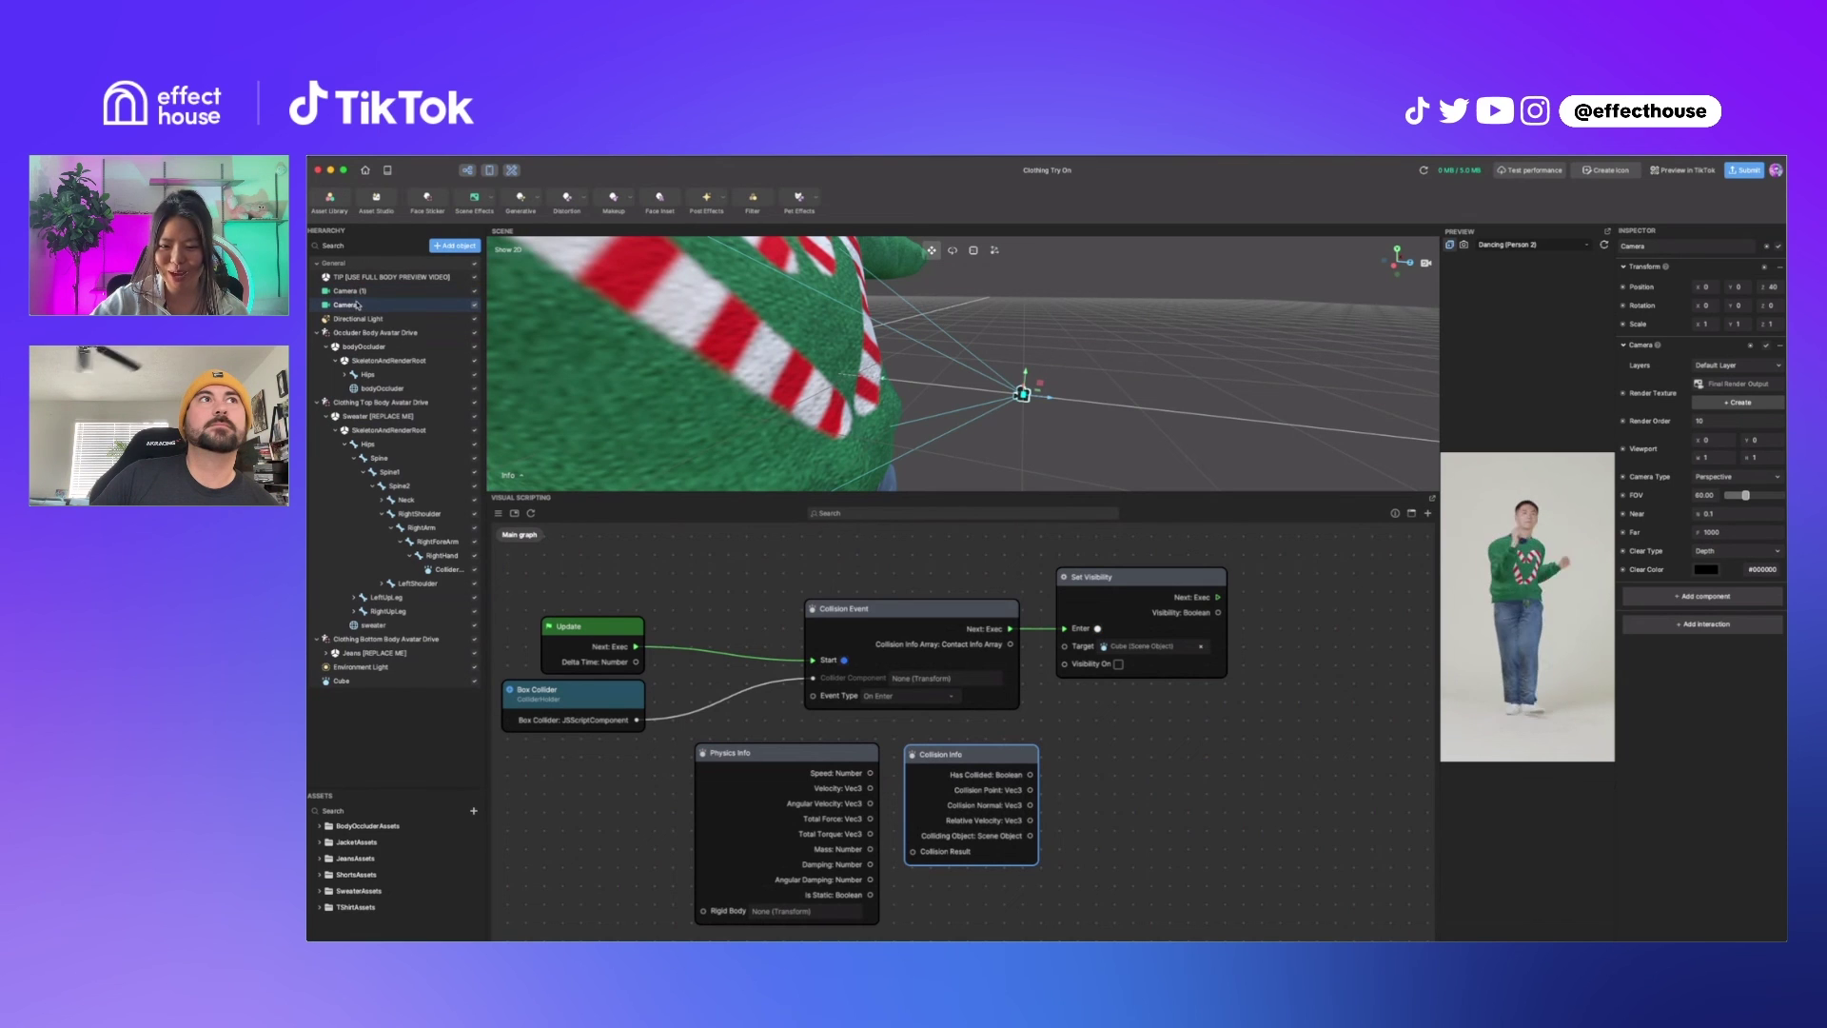
{"action": "left_click", "coordinate": [357, 293]}
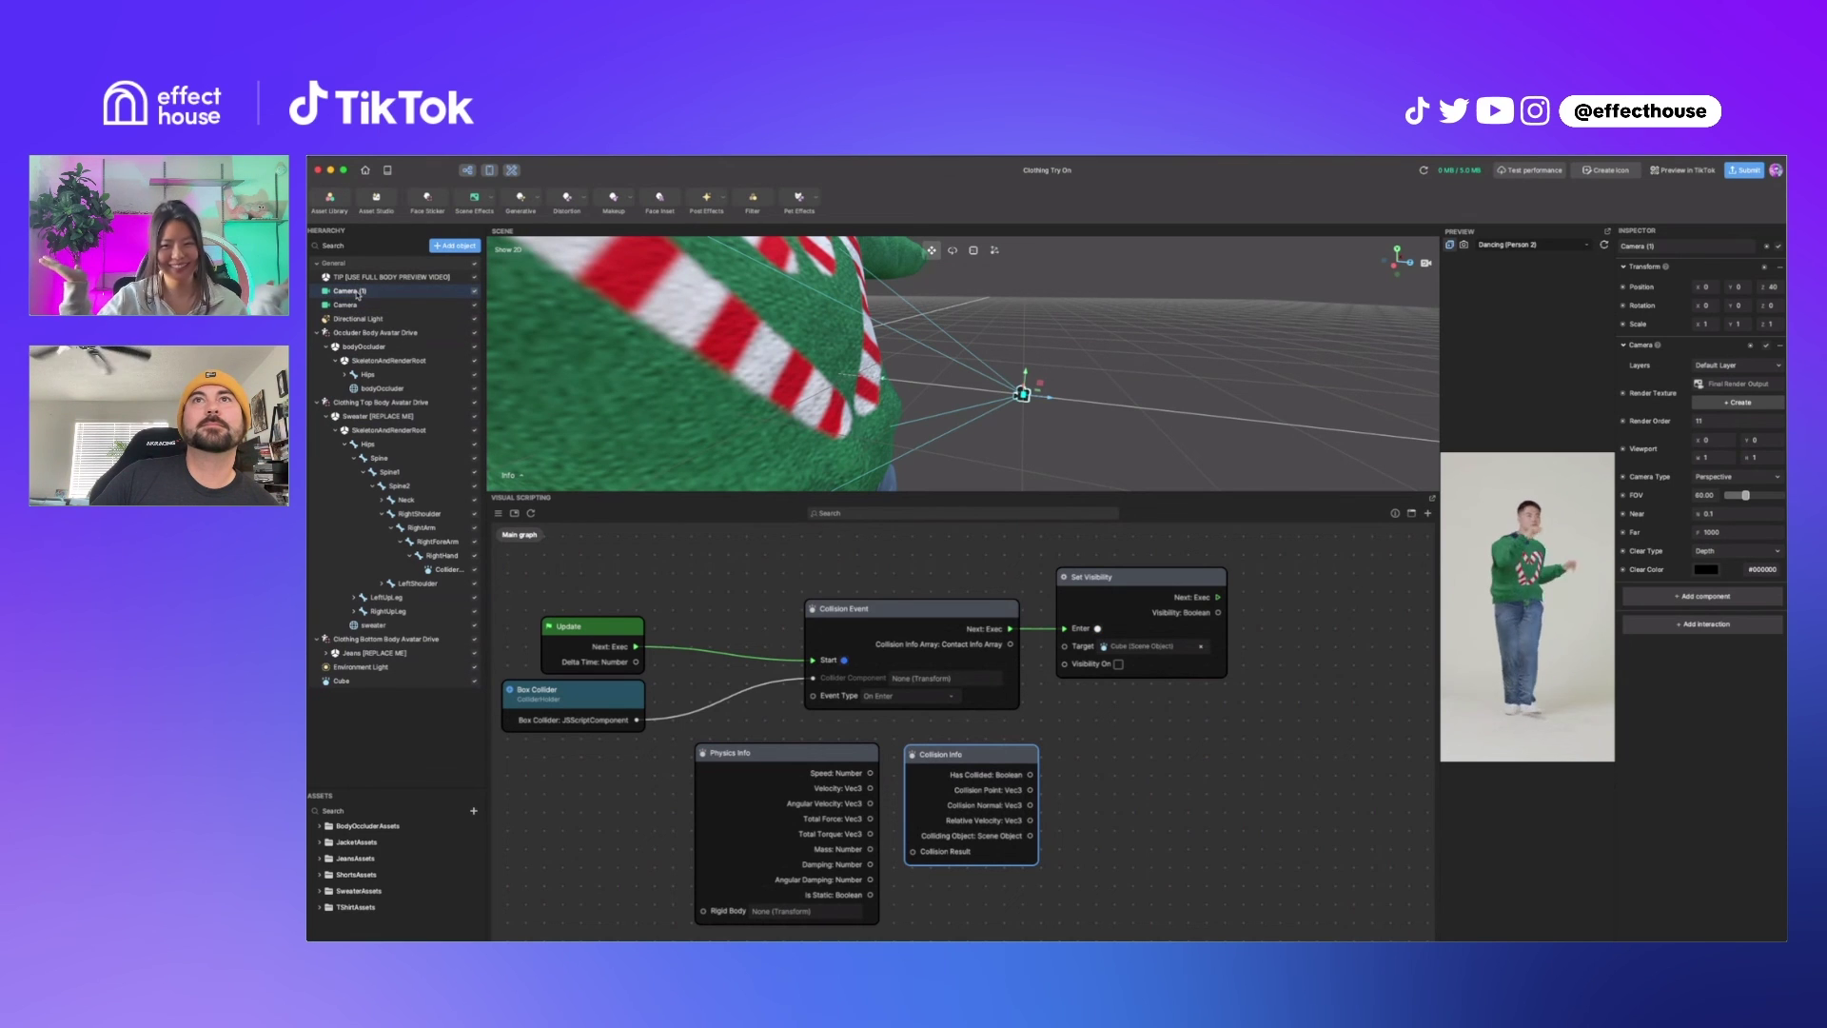
{"action": "left_click", "coordinate": [355, 305]}
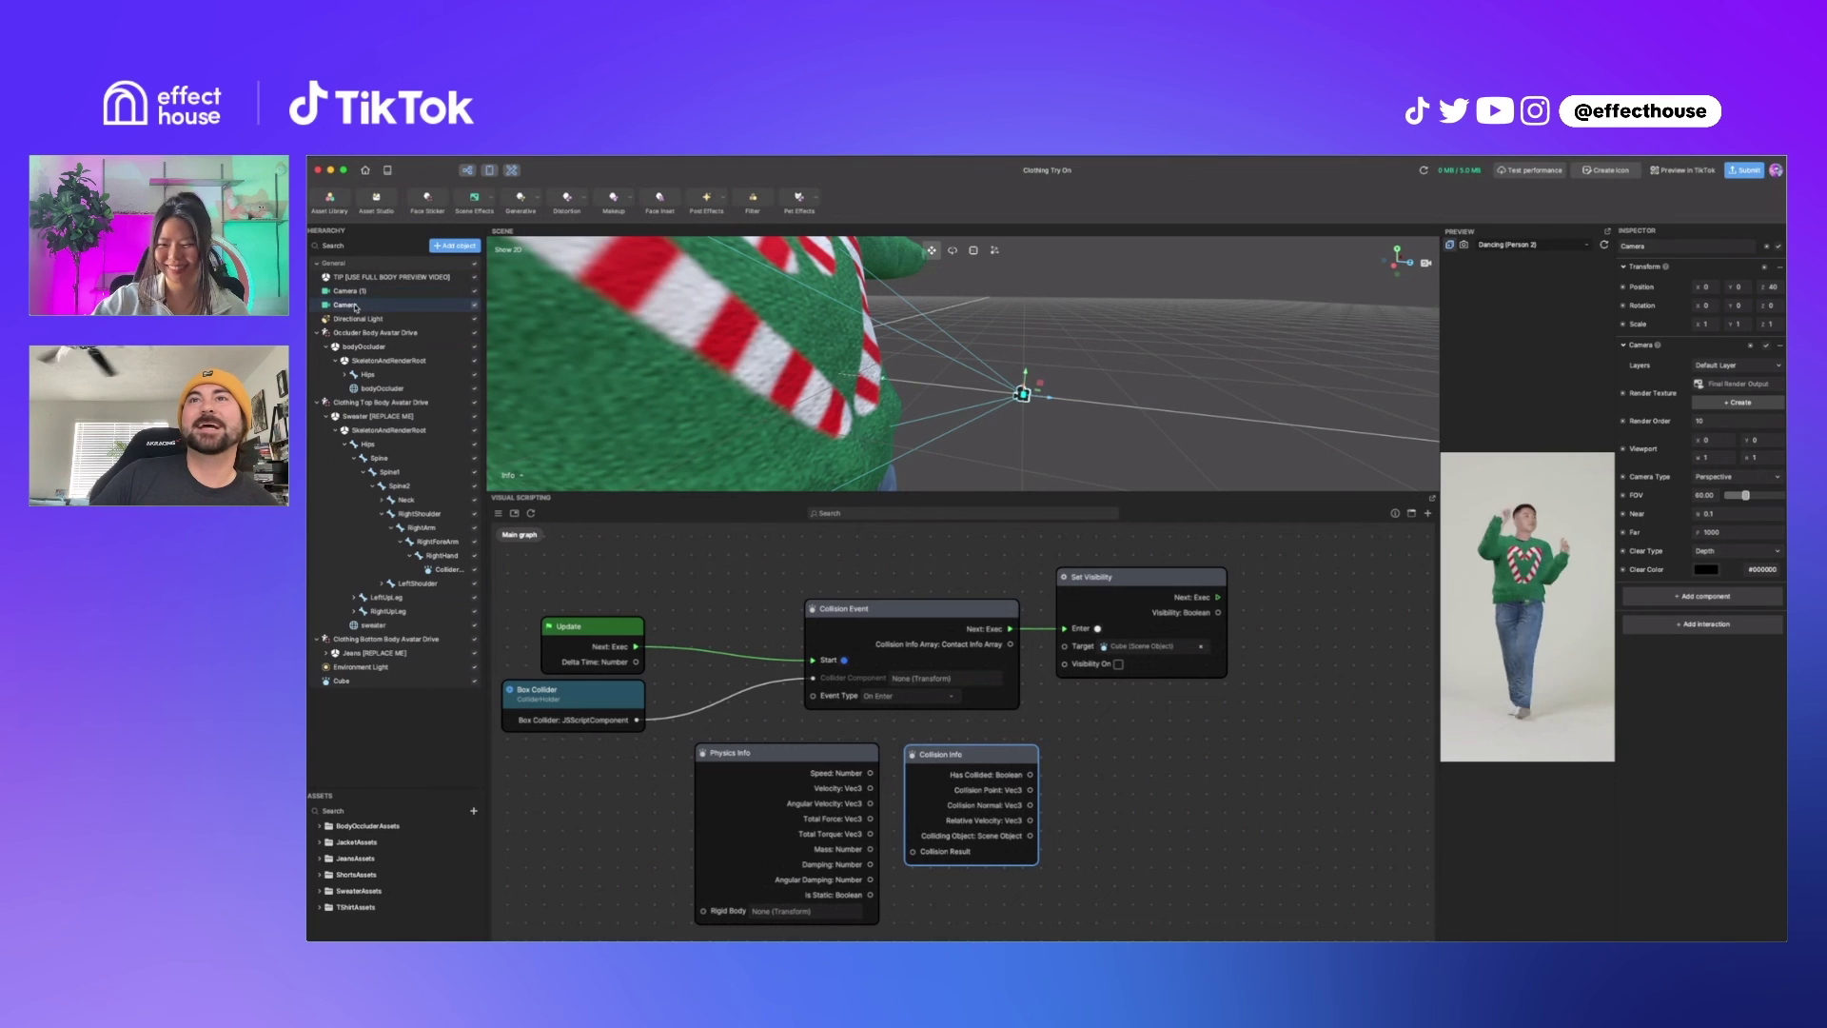
{"action": "right_click", "coordinate": [356, 310]}
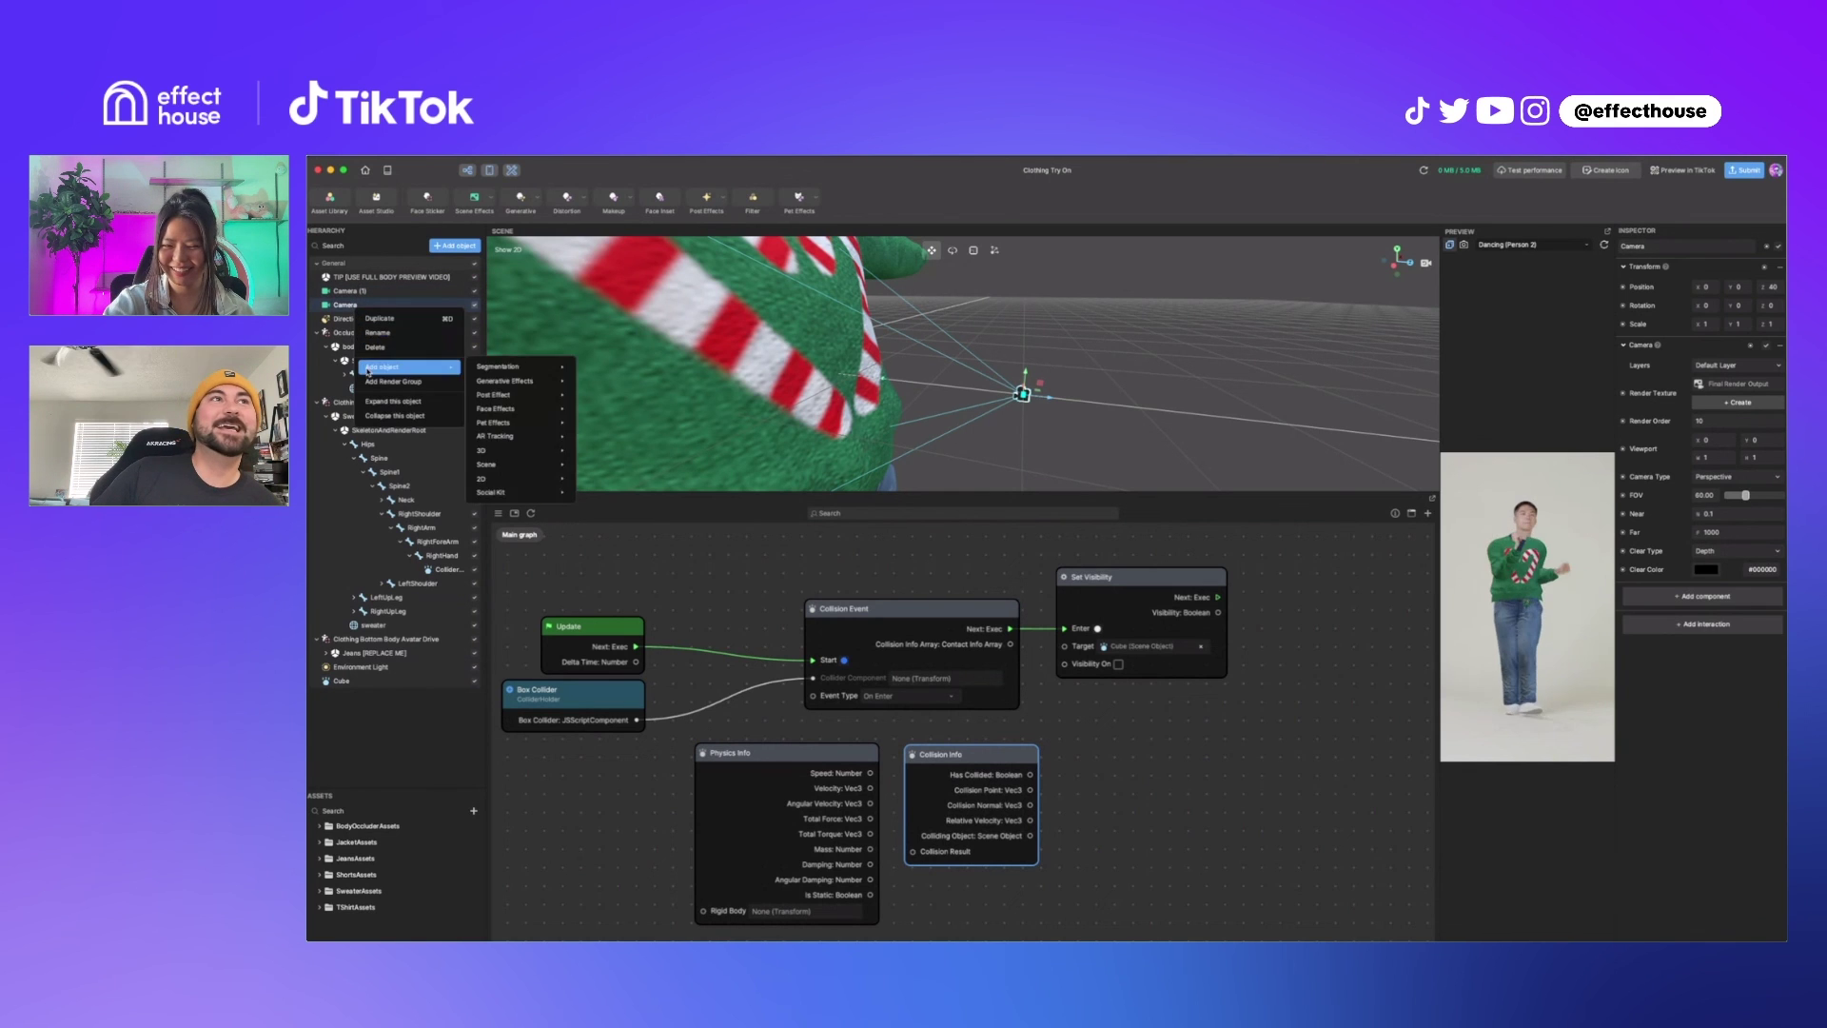
{"action": "left_click", "coordinate": [399, 366]}
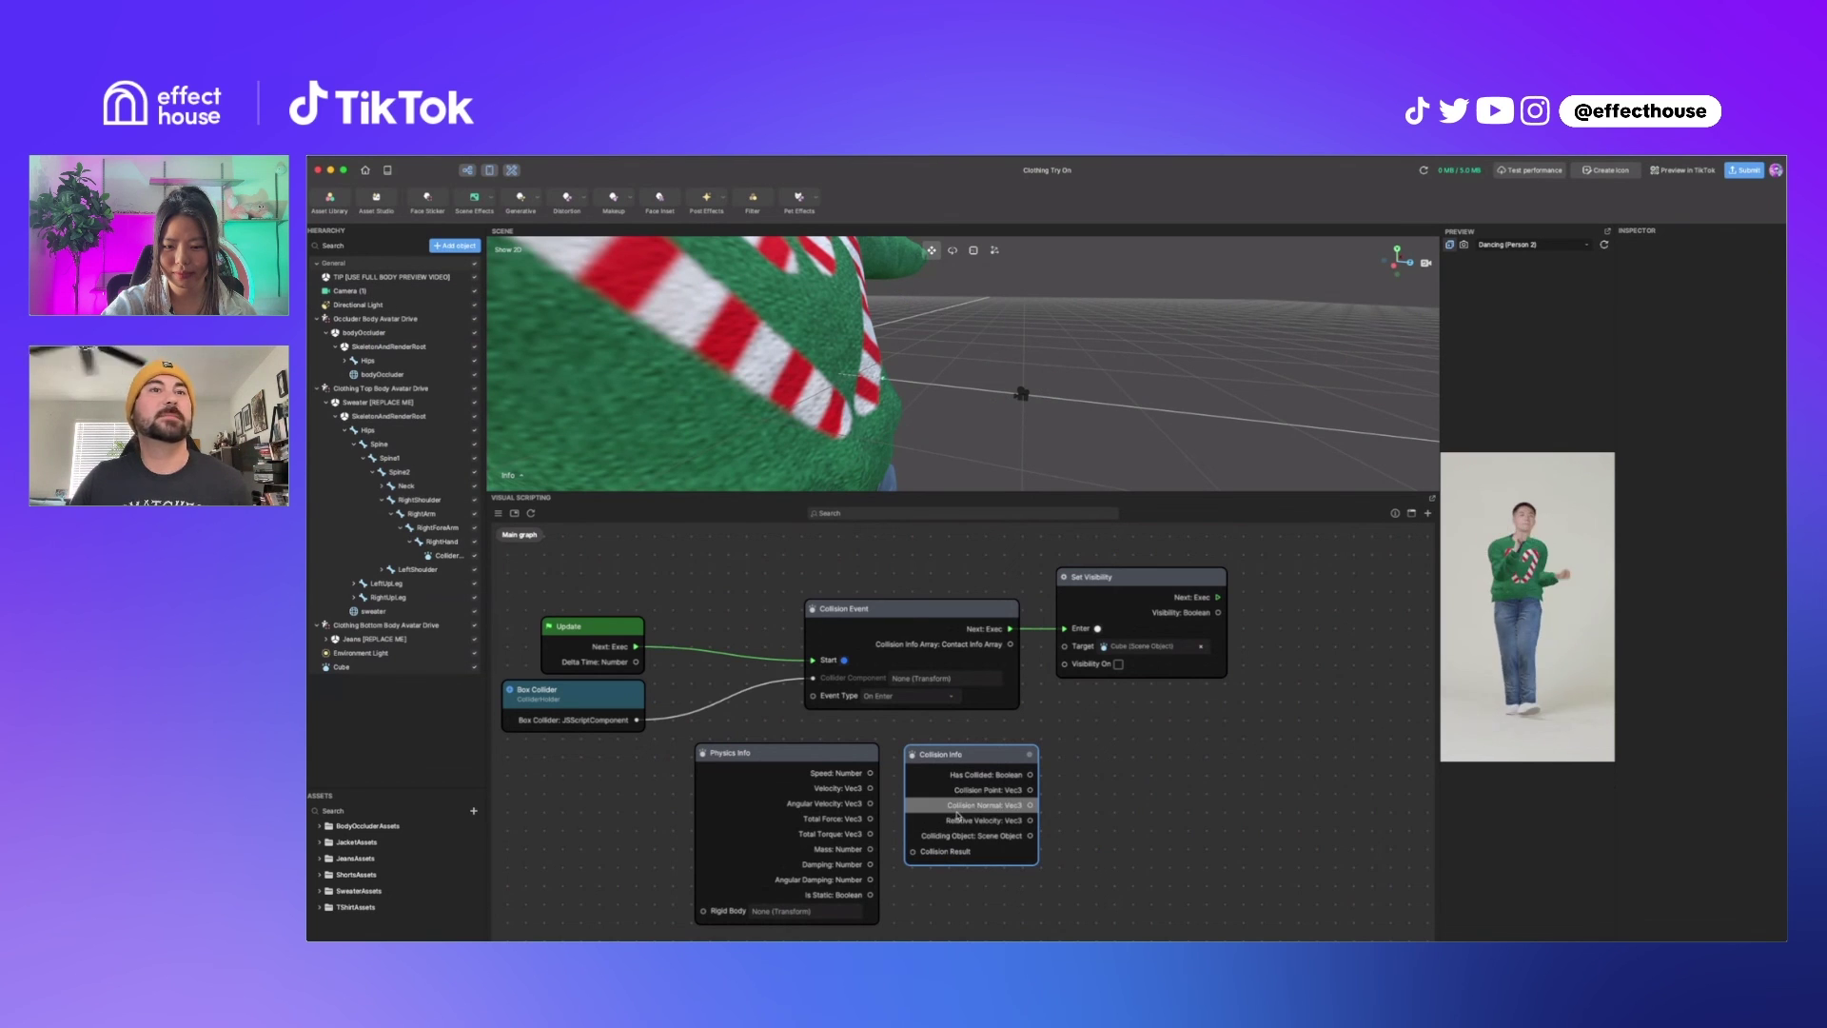
Restart the effect preview, then select Clothing Top Body Avatar Drive and Sweater [REPLACE ME] to view their properties.
{"action": "left_click", "coordinate": [1604, 244]}
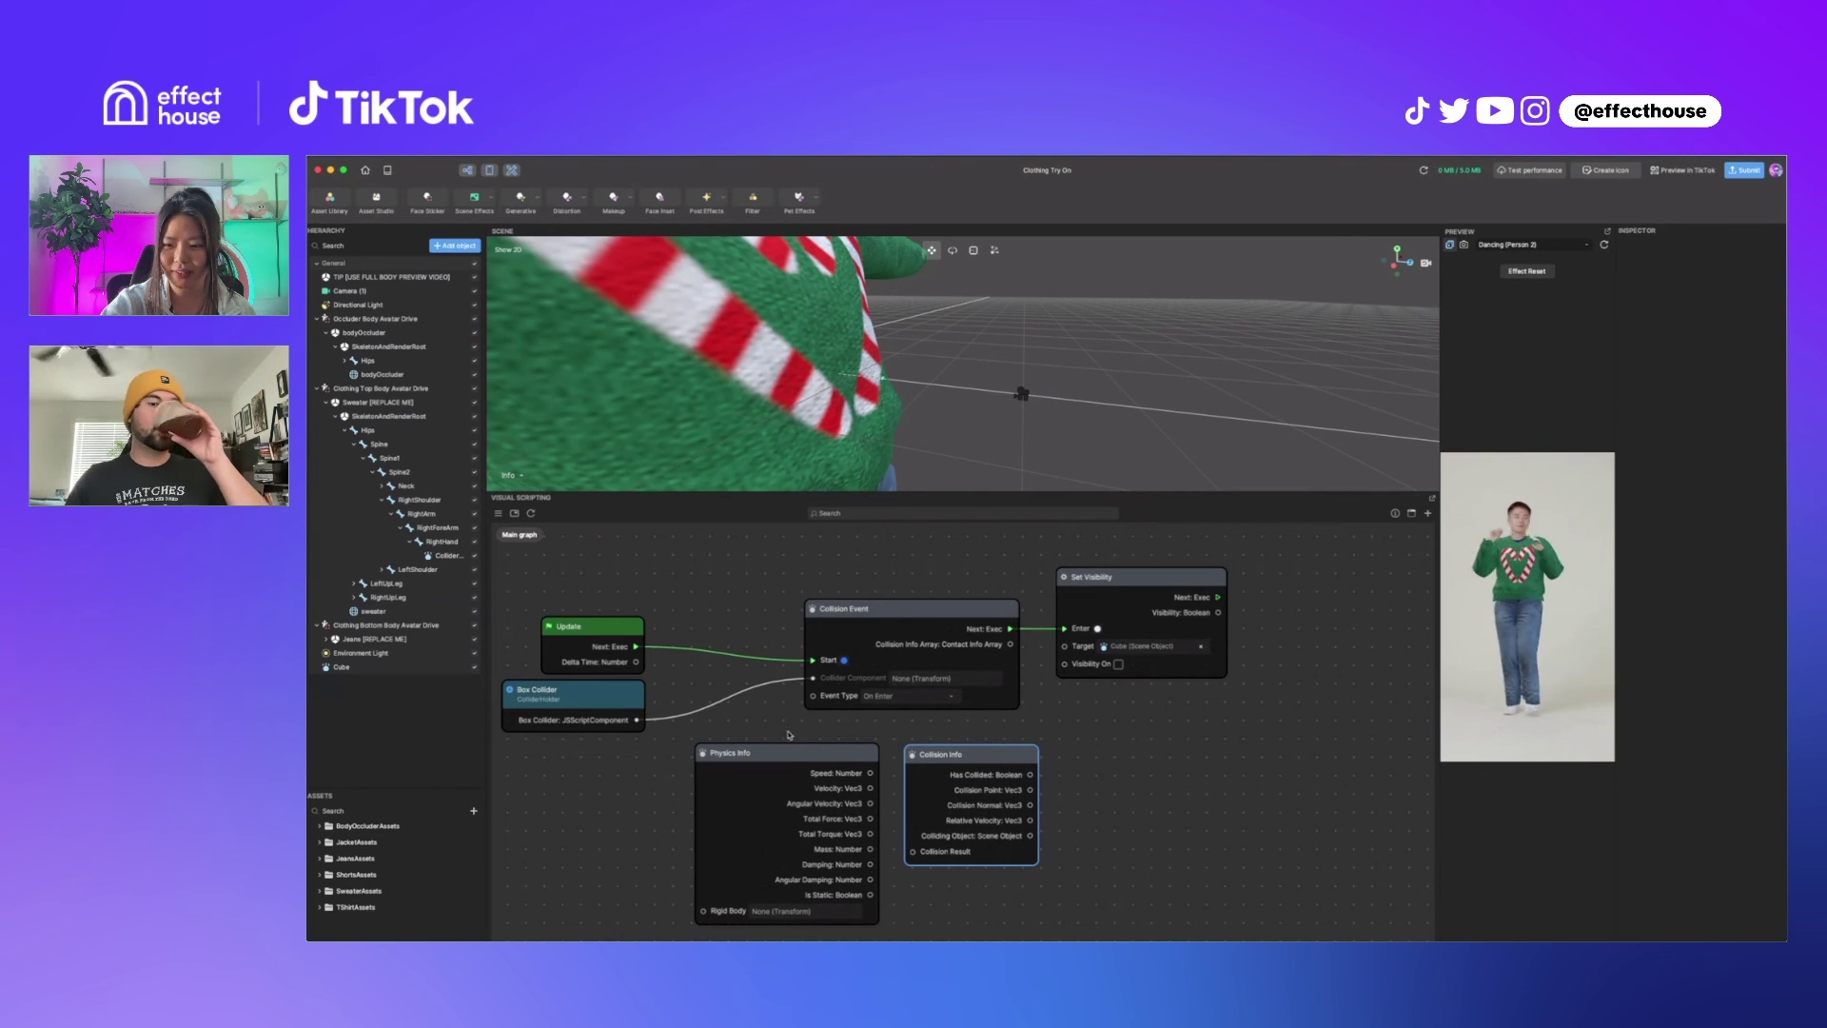
{"action": "left_click", "coordinate": [382, 390]}
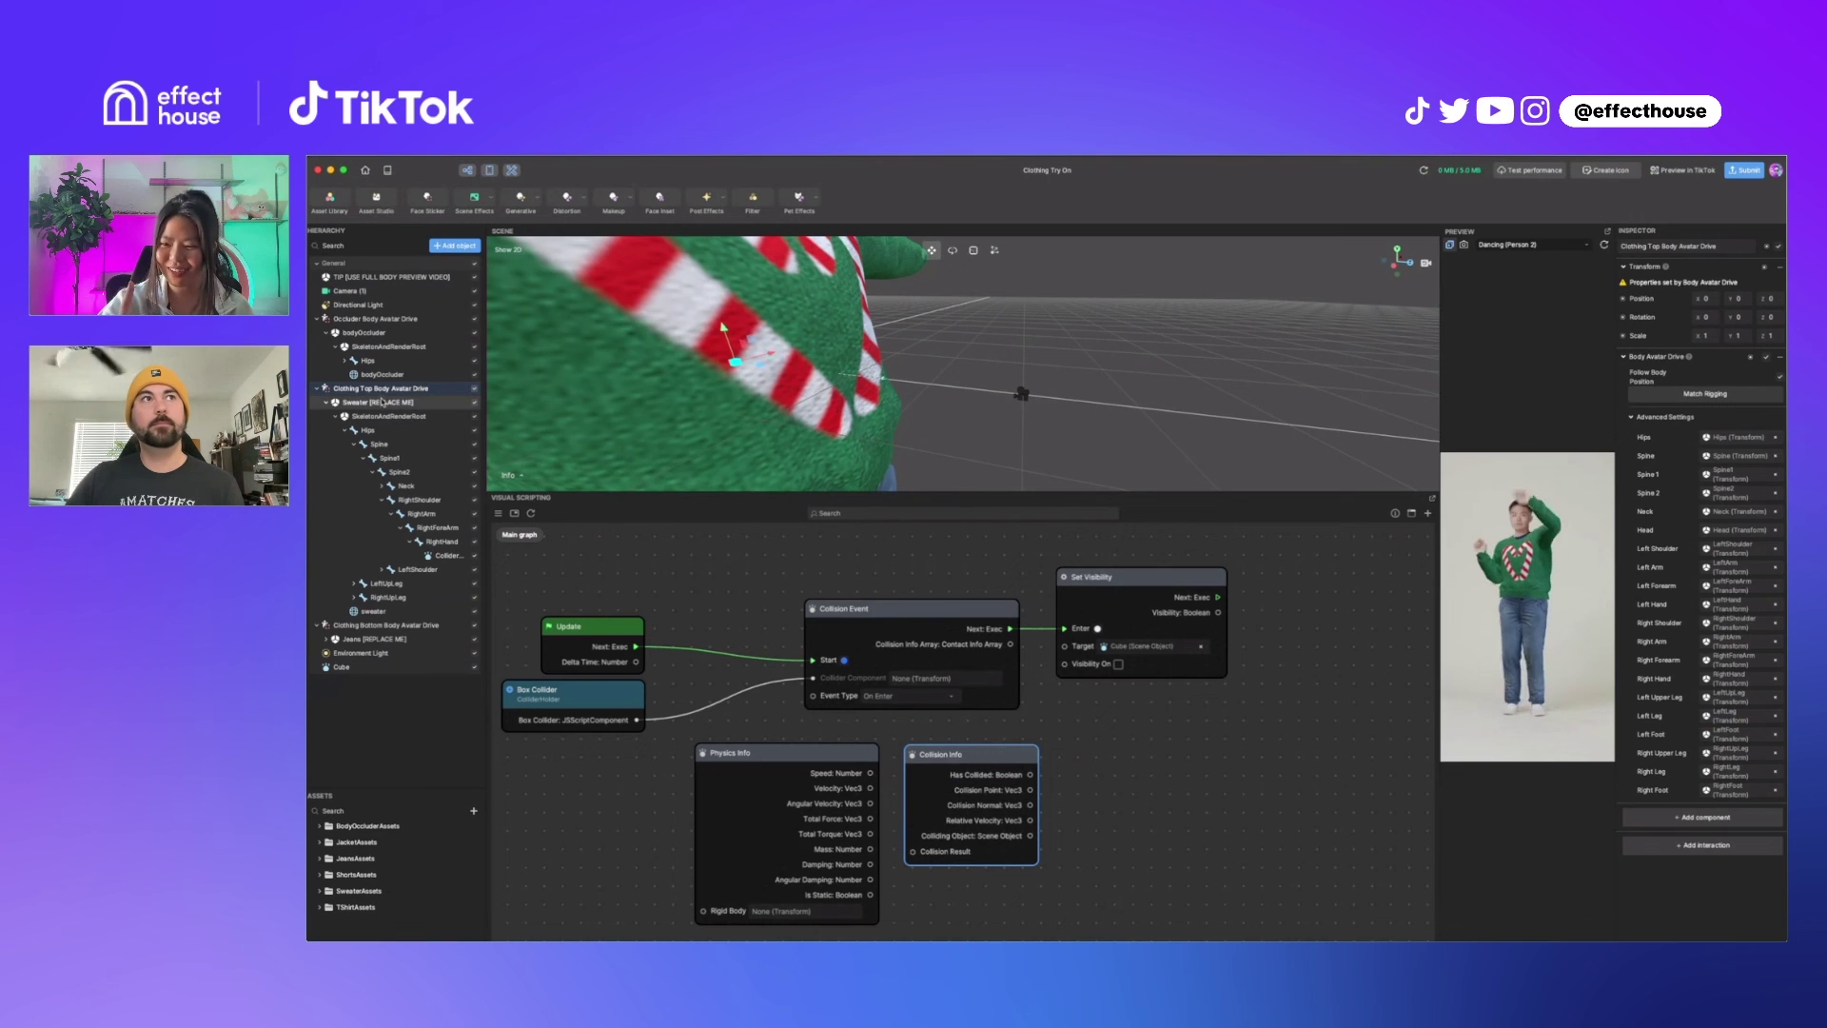
{"action": "left_click", "coordinate": [382, 401]}
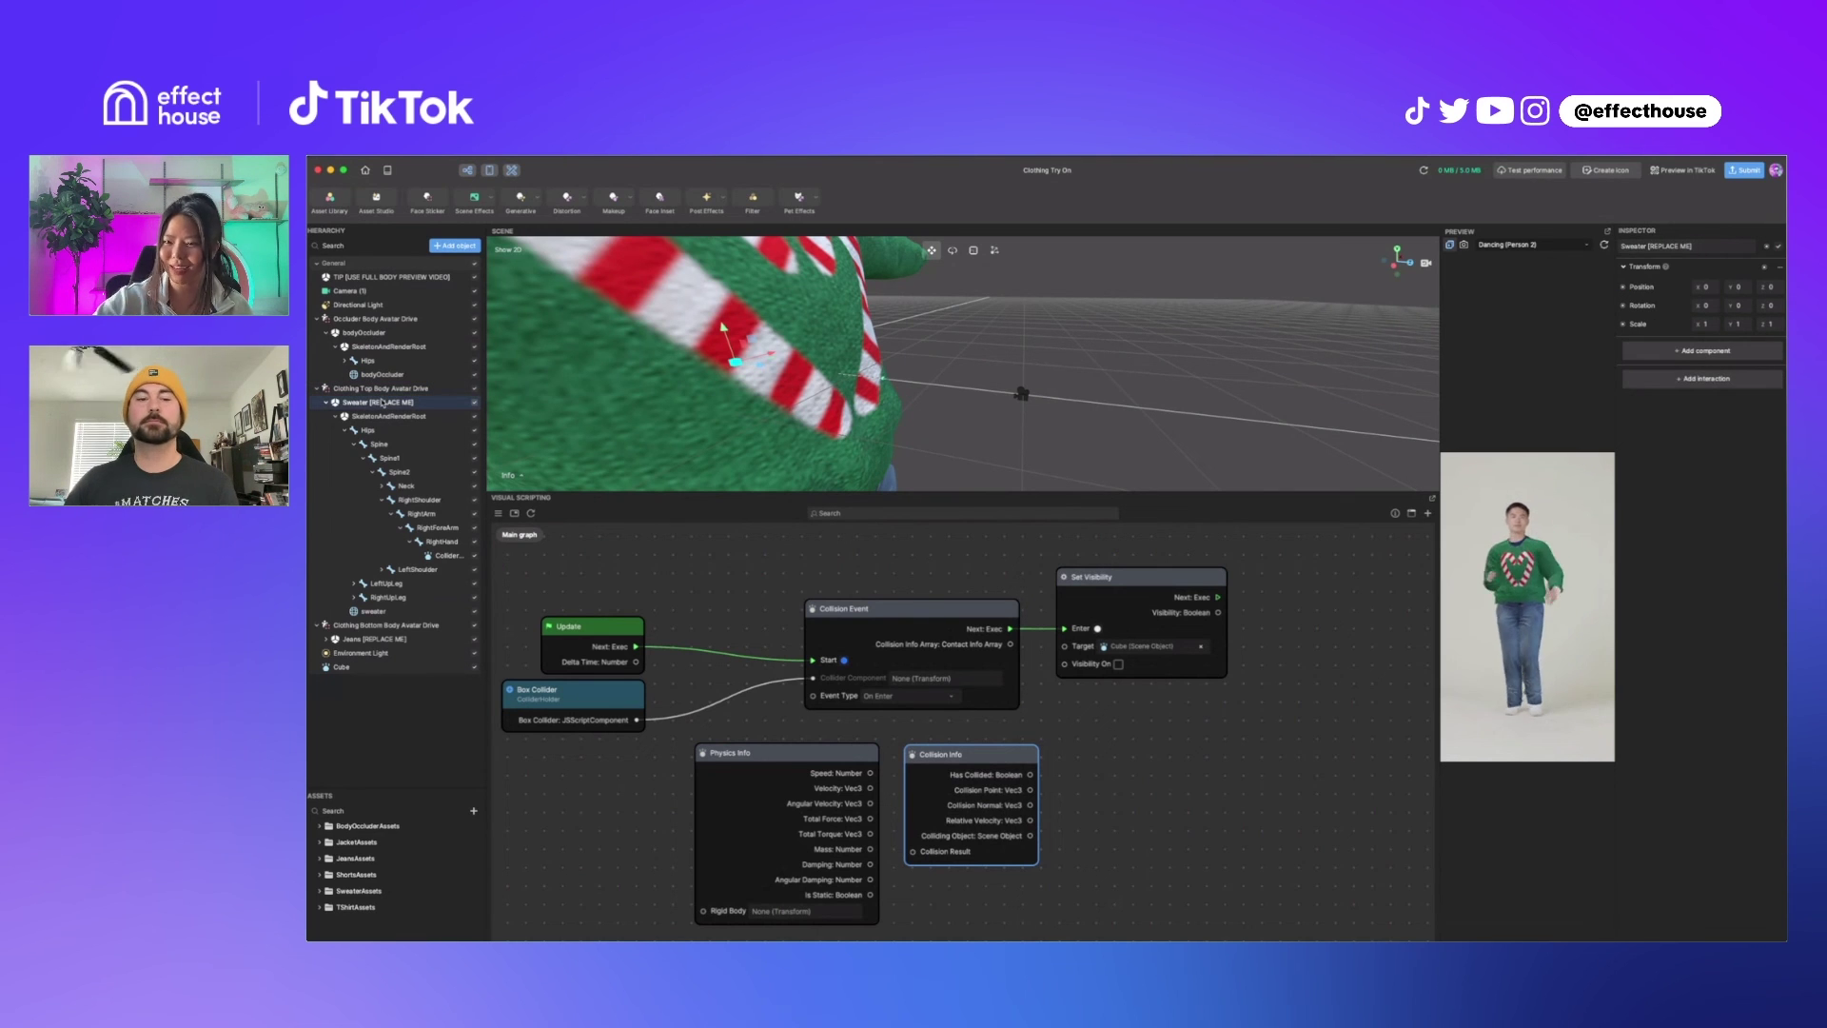